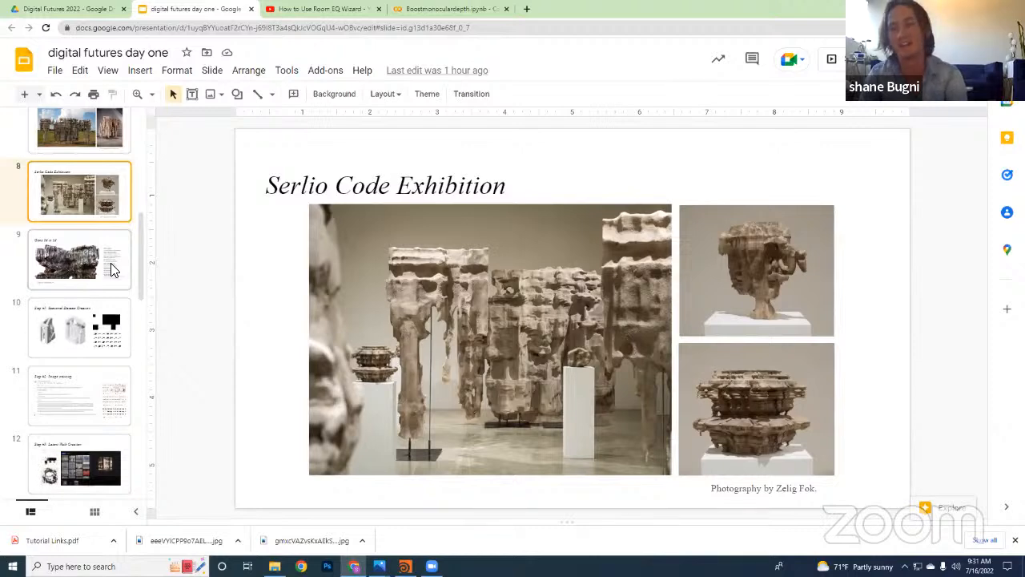
{"action": "scroll", "coordinate": [111, 271], "scroll_direction": "up", "scroll_amount": 4}
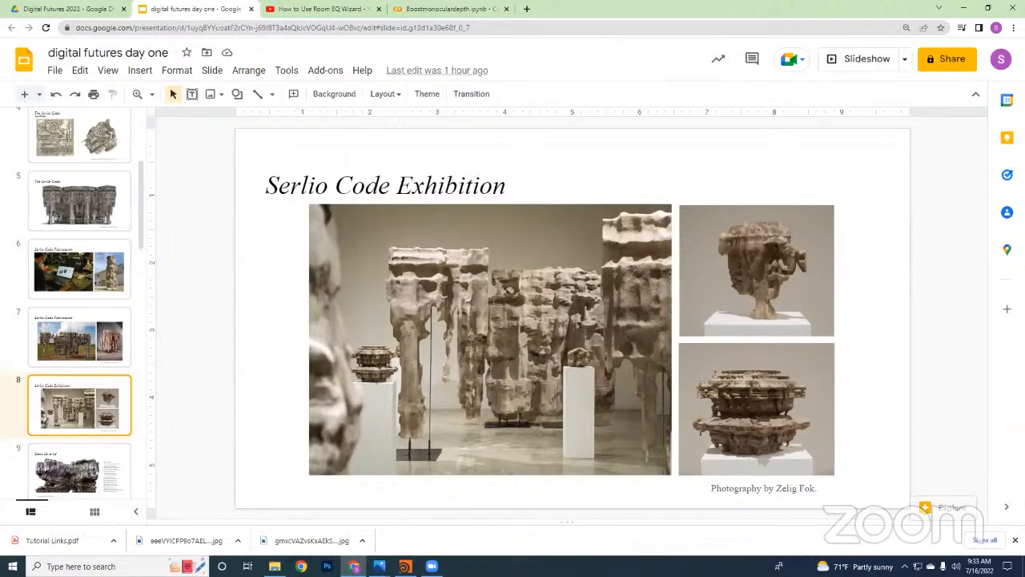
{"action": "scroll", "coordinate": [103, 381], "scroll_direction": "down", "scroll_amount": 2}
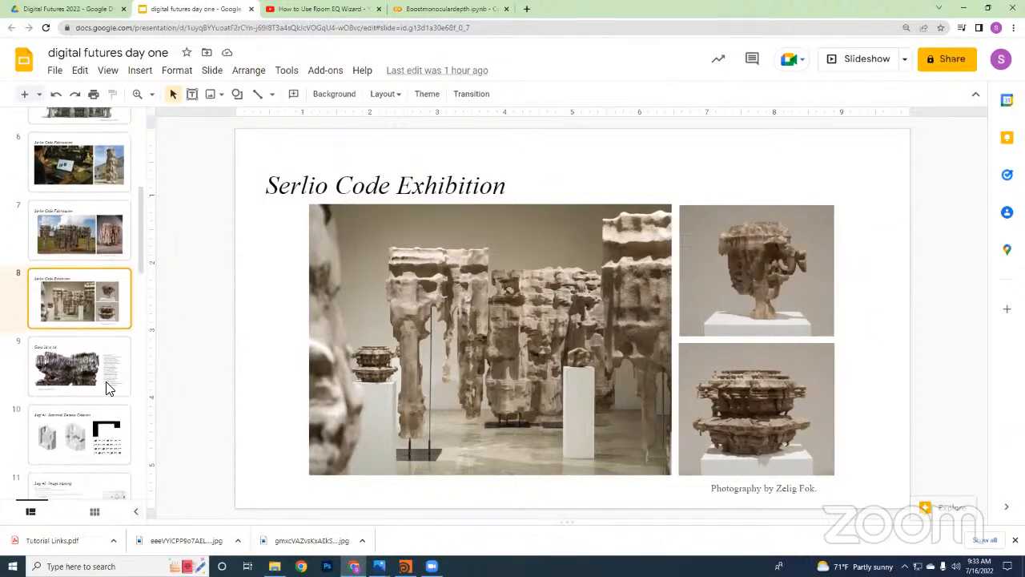
{"action": "scroll", "coordinate": [110, 384], "scroll_direction": "up", "scroll_amount": 1}
{"action": "scroll", "coordinate": [117, 384], "scroll_direction": "down", "scroll_amount": 2}
{"action": "scroll", "coordinate": [119, 388], "scroll_direction": "down", "scroll_amount": 1}
{"action": "scroll", "coordinate": [120, 387], "scroll_direction": "up", "scroll_amount": 1}
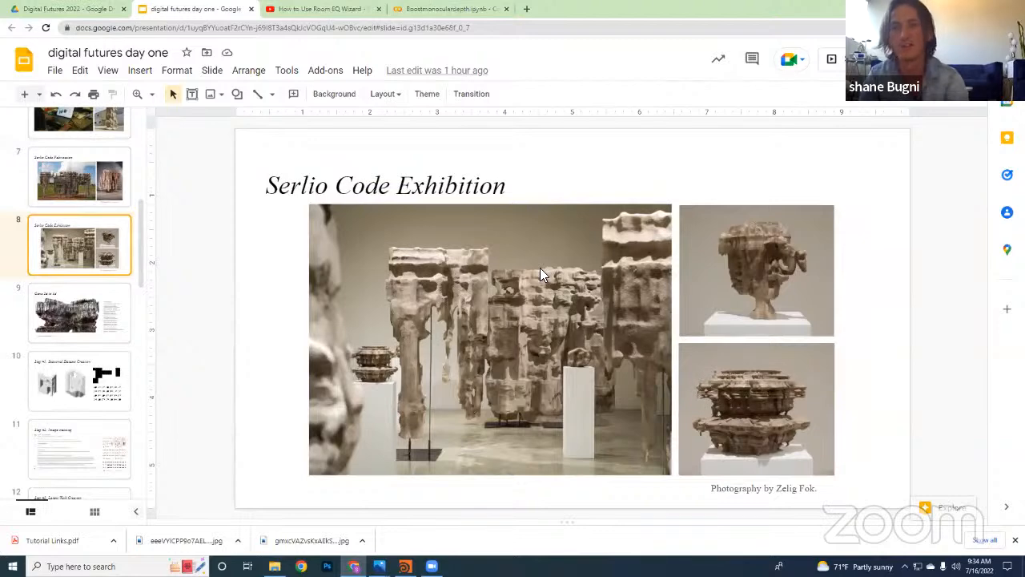
Switch to the Digital Futures 2022 folder in Google Drive and copy its sharing link
{"action": "left_click", "coordinate": [31, 9]}
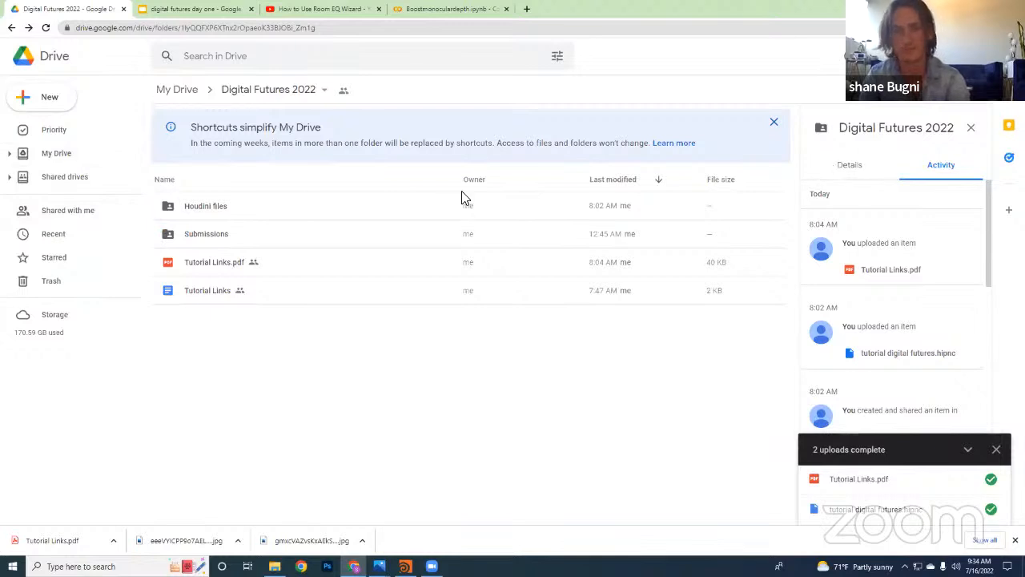
{"action": "left_click", "coordinate": [278, 92]}
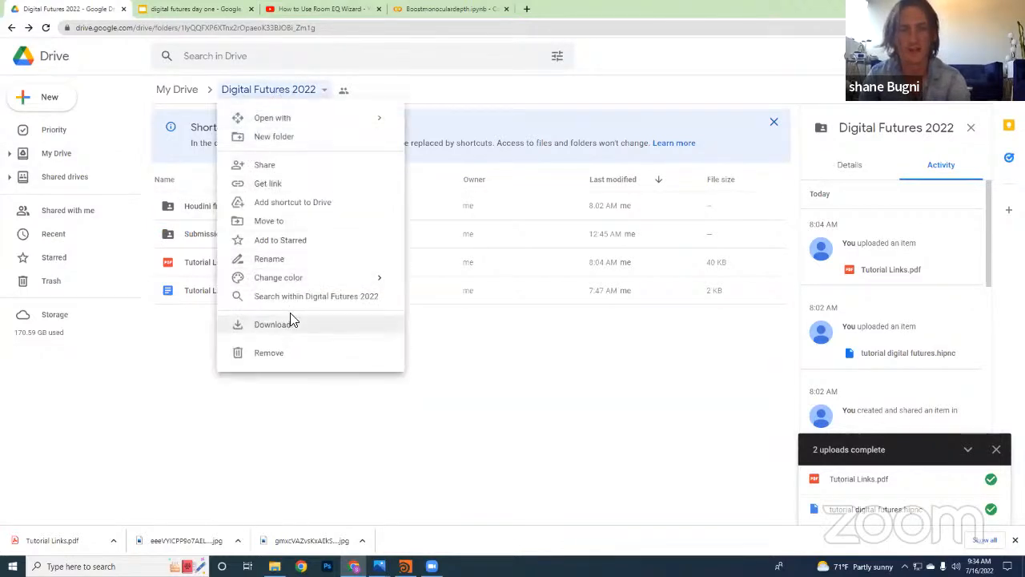
{"action": "left_click", "coordinate": [304, 190]}
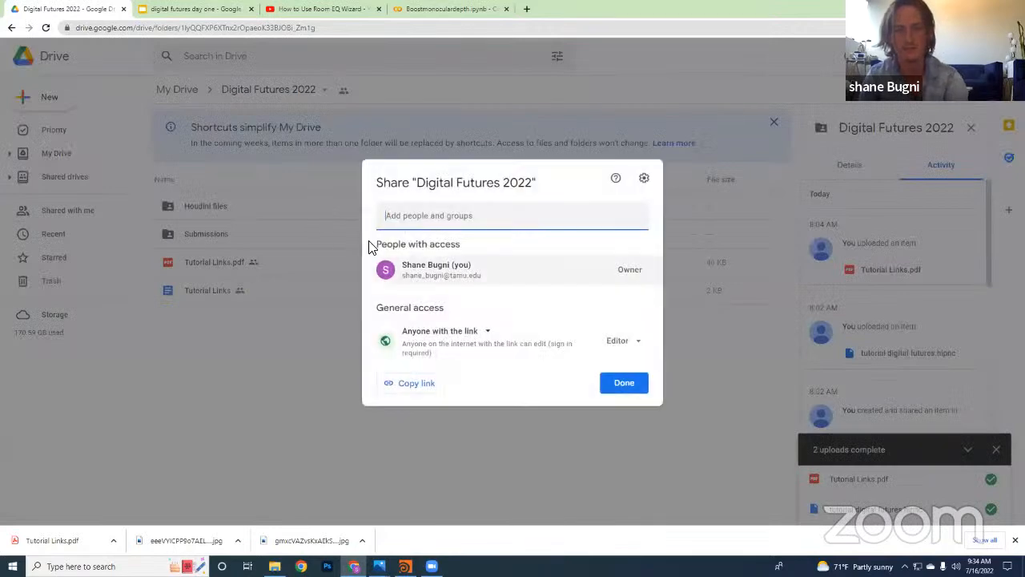
{"action": "left_click", "coordinate": [416, 383]}
{"action": "left_click", "coordinate": [626, 387]}
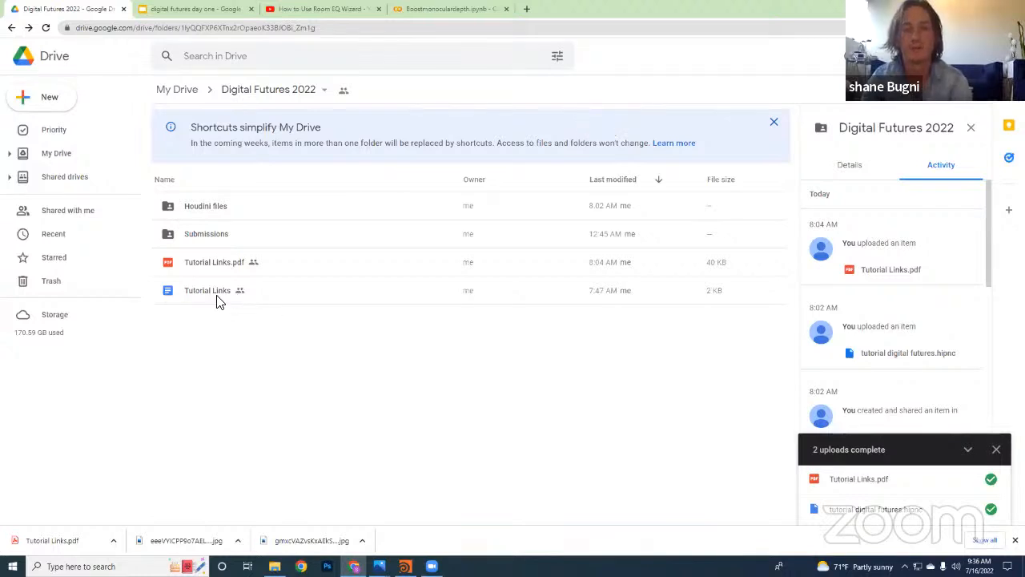
Preview Tutorial Links.pdf and look through its list of image generation, depth estimation and texture resources
{"action": "double_click", "coordinate": [227, 270]}
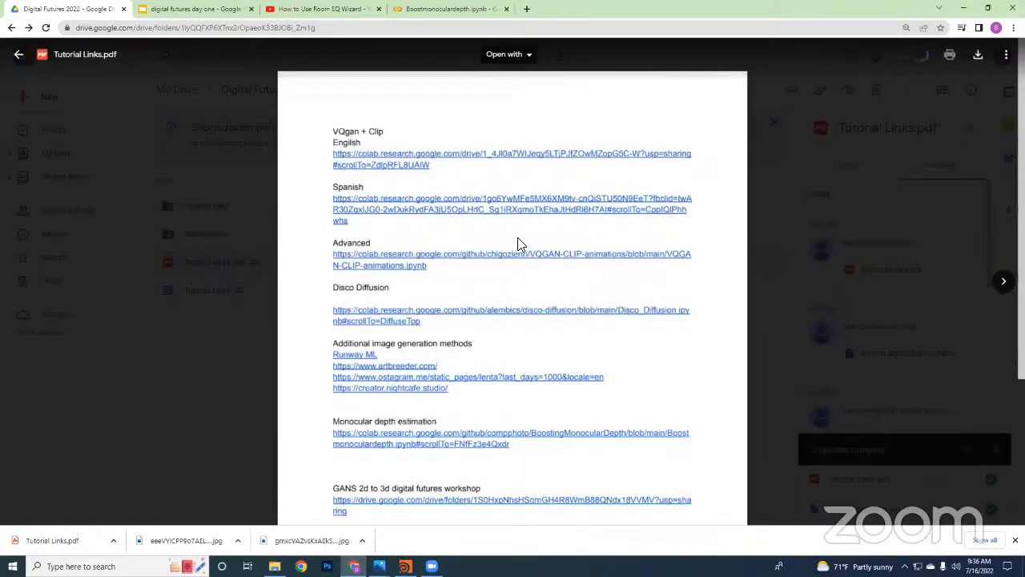
{"action": "scroll", "coordinate": [471, 203], "scroll_direction": "down", "scroll_amount": 3}
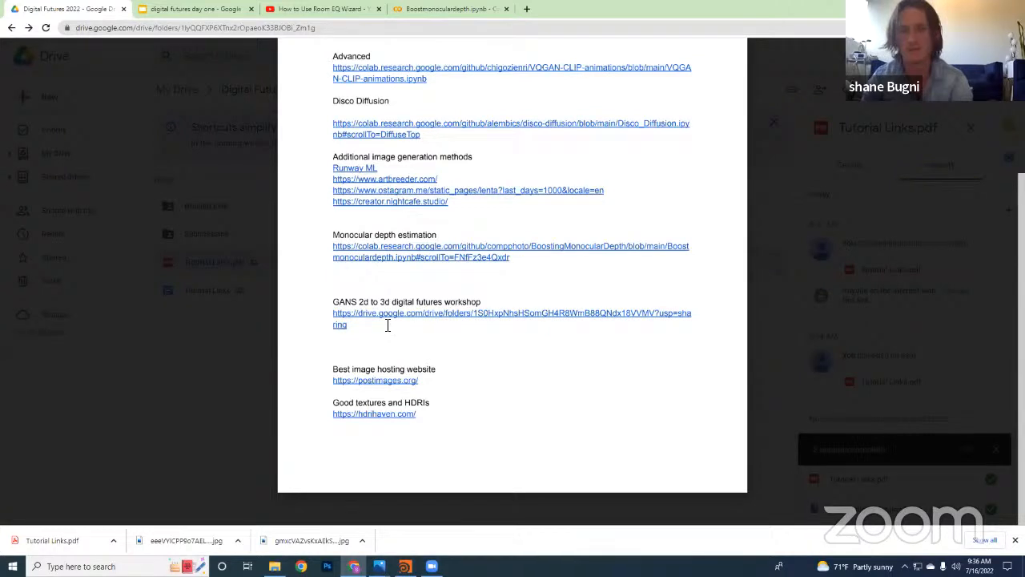
{"action": "left_click", "coordinate": [228, 357]}
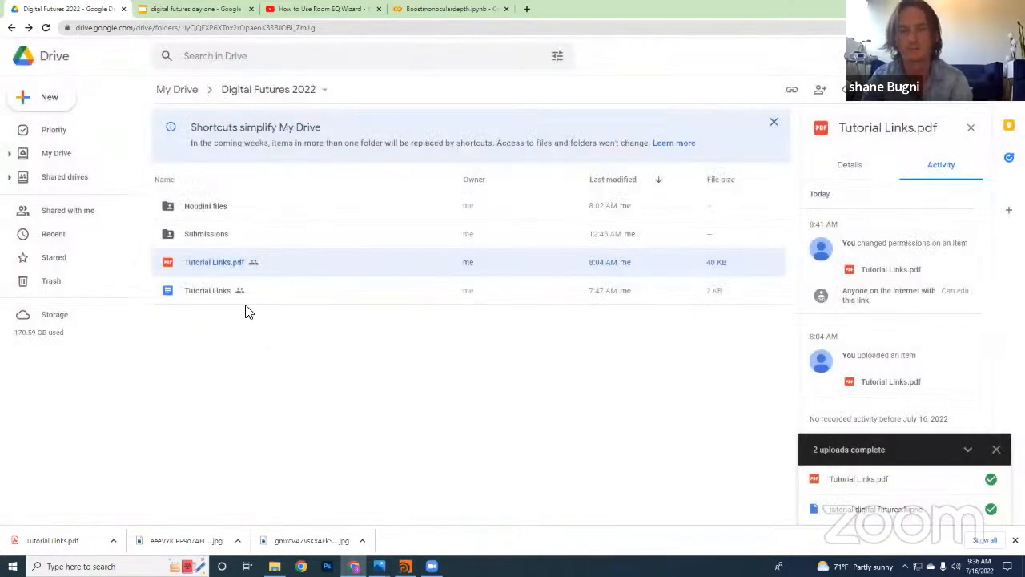
{"action": "double_click", "coordinate": [216, 269]}
{"action": "scroll", "coordinate": [455, 346], "scroll_direction": "down", "scroll_amount": 1}
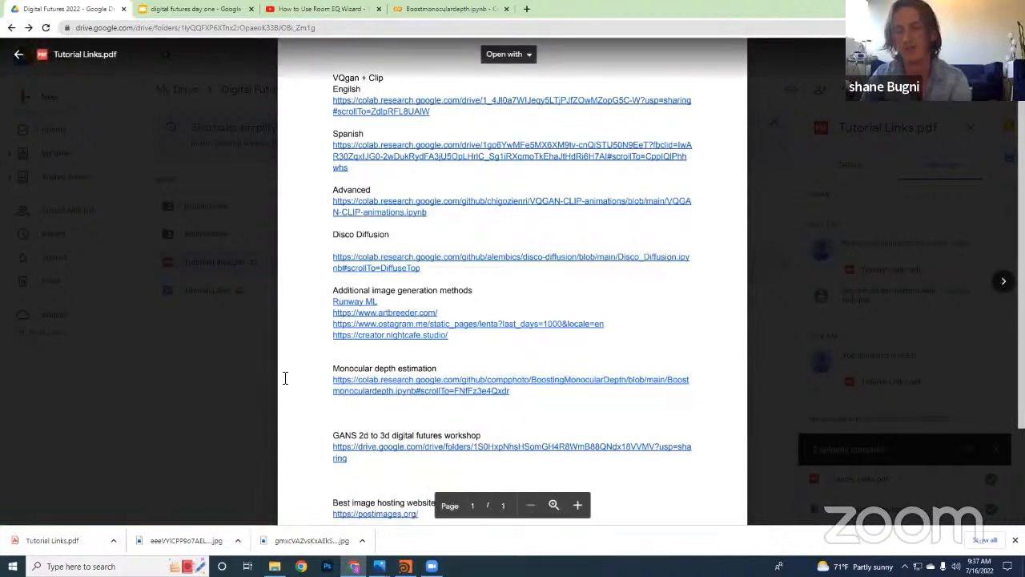
{"action": "left_click", "coordinate": [226, 373]}
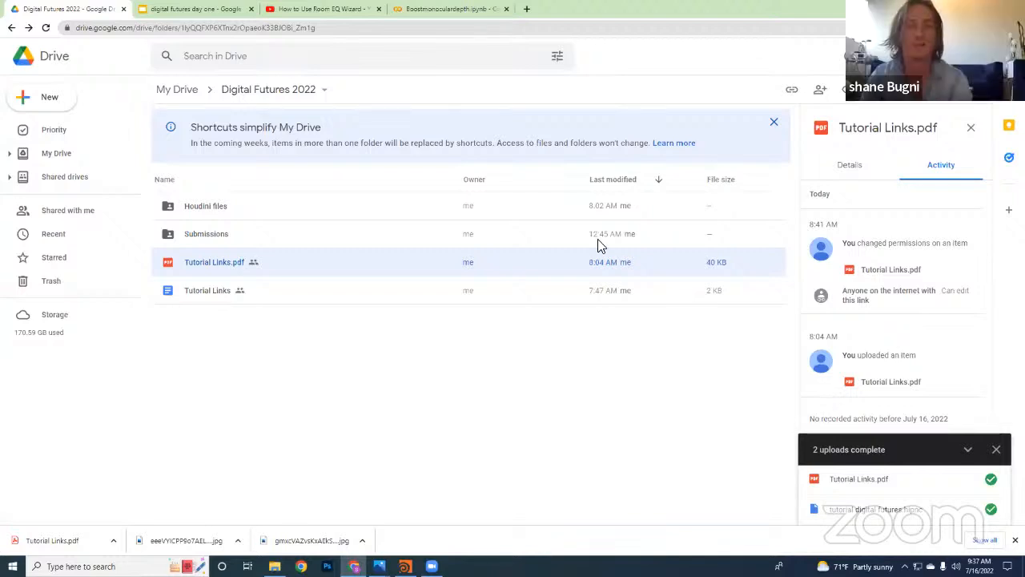
Open the Tutorial Links Google Docs document and review its sections of links
{"action": "double_click", "coordinate": [298, 295]}
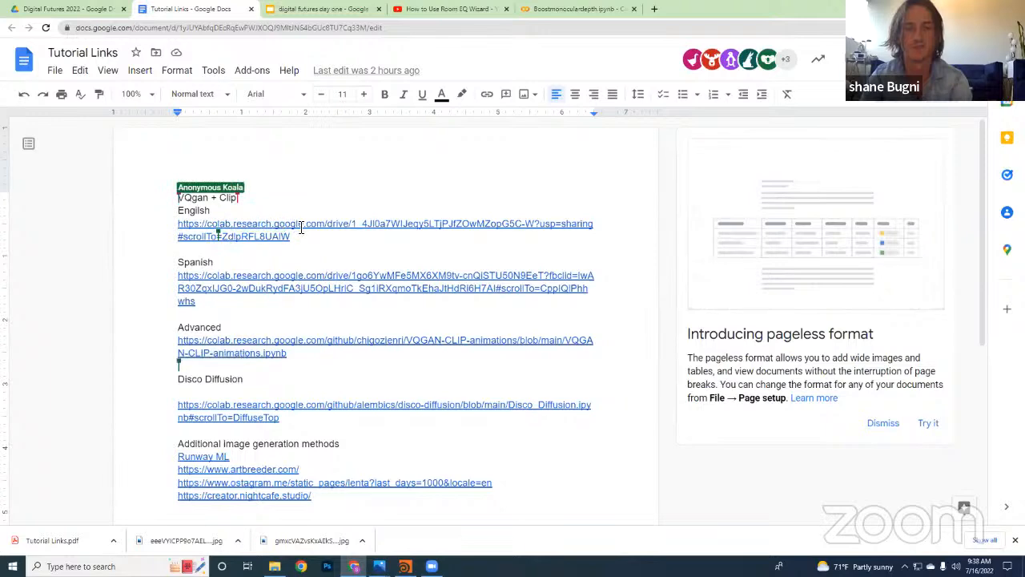
{"action": "scroll", "coordinate": [283, 355], "scroll_direction": "down", "scroll_amount": 1}
{"action": "scroll", "coordinate": [283, 355], "scroll_direction": "up", "scroll_amount": 1}
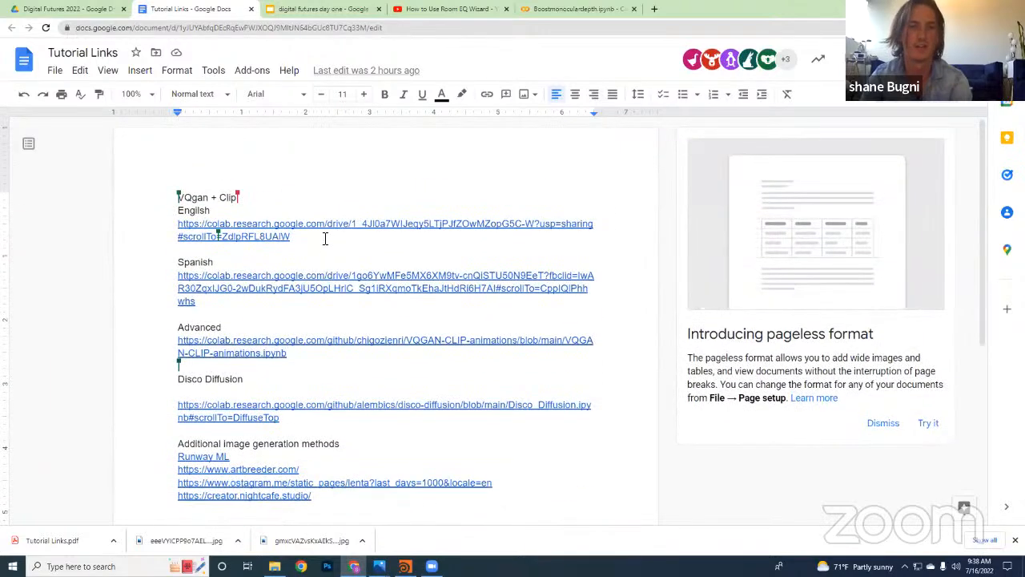
{"action": "left_click_drag", "start_coordinate": [325, 235], "coordinate": [180, 227]}
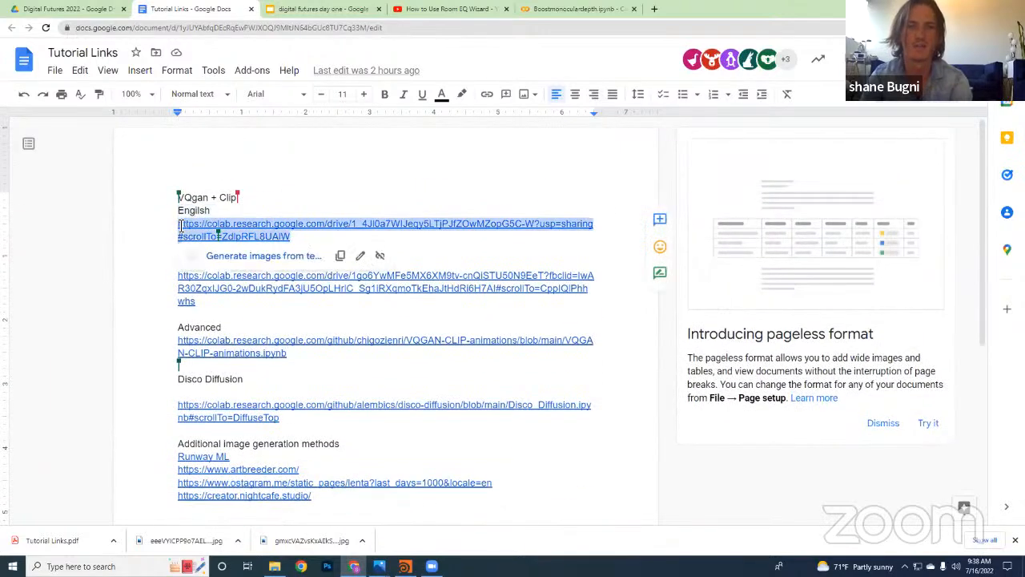
{"action": "double_click", "coordinate": [504, 247]}
{"action": "scroll", "coordinate": [264, 344], "scroll_direction": "down", "scroll_amount": 1}
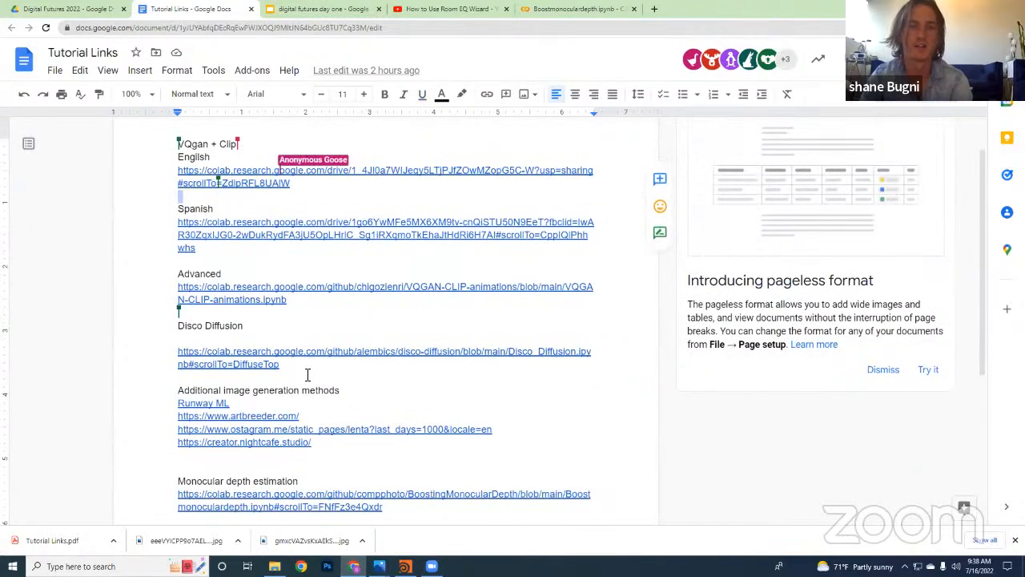
{"action": "scroll", "coordinate": [307, 373], "scroll_direction": "down", "scroll_amount": 1}
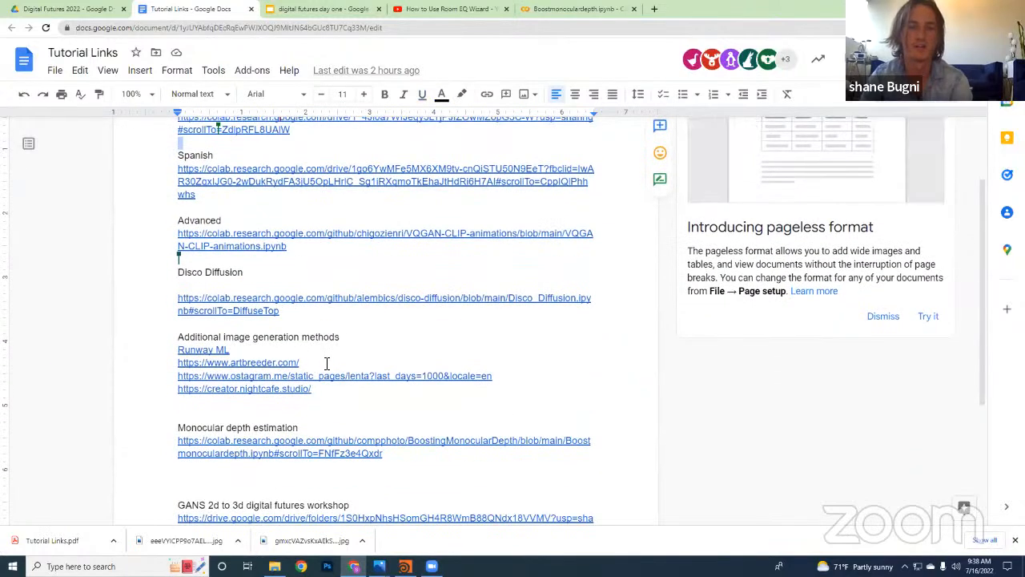
{"action": "scroll", "coordinate": [326, 363], "scroll_direction": "up", "scroll_amount": 2}
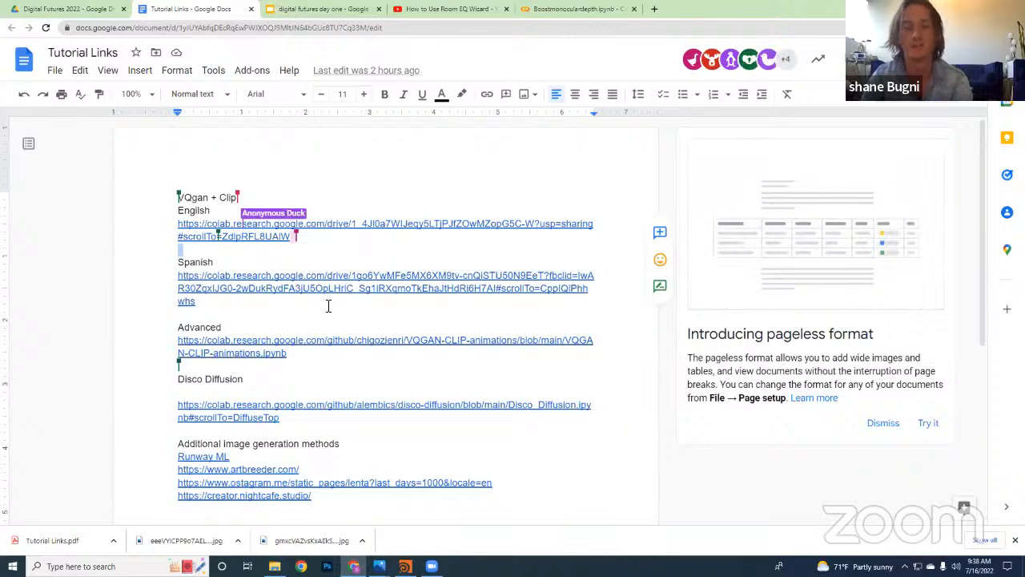
Examine the English and Spanish VQgan + Clip entries and the remaining resources listed in the document
{"action": "left_click", "coordinate": [211, 210]}
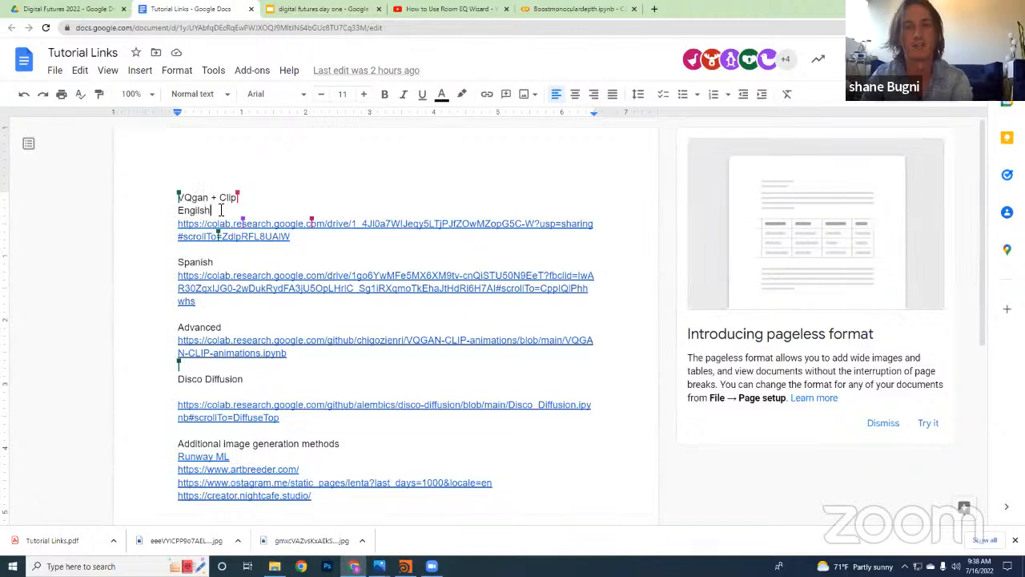
{"action": "left_click", "coordinate": [236, 261]}
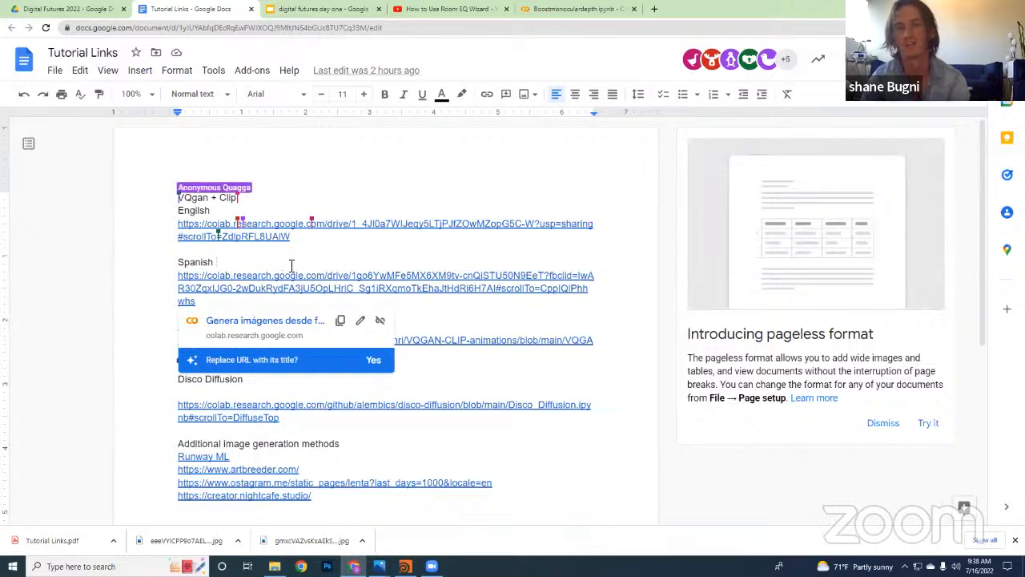
{"action": "left_click", "coordinate": [454, 325]}
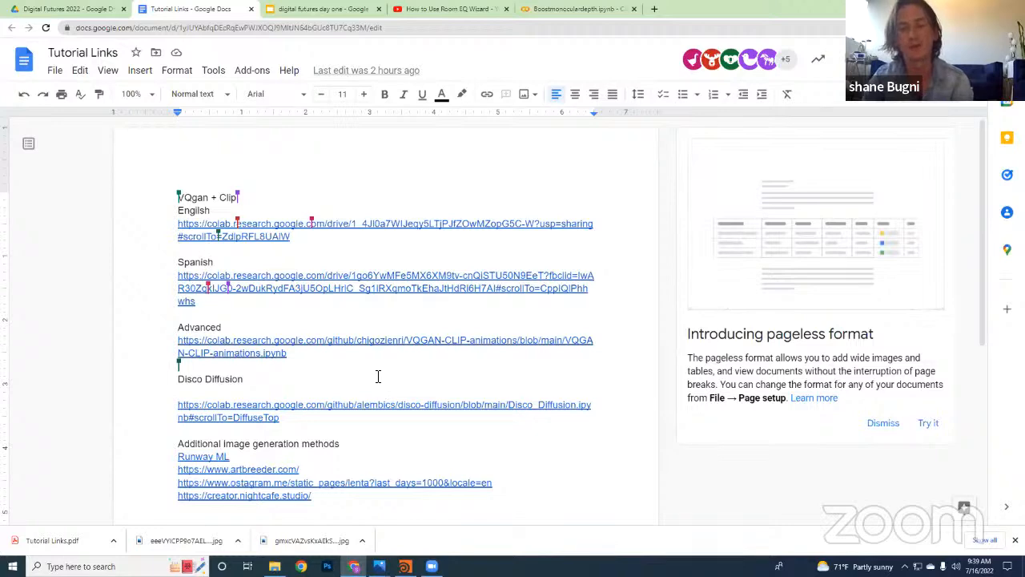
{"action": "scroll", "coordinate": [378, 376], "scroll_direction": "down", "scroll_amount": 5}
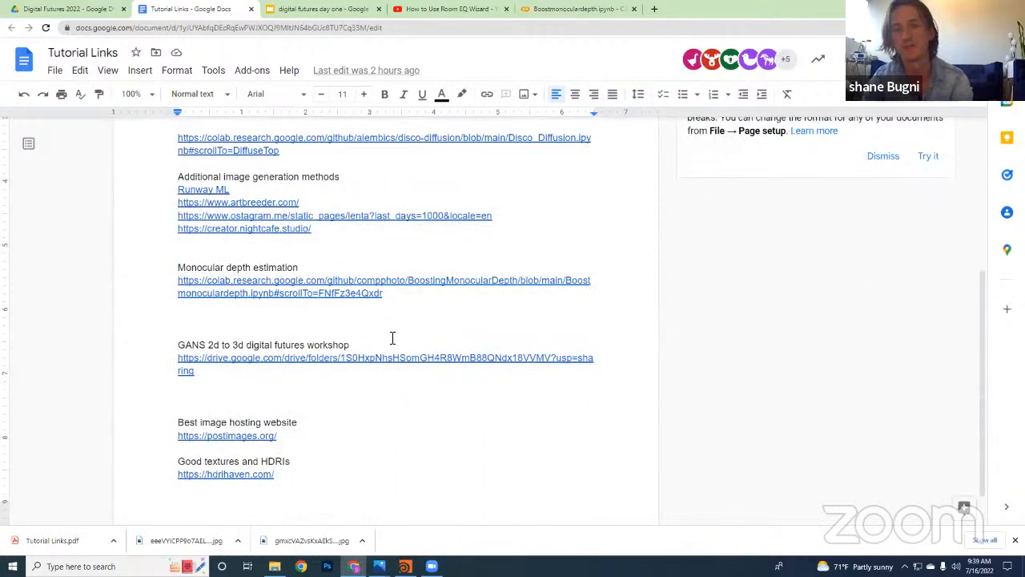
{"action": "scroll", "coordinate": [393, 337], "scroll_direction": "up", "scroll_amount": 5}
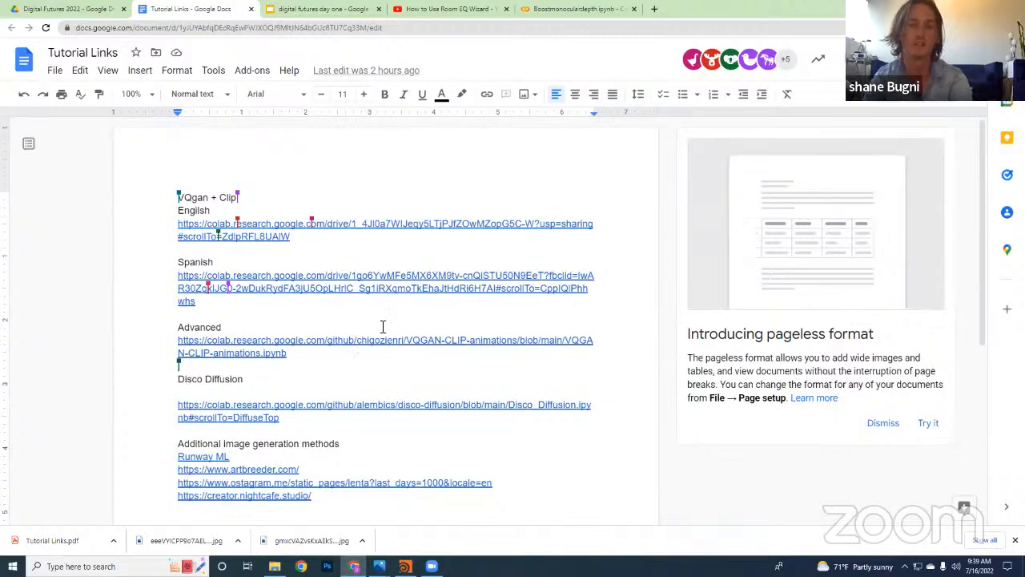
Open the Colab notebook linked under the English VQgan + Clip heading
{"action": "left_click", "coordinate": [409, 384]}
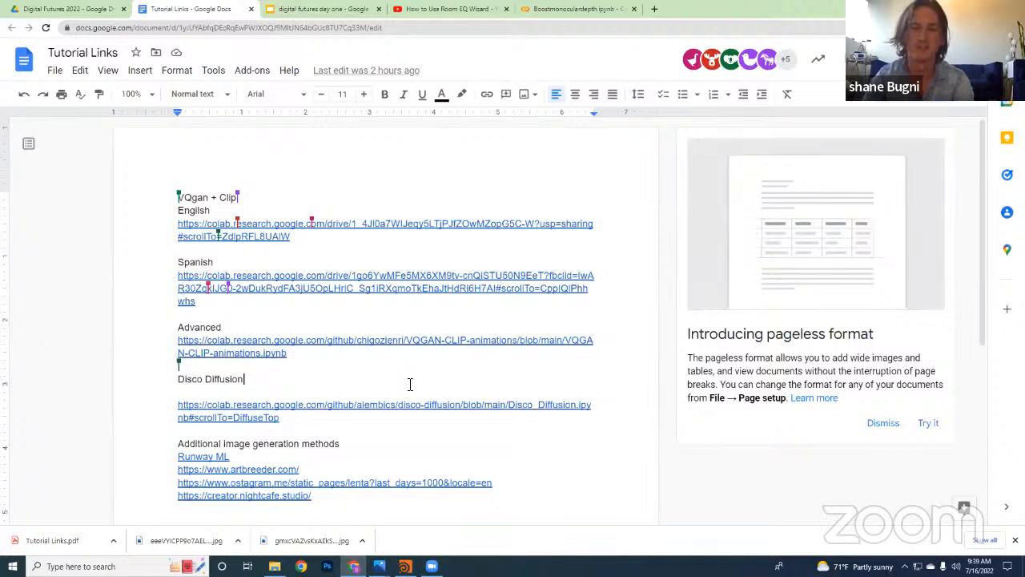
{"action": "left_click", "coordinate": [292, 227]}
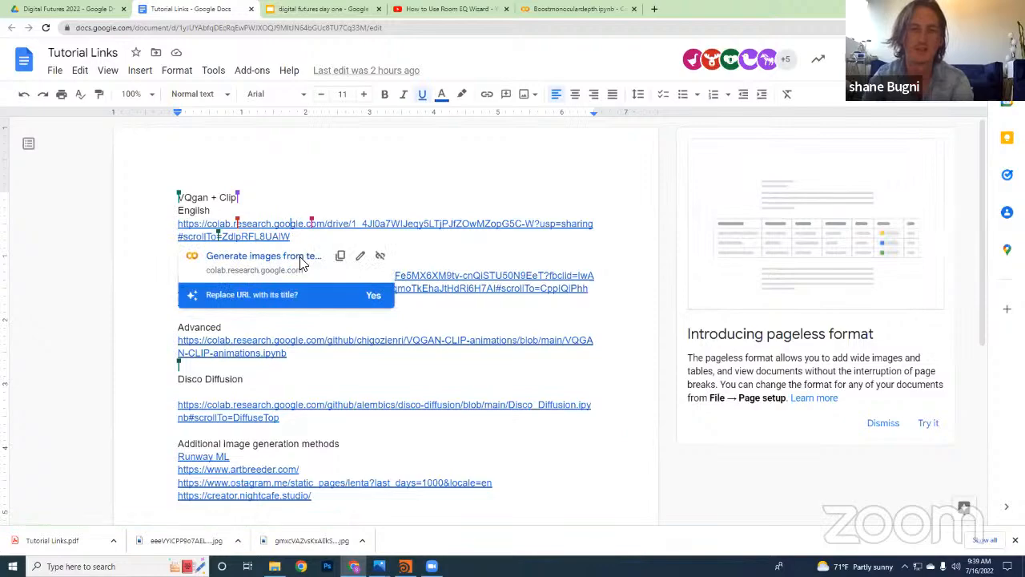
{"action": "left_click", "coordinate": [302, 259]}
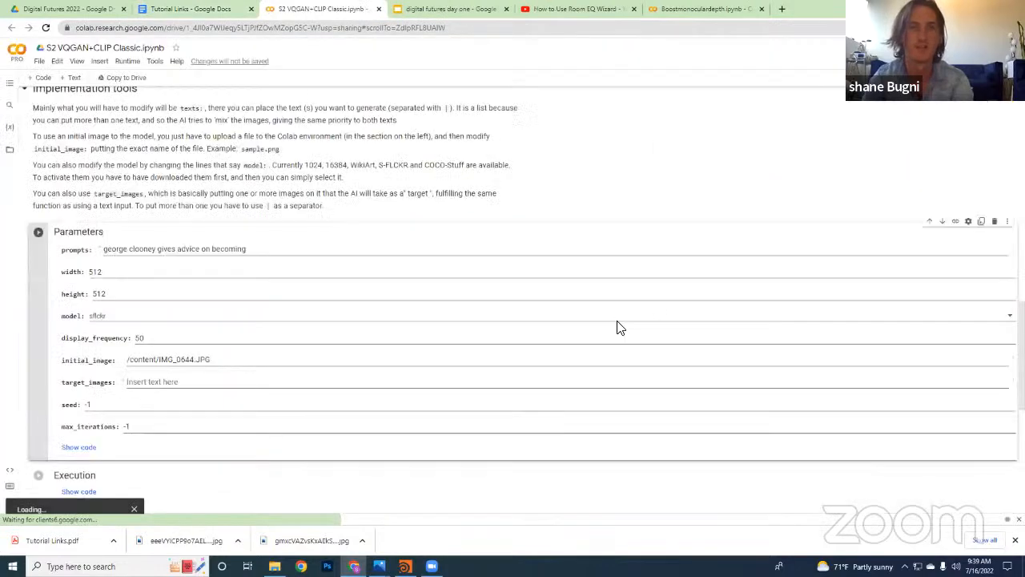
Examine the VQGAN+CLIP notebook's introduction, Google Drive and folder setup, model selection, and Parameters sections
{"action": "scroll", "coordinate": [297, 238], "scroll_direction": "up", "scroll_amount": 12}
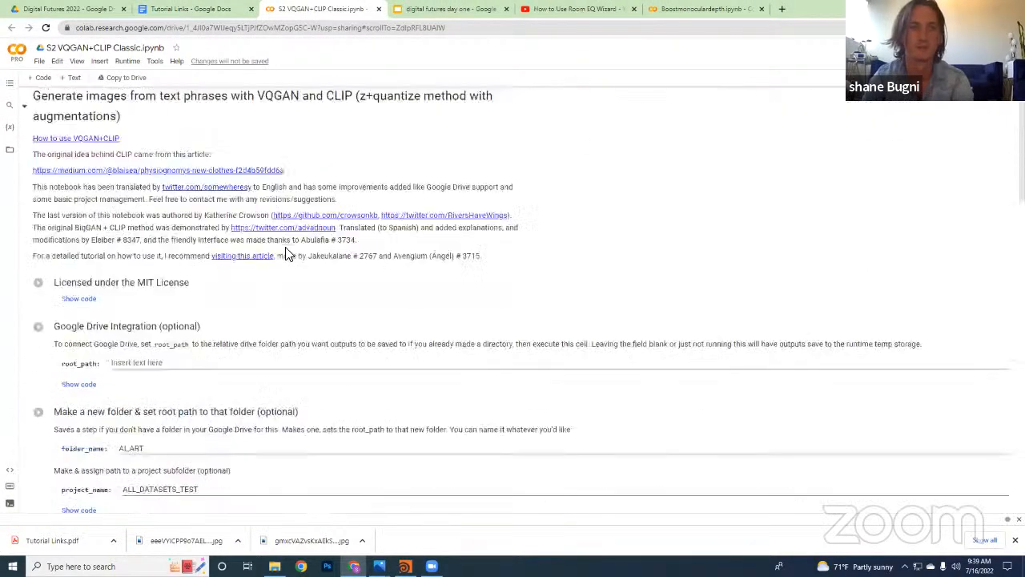
{"action": "scroll", "coordinate": [303, 233], "scroll_direction": "down", "scroll_amount": 4}
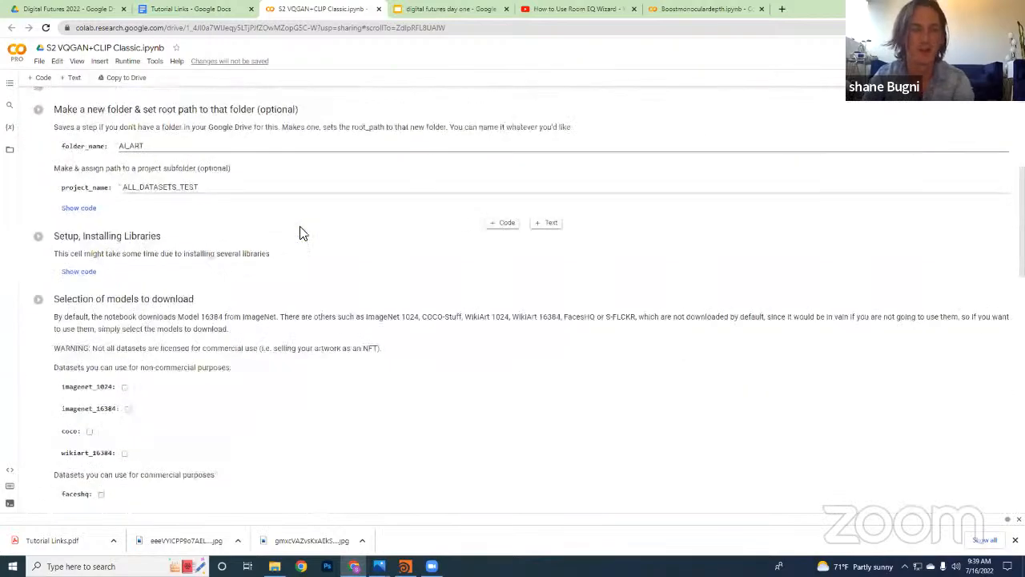
{"action": "scroll", "coordinate": [303, 233], "scroll_direction": "down", "scroll_amount": 15}
{"action": "scroll", "coordinate": [305, 229], "scroll_direction": "up", "scroll_amount": 6}
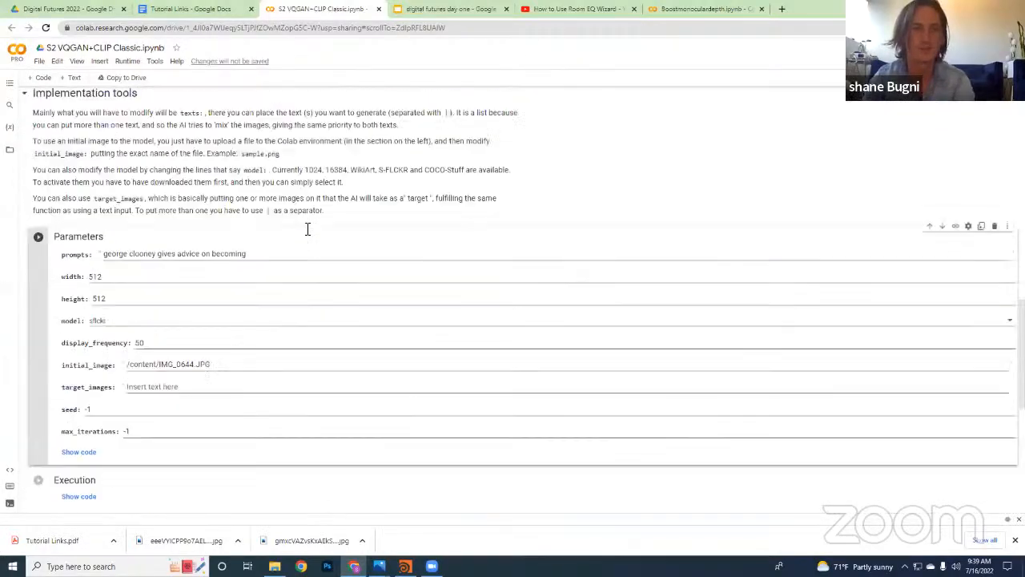
{"action": "scroll", "coordinate": [306, 229], "scroll_direction": "up", "scroll_amount": 10}
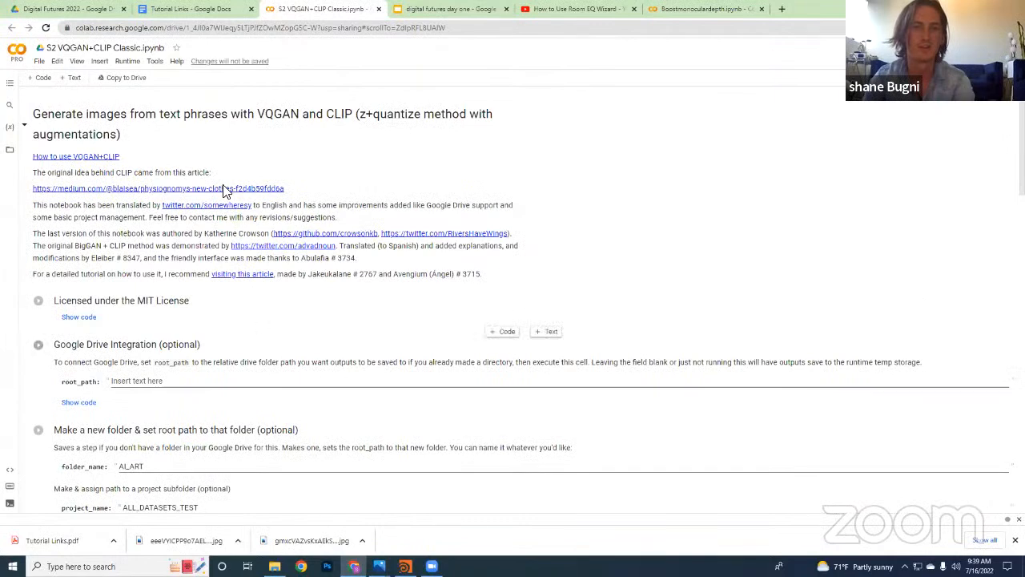
{"action": "left_click", "coordinate": [154, 61]}
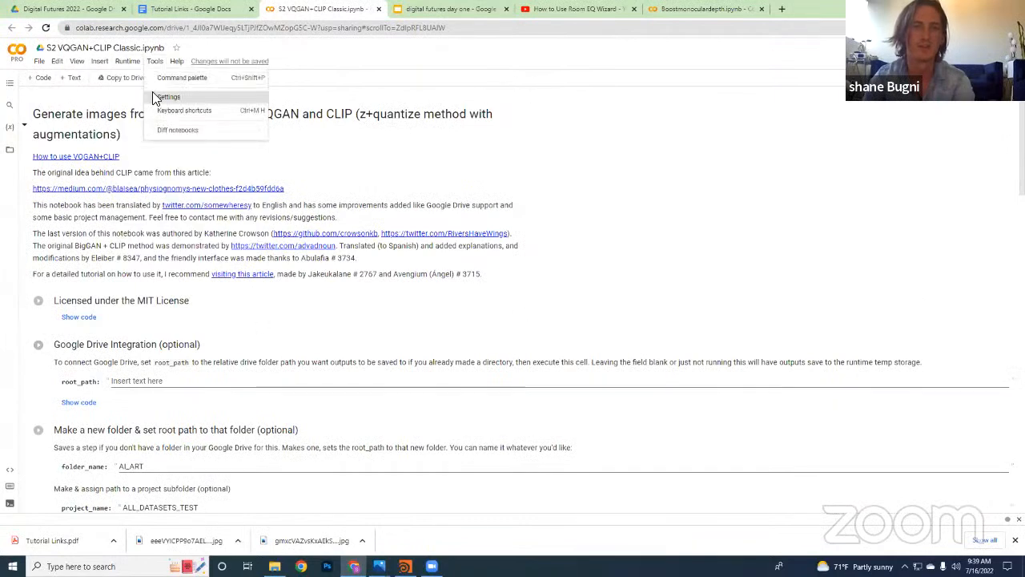
{"action": "left_click", "coordinate": [538, 235]}
{"action": "scroll", "coordinate": [473, 256], "scroll_direction": "down", "scroll_amount": 2}
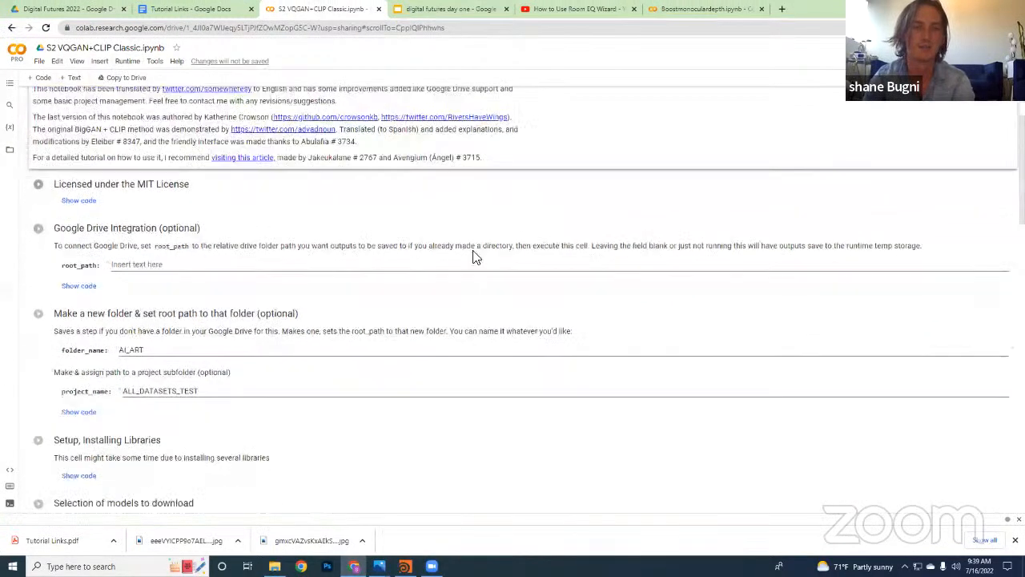
{"action": "scroll", "coordinate": [472, 256], "scroll_direction": "down", "scroll_amount": 1}
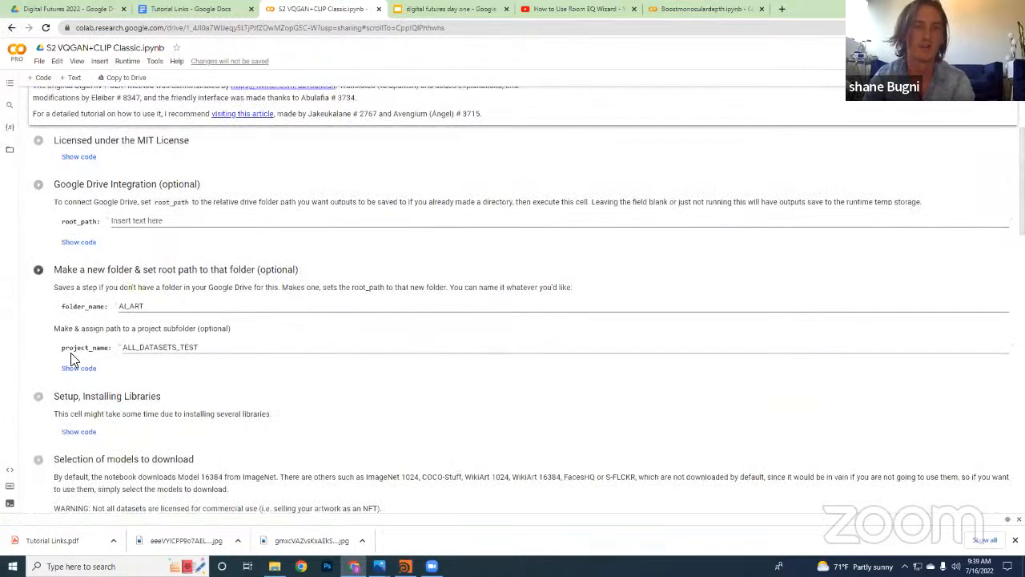
{"action": "scroll", "coordinate": [71, 354], "scroll_direction": "down", "scroll_amount": 4}
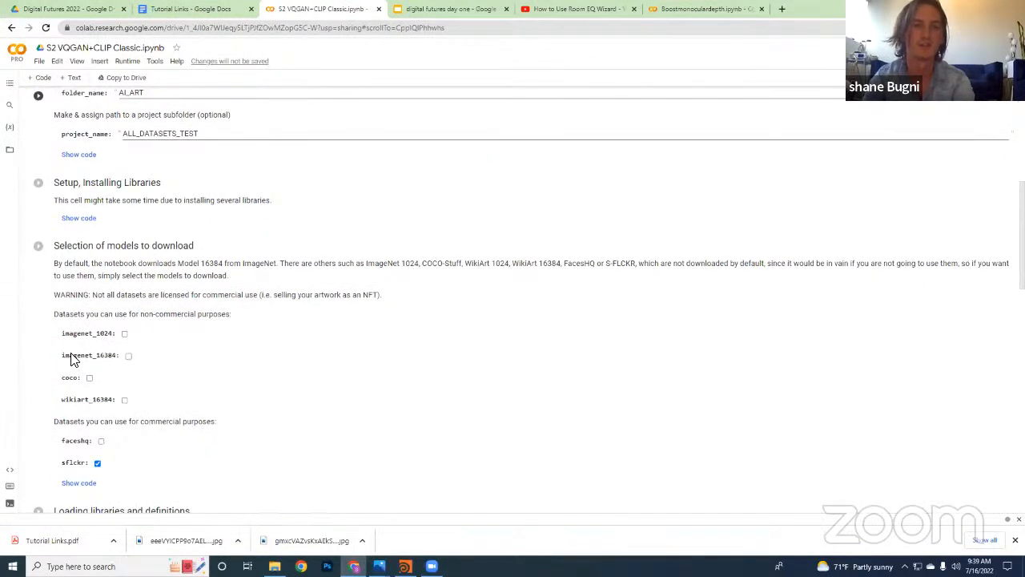
{"action": "scroll", "coordinate": [96, 356], "scroll_direction": "up", "scroll_amount": 5}
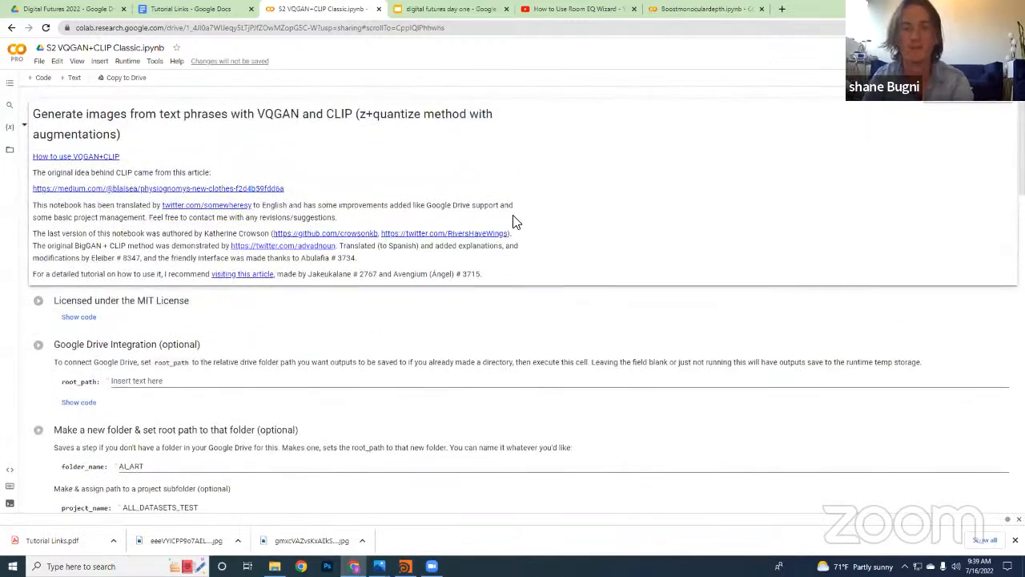
Review the notebook again from its introduction through folder setup, library installation, model selection and implementation tools
{"action": "scroll", "coordinate": [514, 221], "scroll_direction": "down", "scroll_amount": 1}
{"action": "scroll", "coordinate": [168, 230], "scroll_direction": "up", "scroll_amount": 1}
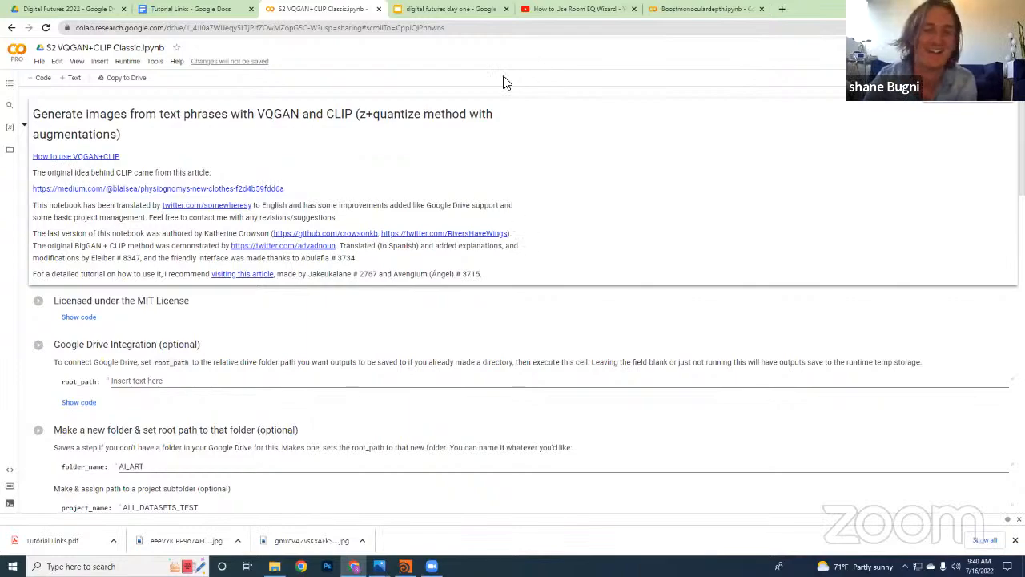
{"action": "scroll", "coordinate": [552, 216], "scroll_direction": "down", "scroll_amount": 4}
{"action": "scroll", "coordinate": [560, 233], "scroll_direction": "down", "scroll_amount": 15}
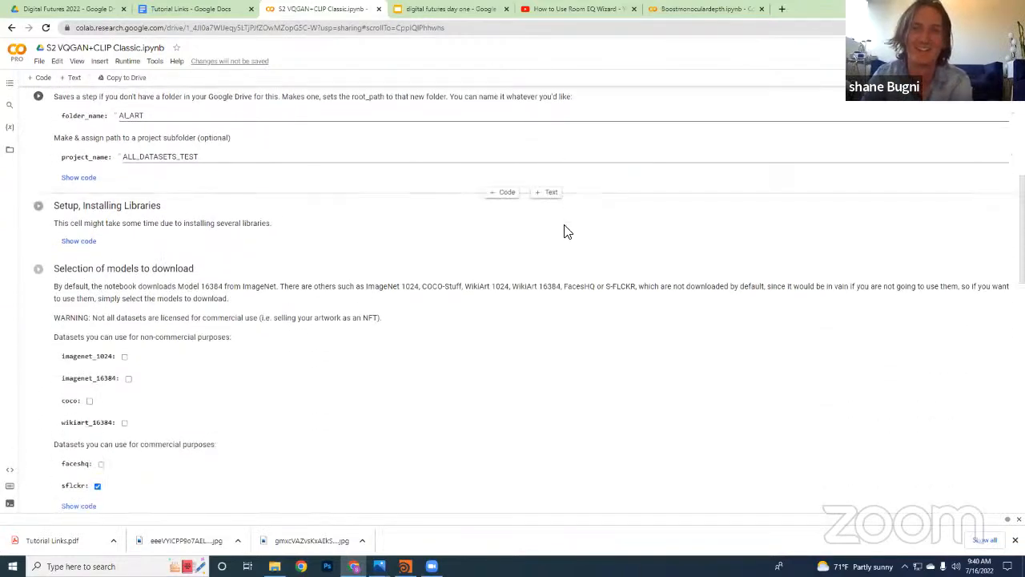
{"action": "scroll", "coordinate": [563, 255], "scroll_direction": "up", "scroll_amount": 20}
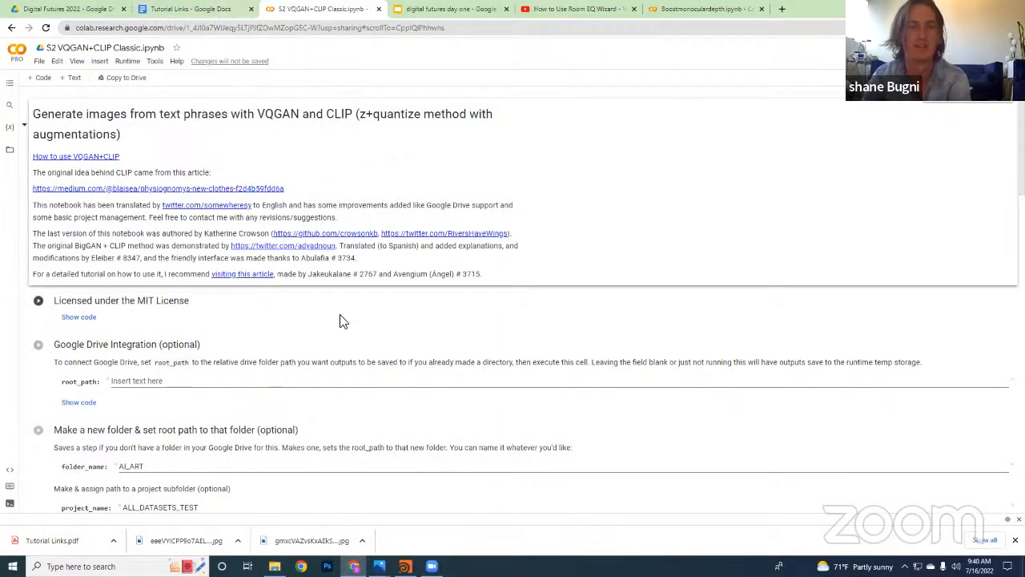
{"action": "scroll", "coordinate": [423, 206], "scroll_direction": "down", "scroll_amount": 5}
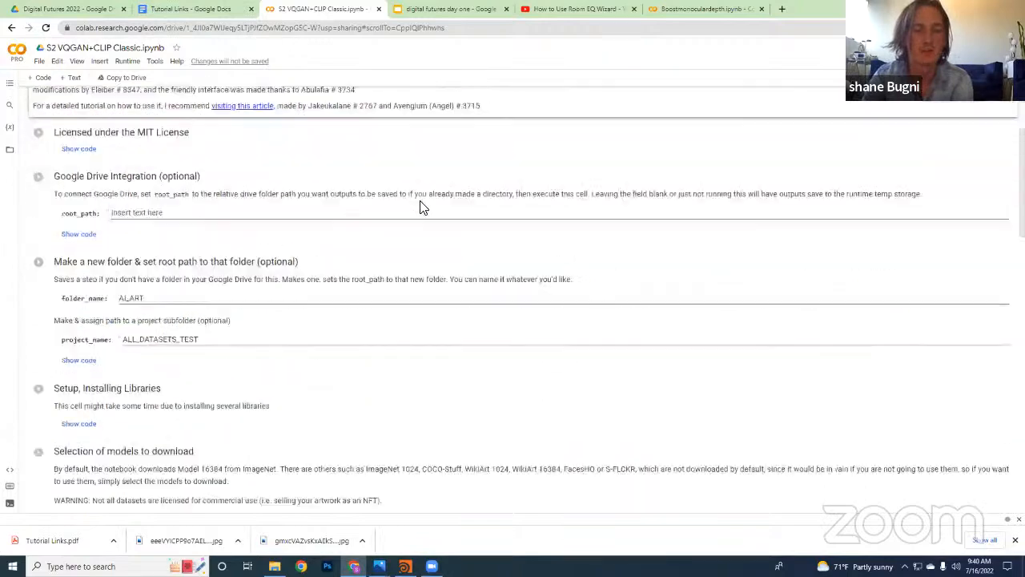
{"action": "scroll", "coordinate": [433, 223], "scroll_direction": "up", "scroll_amount": 3}
{"action": "scroll", "coordinate": [432, 224], "scroll_direction": "up", "scroll_amount": 3}
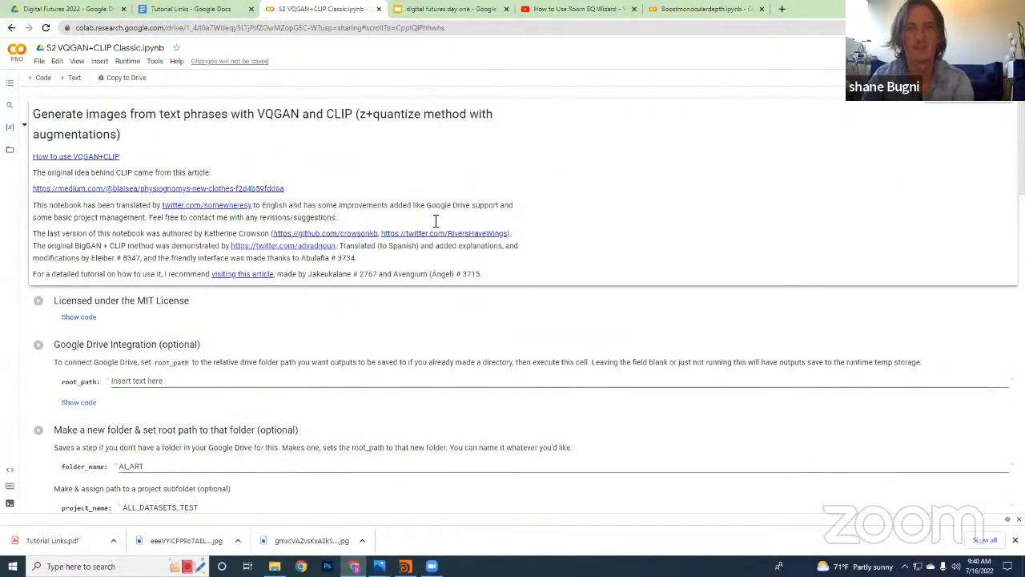
{"action": "scroll", "coordinate": [433, 224], "scroll_direction": "down", "scroll_amount": 3}
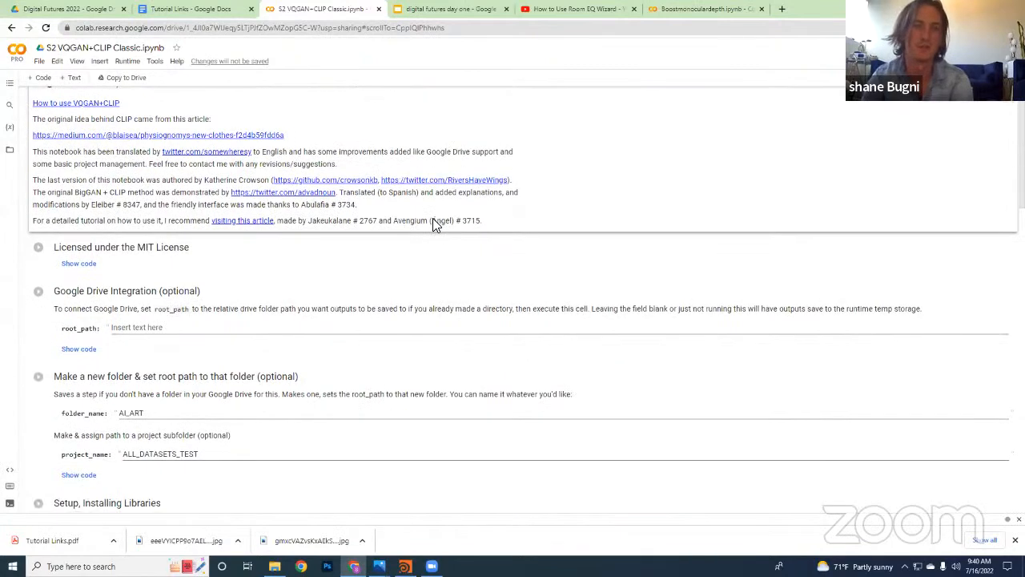
{"action": "scroll", "coordinate": [432, 226], "scroll_direction": "down", "scroll_amount": 8}
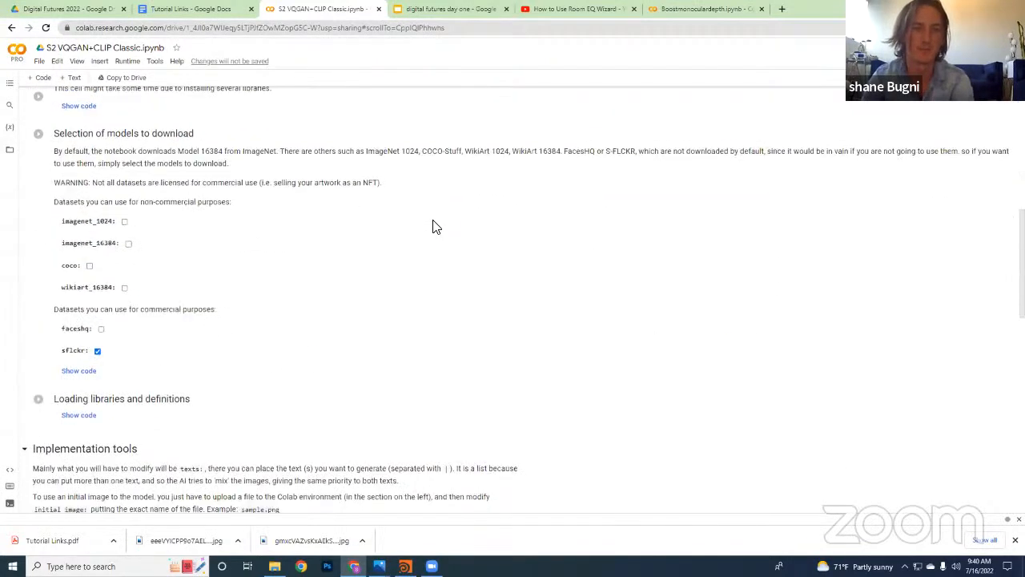
{"action": "scroll", "coordinate": [433, 226], "scroll_direction": "down", "scroll_amount": 2}
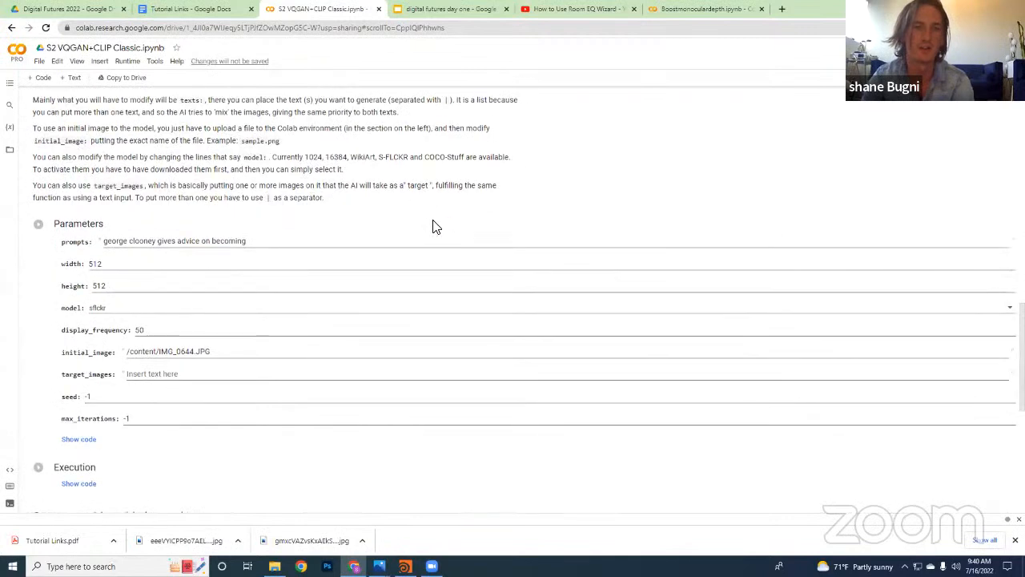
Examine the prompts text and the initial_image path in the Parameters cell
{"action": "left_click", "coordinate": [256, 190]}
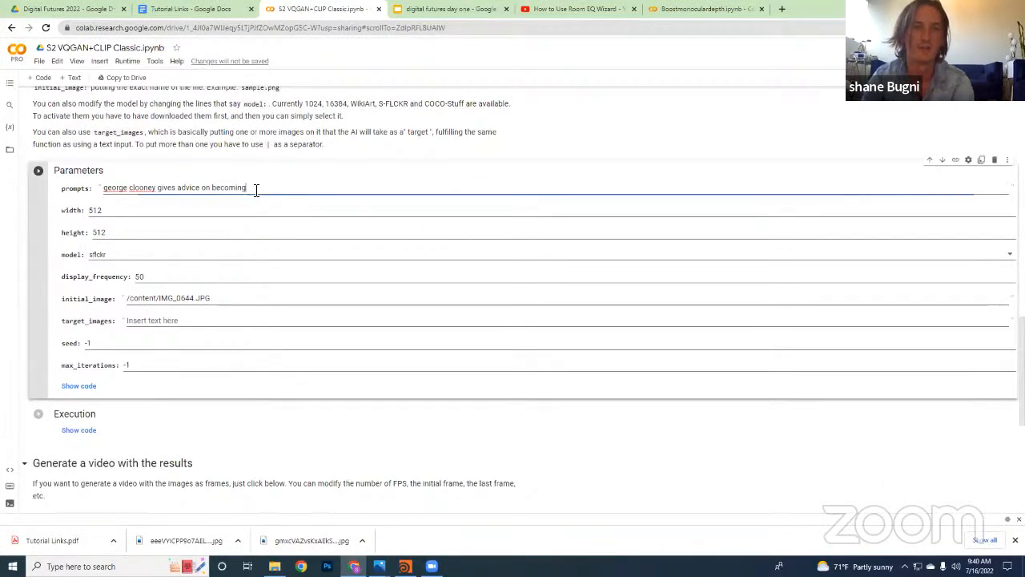
{"action": "left_click_drag", "start_coordinate": [255, 189], "coordinate": [102, 199]}
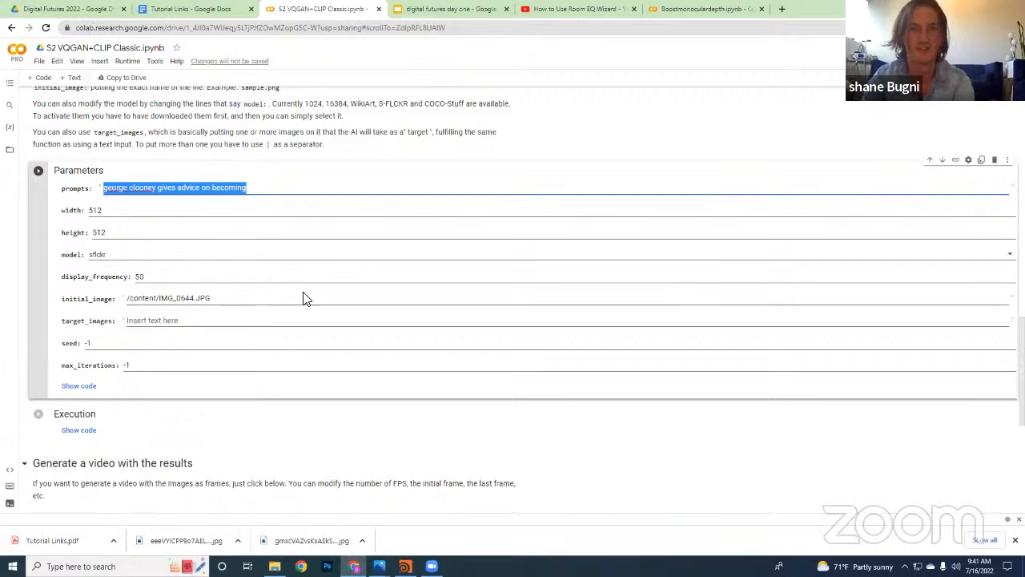
{"action": "scroll", "coordinate": [376, 296], "scroll_direction": "up", "scroll_amount": 2}
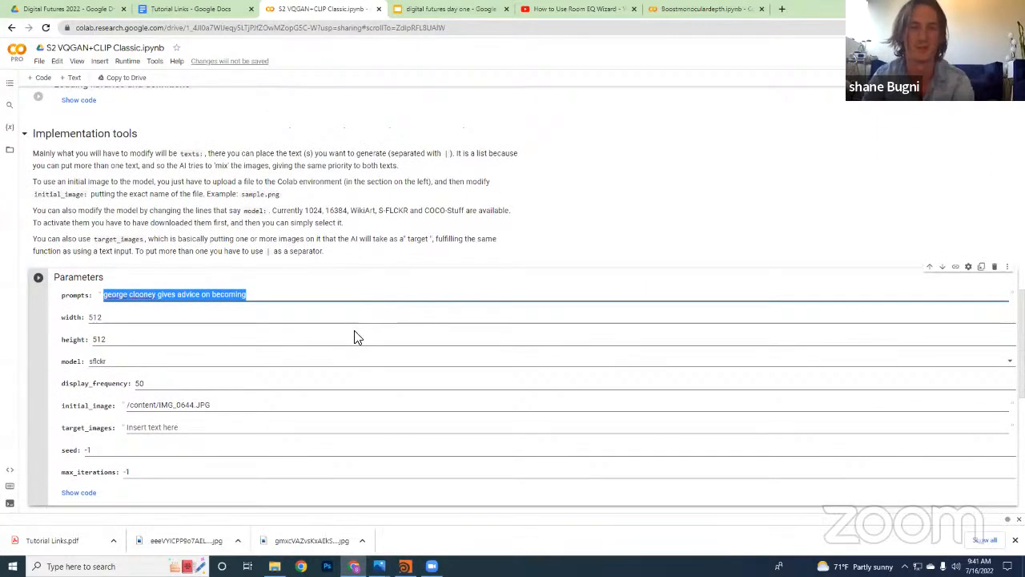
{"action": "scroll", "coordinate": [360, 313], "scroll_direction": "down", "scroll_amount": 2}
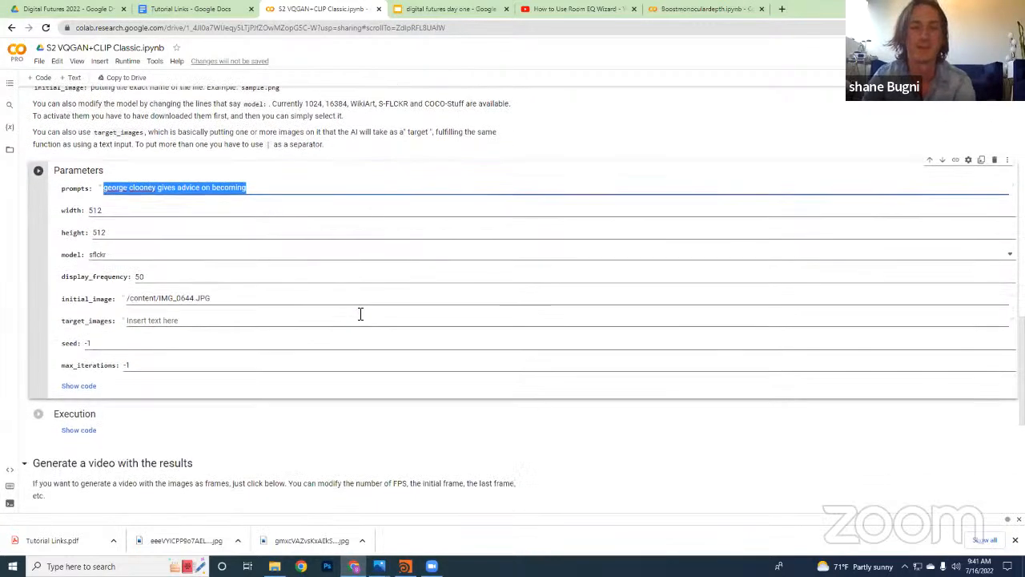
{"action": "left_click", "coordinate": [293, 298]}
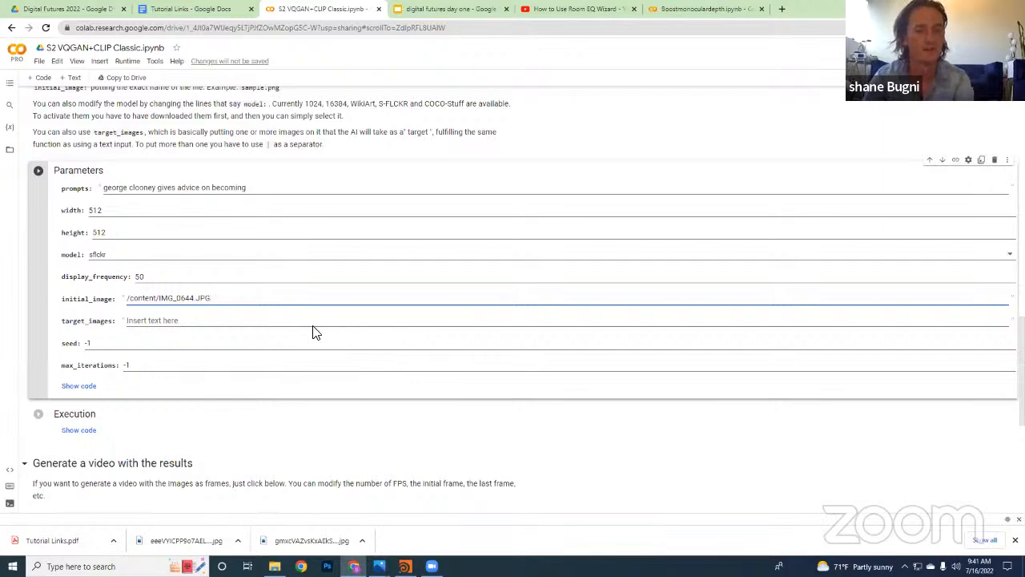
Open the runtime's file browser beside the notebook and review the Google Drive and folder setup cells
{"action": "scroll", "coordinate": [374, 361], "scroll_direction": "up", "scroll_amount": 20}
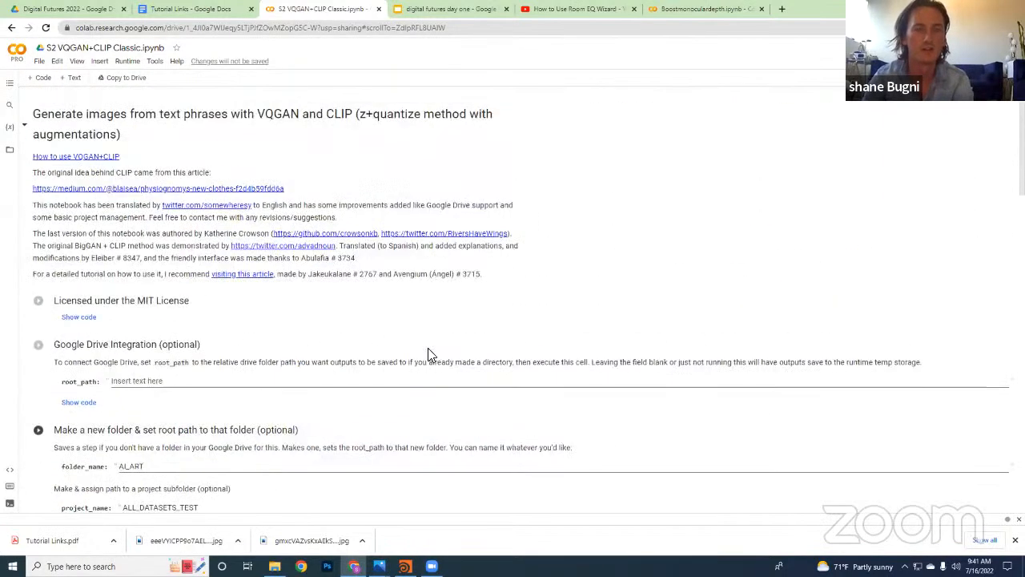
{"action": "left_click", "coordinate": [527, 190]}
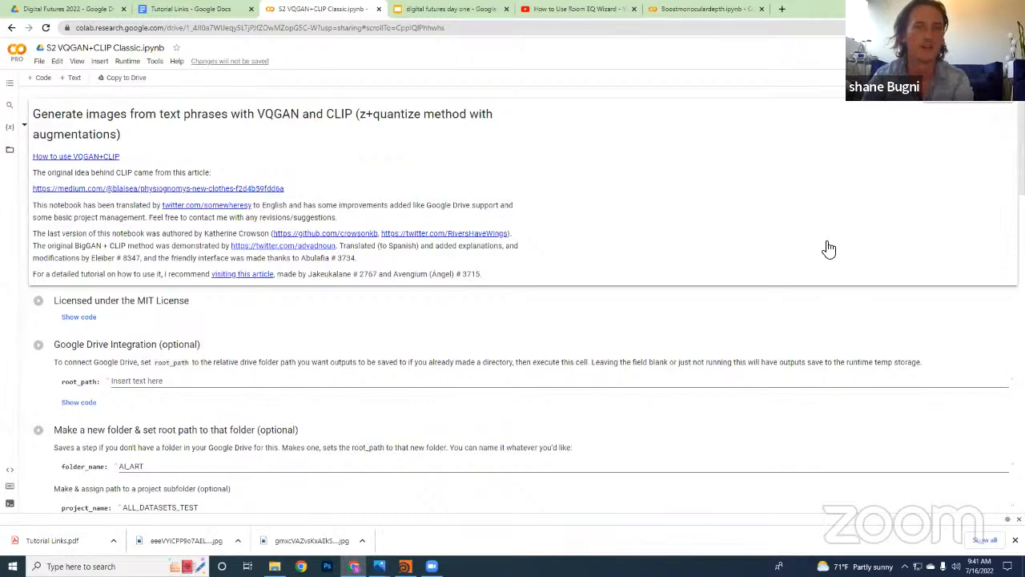
{"action": "left_click", "coordinate": [10, 149]}
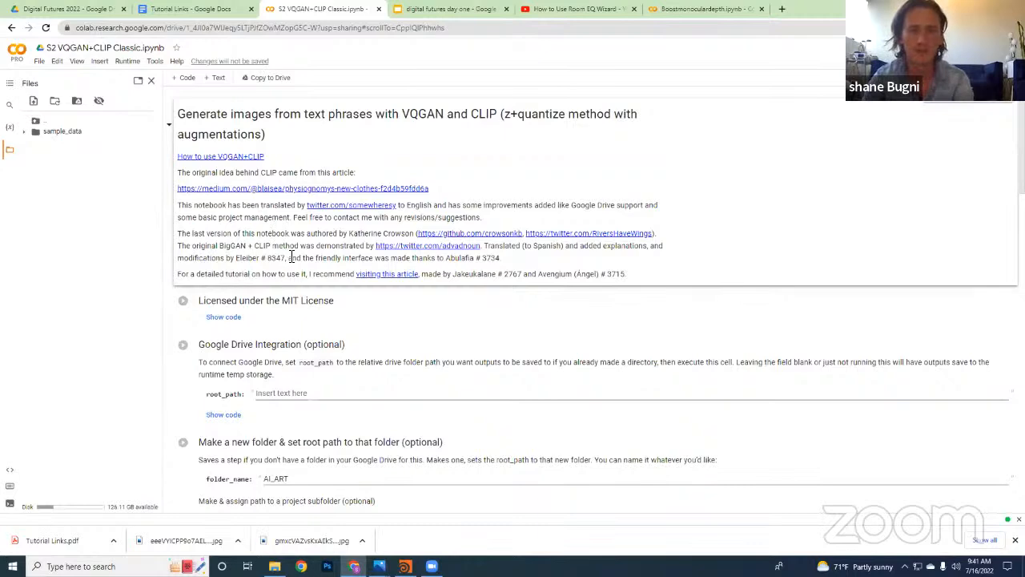
{"action": "scroll", "coordinate": [292, 258], "scroll_direction": "down", "scroll_amount": 3}
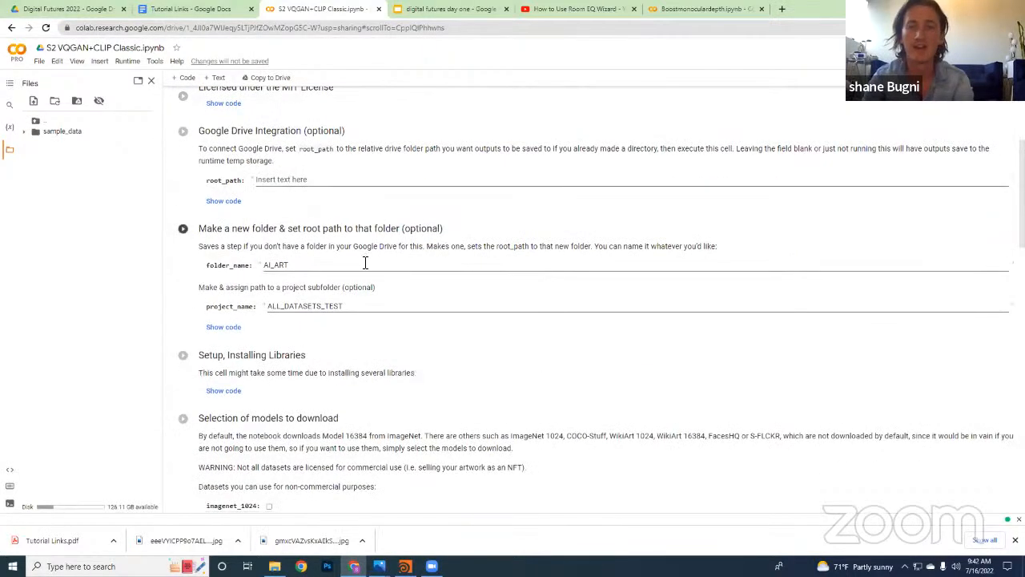
{"action": "scroll", "coordinate": [424, 259], "scroll_direction": "up", "scroll_amount": 1}
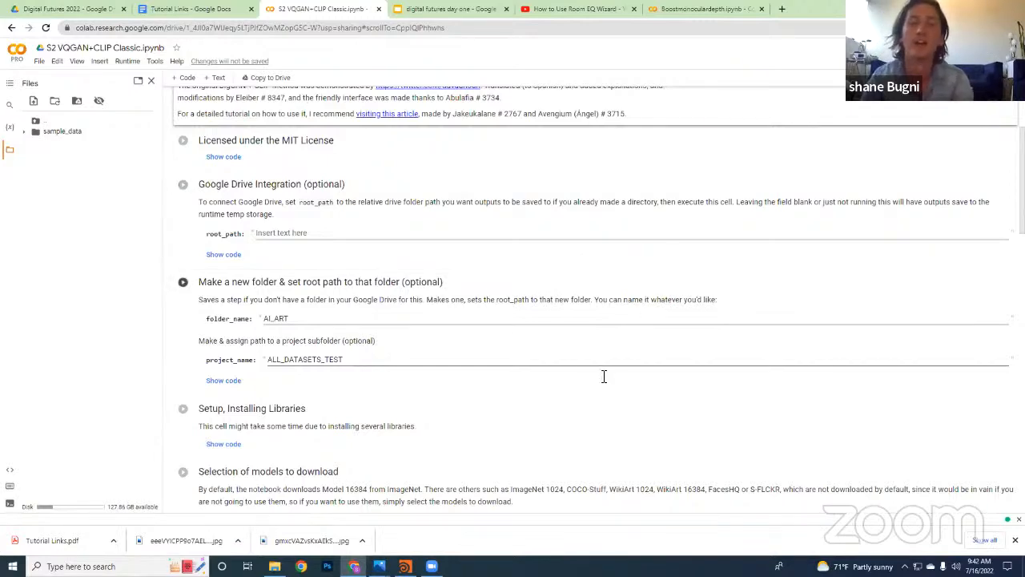
{"action": "scroll", "coordinate": [449, 184], "scroll_direction": "up", "scroll_amount": 2}
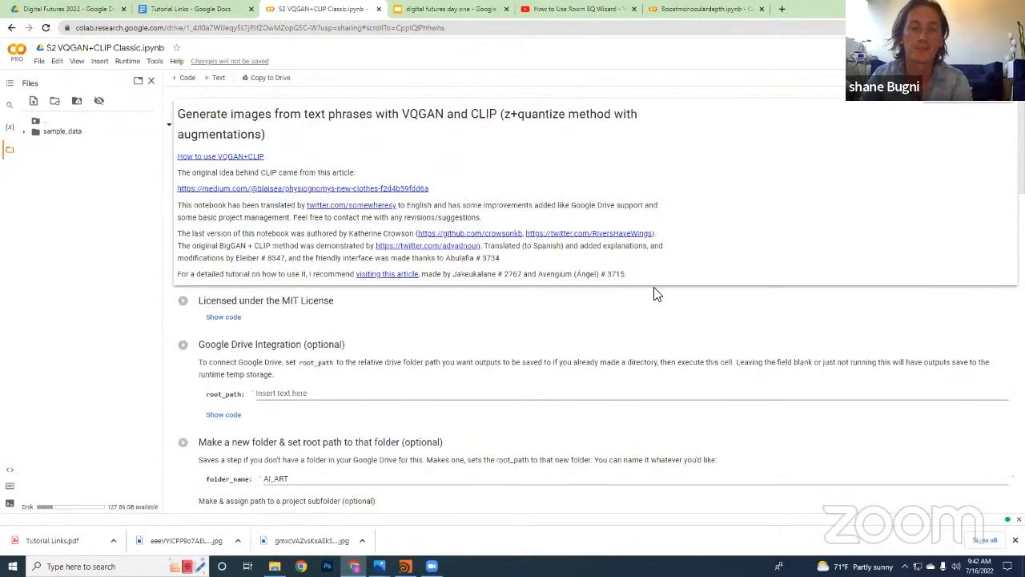
Run the "Licensed under the MIT License" cell, agreeing to run the notebook although it was not authored by Google
{"action": "scroll", "coordinate": [172, 306], "scroll_direction": "down", "scroll_amount": 2}
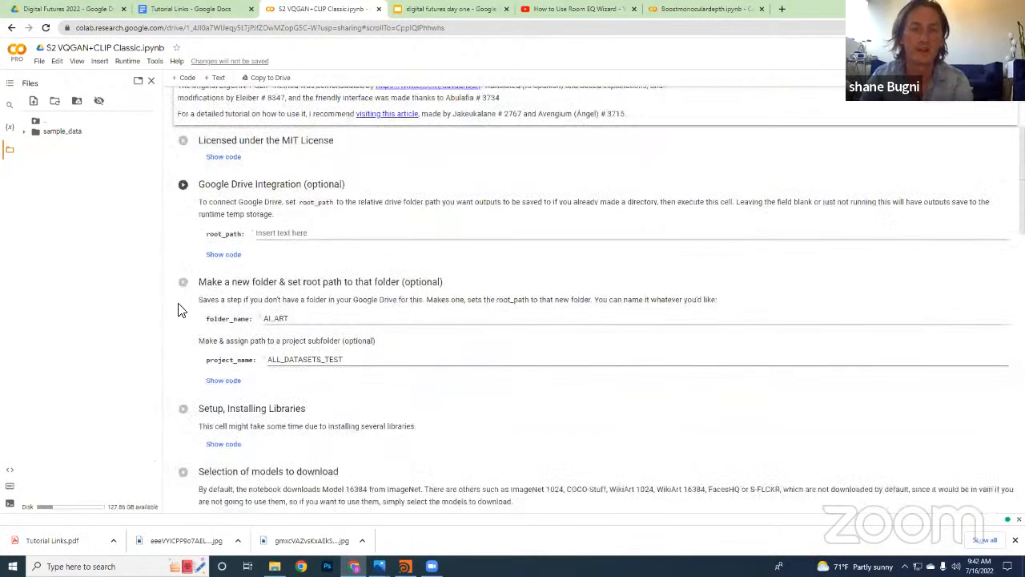
{"action": "left_click", "coordinate": [128, 61]}
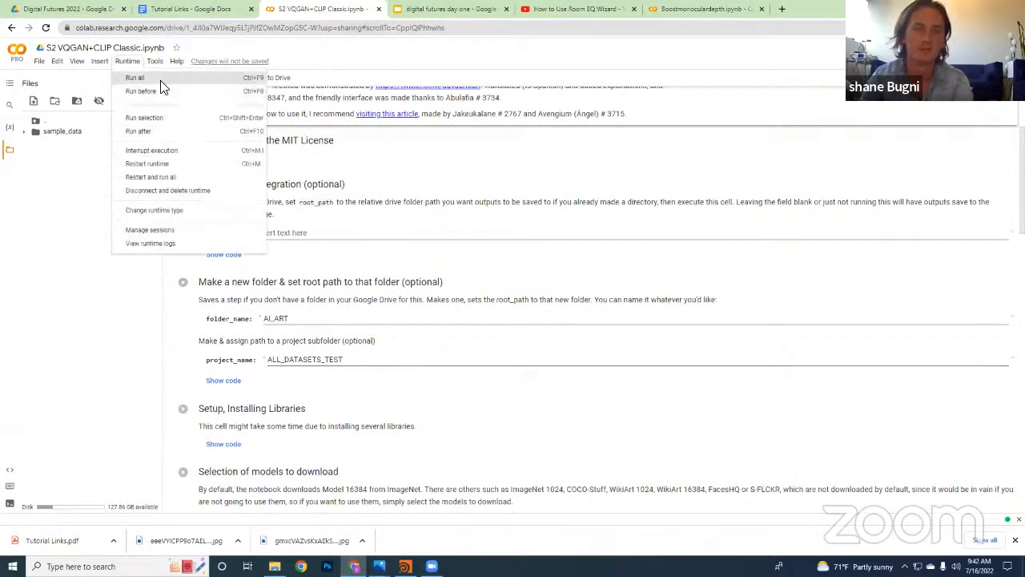
{"action": "left_click", "coordinate": [503, 166]}
{"action": "scroll", "coordinate": [457, 320], "scroll_direction": "up", "scroll_amount": 2}
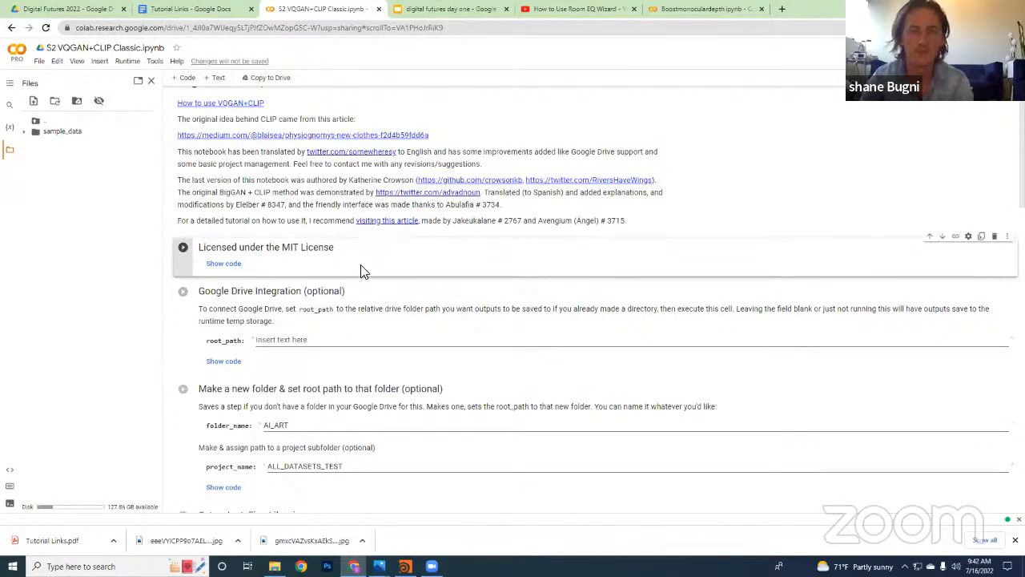
{"action": "left_click", "coordinate": [184, 249]}
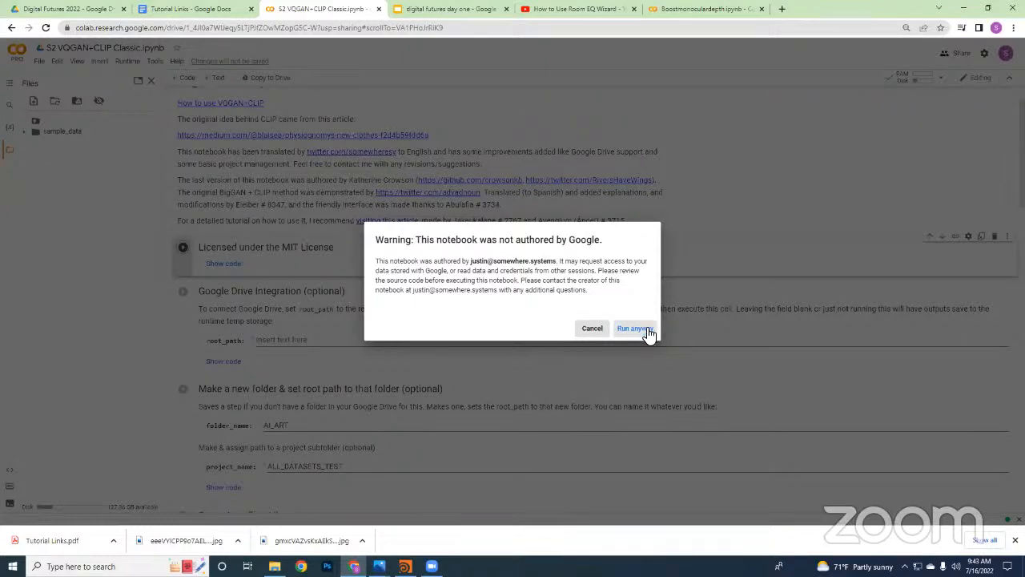
{"action": "left_click", "coordinate": [648, 330]}
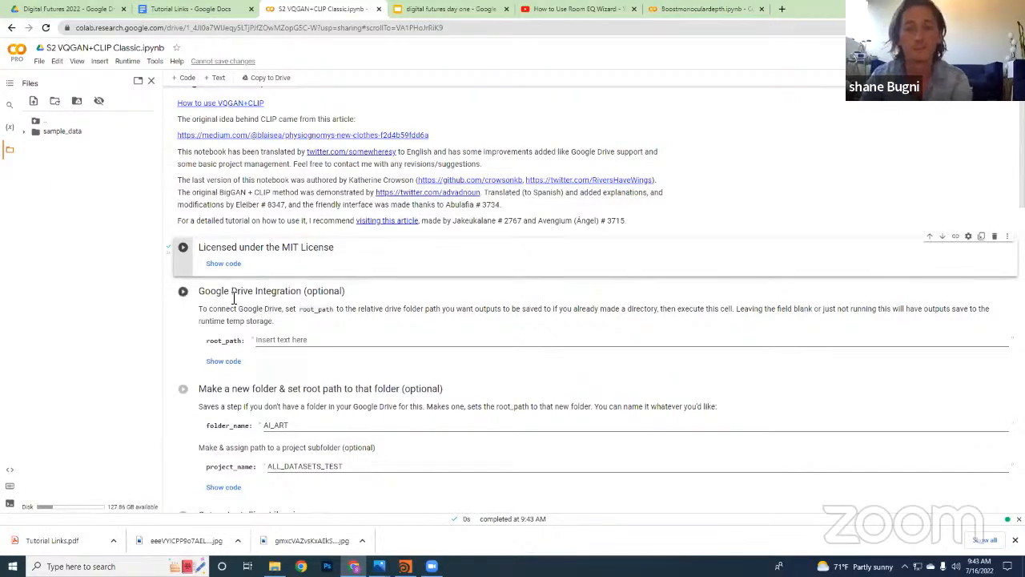
Show the code of the MIT License cell and look through the license text
{"action": "scroll", "coordinate": [246, 289], "scroll_direction": "down", "scroll_amount": 1}
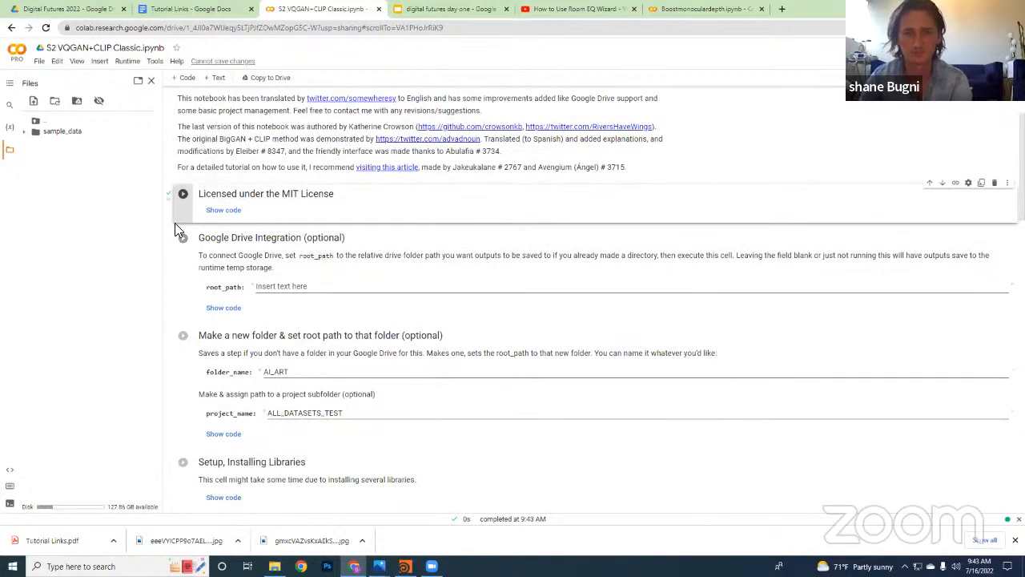
{"action": "left_click", "coordinate": [228, 211]}
{"action": "scroll", "coordinate": [179, 230], "scroll_direction": "down", "scroll_amount": 2}
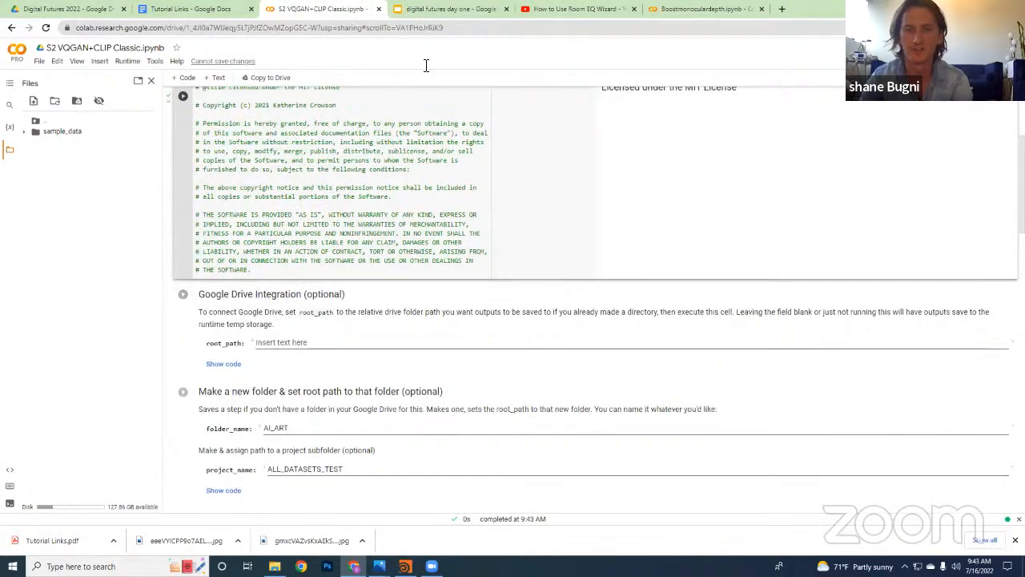
{"action": "scroll", "coordinate": [320, 320], "scroll_direction": "down", "scroll_amount": 1}
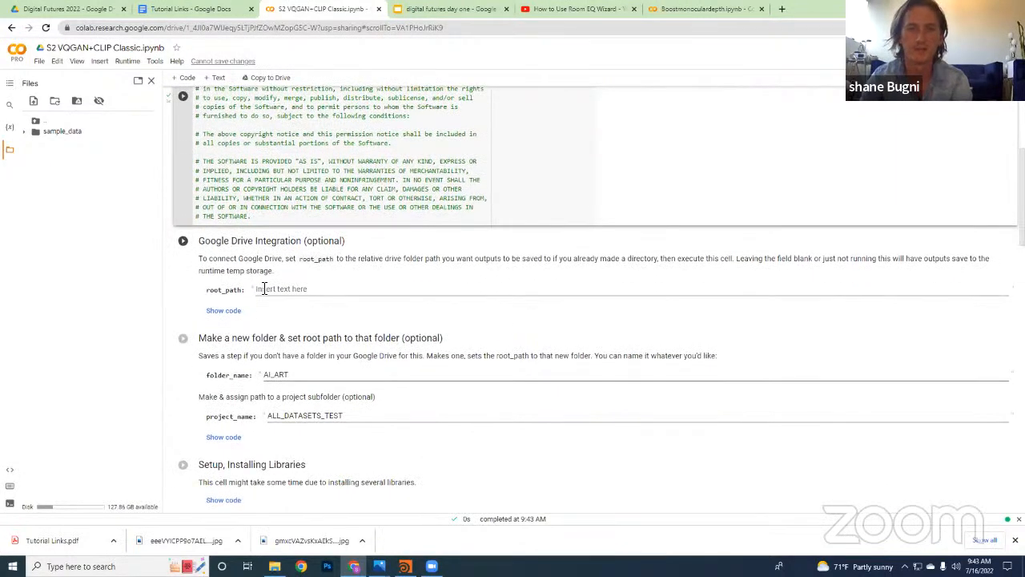
Run the Google Drive Integration cell with root_path left blank, and grant the notebook Drive access through the university Google account
{"action": "left_click_drag", "start_coordinate": [214, 244], "coordinate": [395, 259]}
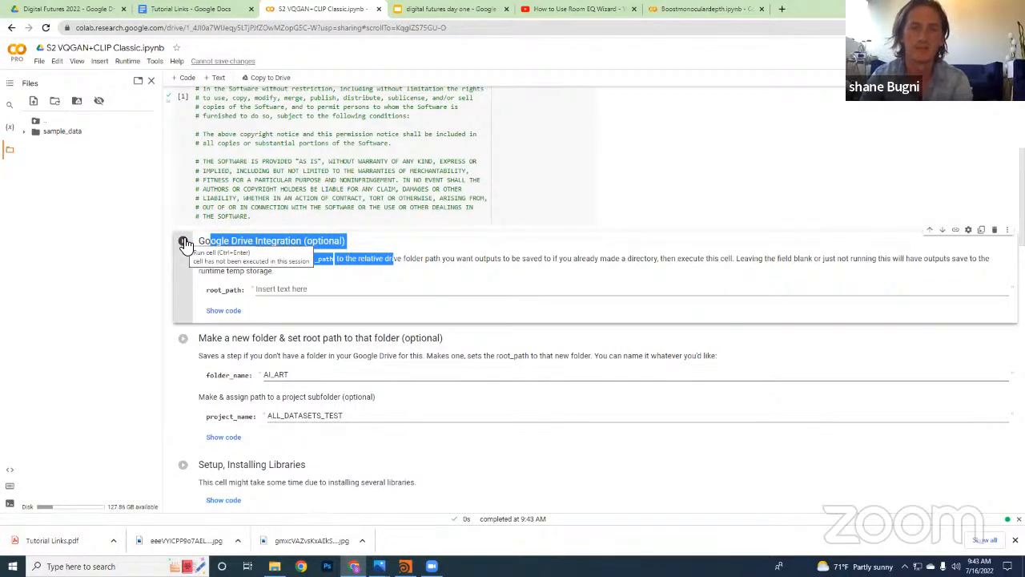
{"action": "scroll", "coordinate": [368, 281], "scroll_direction": "down", "scroll_amount": 3}
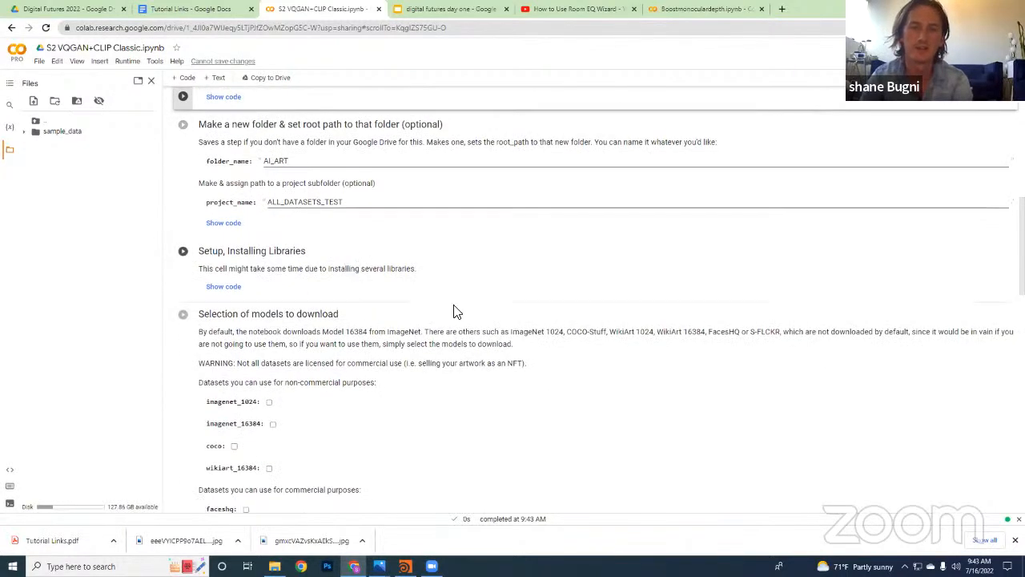
{"action": "scroll", "coordinate": [453, 309], "scroll_direction": "up", "scroll_amount": 1}
{"action": "scroll", "coordinate": [458, 307], "scroll_direction": "up", "scroll_amount": 1}
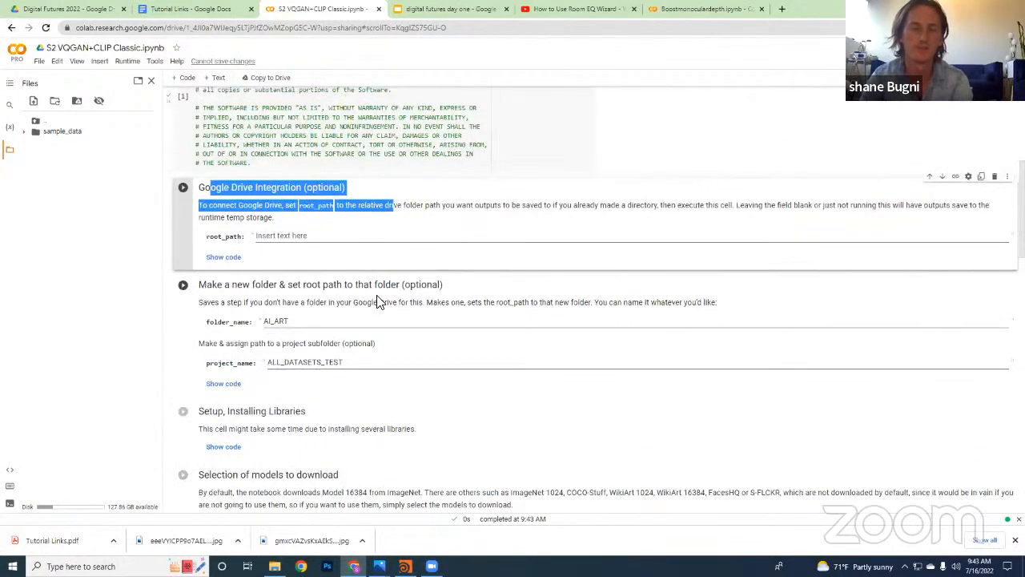
{"action": "left_click", "coordinate": [184, 188]}
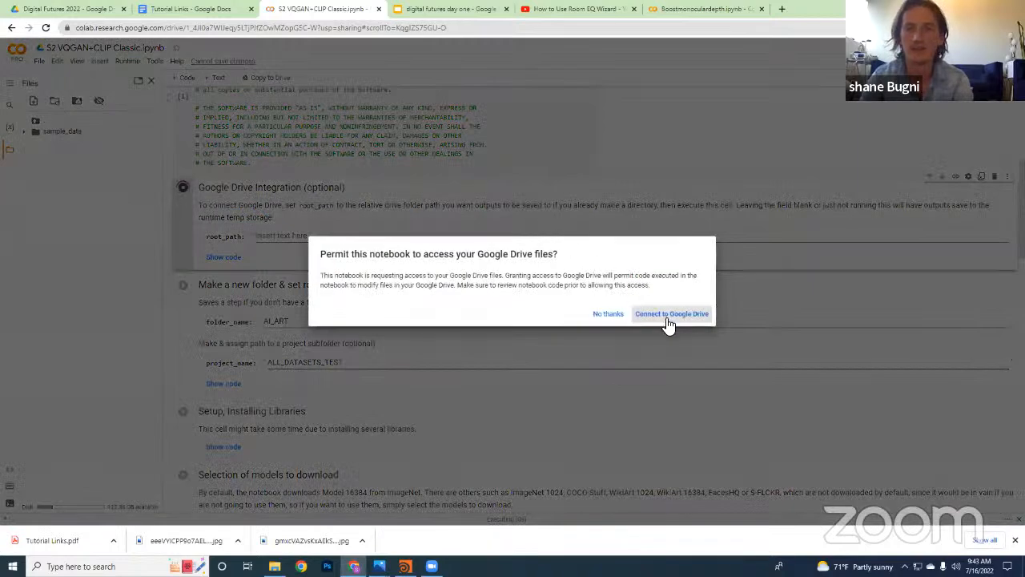
{"action": "left_click", "coordinate": [670, 314]}
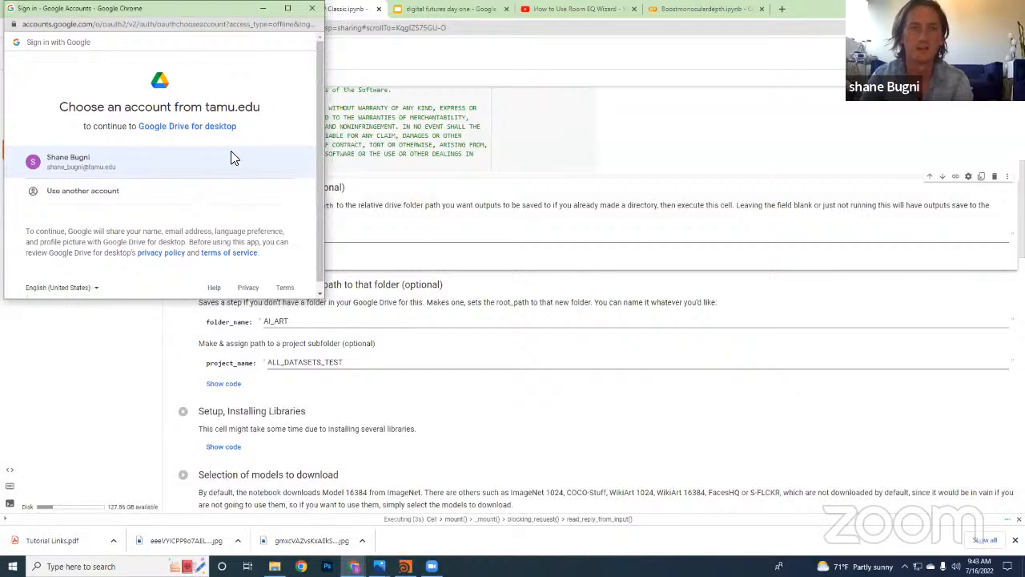
{"action": "left_click", "coordinate": [232, 157]}
{"action": "scroll", "coordinate": [245, 198], "scroll_direction": "down", "scroll_amount": 5}
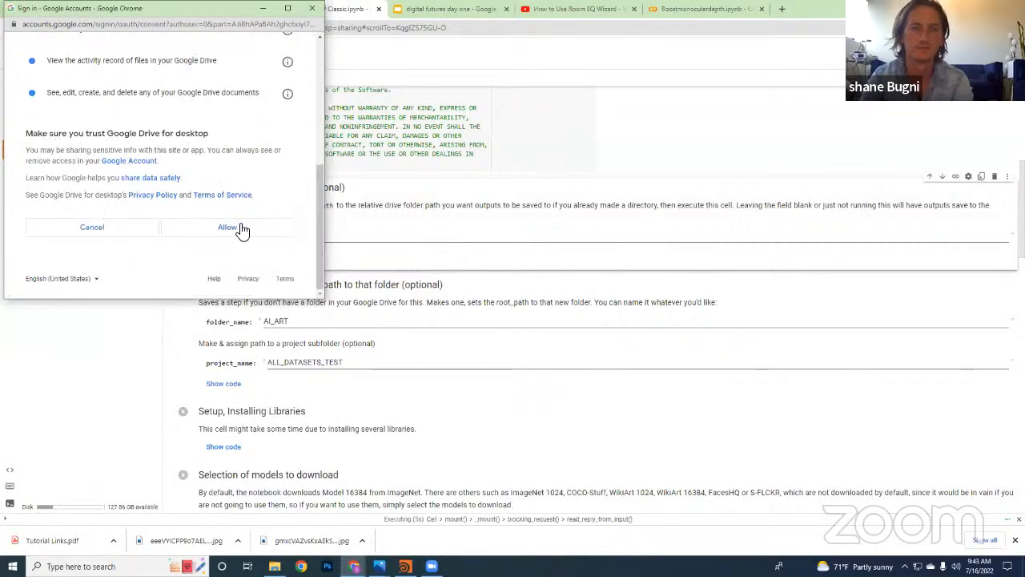
{"action": "left_click", "coordinate": [242, 229]}
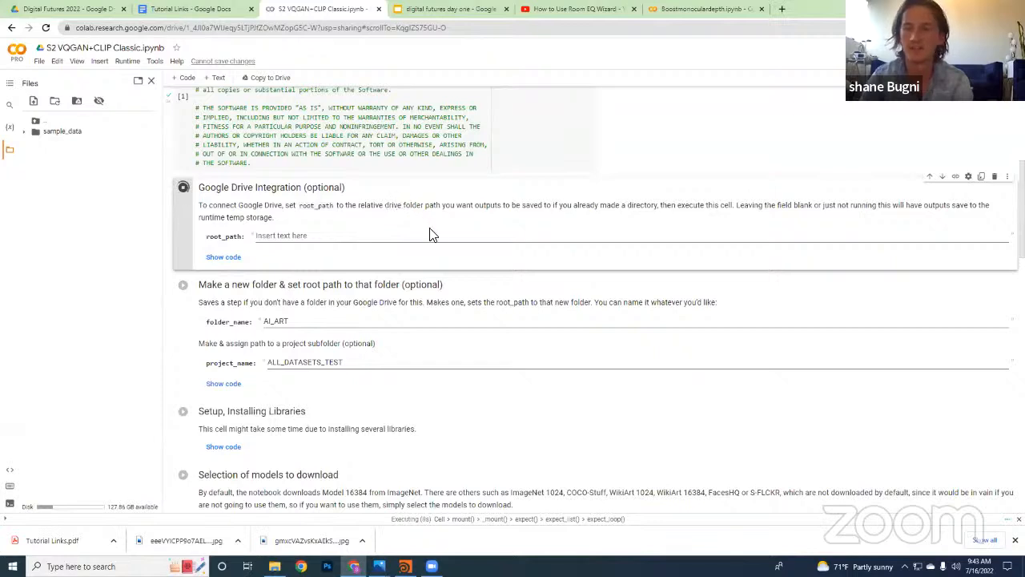
{"action": "scroll", "coordinate": [405, 251], "scroll_direction": "down", "scroll_amount": 1}
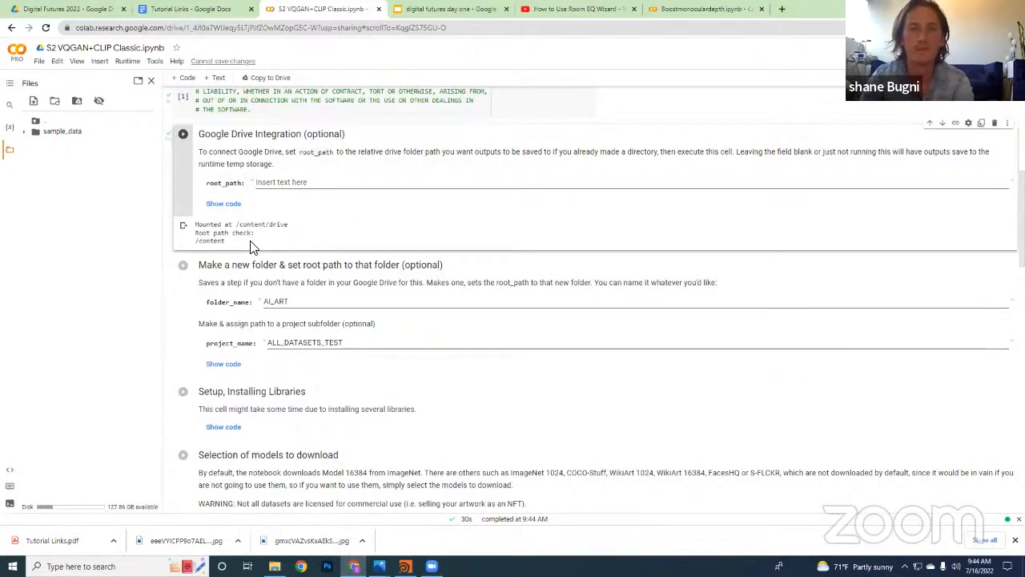
Check the Google Drive Integration cell's output for the mount location and root path
{"action": "left_click_drag", "start_coordinate": [251, 245], "coordinate": [202, 211]}
{"action": "scroll", "coordinate": [176, 196], "scroll_direction": "up", "scroll_amount": 1}
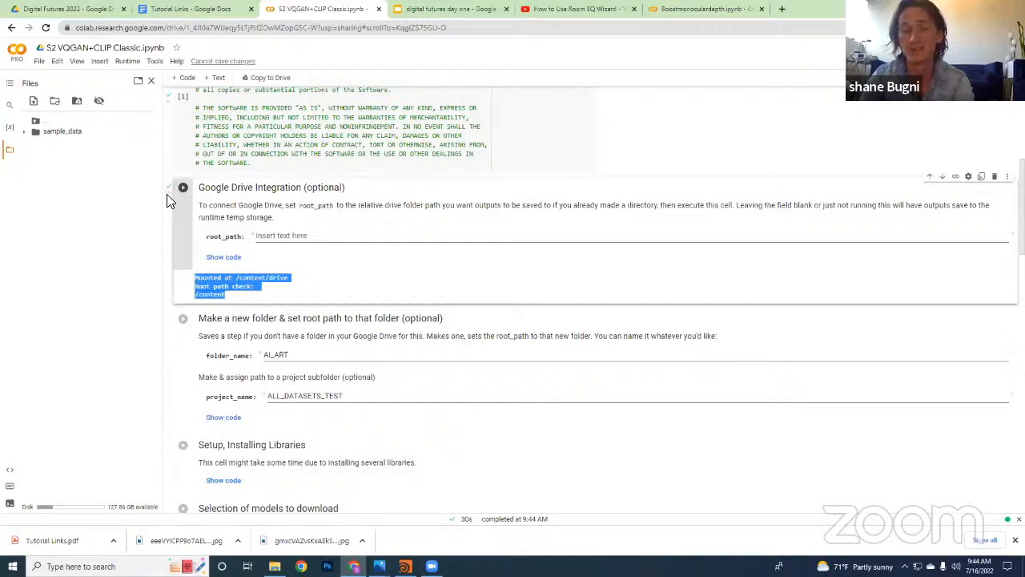
{"action": "left_click", "coordinate": [246, 289]}
{"action": "left_click_drag", "start_coordinate": [199, 278], "coordinate": [285, 277]}
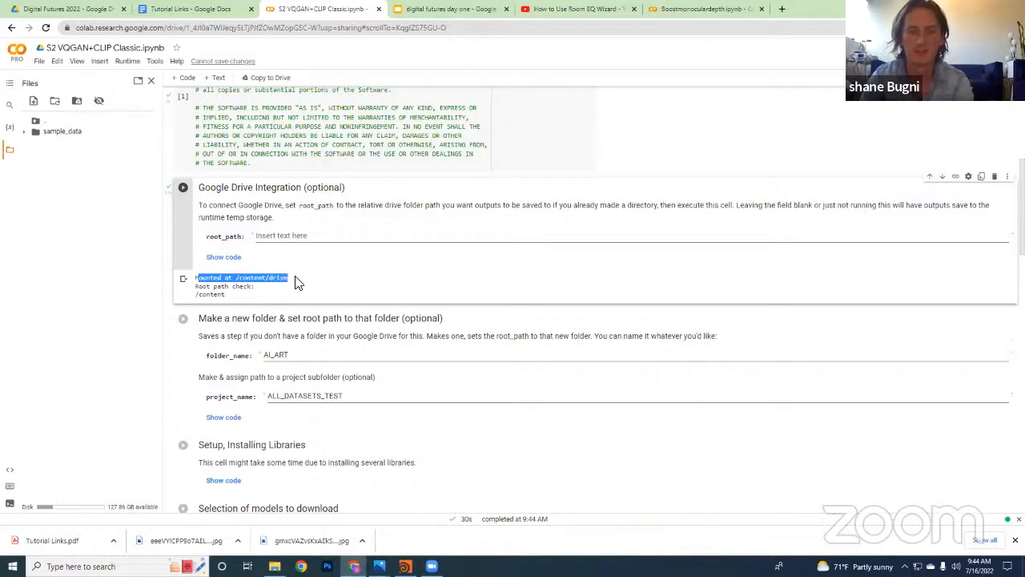
Run the "Make a new folder & set root path to that folder" cell with folder_name AI_ART and project_name ALL_DATASETS_TEST
{"action": "scroll", "coordinate": [334, 306], "scroll_direction": "down", "scroll_amount": 1}
{"action": "scroll", "coordinate": [334, 308], "scroll_direction": "down", "scroll_amount": 2}
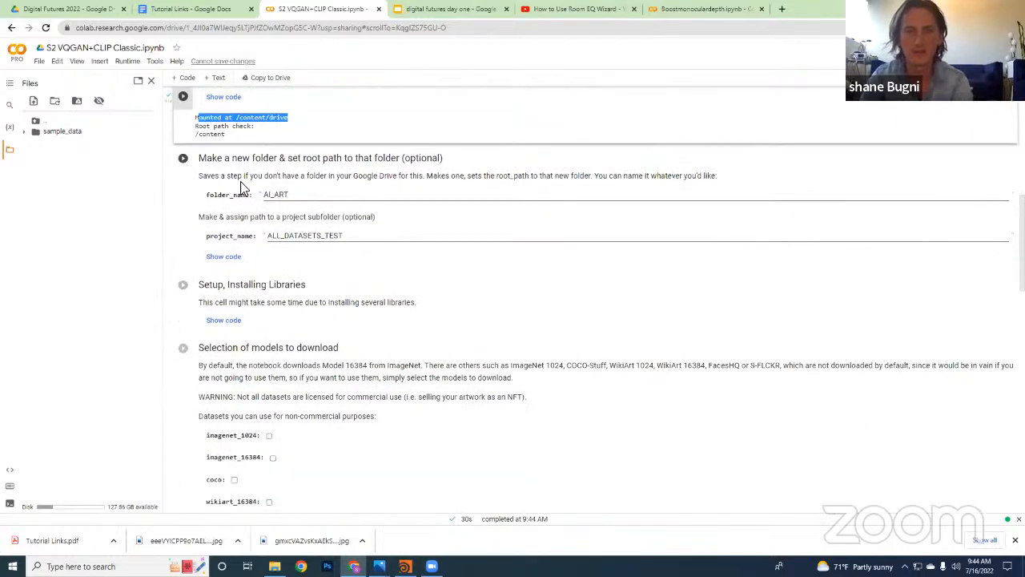
{"action": "scroll", "coordinate": [242, 200], "scroll_direction": "up", "scroll_amount": 1}
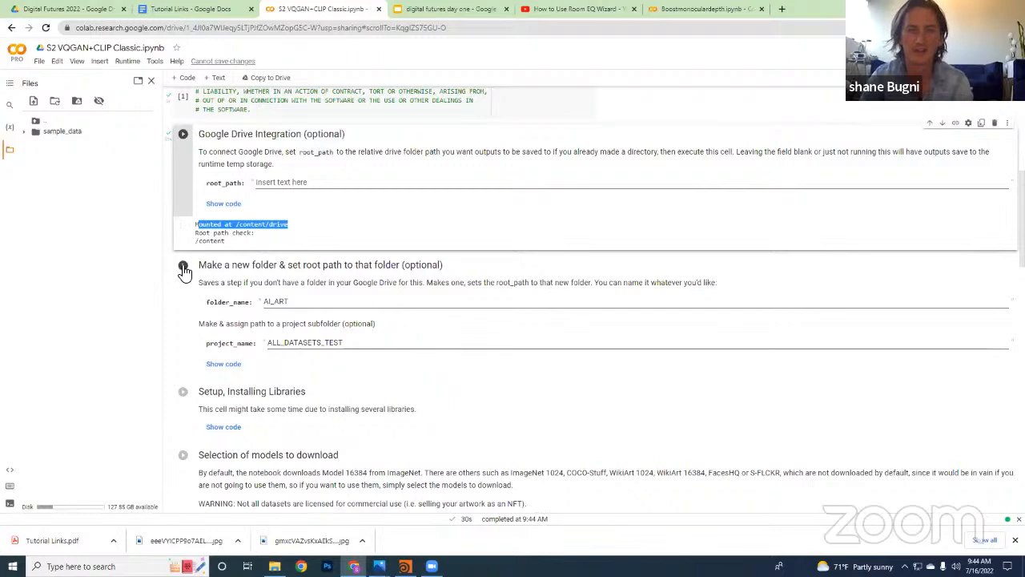
{"action": "left_click_drag", "start_coordinate": [297, 305], "coordinate": [268, 300]}
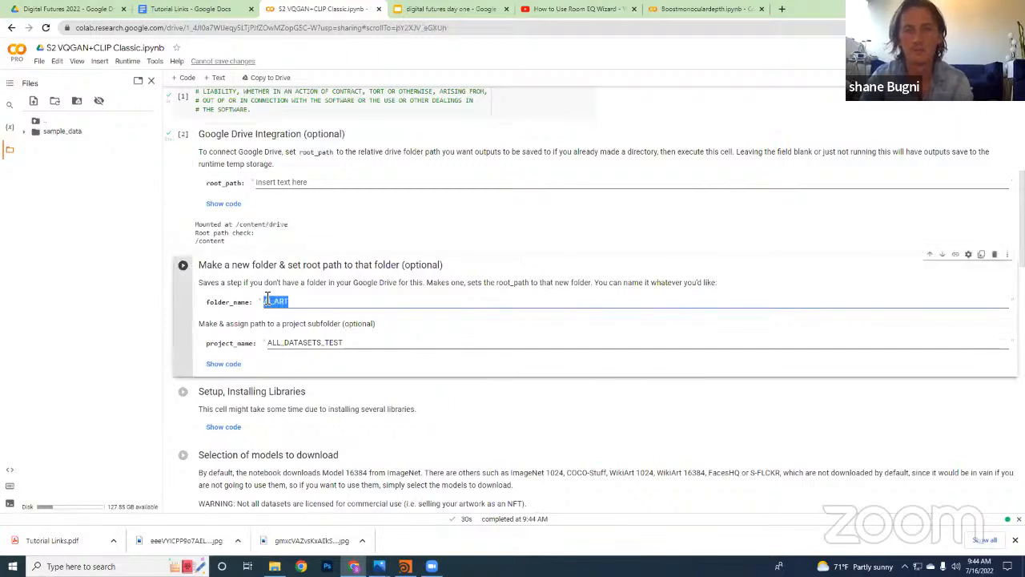
{"action": "left_click_drag", "start_coordinate": [362, 342], "coordinate": [310, 342]}
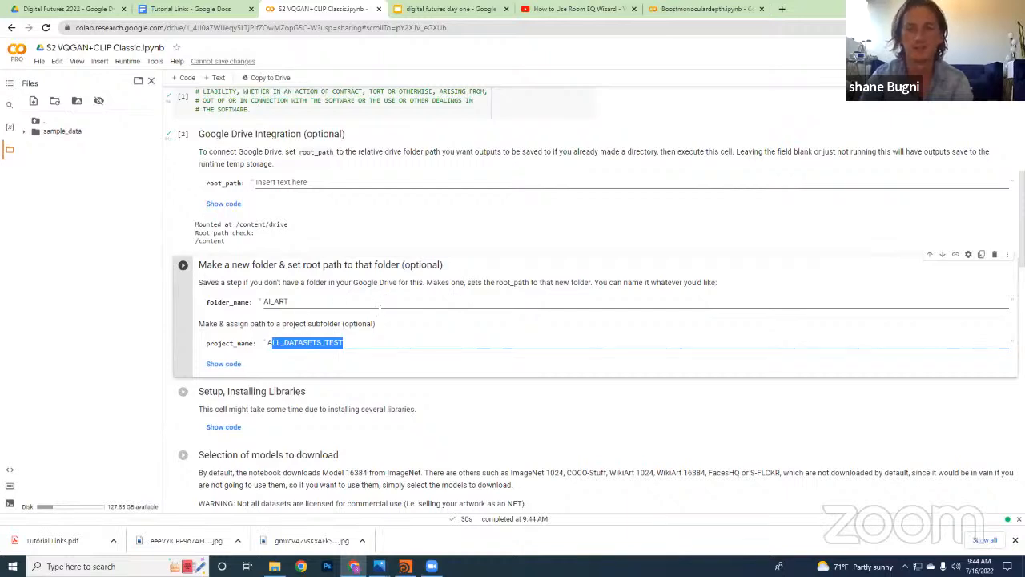
{"action": "left_click", "coordinate": [184, 266]}
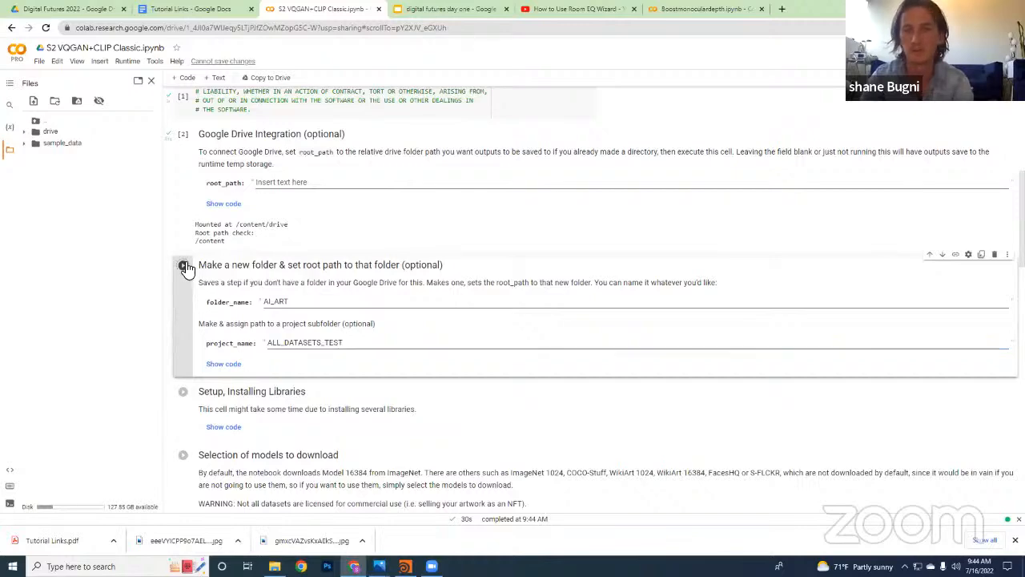
{"action": "scroll", "coordinate": [432, 240], "scroll_direction": "down", "scroll_amount": 2}
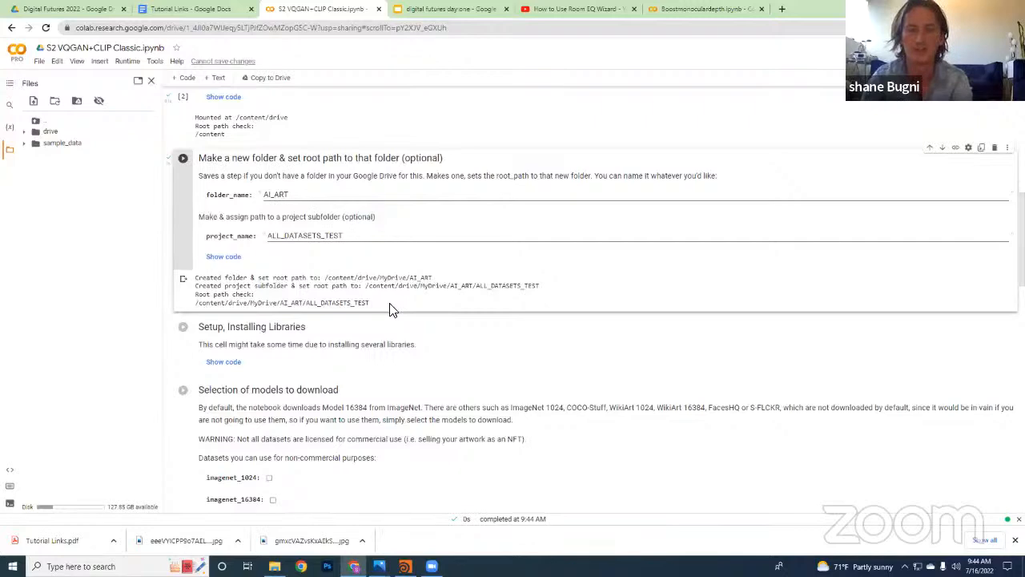
Read the description of the model selection cell and run the "Setup, Installing Libraries" cell
{"action": "scroll", "coordinate": [392, 310], "scroll_direction": "down", "scroll_amount": 2}
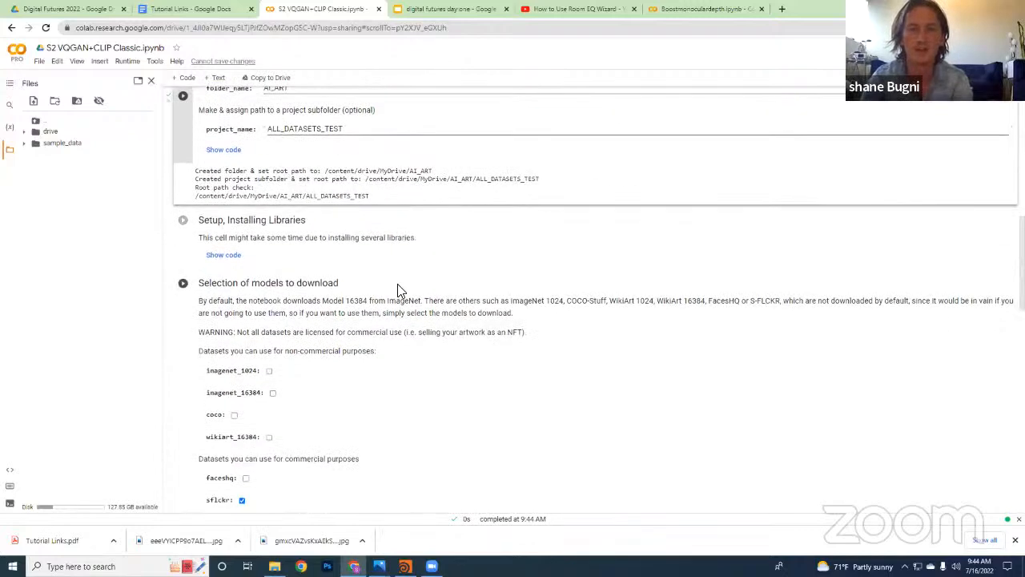
{"action": "scroll", "coordinate": [400, 290], "scroll_direction": "down", "scroll_amount": 2}
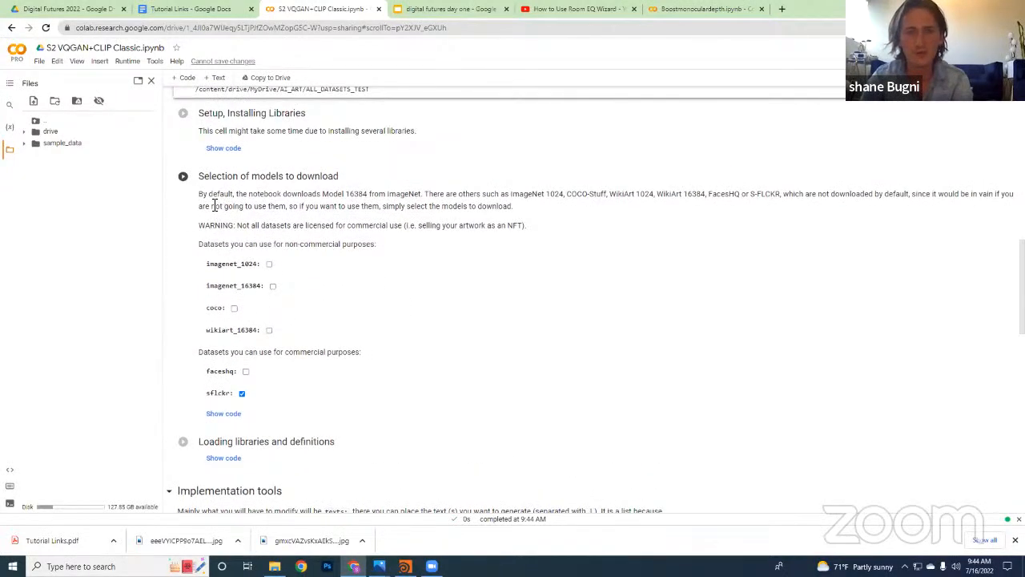
{"action": "left_click_drag", "start_coordinate": [208, 194], "coordinate": [389, 225]}
{"action": "scroll", "coordinate": [304, 288], "scroll_direction": "up", "scroll_amount": 2}
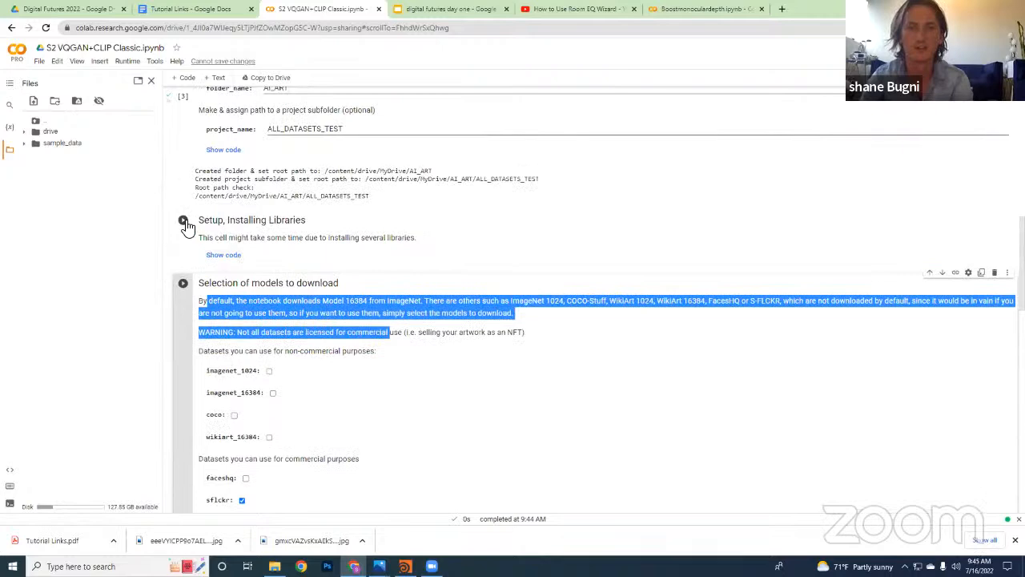
{"action": "left_click", "coordinate": [184, 220]}
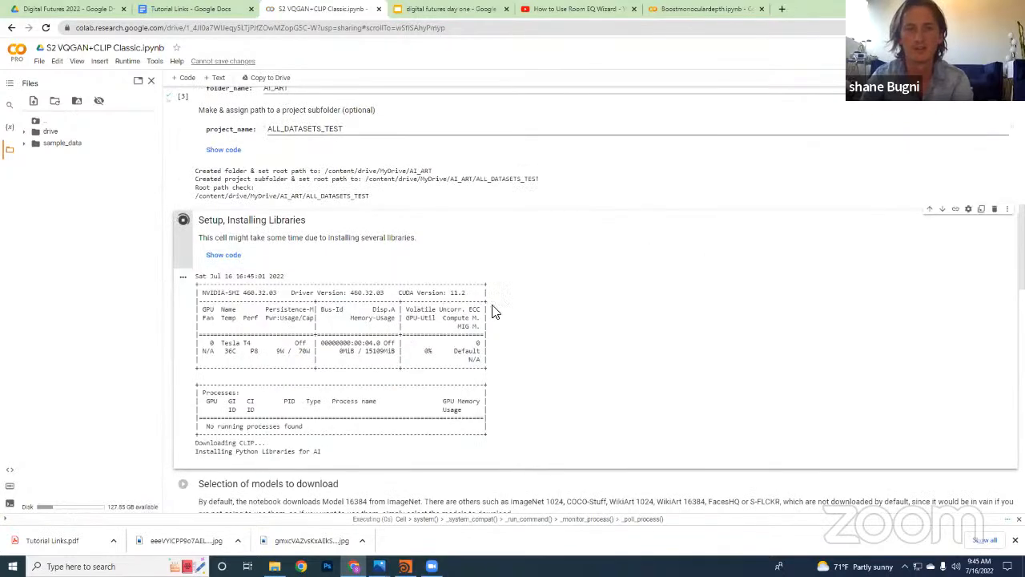
Examine the GPU and installation output, and preview the dataset choices, Implementation tools notes and Parameters fields while the libraries install
{"action": "scroll", "coordinate": [487, 355], "scroll_direction": "down", "scroll_amount": 1}
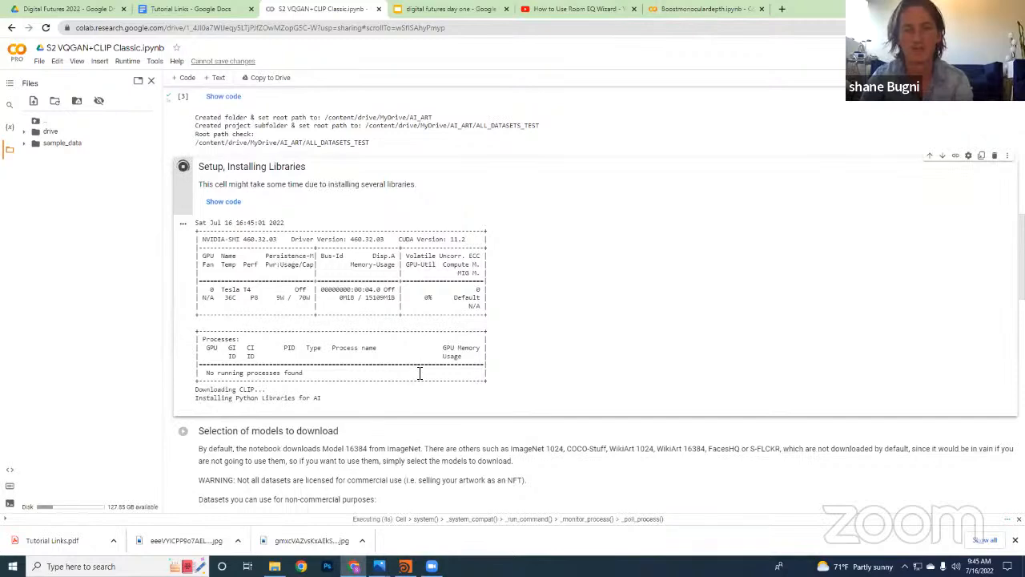
{"action": "scroll", "coordinate": [420, 374], "scroll_direction": "down", "scroll_amount": 1}
{"action": "scroll", "coordinate": [428, 369], "scroll_direction": "up", "scroll_amount": 2}
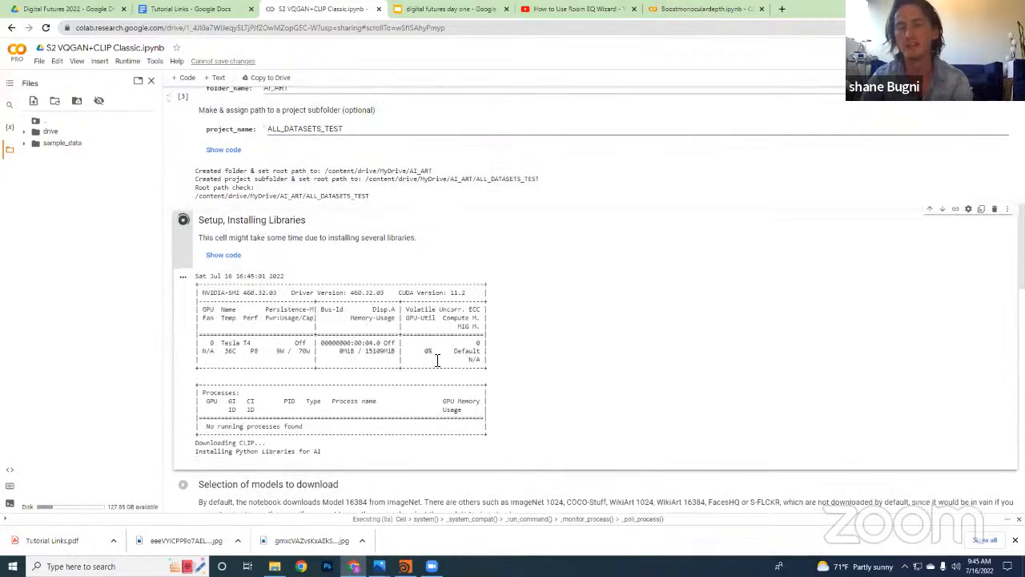
{"action": "scroll", "coordinate": [437, 360], "scroll_direction": "down", "scroll_amount": 1}
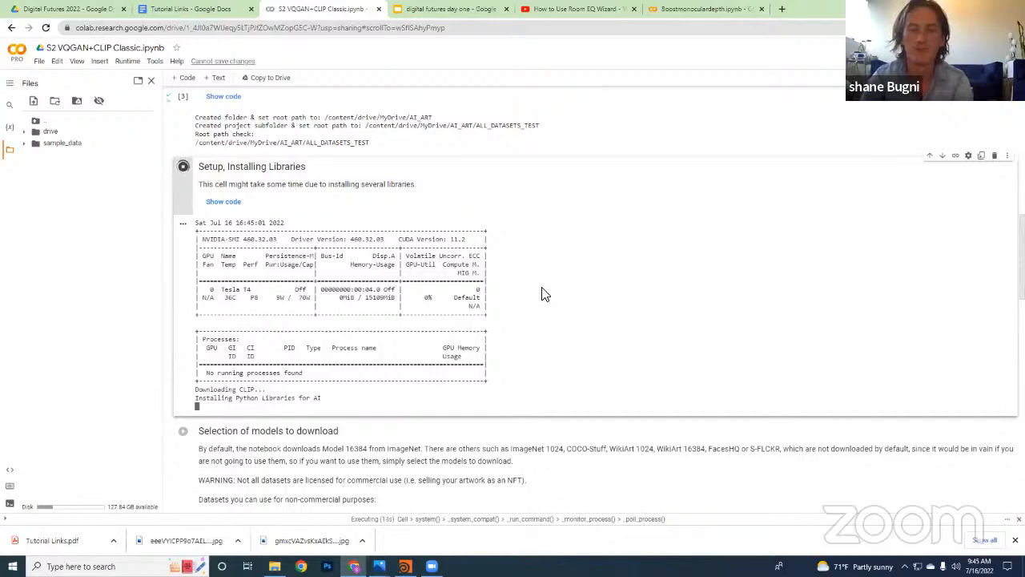
{"action": "scroll", "coordinate": [545, 293], "scroll_direction": "down", "scroll_amount": 7}
{"action": "scroll", "coordinate": [410, 250], "scroll_direction": "up", "scroll_amount": 2}
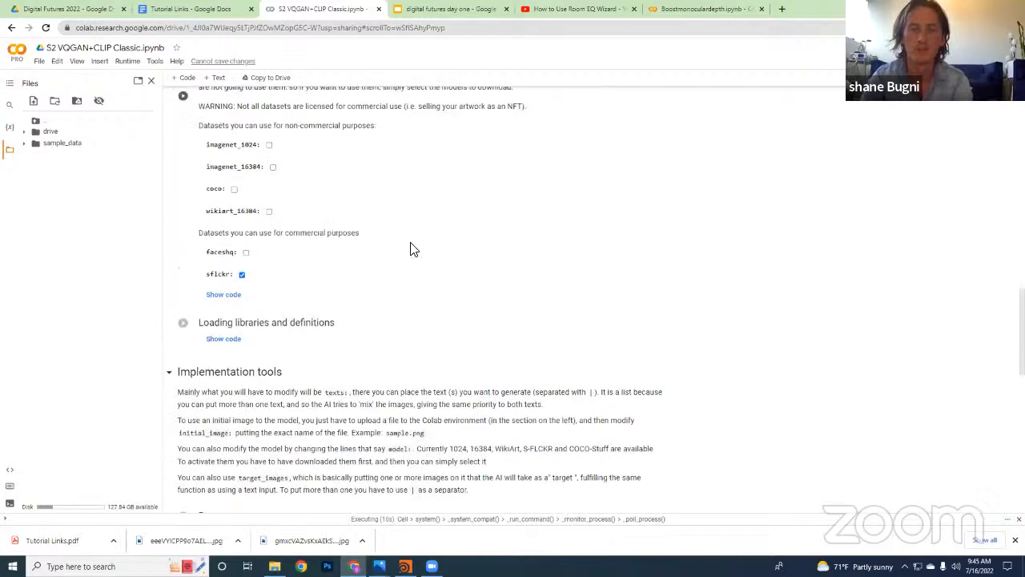
{"action": "scroll", "coordinate": [410, 250], "scroll_direction": "up", "scroll_amount": 2}
{"action": "scroll", "coordinate": [398, 277], "scroll_direction": "down", "scroll_amount": 5}
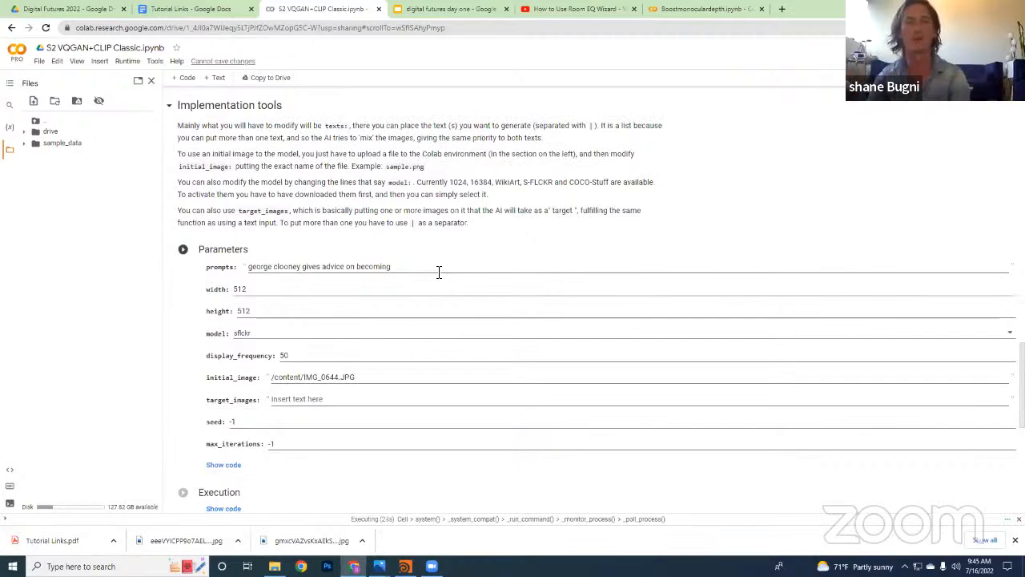
{"action": "scroll", "coordinate": [435, 268], "scroll_direction": "up", "scroll_amount": 9}
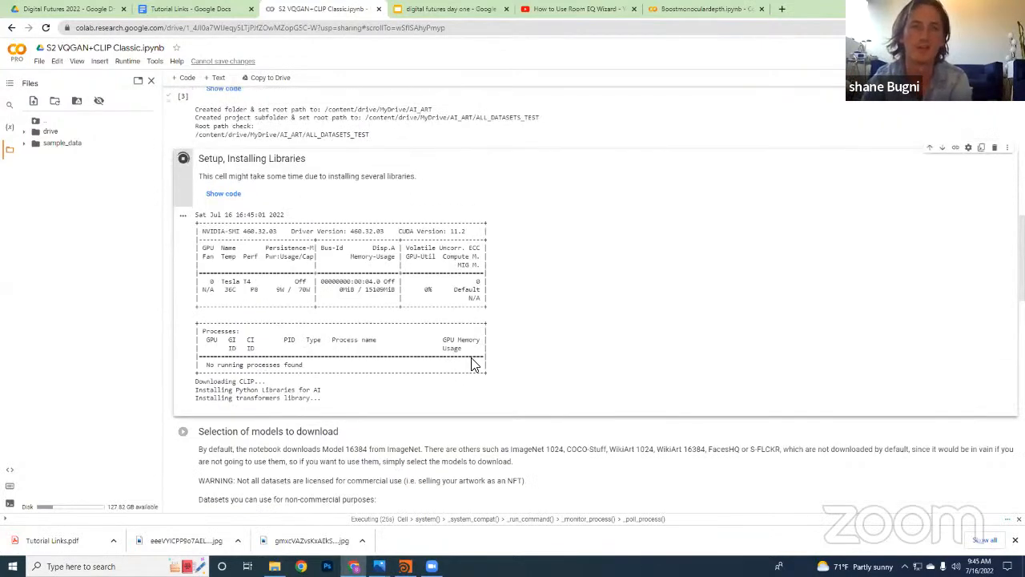
Run the "Selection of models to download" cell with only the sflckr dataset selected
{"action": "scroll", "coordinate": [533, 343], "scroll_direction": "down", "scroll_amount": 3}
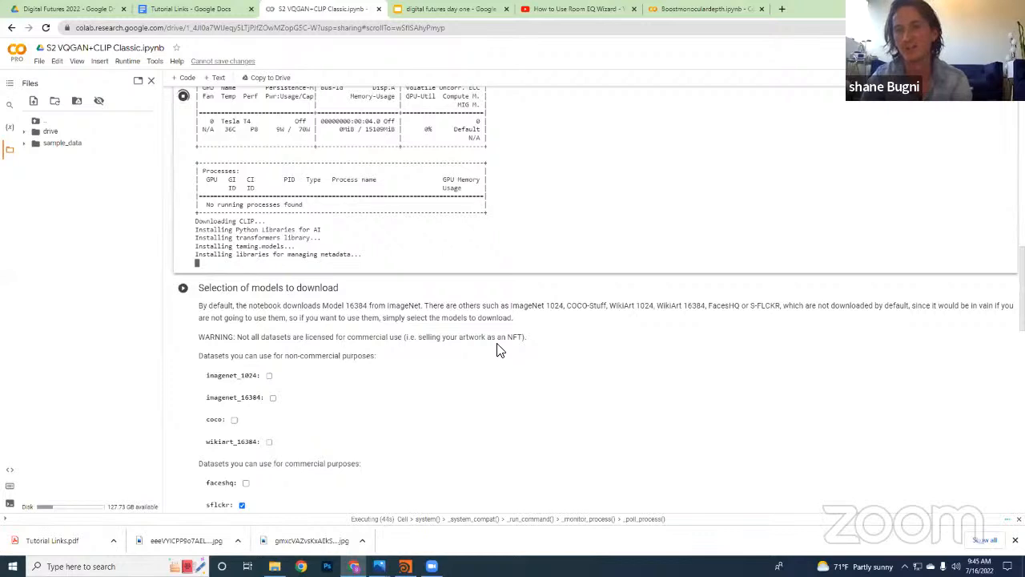
{"action": "scroll", "coordinate": [667, 335], "scroll_direction": "down", "scroll_amount": 1}
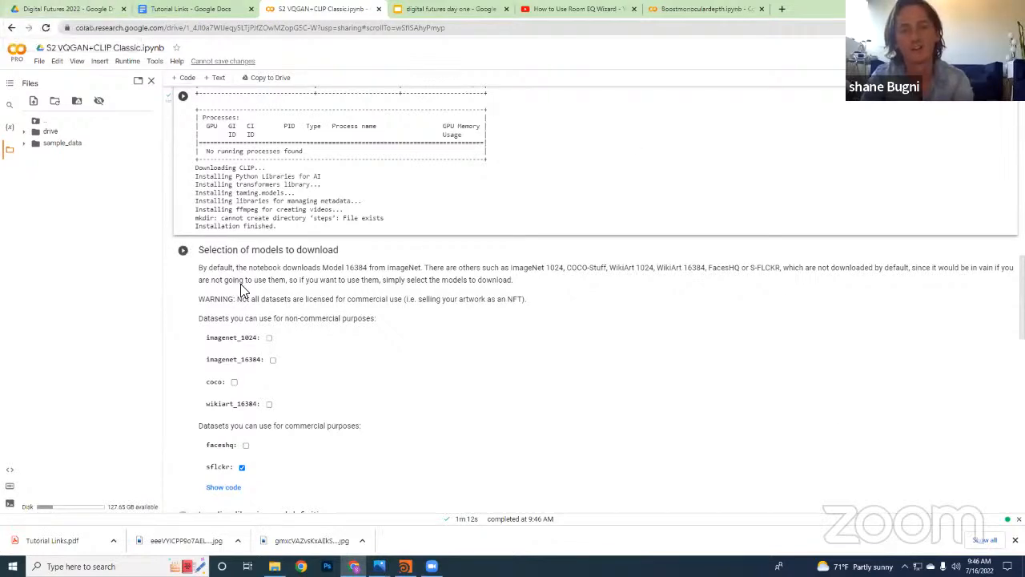
{"action": "scroll", "coordinate": [321, 289], "scroll_direction": "down", "scroll_amount": 1}
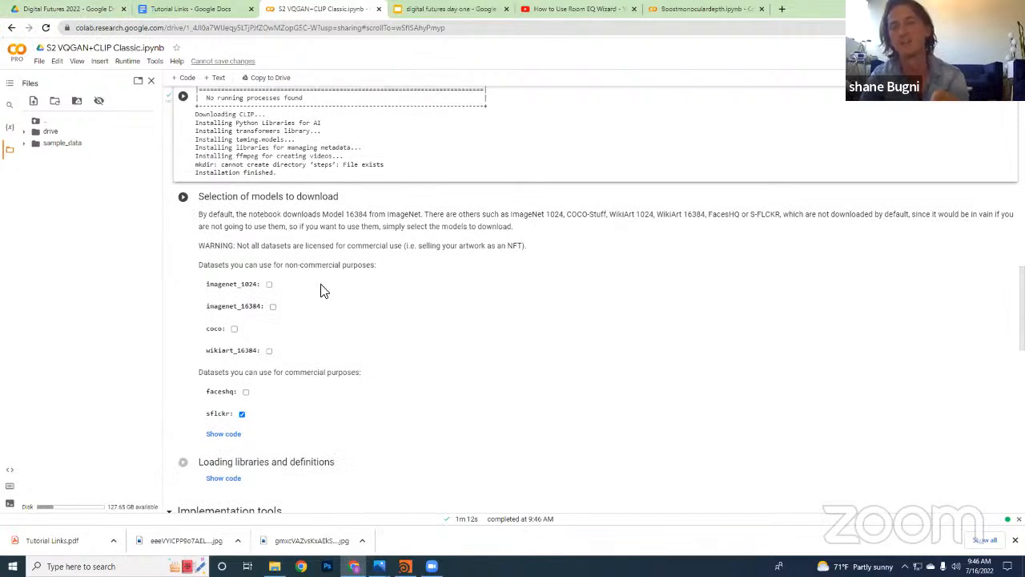
{"action": "left_click", "coordinate": [182, 197]}
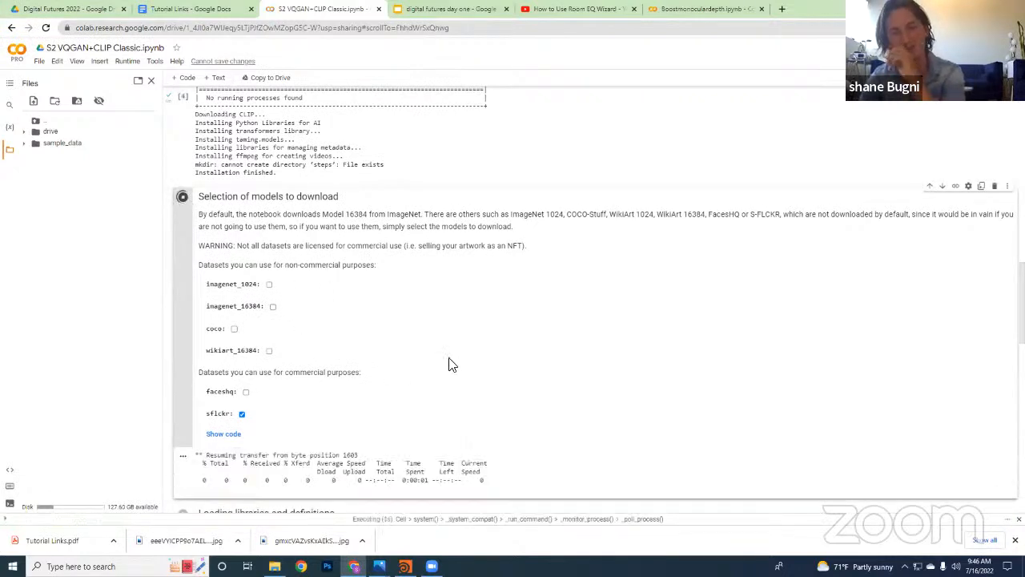
{"action": "scroll", "coordinate": [481, 281], "scroll_direction": "down", "scroll_amount": 1}
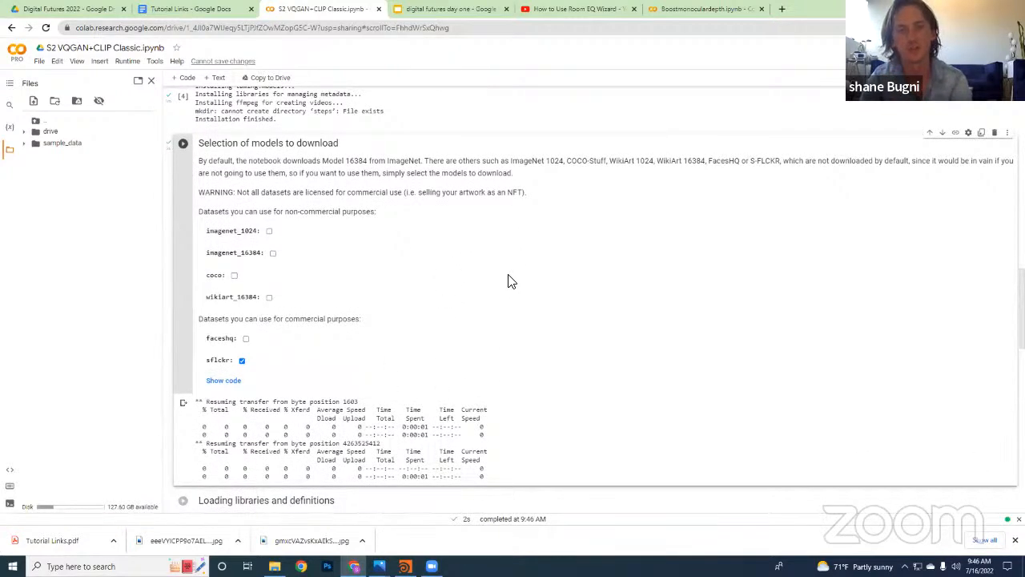
Open Tutorial Links.pdf from the Digital Futures 2022 folder in Google Drive and highlight the "GANS 2d to 3d digital futures workshop" link
{"action": "left_click", "coordinate": [85, 11]}
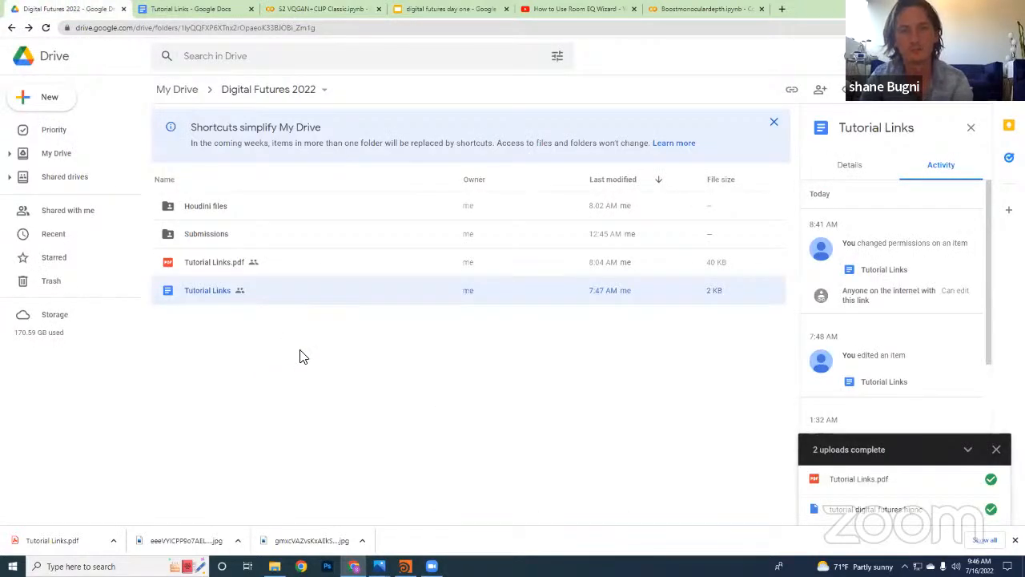
{"action": "double_click", "coordinate": [216, 266]}
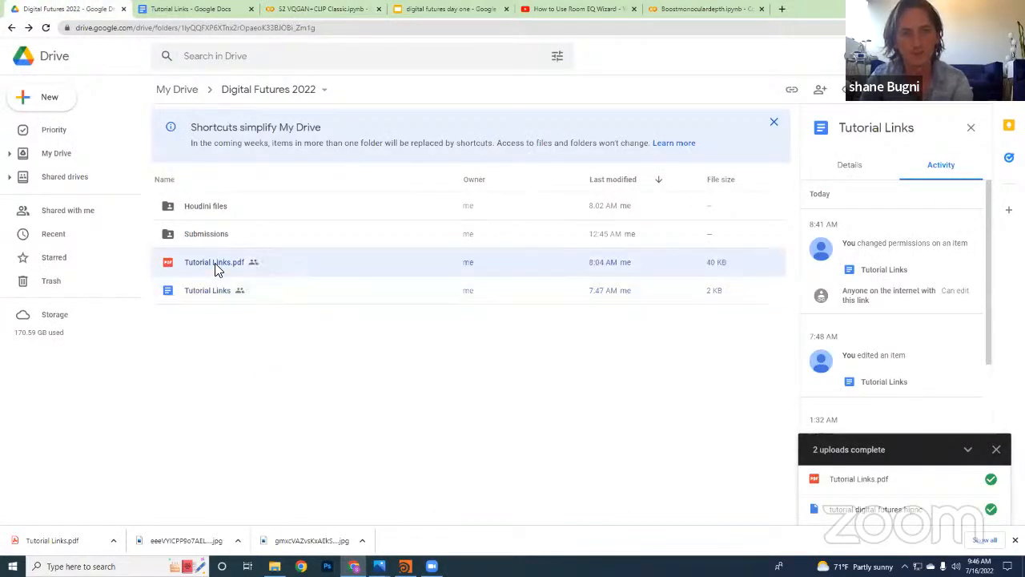
{"action": "scroll", "coordinate": [417, 275], "scroll_direction": "down", "scroll_amount": 2}
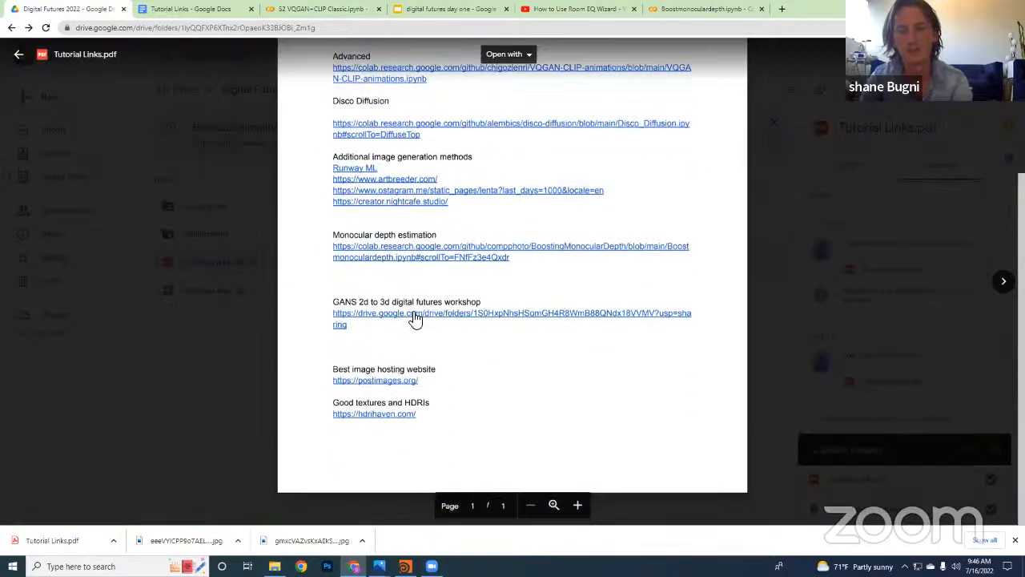
{"action": "left_click_drag", "start_coordinate": [389, 333], "coordinate": [330, 313]}
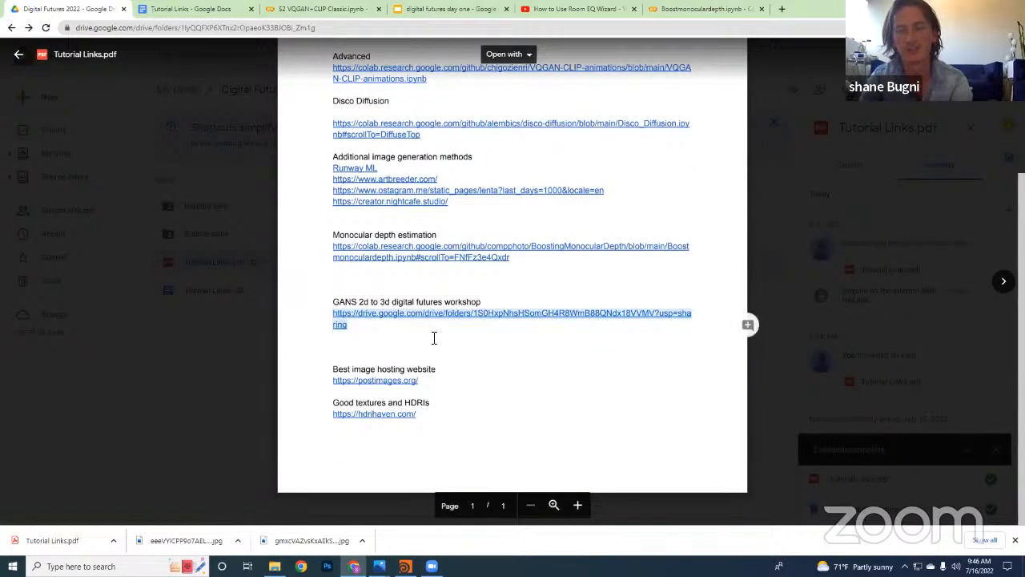
{"action": "left_click", "coordinate": [397, 345]}
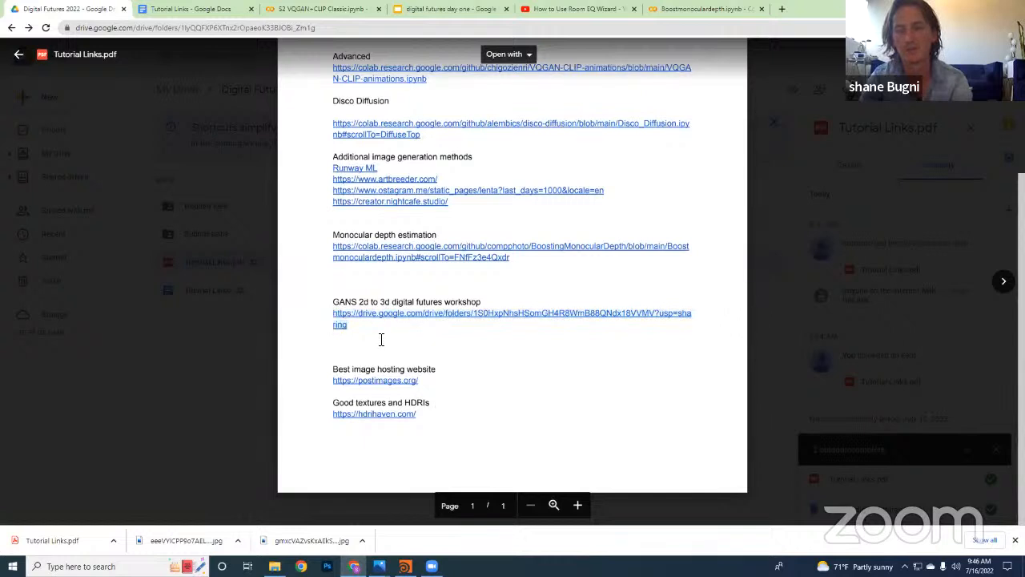
{"action": "left_click_drag", "start_coordinate": [371, 335], "coordinate": [329, 313]}
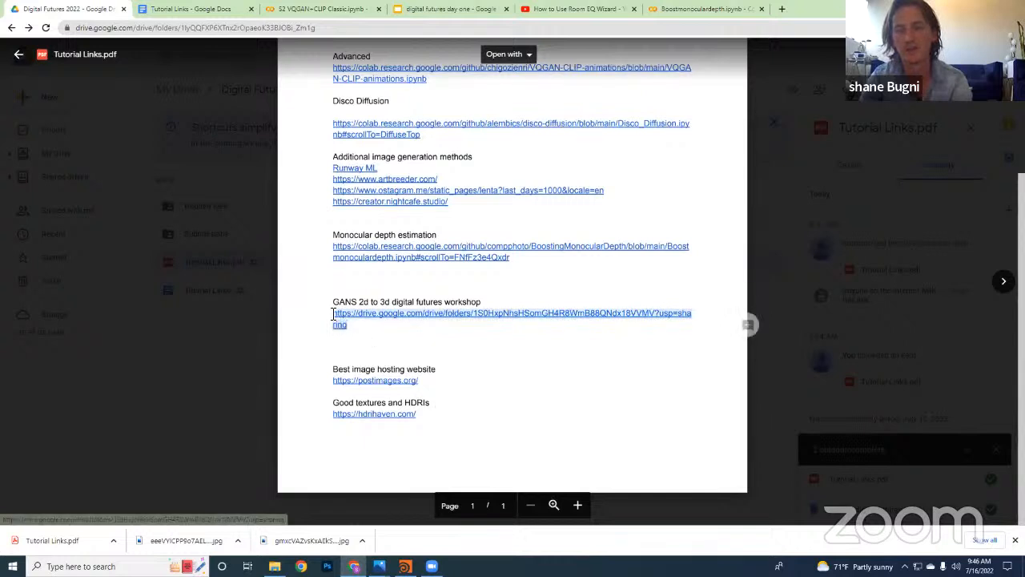
{"action": "left_click", "coordinate": [497, 367]}
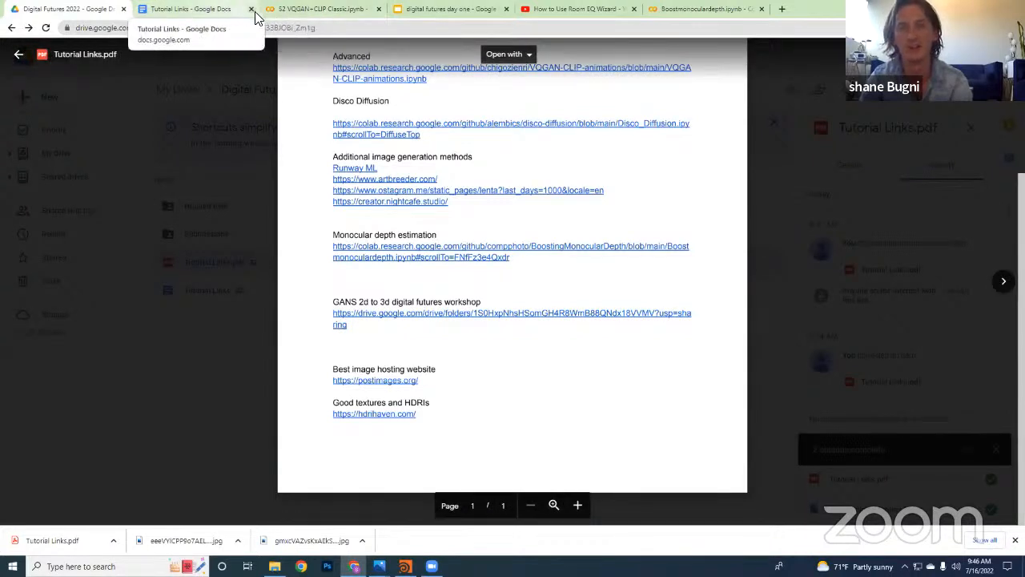
Return to the S2 VQGAN+CLIP Classic notebook and review the model selection cell's dataset options and download output
{"action": "left_click", "coordinate": [280, 10]}
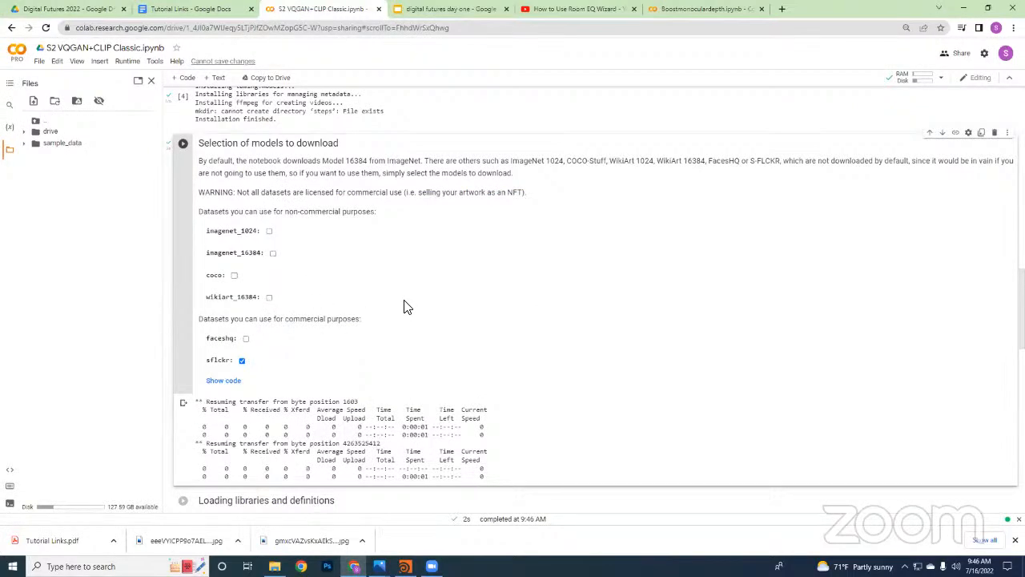
{"action": "scroll", "coordinate": [400, 228], "scroll_direction": "down", "scroll_amount": 1}
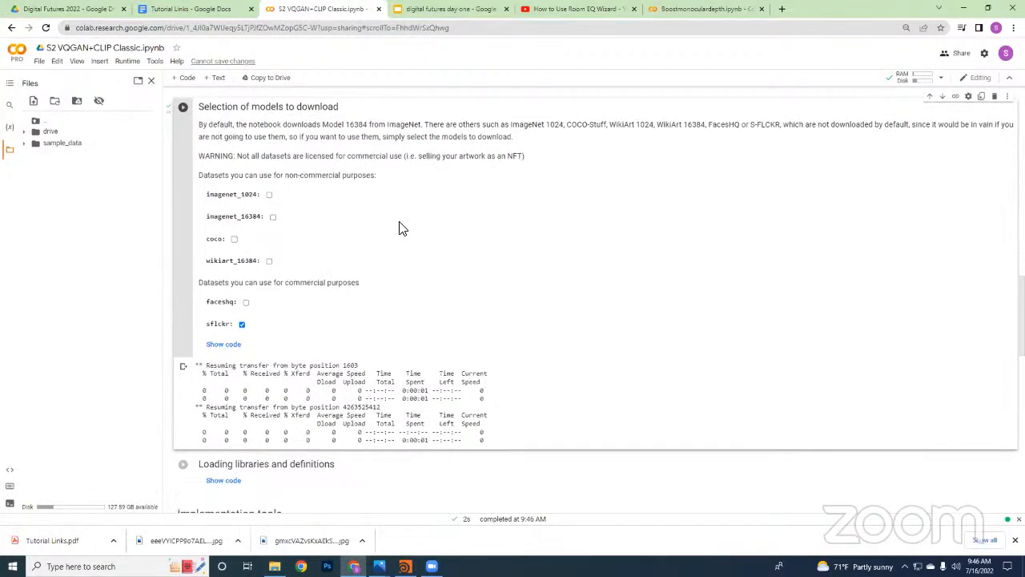
{"action": "scroll", "coordinate": [433, 231], "scroll_direction": "up", "scroll_amount": 1}
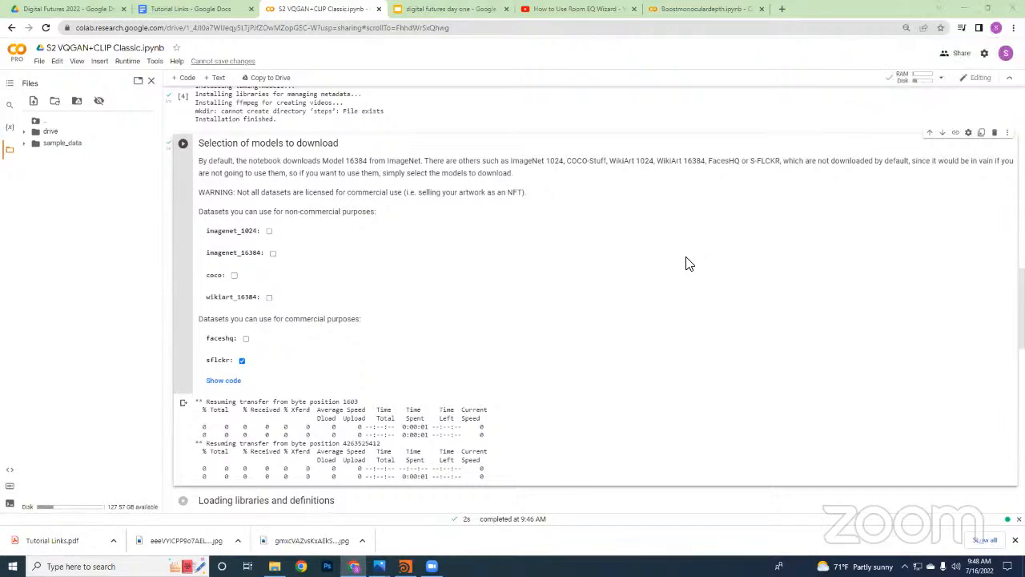
{"action": "scroll", "coordinate": [543, 392], "scroll_direction": "down", "scroll_amount": 3}
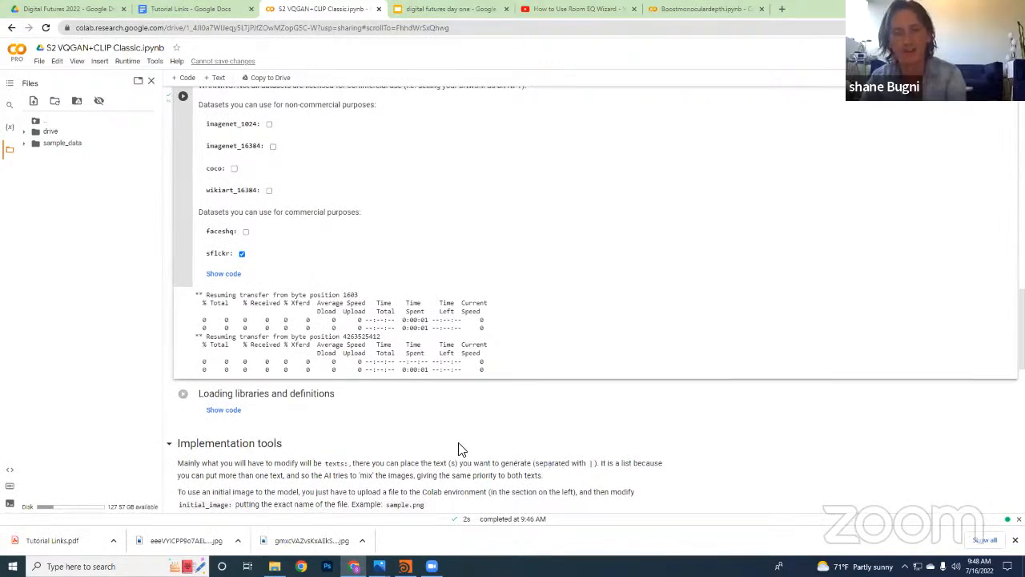
{"action": "scroll", "coordinate": [448, 402], "scroll_direction": "up", "scroll_amount": 1}
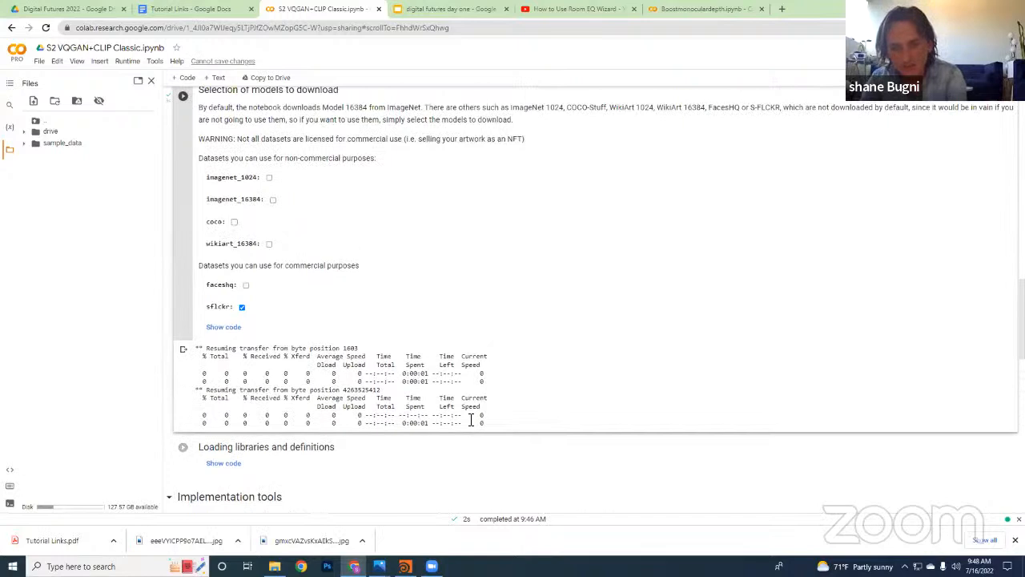
Review the licensing warning and highlight the non-commercial and commercial dataset headings in the "Selection of models to download" cell
{"action": "left_click_drag", "start_coordinate": [471, 420], "coordinate": [398, 380]}
{"action": "scroll", "coordinate": [222, 241], "scroll_direction": "up", "scroll_amount": 1}
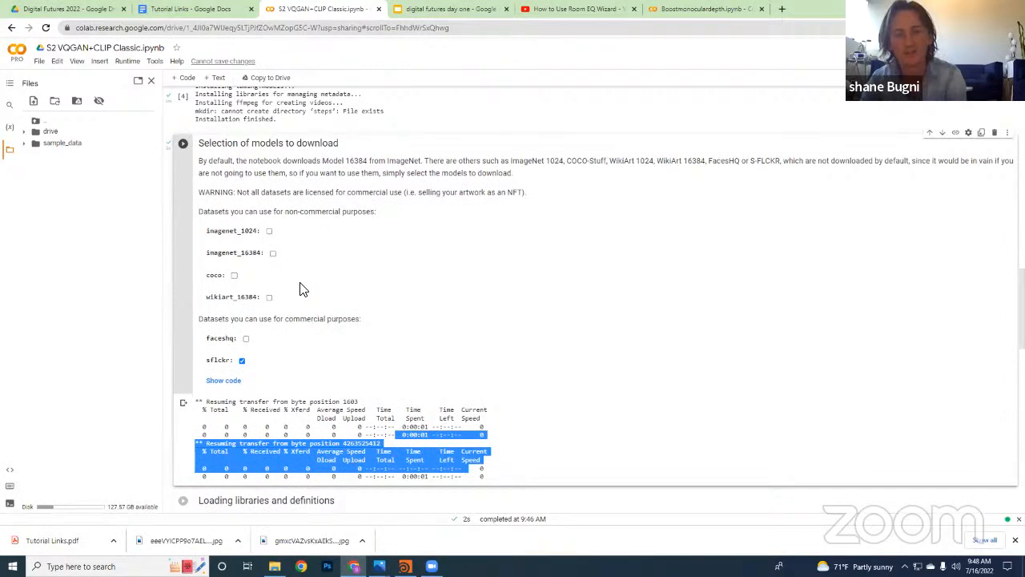
{"action": "scroll", "coordinate": [446, 350], "scroll_direction": "down", "scroll_amount": 1}
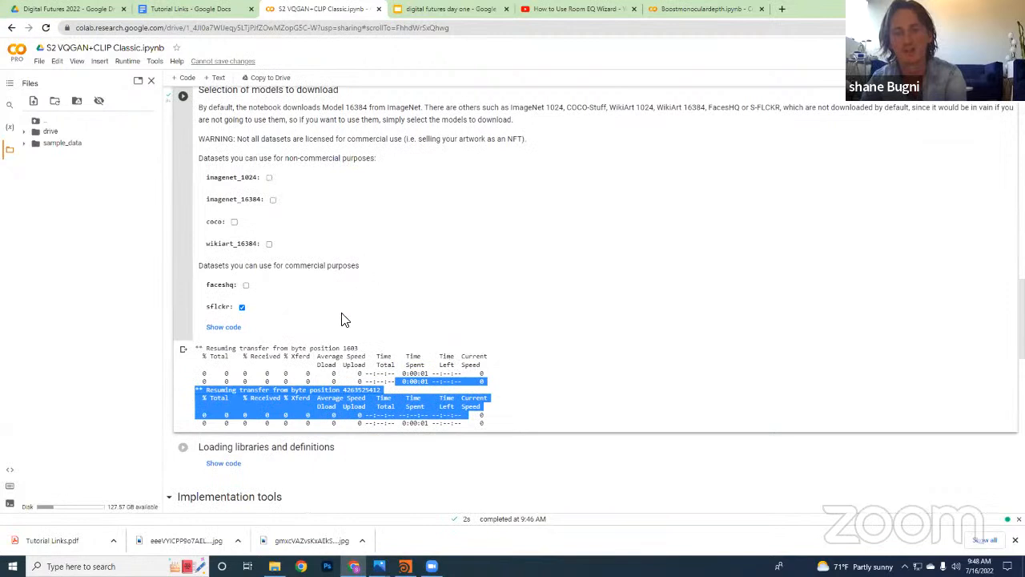
{"action": "left_click_drag", "start_coordinate": [247, 161], "coordinate": [346, 160]}
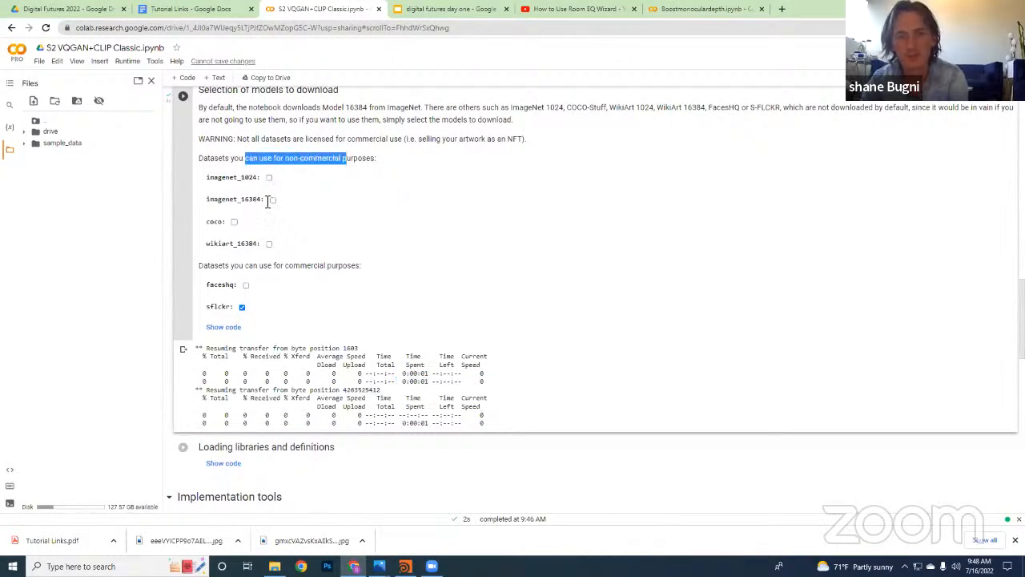
{"action": "left_click_drag", "start_coordinate": [225, 179], "coordinate": [245, 183]}
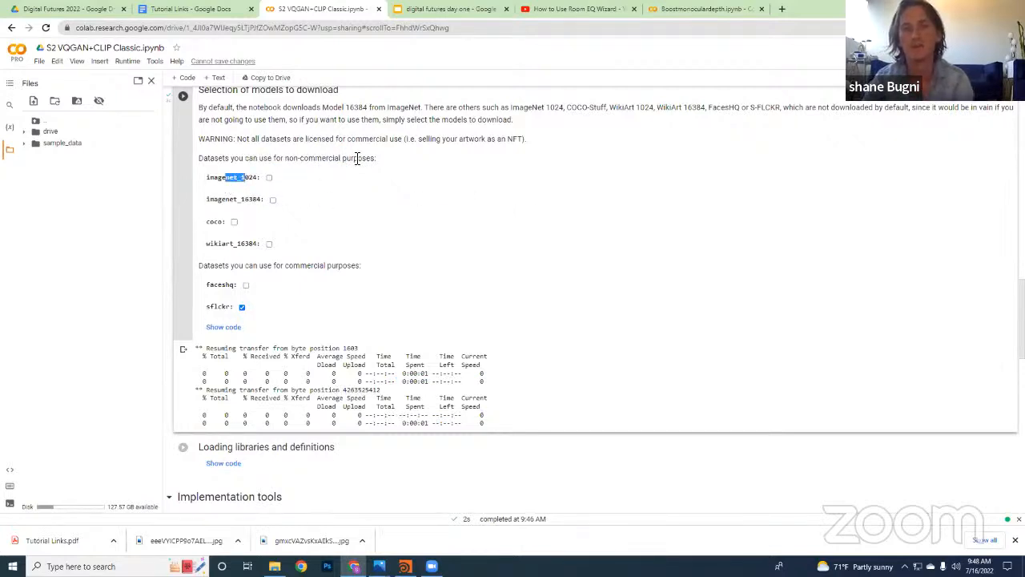
{"action": "left_click_drag", "start_coordinate": [370, 143], "coordinate": [389, 158]}
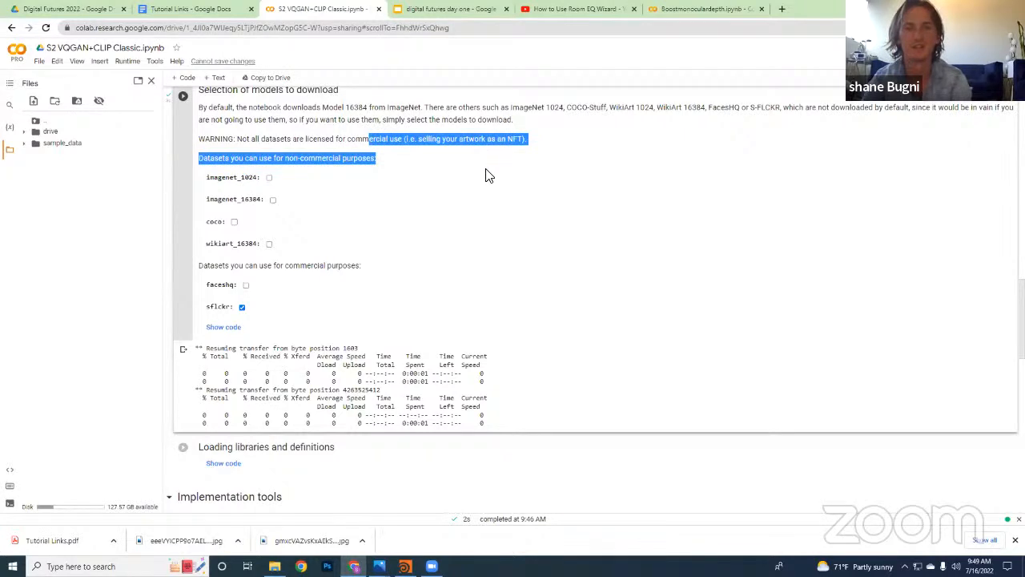
{"action": "scroll", "coordinate": [449, 201], "scroll_direction": "up", "scroll_amount": 1}
{"action": "left_click", "coordinate": [352, 227]}
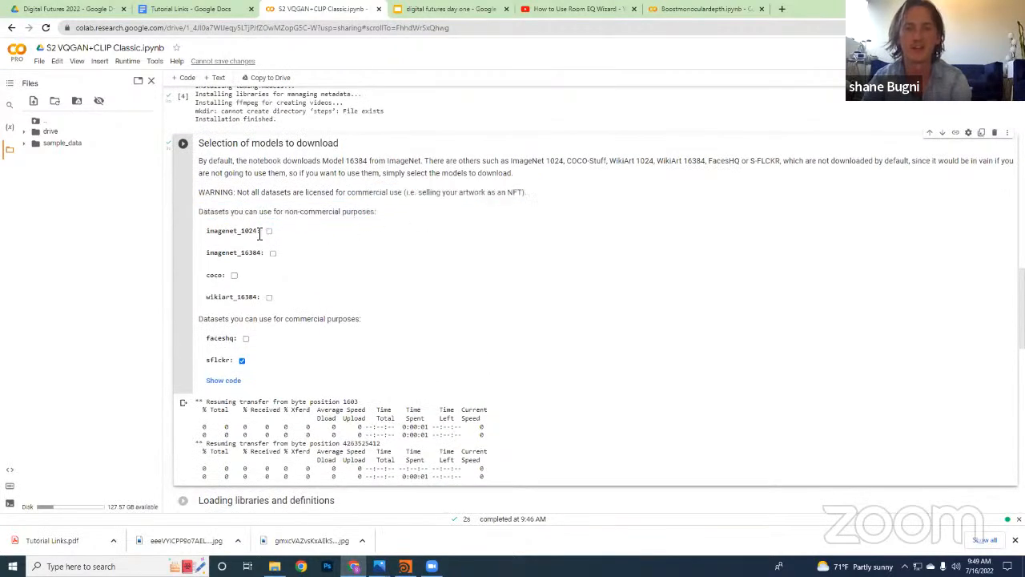
{"action": "left_click_drag", "start_coordinate": [325, 210], "coordinate": [380, 220]}
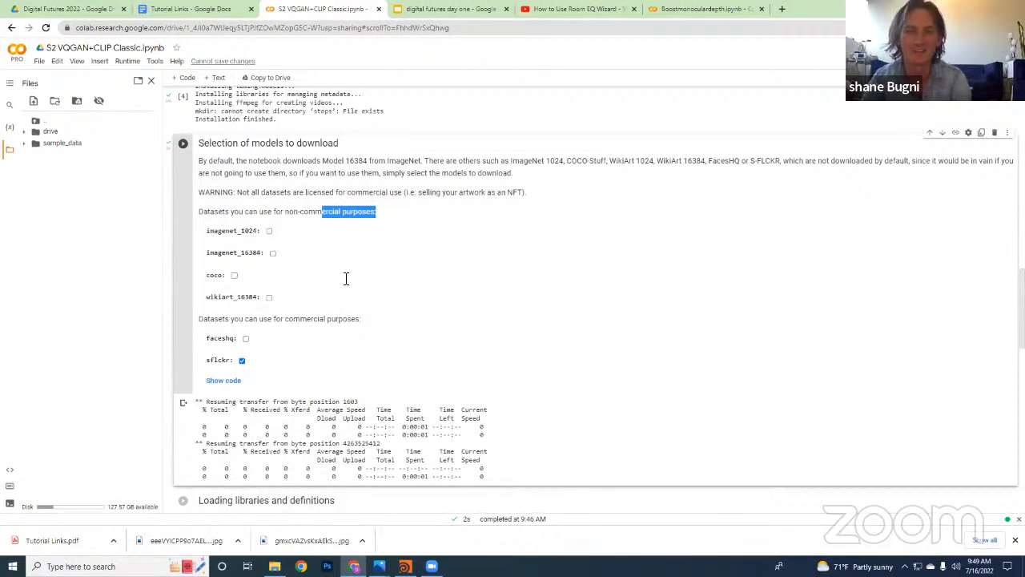
{"action": "left_click_drag", "start_coordinate": [227, 320], "coordinate": [307, 321]}
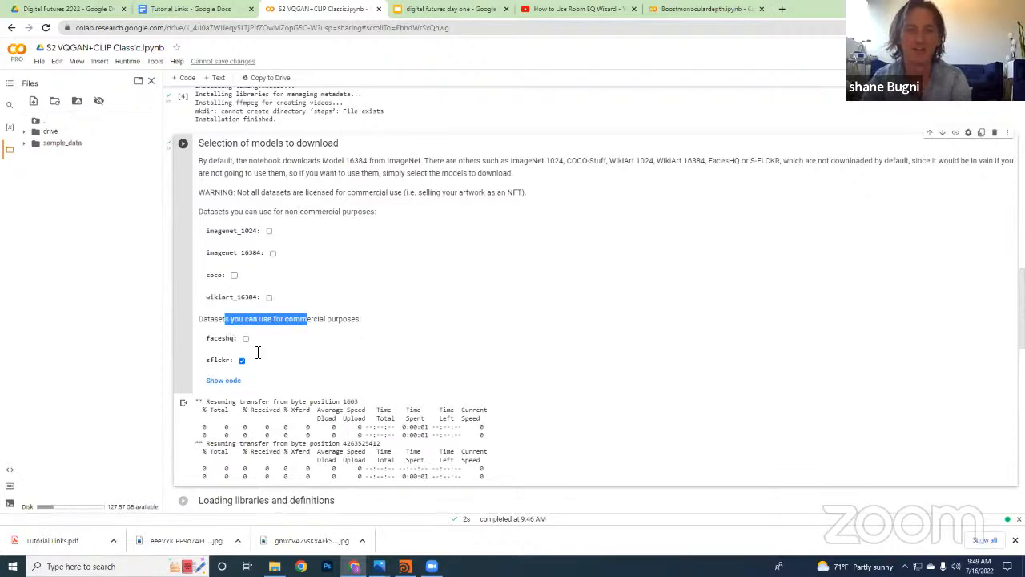
{"action": "scroll", "coordinate": [281, 362], "scroll_direction": "down", "scroll_amount": 3}
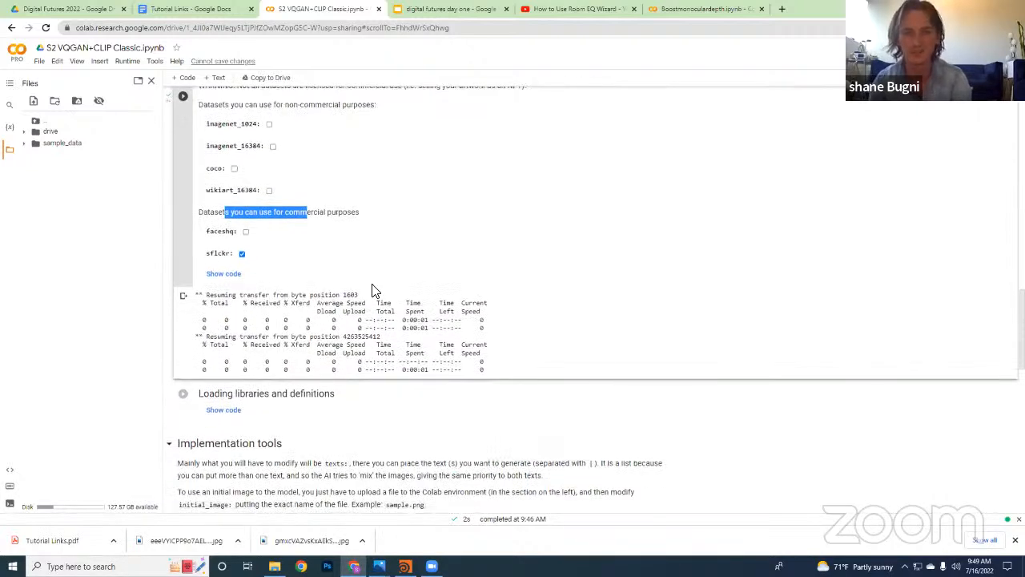
{"action": "scroll", "coordinate": [481, 364], "scroll_direction": "down", "scroll_amount": 3}
{"action": "scroll", "coordinate": [504, 385], "scroll_direction": "up", "scroll_amount": 6}
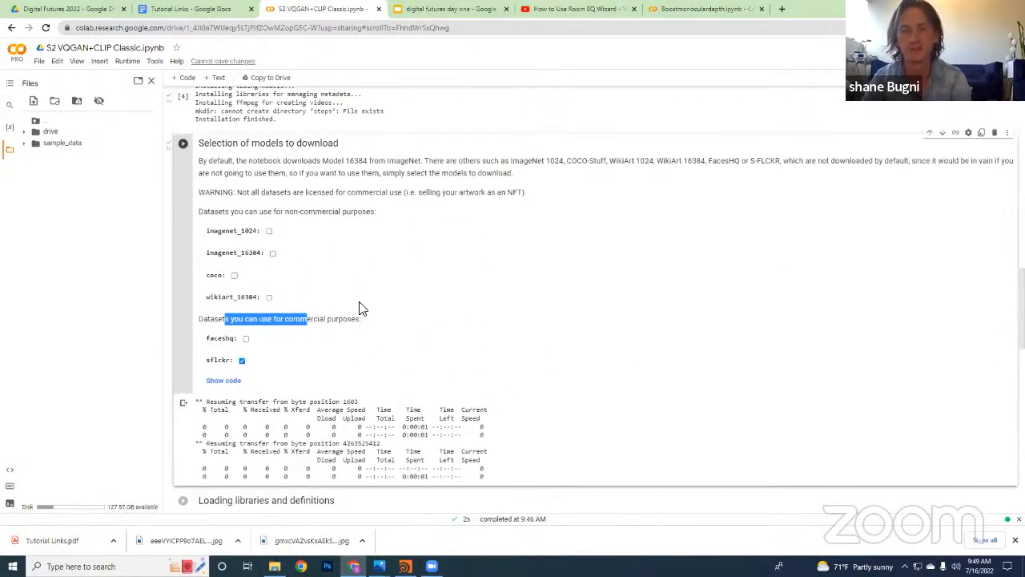
Run the "Loading libraries and definitions" cell
{"action": "scroll", "coordinate": [328, 397], "scroll_direction": "down", "scroll_amount": 3}
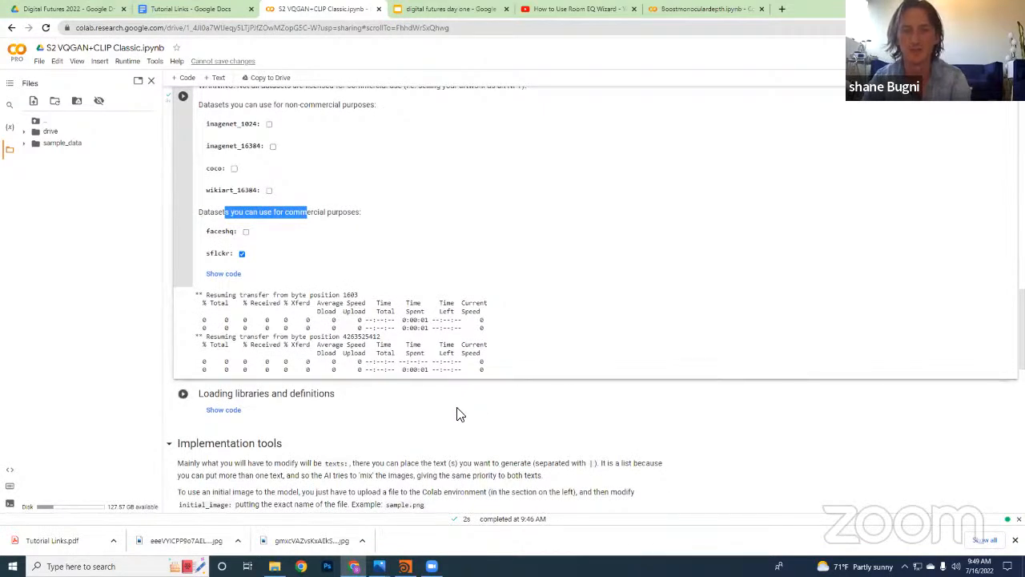
{"action": "scroll", "coordinate": [300, 307], "scroll_direction": "down", "scroll_amount": 4}
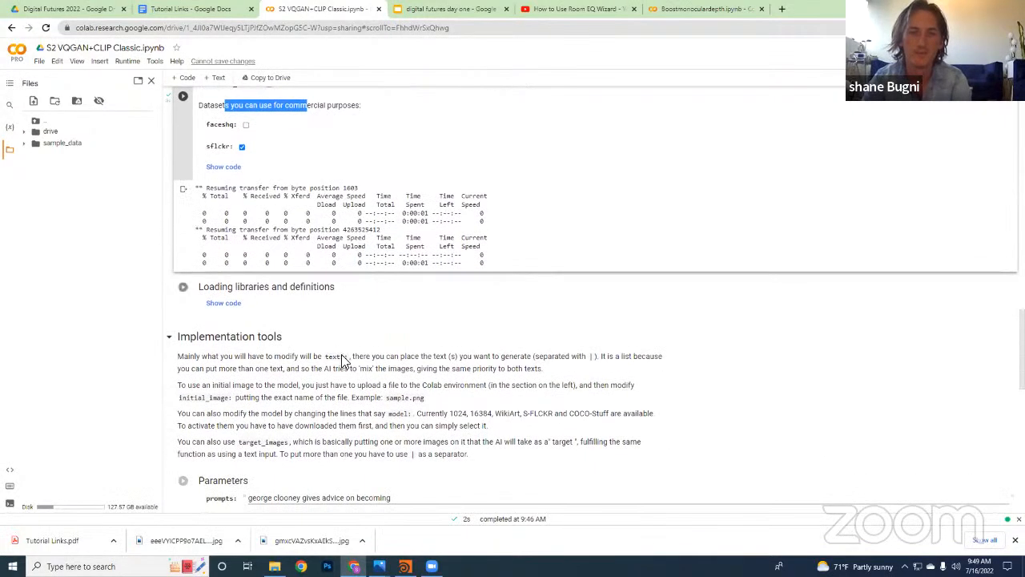
{"action": "left_click", "coordinate": [183, 234]}
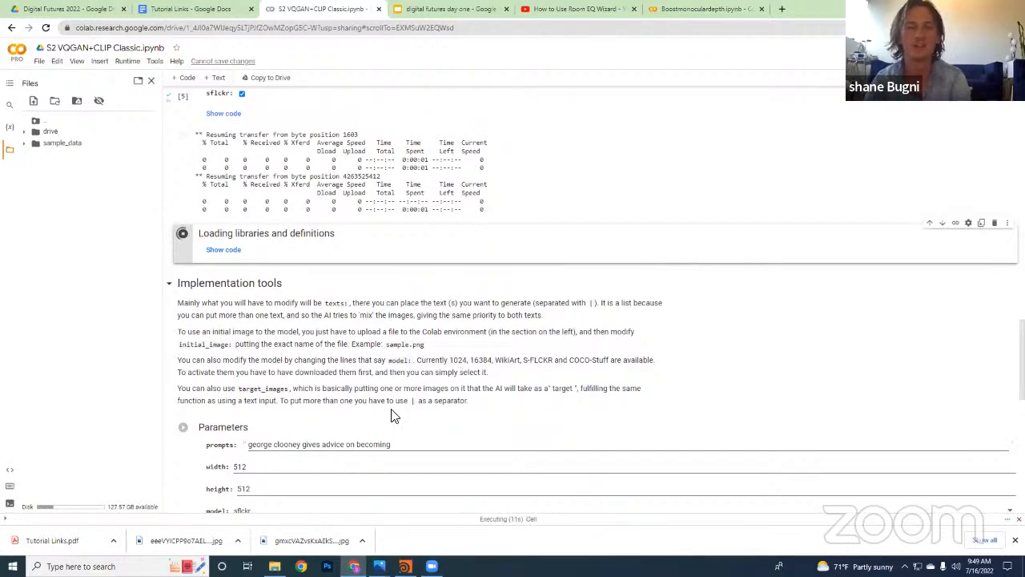
{"action": "scroll", "coordinate": [393, 414], "scroll_direction": "down", "scroll_amount": 2}
{"action": "scroll", "coordinate": [486, 373], "scroll_direction": "up", "scroll_amount": 3}
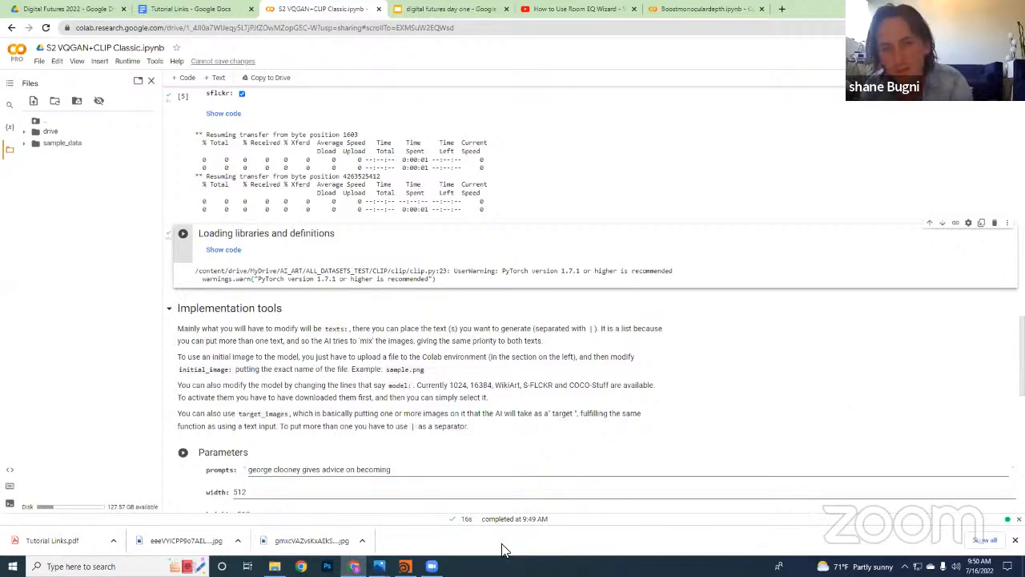
Review the dataset choices together with the output of the model download and library loading cells
{"action": "scroll", "coordinate": [377, 221], "scroll_direction": "up", "scroll_amount": 4}
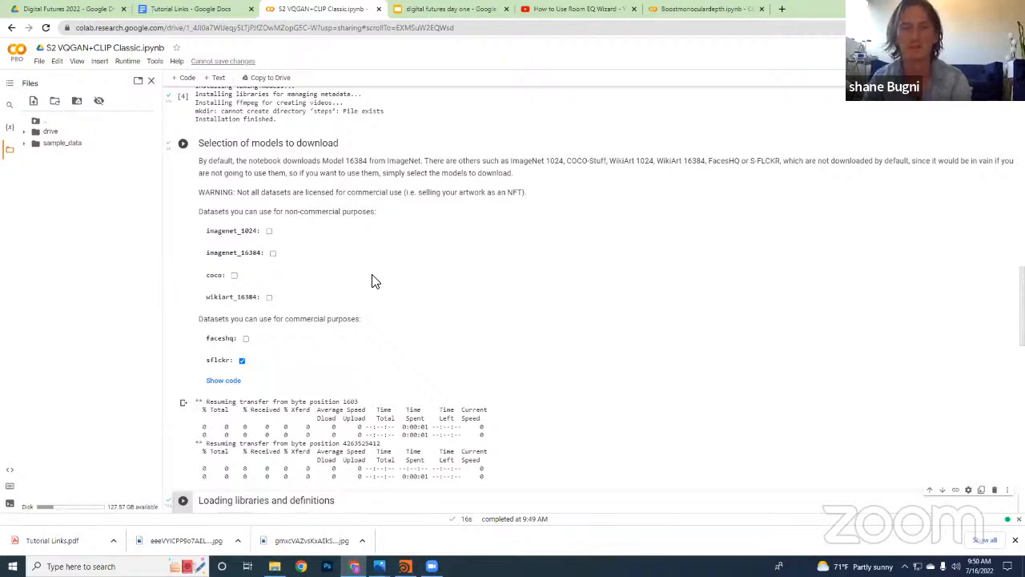
{"action": "scroll", "coordinate": [379, 278], "scroll_direction": "down", "scroll_amount": 2}
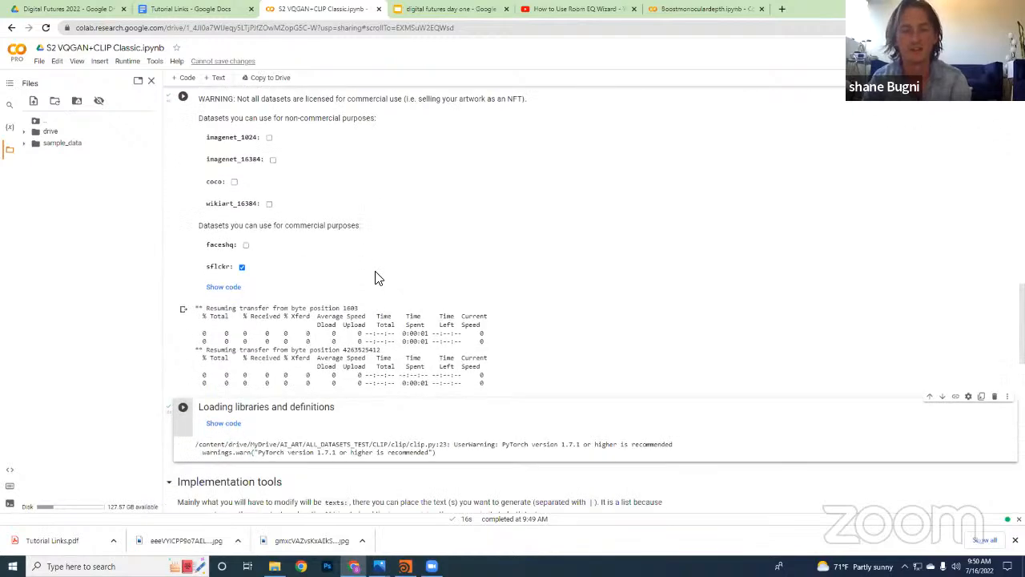
{"action": "scroll", "coordinate": [381, 270], "scroll_direction": "up", "scroll_amount": 2}
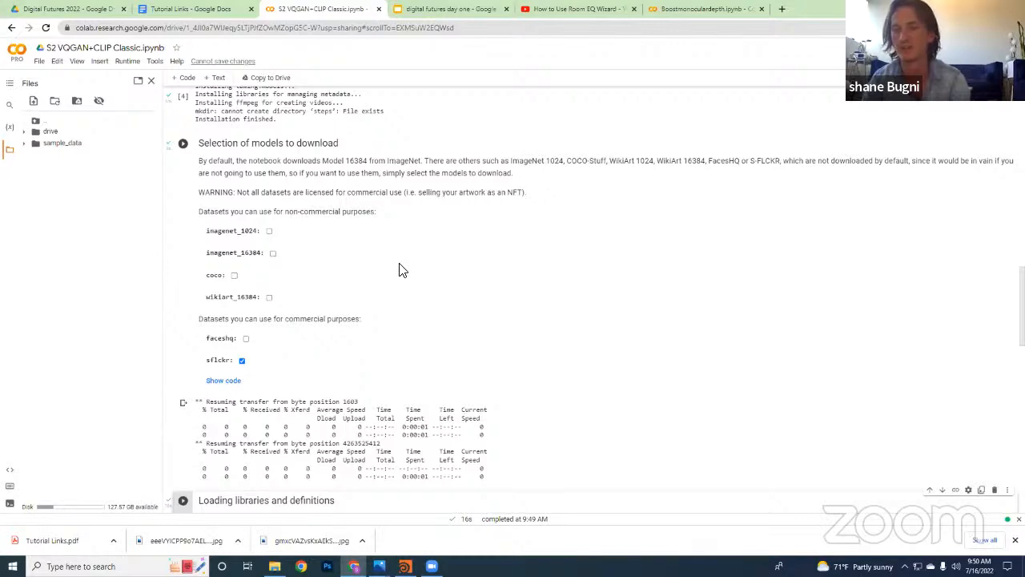
{"action": "scroll", "coordinate": [402, 270], "scroll_direction": "down", "scroll_amount": 2}
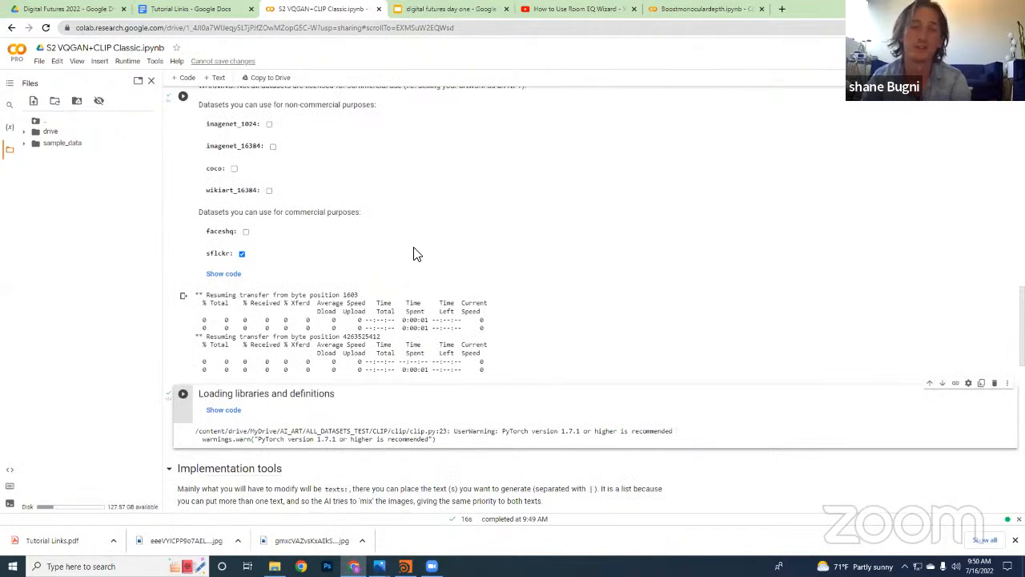
{"action": "scroll", "coordinate": [421, 297], "scroll_direction": "down", "scroll_amount": 1}
{"action": "scroll", "coordinate": [425, 305], "scroll_direction": "down", "scroll_amount": 1}
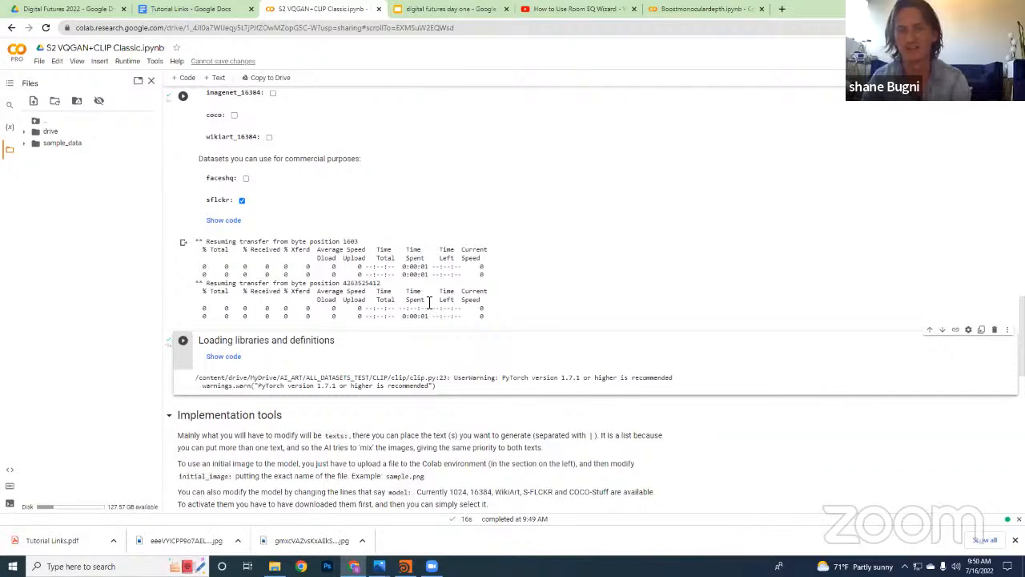
{"action": "scroll", "coordinate": [430, 302], "scroll_direction": "down", "scroll_amount": 1}
{"action": "scroll", "coordinate": [427, 305], "scroll_direction": "up", "scroll_amount": 2}
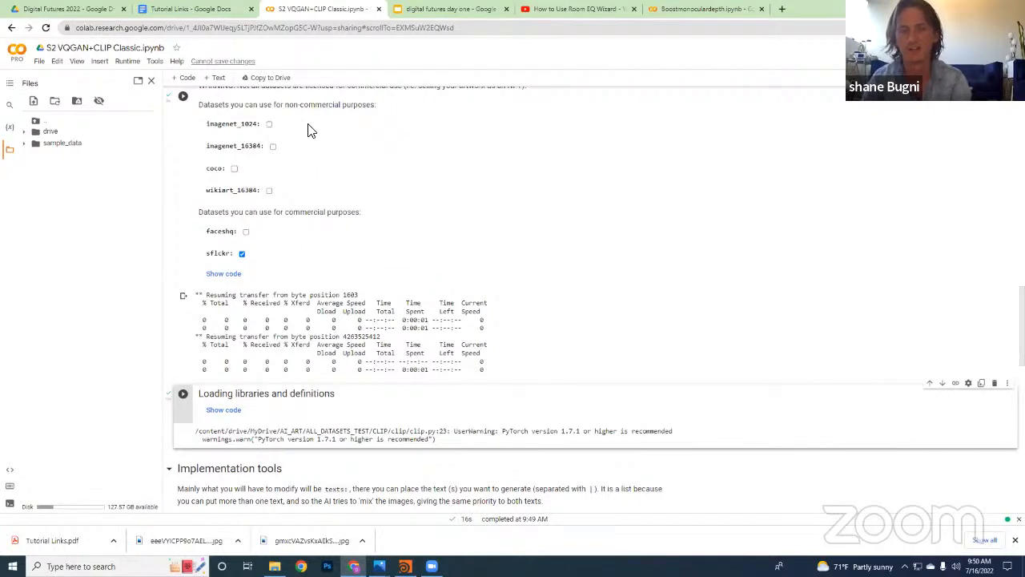
Examine the Implementation tools notes, the Parameters fields and the Execution section, referring back to the dataset choices
{"action": "scroll", "coordinate": [393, 295], "scroll_direction": "down", "scroll_amount": 3}
{"action": "scroll", "coordinate": [392, 295], "scroll_direction": "down", "scroll_amount": 2}
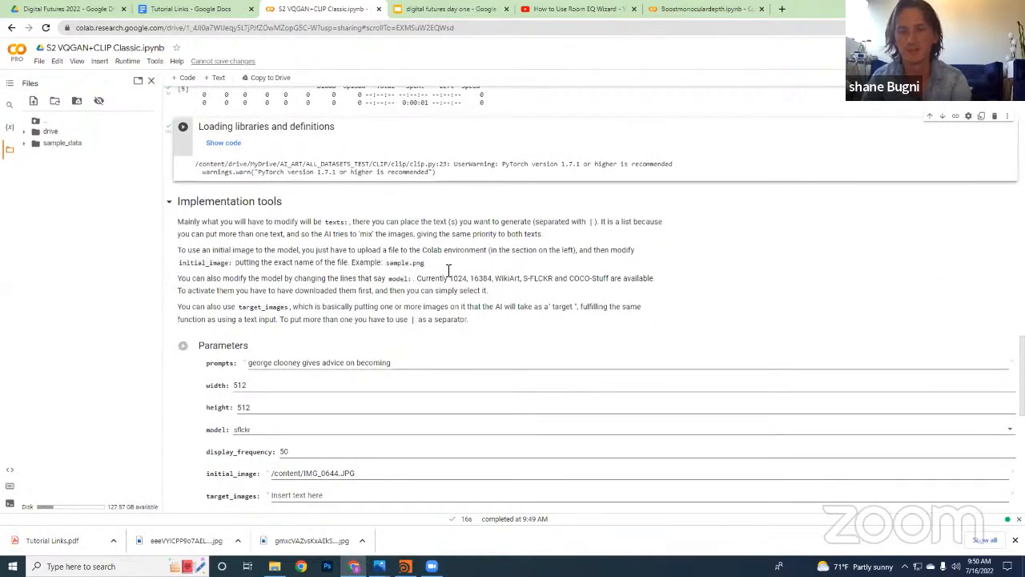
{"action": "scroll", "coordinate": [500, 307], "scroll_direction": "down", "scroll_amount": 3}
{"action": "scroll", "coordinate": [526, 284], "scroll_direction": "up", "scroll_amount": 5}
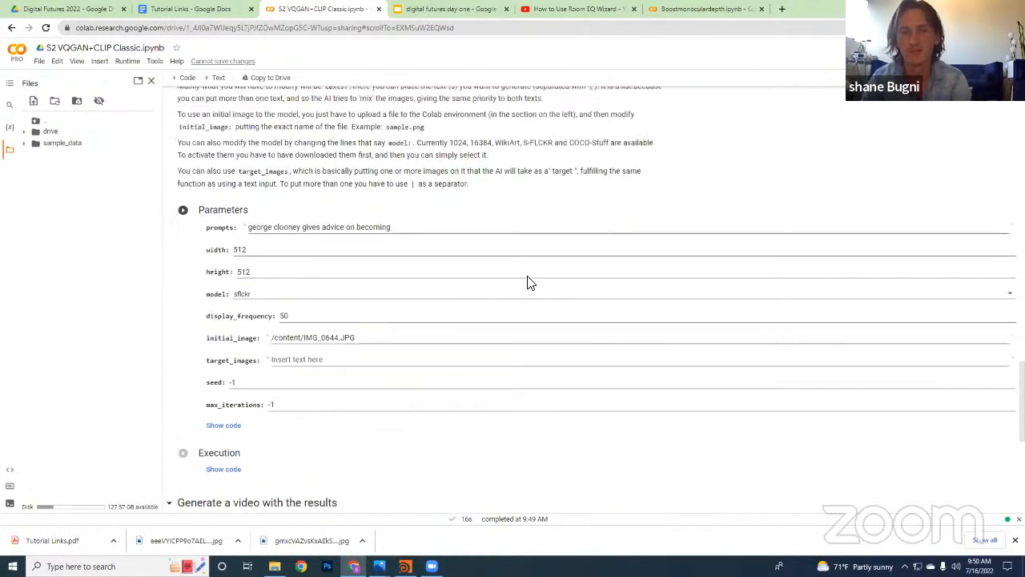
{"action": "scroll", "coordinate": [305, 265], "scroll_direction": "up", "scroll_amount": 6}
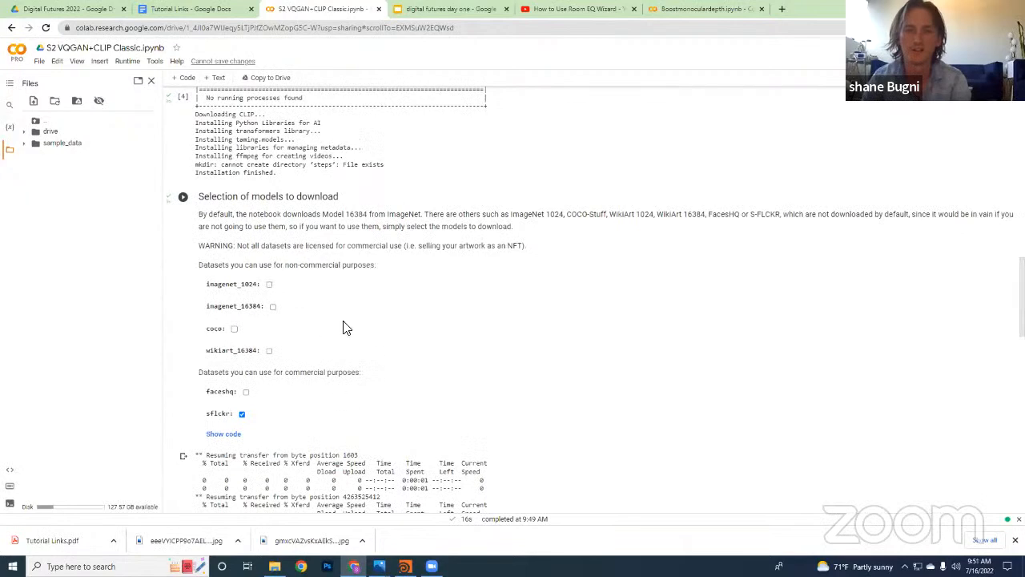
{"action": "scroll", "coordinate": [348, 338], "scroll_direction": "down", "scroll_amount": 2}
{"action": "scroll", "coordinate": [352, 337], "scroll_direction": "down", "scroll_amount": 1}
{"action": "scroll", "coordinate": [366, 329], "scroll_direction": "up", "scroll_amount": 1}
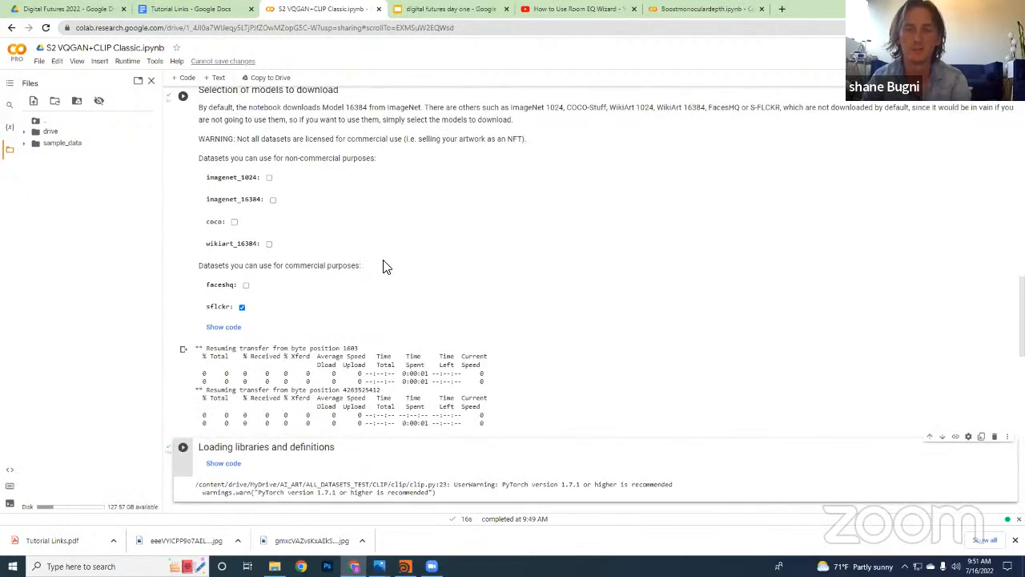
{"action": "scroll", "coordinate": [462, 356], "scroll_direction": "down", "scroll_amount": 8}
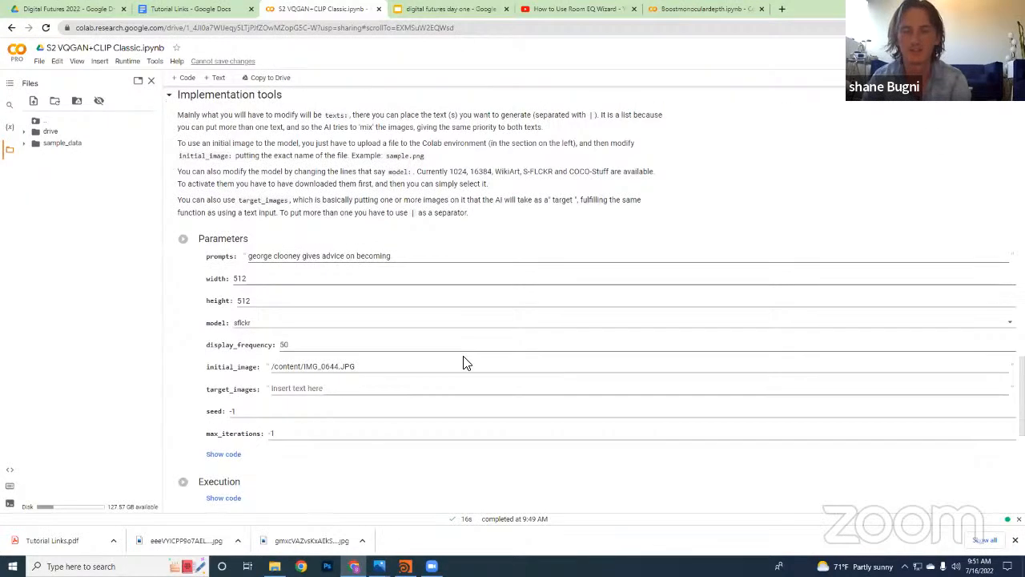
{"action": "scroll", "coordinate": [533, 362], "scroll_direction": "down", "scroll_amount": 3}
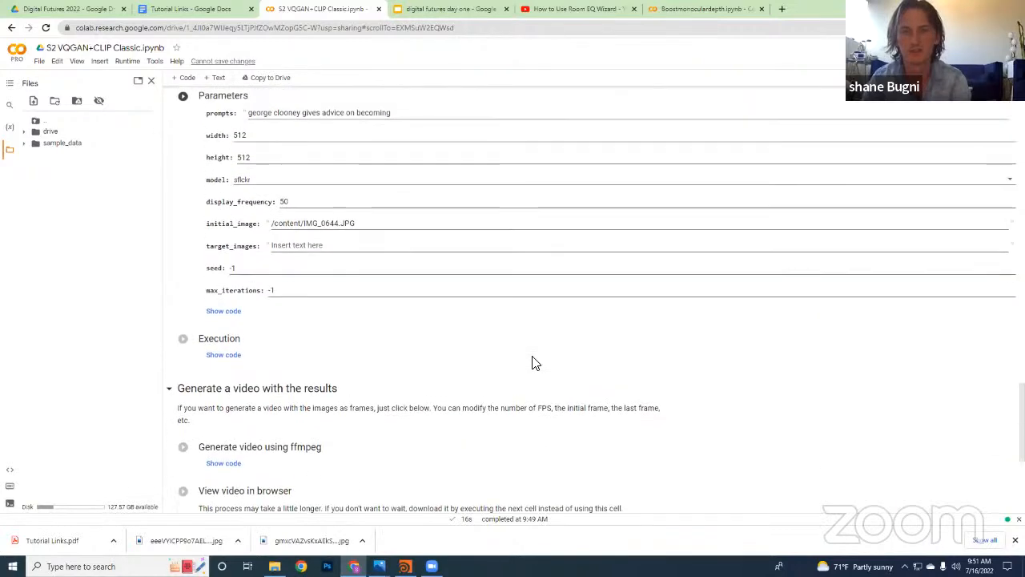
{"action": "scroll", "coordinate": [535, 363], "scroll_direction": "up", "scroll_amount": 1}
{"action": "scroll", "coordinate": [534, 363], "scroll_direction": "up", "scroll_amount": 1}
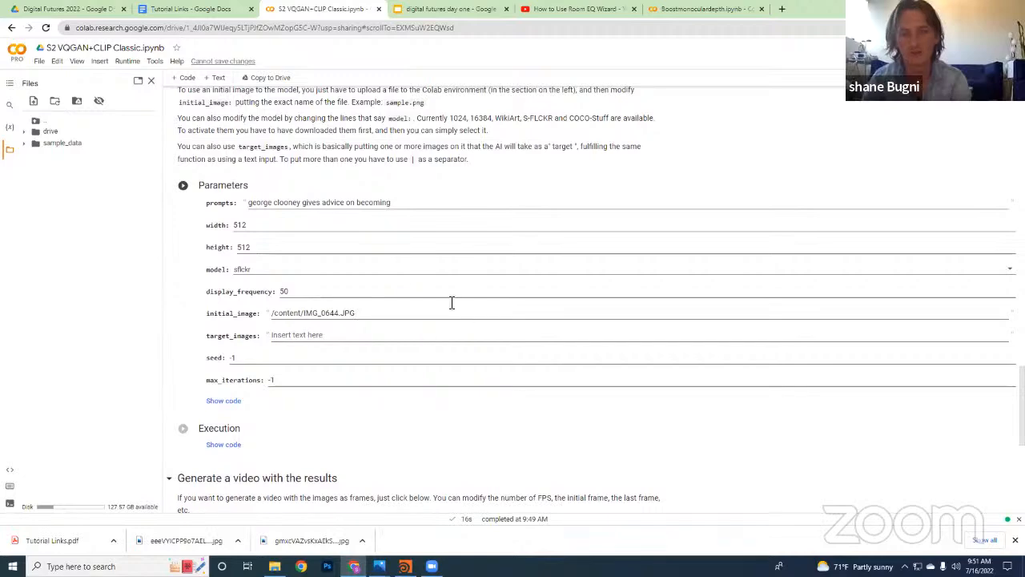
Inspect the model options in the Parameters cell and compare them with the dataset choices, leaving sflckr selected
{"action": "left_click", "coordinate": [280, 270]}
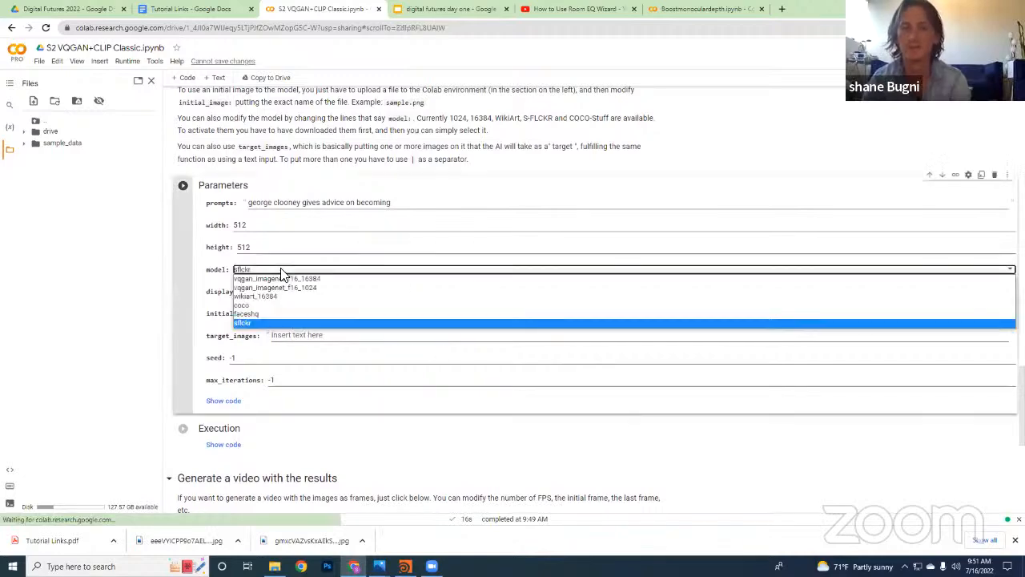
{"action": "left_click", "coordinate": [280, 270]}
{"action": "scroll", "coordinate": [425, 290], "scroll_direction": "up", "scroll_amount": 10}
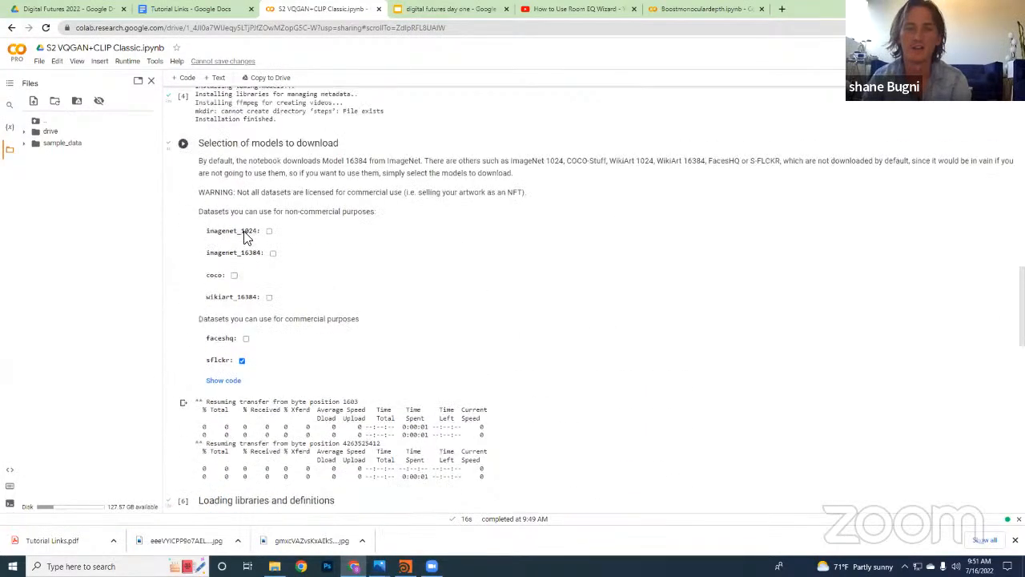
{"action": "scroll", "coordinate": [238, 334], "scroll_direction": "down", "scroll_amount": 1}
{"action": "scroll", "coordinate": [238, 334], "scroll_direction": "down", "scroll_amount": 10}
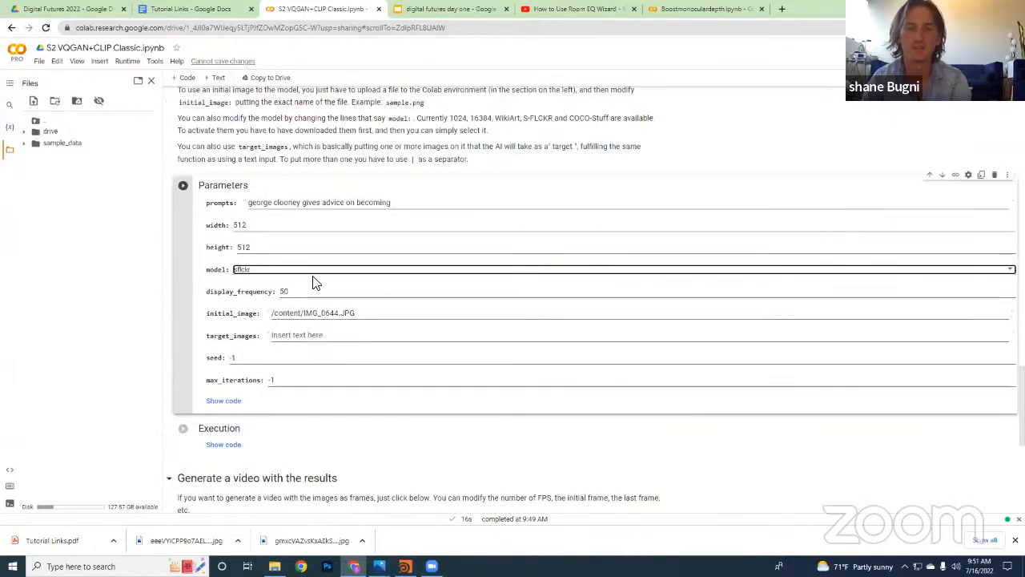
{"action": "left_click", "coordinate": [321, 273]}
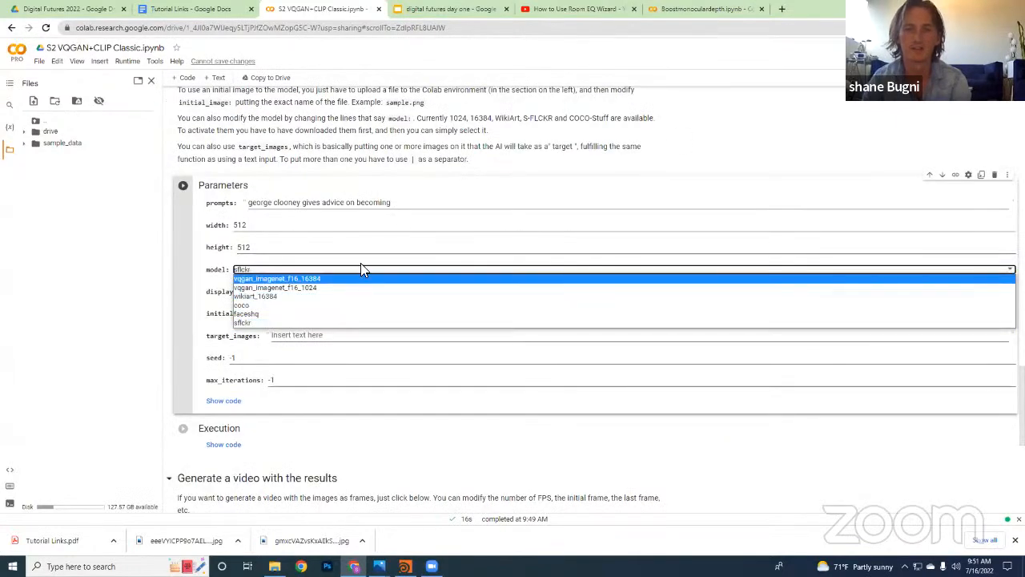
{"action": "left_click", "coordinate": [366, 262]}
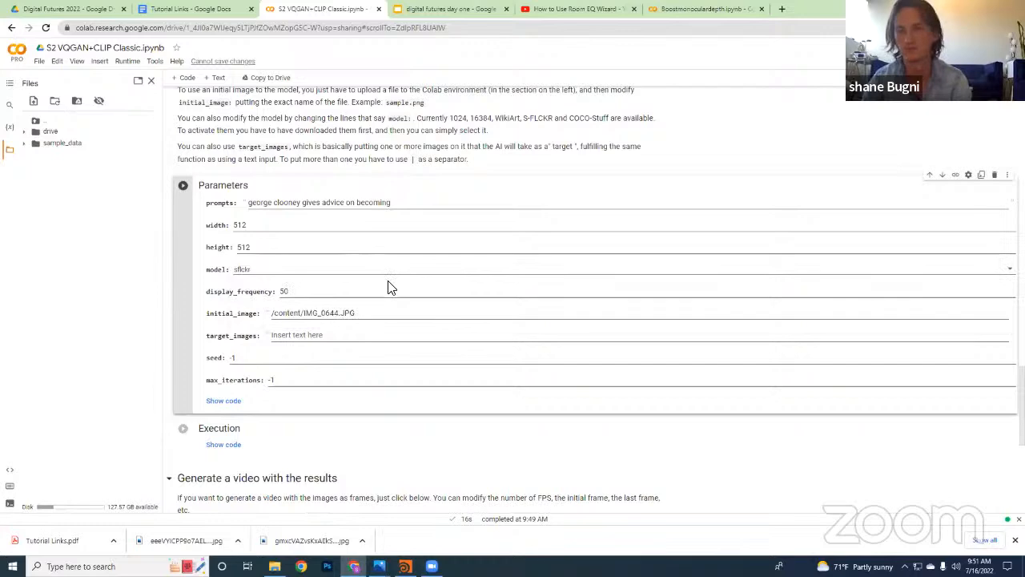
{"action": "scroll", "coordinate": [344, 278], "scroll_direction": "up", "scroll_amount": 10}
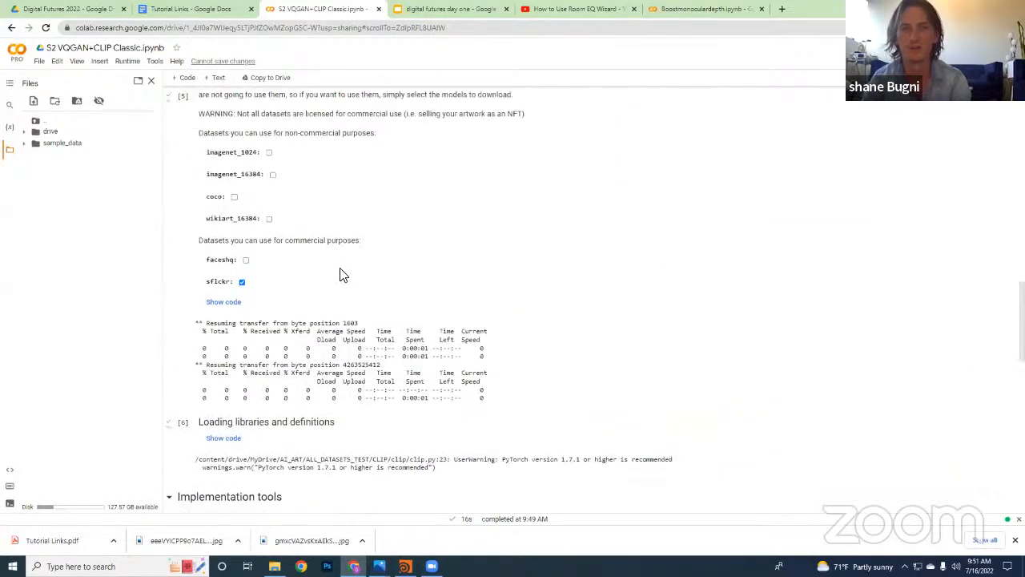
{"action": "scroll", "coordinate": [232, 375], "scroll_direction": "down", "scroll_amount": 1}
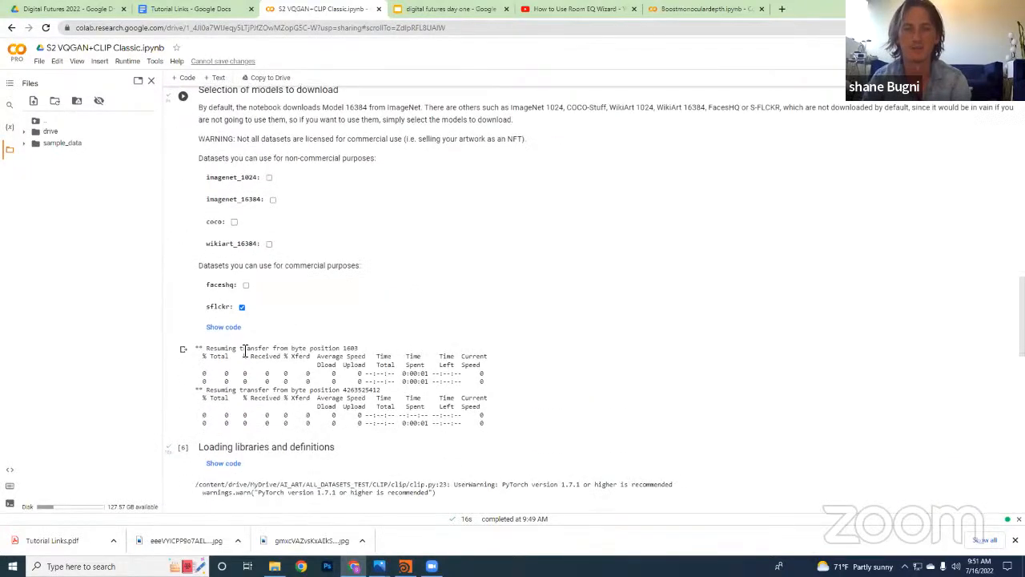
{"action": "scroll", "coordinate": [265, 320], "scroll_direction": "down", "scroll_amount": 8}
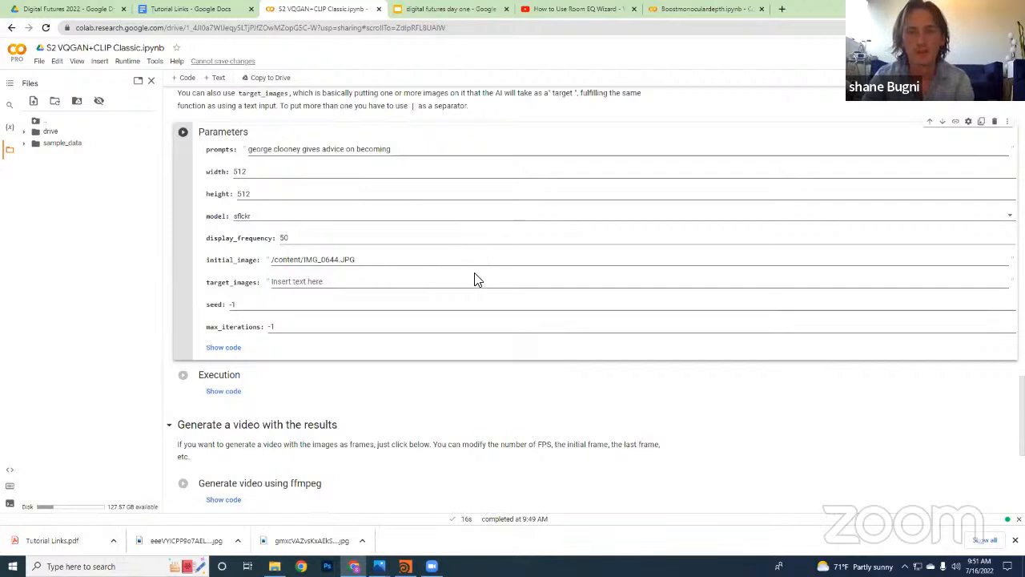
Replace the text prompt in the Parameters cell with "Facade high tech santiago calatrava"
{"action": "scroll", "coordinate": [475, 279], "scroll_direction": "up", "scroll_amount": 1}
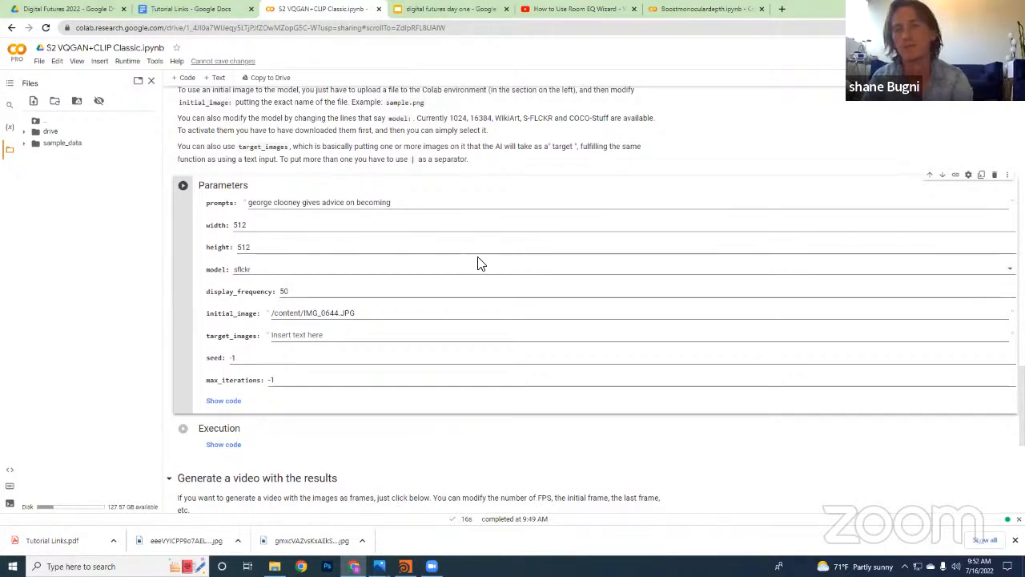
{"action": "left_click_drag", "start_coordinate": [447, 200], "coordinate": [227, 200]}
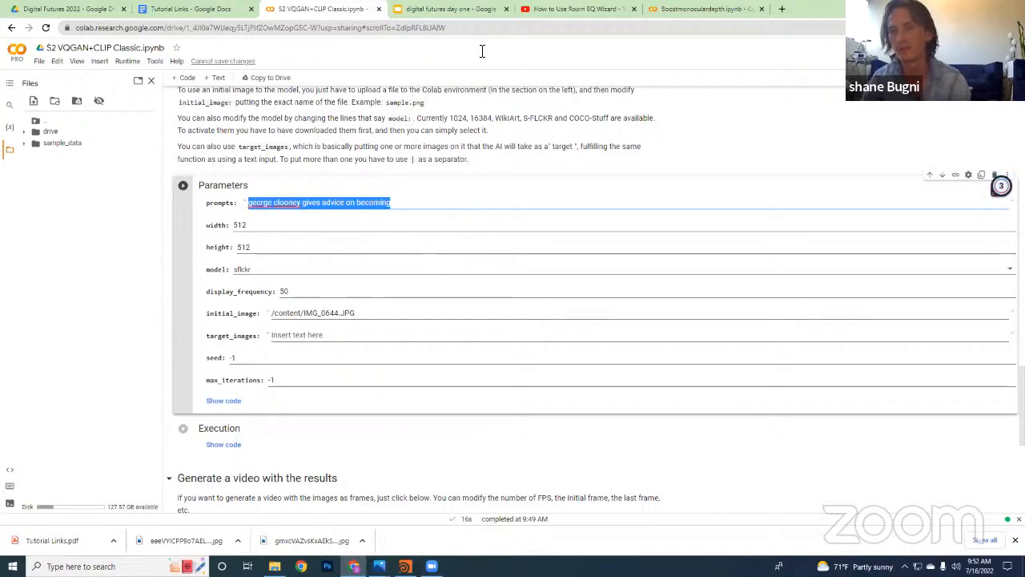
{"action": "left_click", "coordinate": [523, 248]}
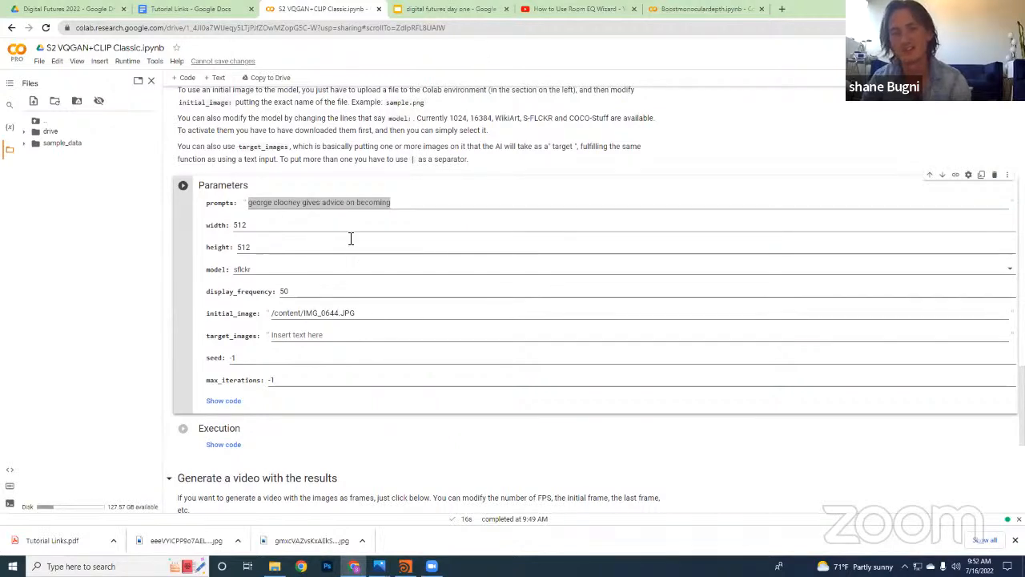
{"action": "left_click", "coordinate": [391, 204]}
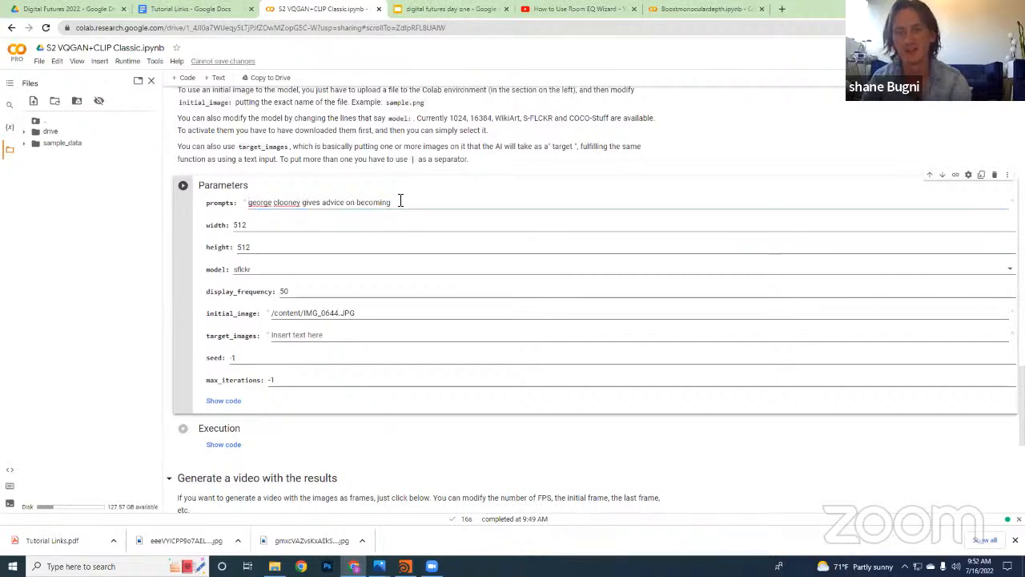
{"action": "left_click_drag", "start_coordinate": [392, 202], "coordinate": [235, 200]}
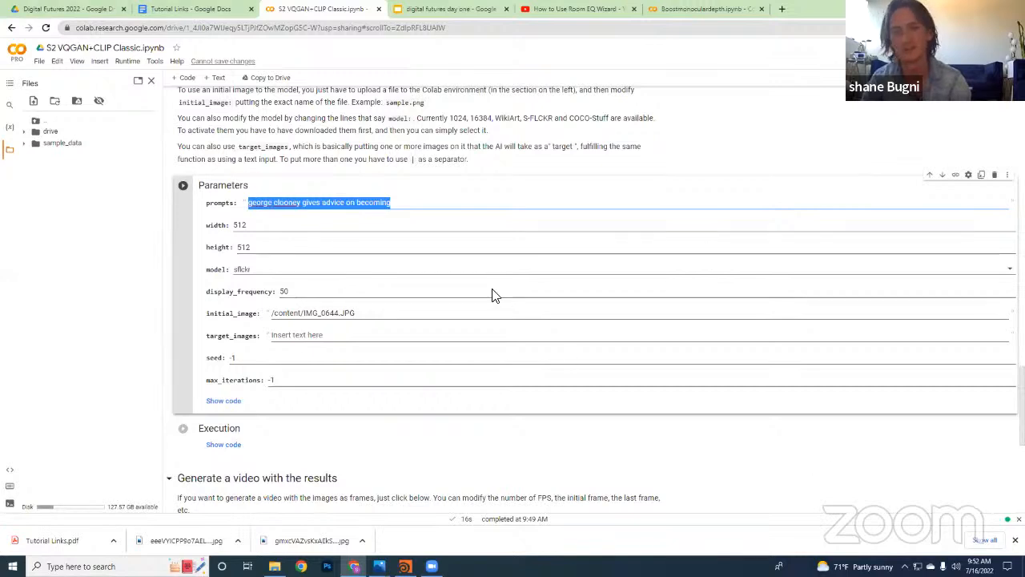
{"action": "scroll", "coordinate": [448, 256], "scroll_direction": "down", "scroll_amount": 1}
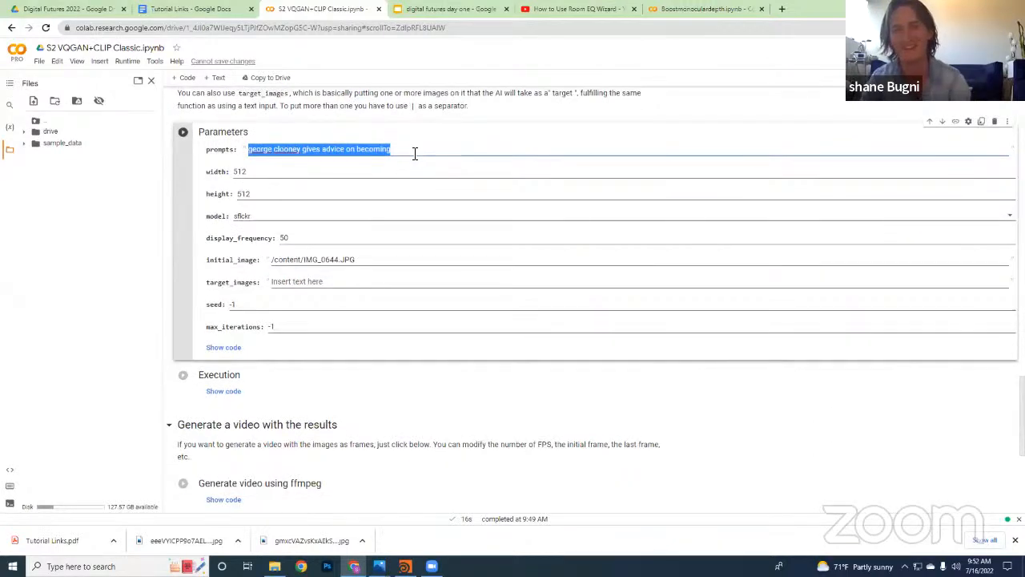
{"action": "left_click_drag", "start_coordinate": [408, 153], "coordinate": [247, 162]}
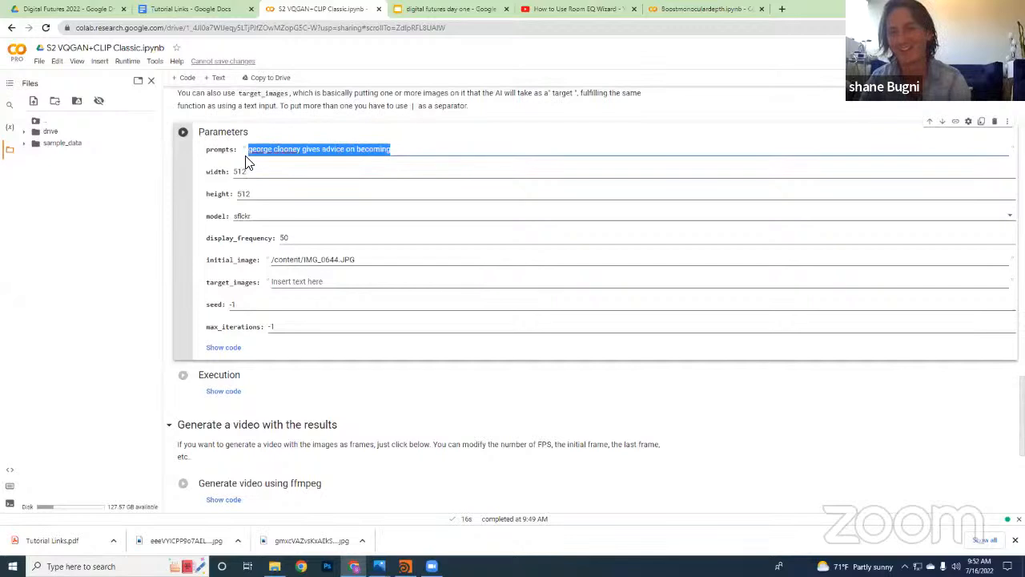
{"action": "type", "text": "Facade"}
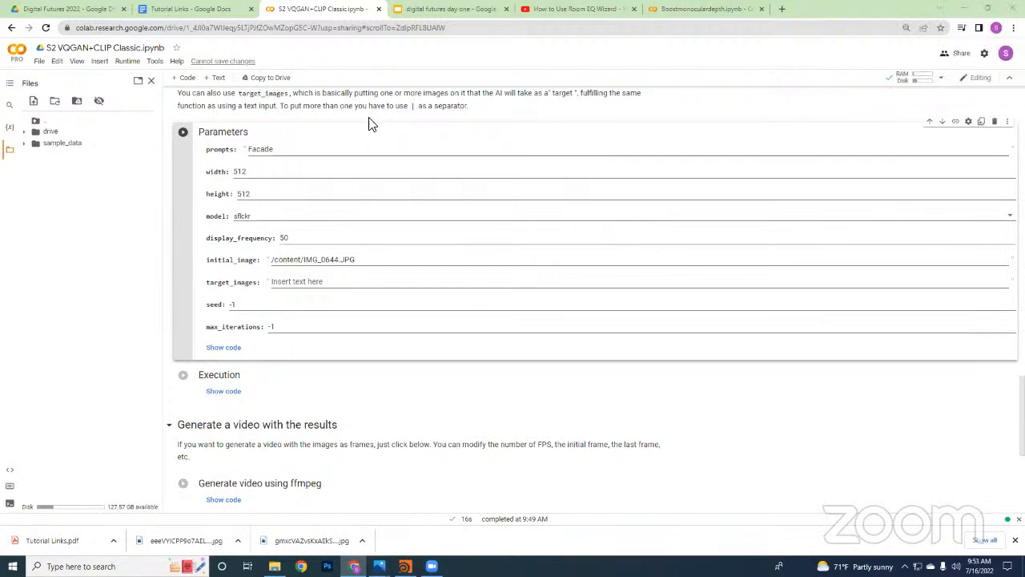
{"action": "left_click", "coordinate": [309, 150]}
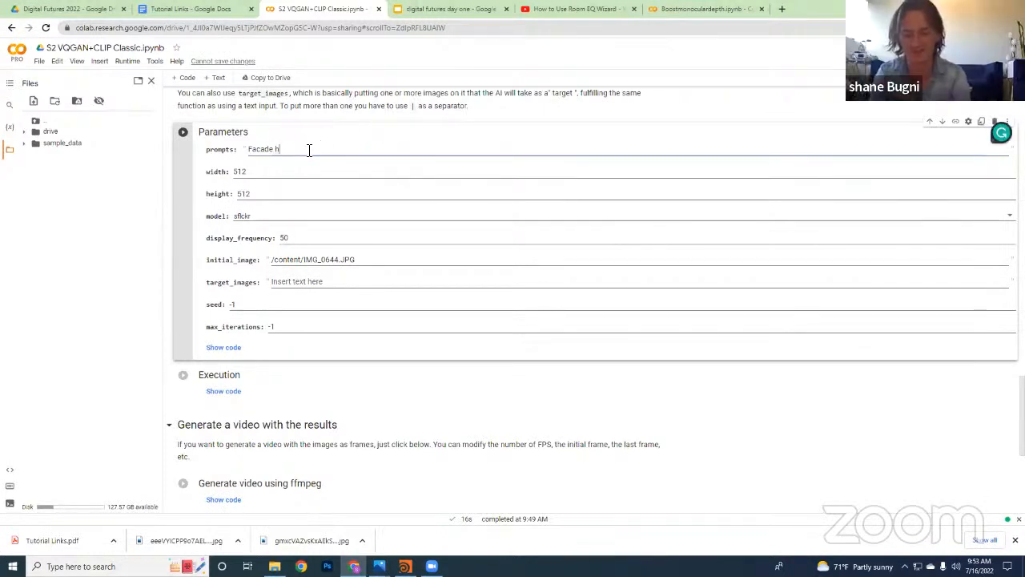
{"action": "type", "text": "high tech"}
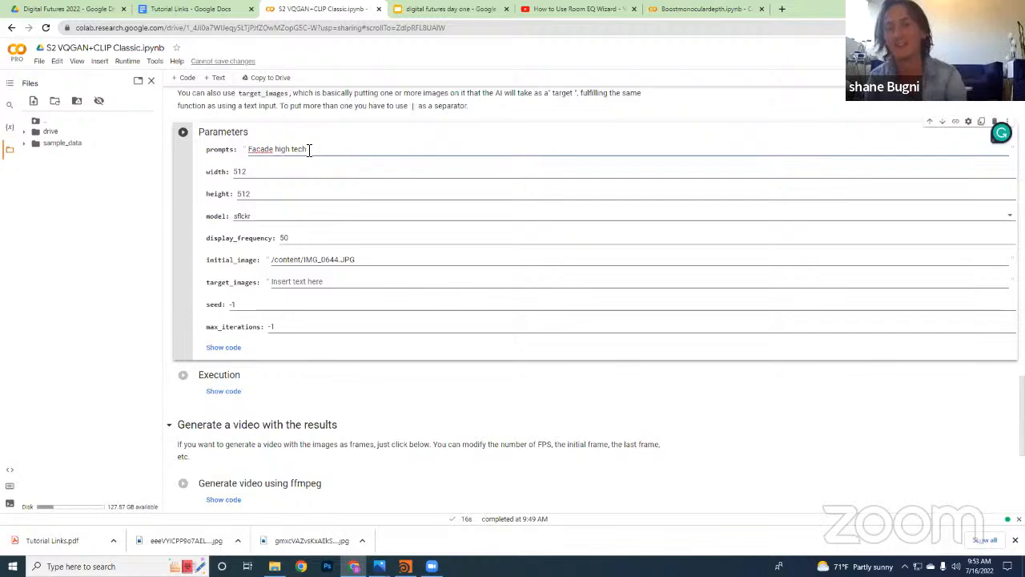
{"action": "type", "text": "Santiago "}
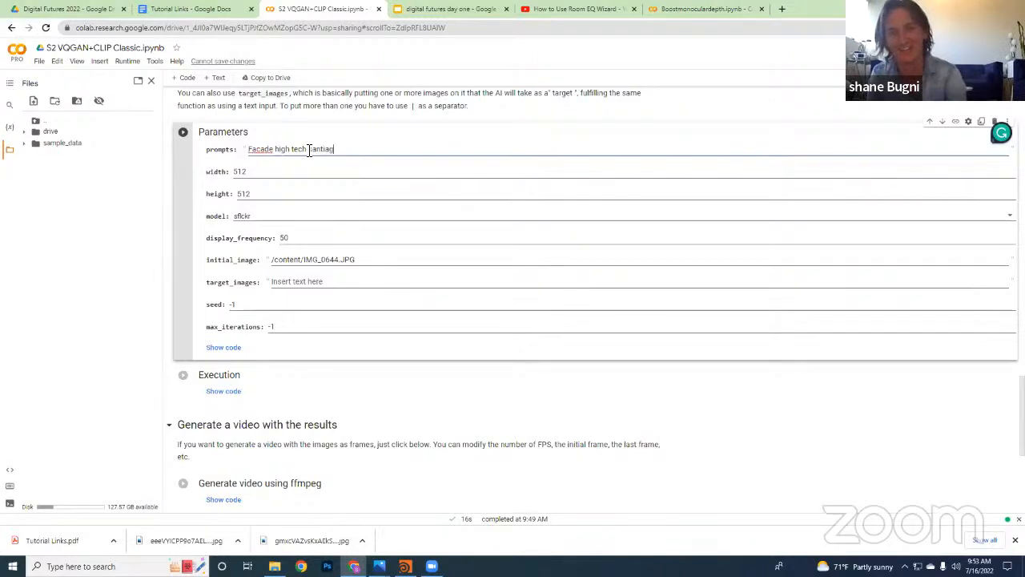
{"action": "type", "text": "calatraya"}
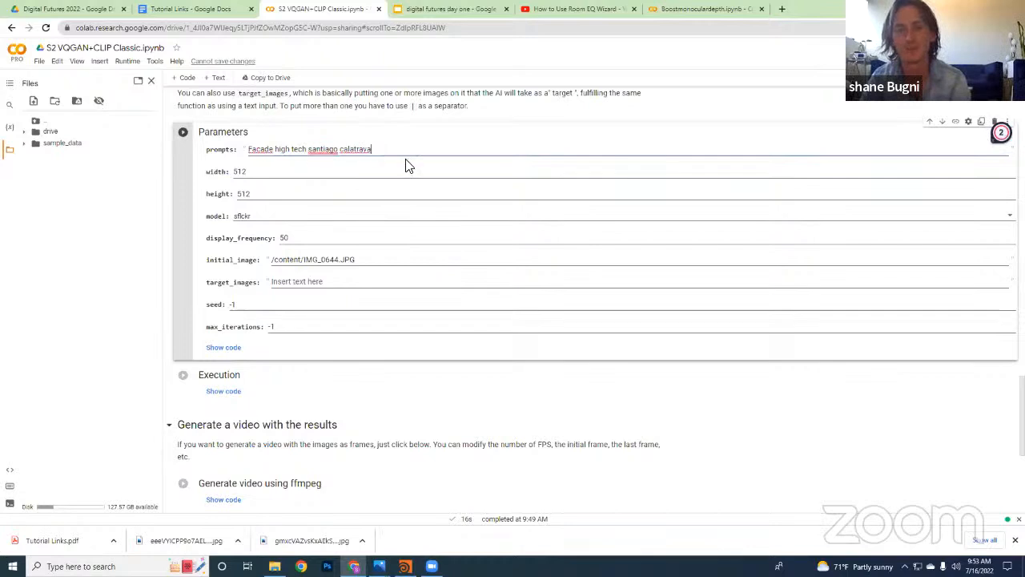
{"action": "left_click", "coordinate": [477, 173]}
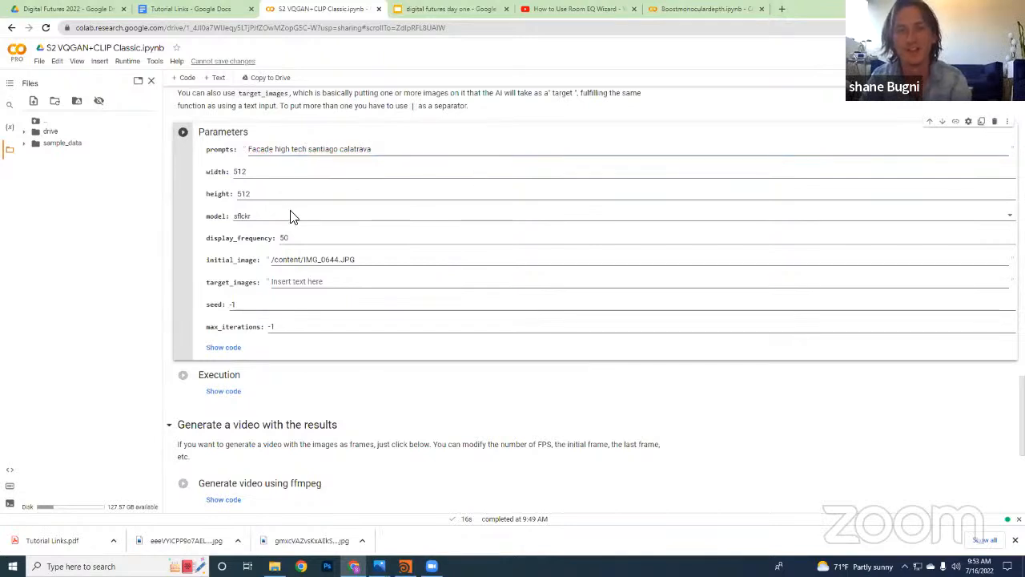
Set the display_frequency parameter to 20
{"action": "left_click", "coordinate": [317, 237]}
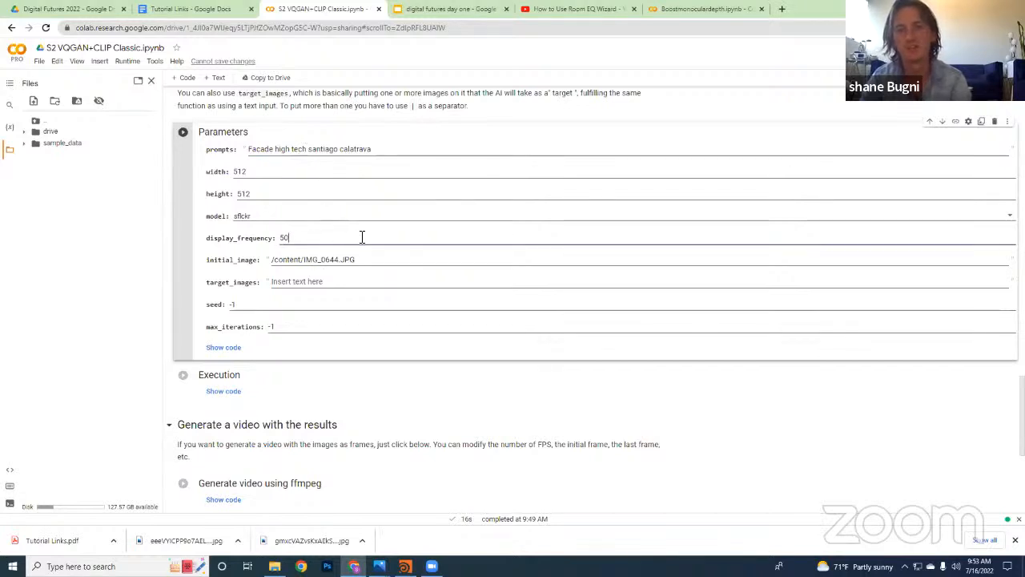
{"action": "left_click", "coordinate": [256, 178]}
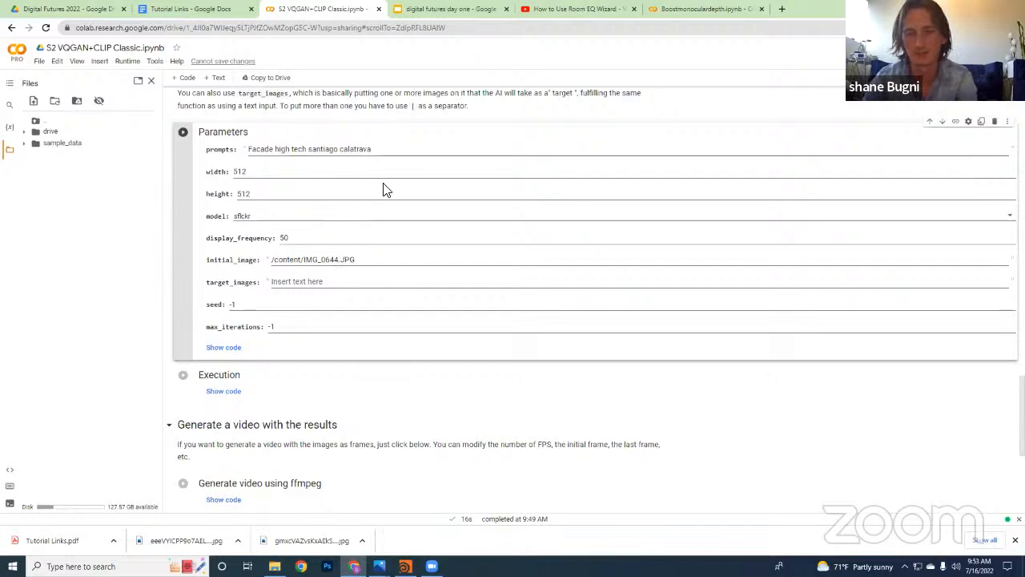
{"action": "left_click", "coordinate": [377, 239]}
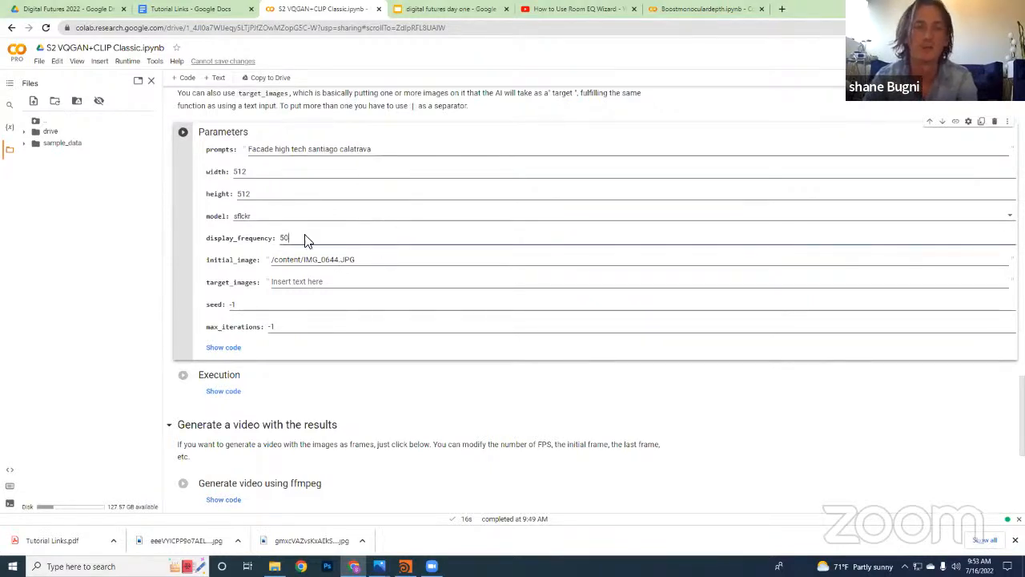
{"action": "left_click_drag", "start_coordinate": [306, 238], "coordinate": [189, 227]}
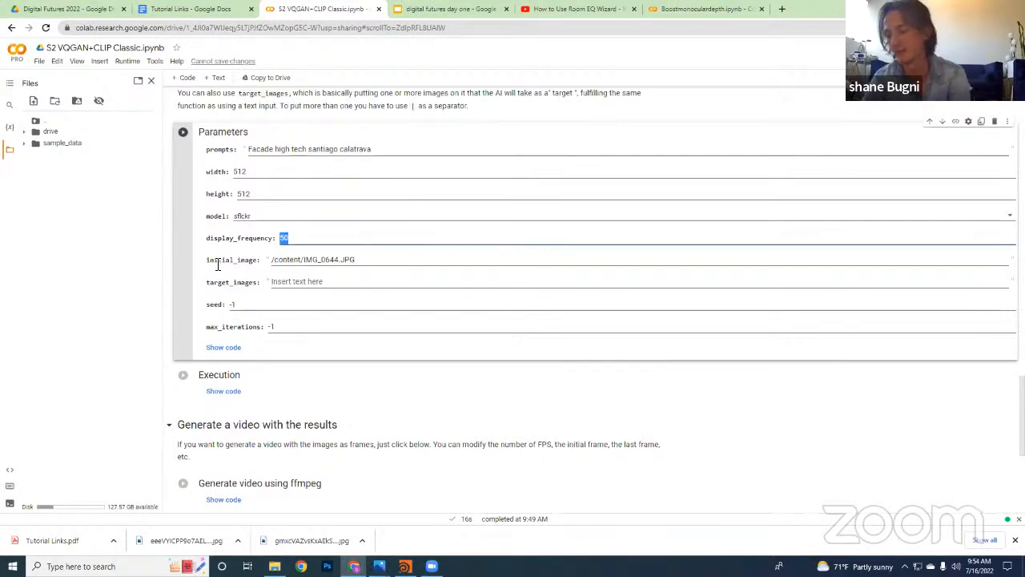
{"action": "type", "text": "2"}
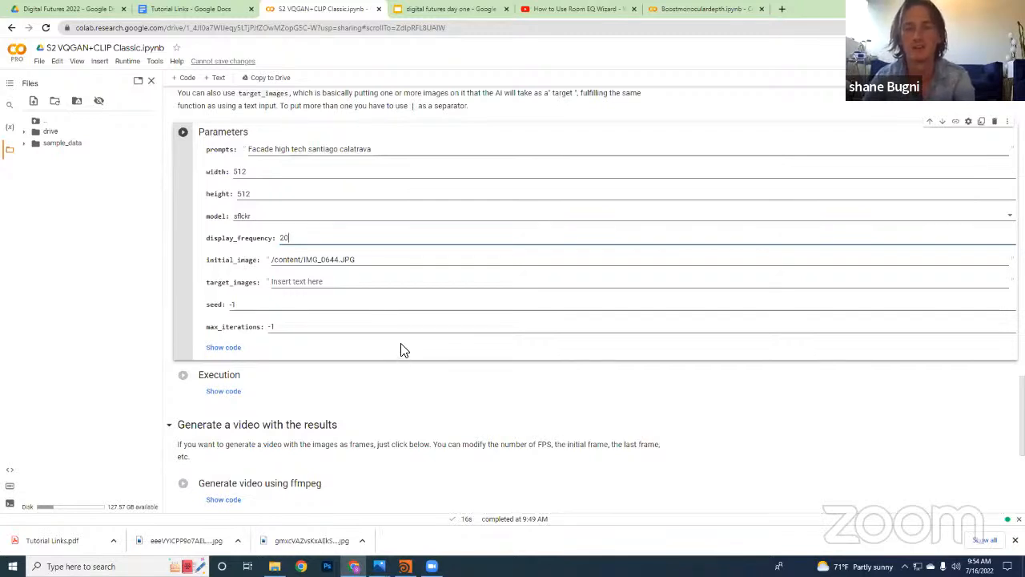
Clear the file path from the initial_image parameter, leaving the field empty
{"action": "scroll", "coordinate": [378, 339], "scroll_direction": "down", "scroll_amount": 1}
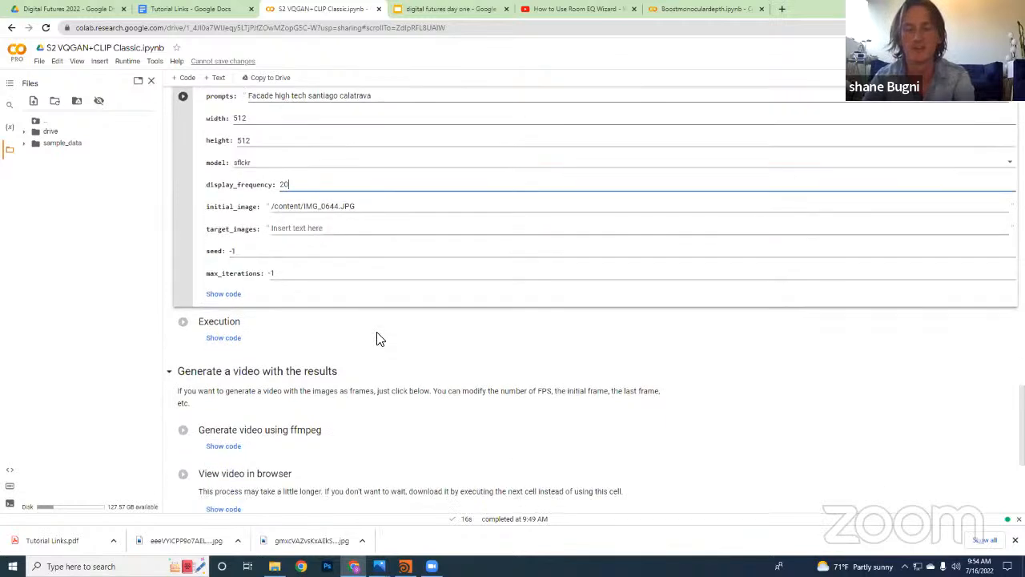
{"action": "scroll", "coordinate": [378, 339], "scroll_direction": "up", "scroll_amount": 2}
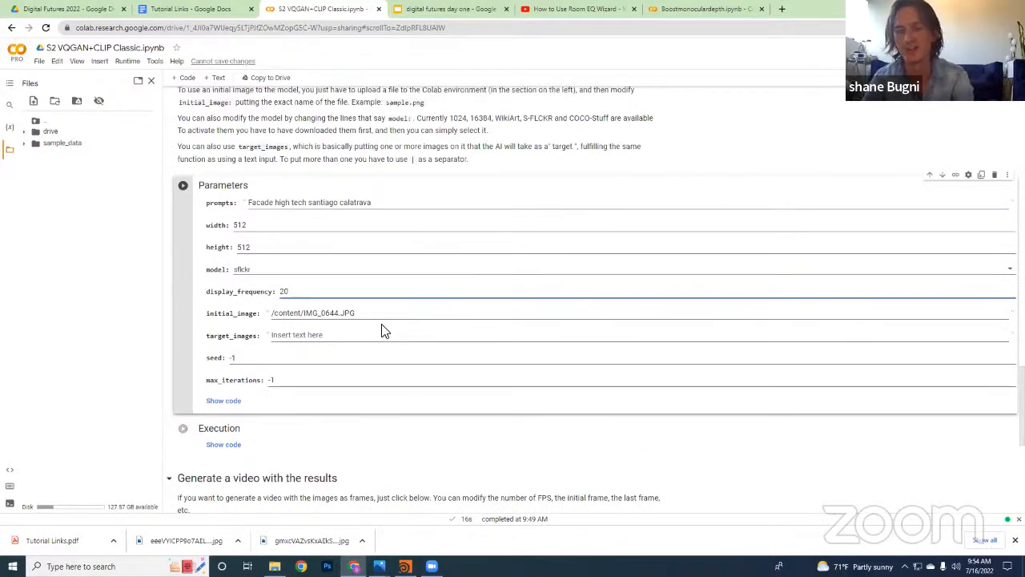
{"action": "left_click", "coordinate": [403, 318]}
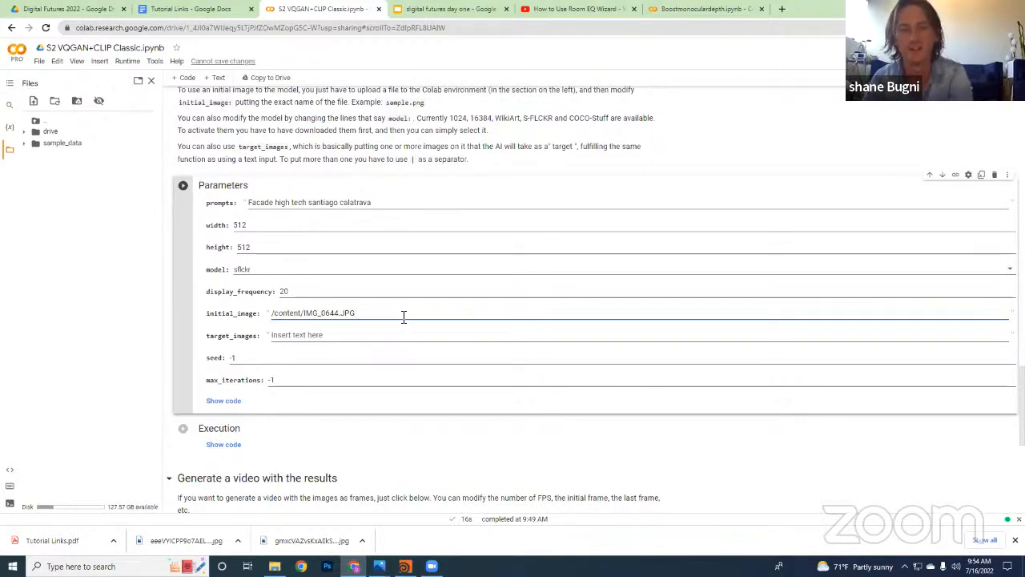
{"action": "left_click_drag", "start_coordinate": [403, 317], "coordinate": [238, 313]}
{"action": "key", "text": "BackSpace"}
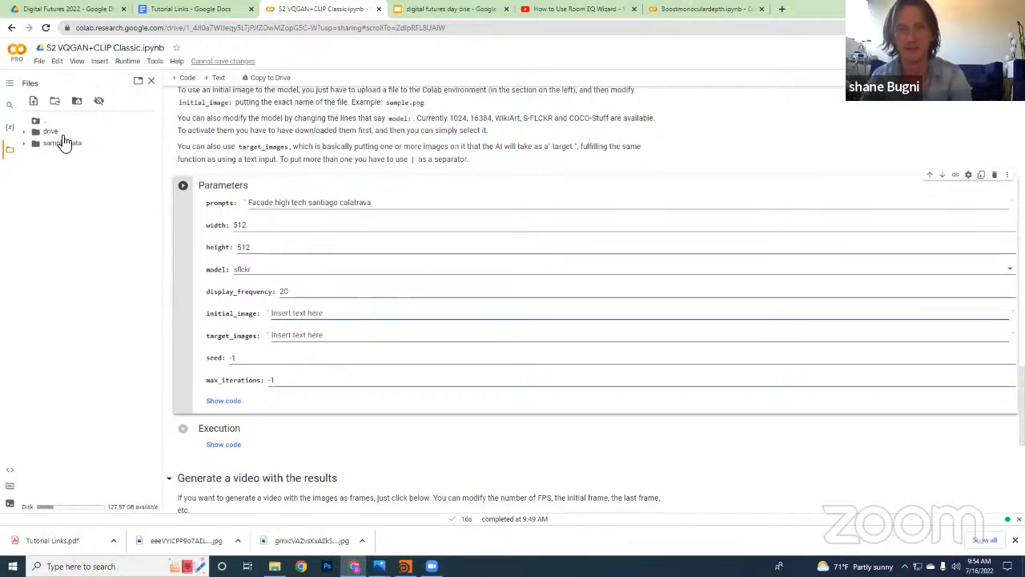
Run the Parameters cell and start the Execution cell to begin generating images
{"action": "left_click", "coordinate": [184, 188]}
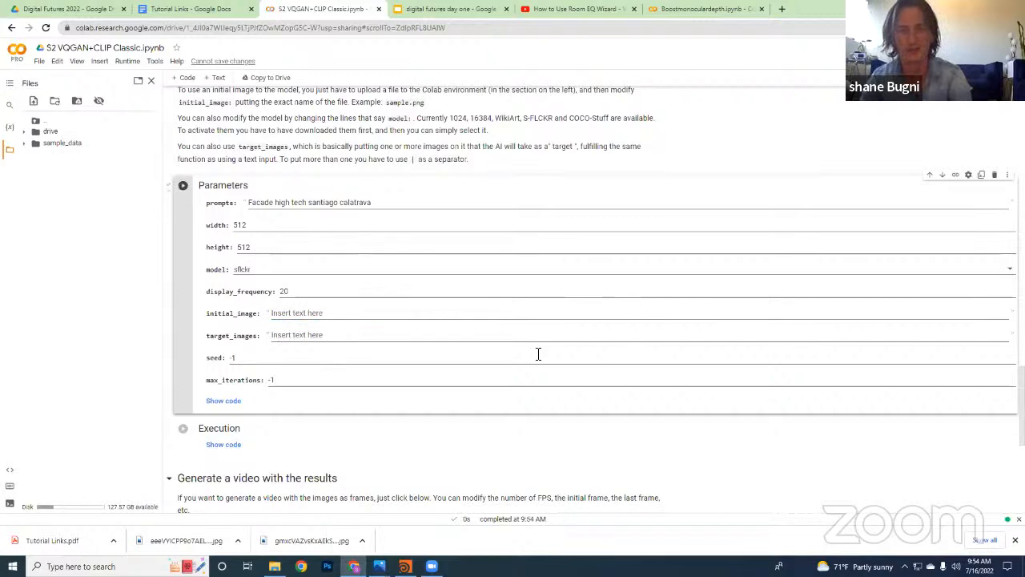
{"action": "scroll", "coordinate": [526, 360], "scroll_direction": "down", "scroll_amount": 2}
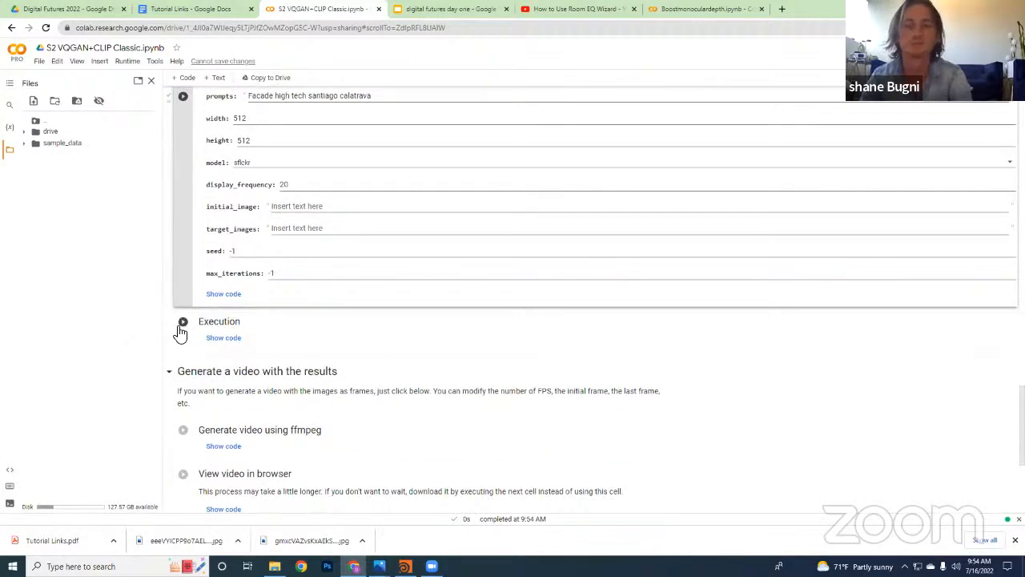
{"action": "left_click", "coordinate": [186, 326]}
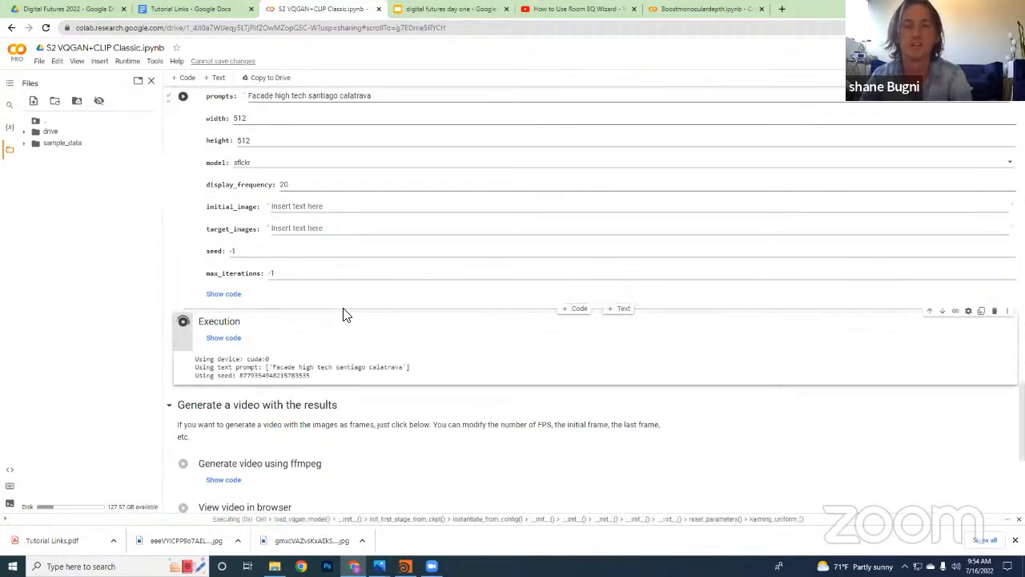
Examine the running Execution cell's output together with the Parameters values and the video generation section below
{"action": "scroll", "coordinate": [387, 320], "scroll_direction": "up", "scroll_amount": 2}
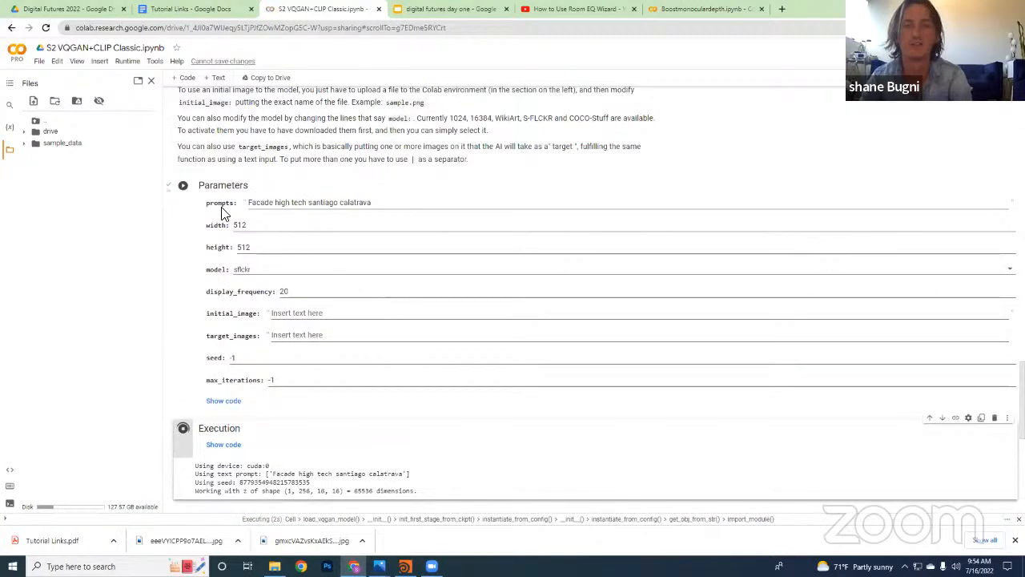
{"action": "scroll", "coordinate": [313, 277], "scroll_direction": "down", "scroll_amount": 1}
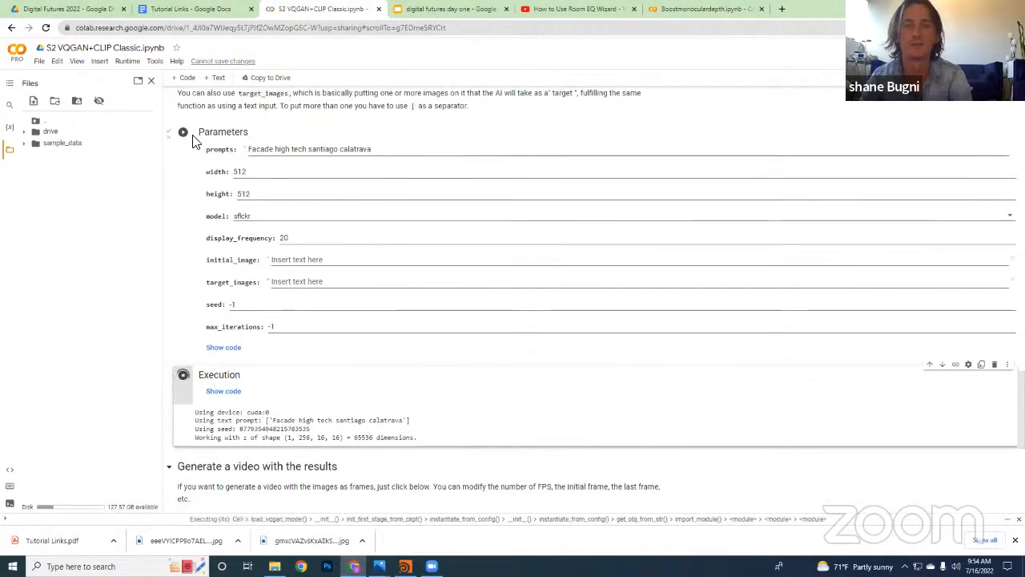
{"action": "scroll", "coordinate": [312, 277], "scroll_direction": "down", "scroll_amount": 3}
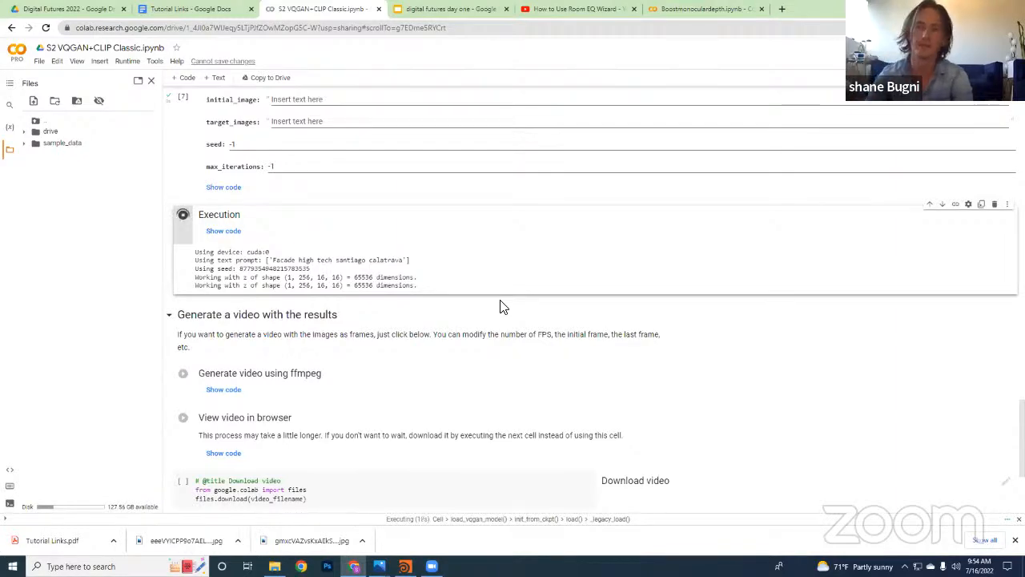
{"action": "scroll", "coordinate": [341, 284], "scroll_direction": "up", "scroll_amount": 3}
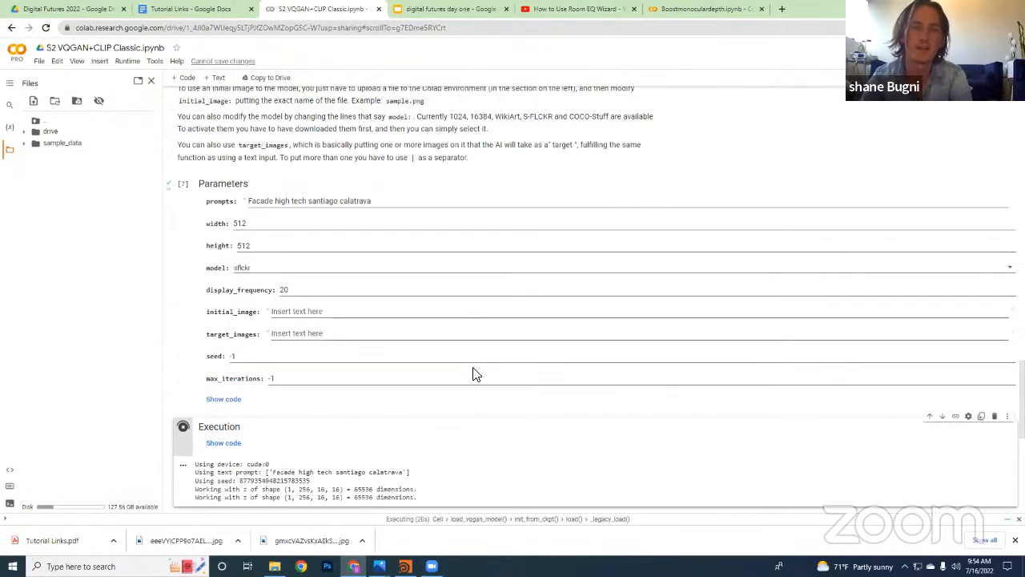
{"action": "scroll", "coordinate": [542, 361], "scroll_direction": "down", "scroll_amount": 1}
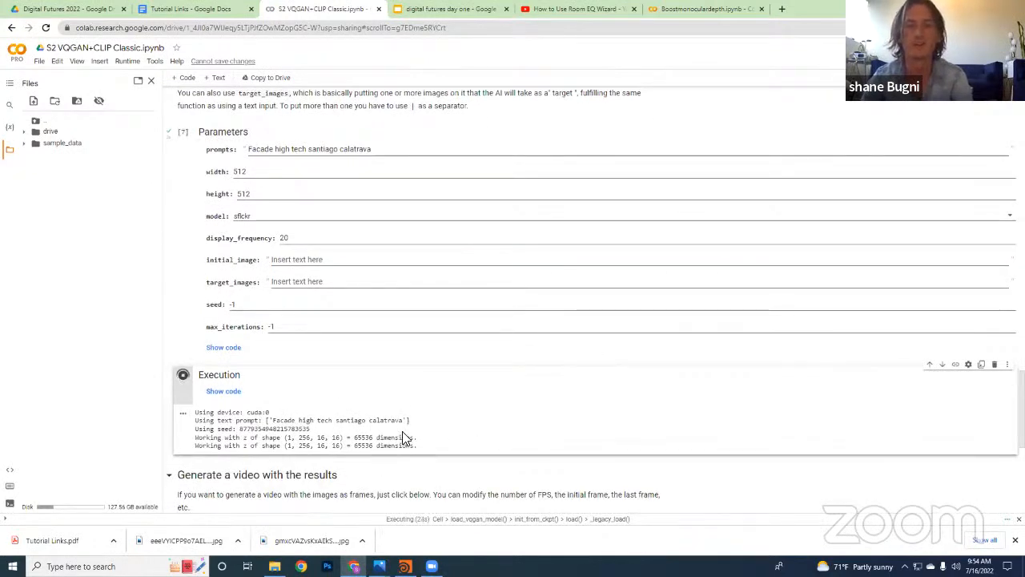
{"action": "scroll", "coordinate": [406, 434], "scroll_direction": "down", "scroll_amount": 1}
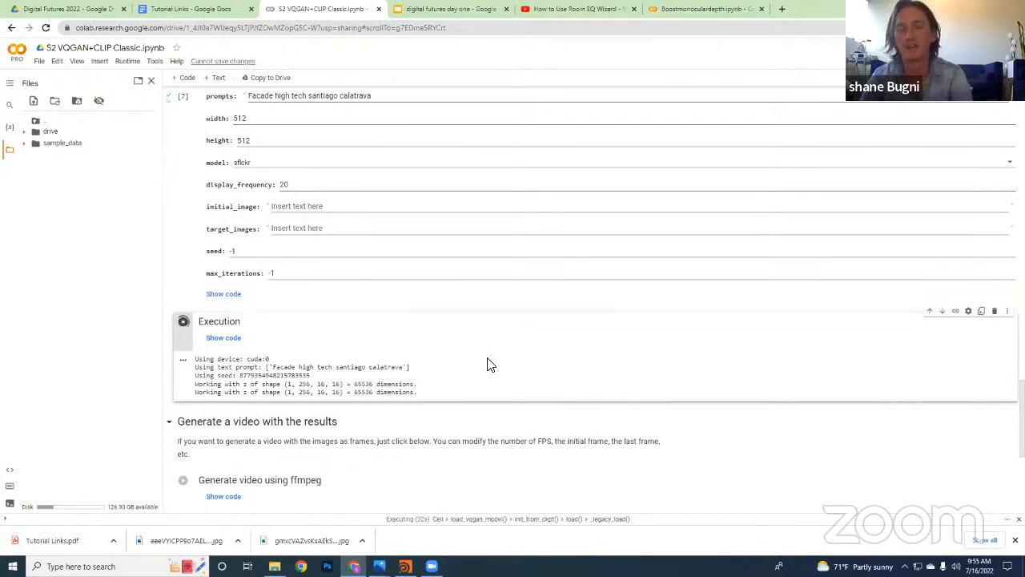
{"action": "scroll", "coordinate": [490, 364], "scroll_direction": "down", "scroll_amount": 1}
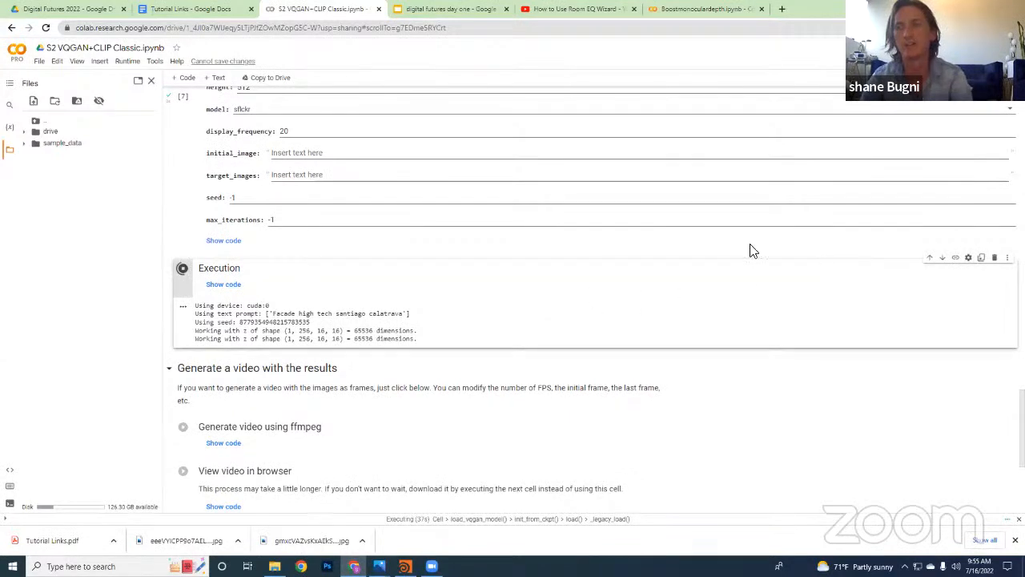
Check the runtime's system RAM, GPU RAM and disk usage, then close the resource overview
{"action": "scroll", "coordinate": [555, 237], "scroll_direction": "up", "scroll_amount": 2}
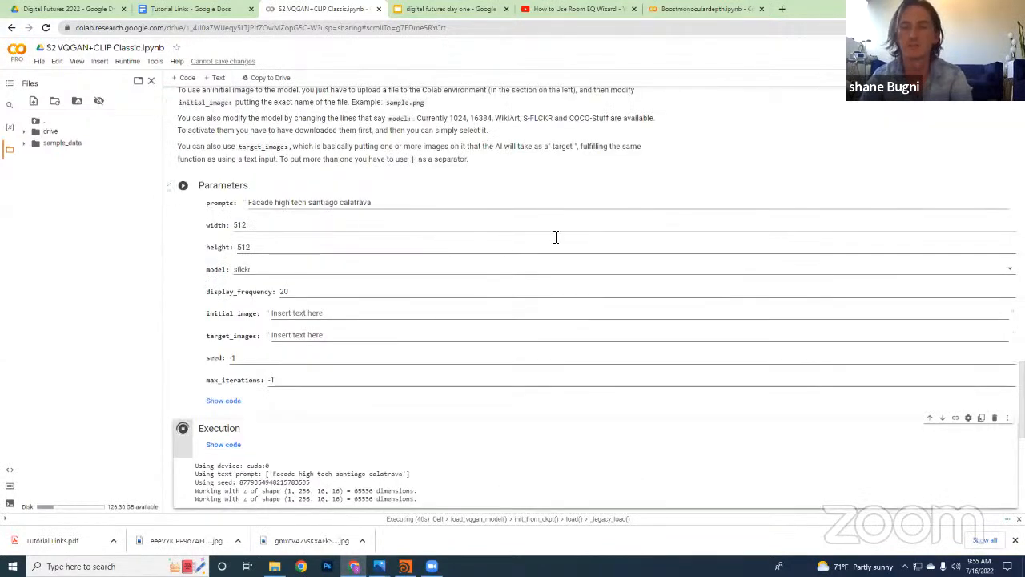
{"action": "left_click", "coordinate": [953, 80]}
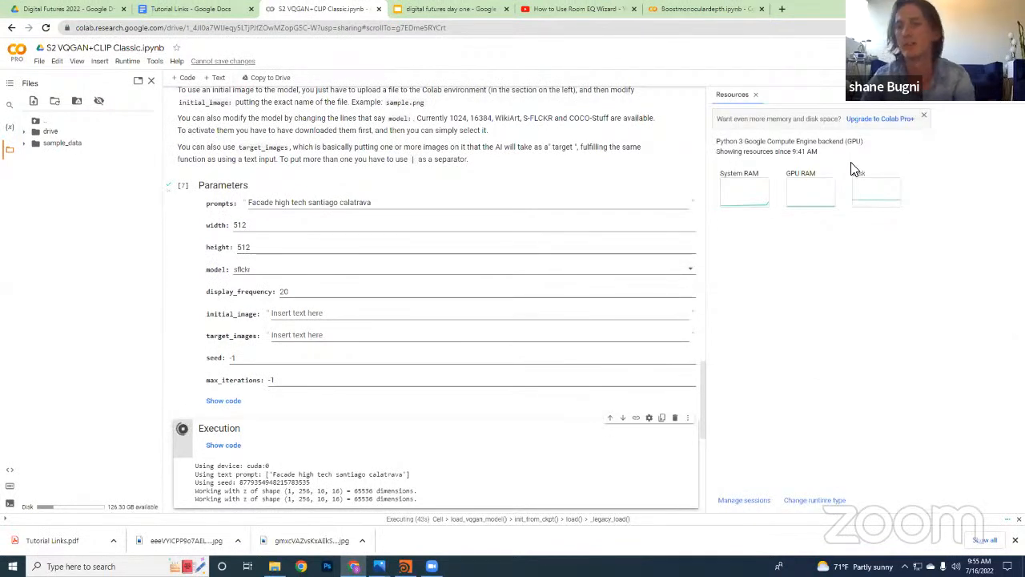
{"action": "left_click", "coordinate": [755, 94]}
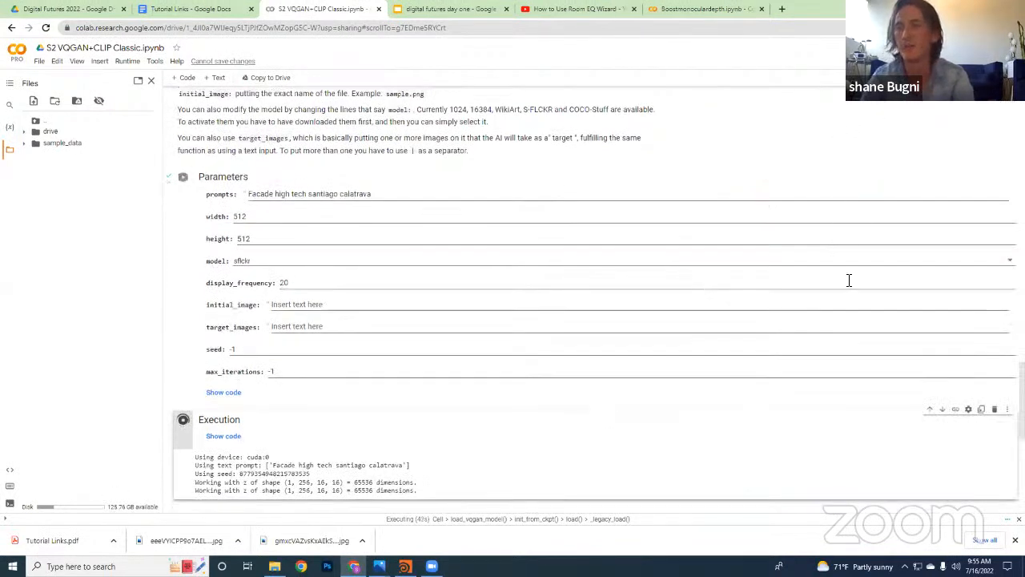
Switch to the Tutorial Links document and review the links under Additional image generation methods, briefly checking the notebook's Execution cell in between
{"action": "scroll", "coordinate": [849, 296], "scroll_direction": "down", "scroll_amount": 3}
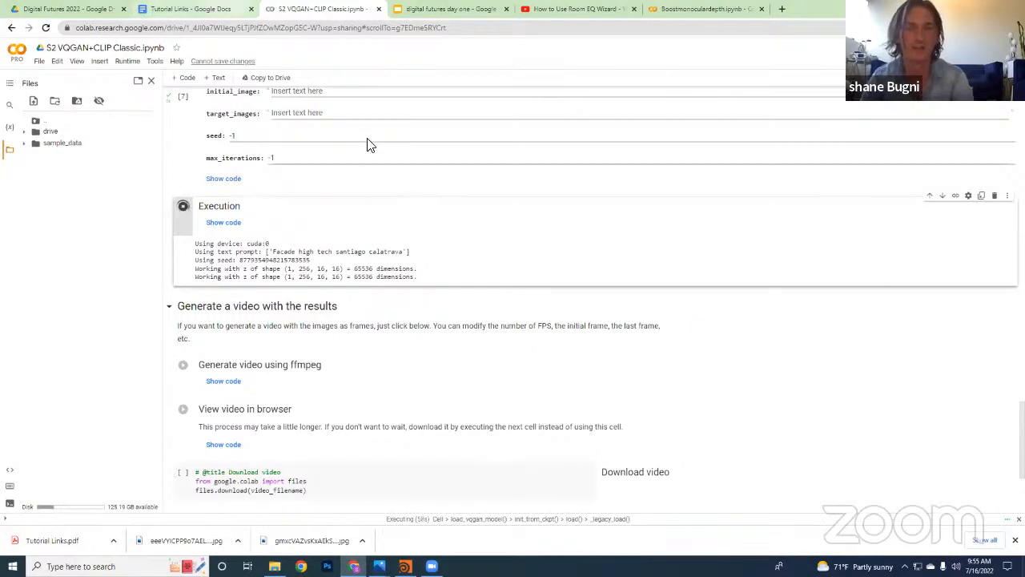
{"action": "left_click", "coordinate": [200, 8]}
{"action": "scroll", "coordinate": [291, 300], "scroll_direction": "down", "scroll_amount": 2}
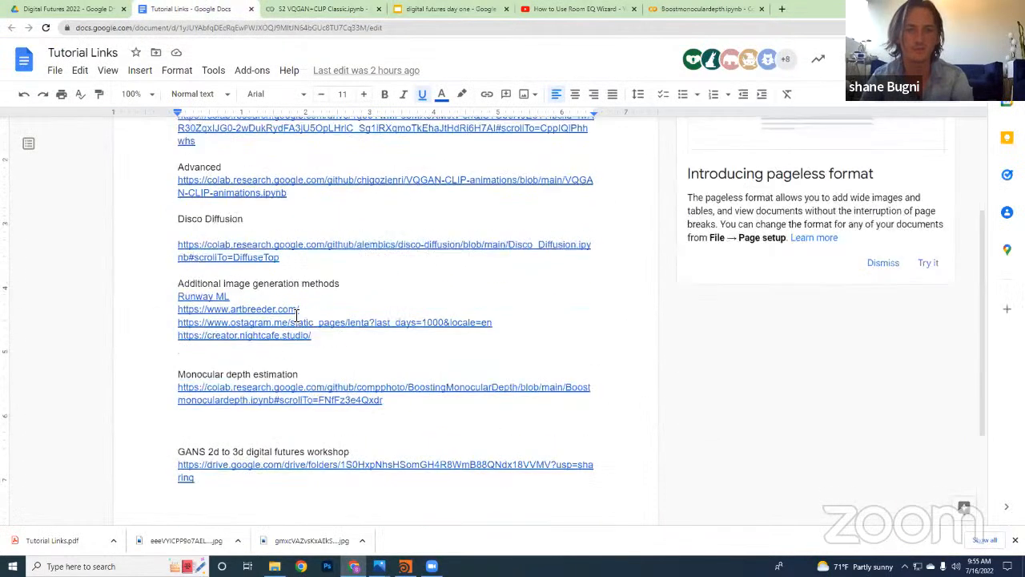
{"action": "left_click", "coordinate": [366, 355]}
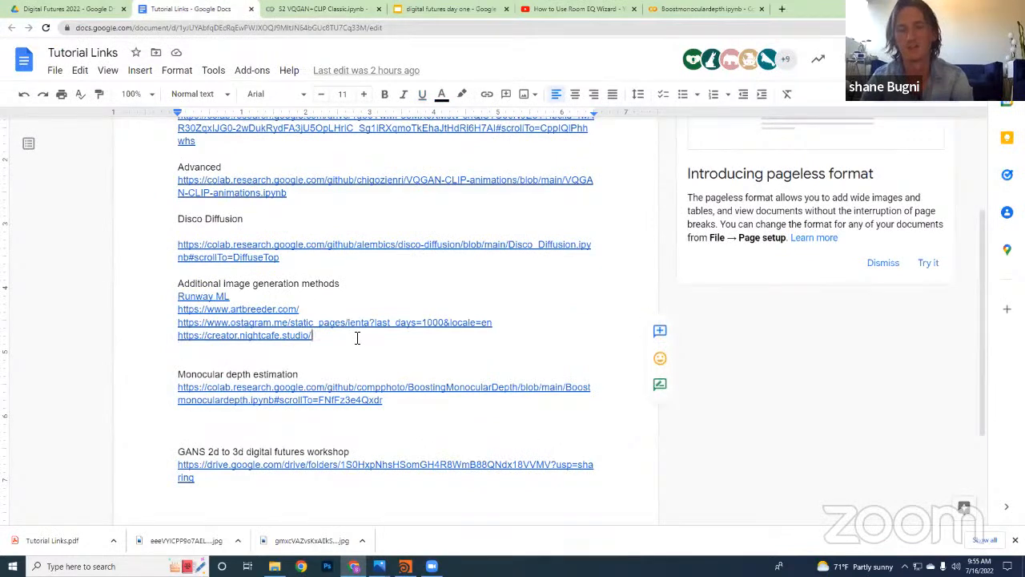
{"action": "left_click_drag", "start_coordinate": [357, 338], "coordinate": [166, 333]}
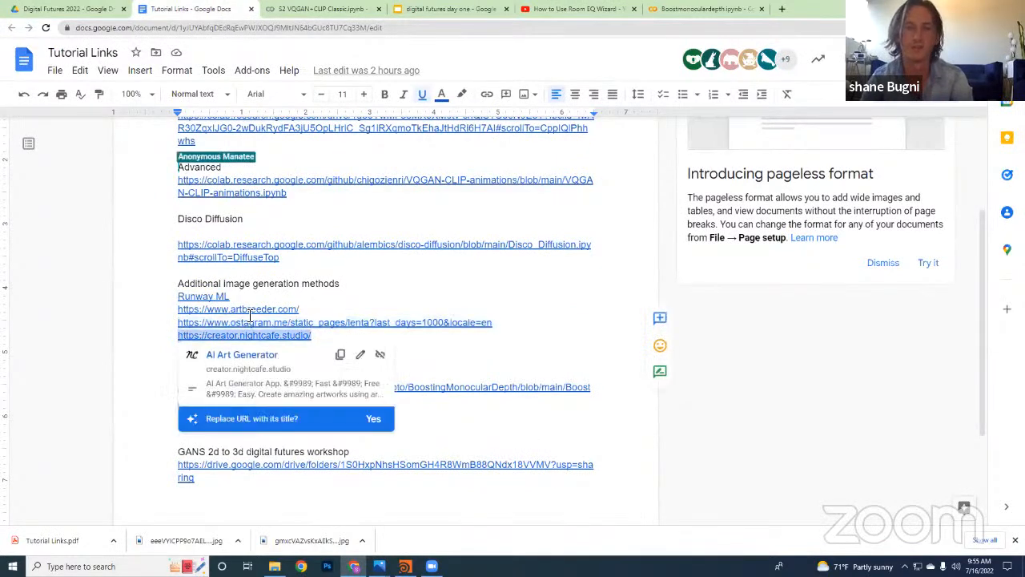
{"action": "left_click", "coordinate": [326, 308]}
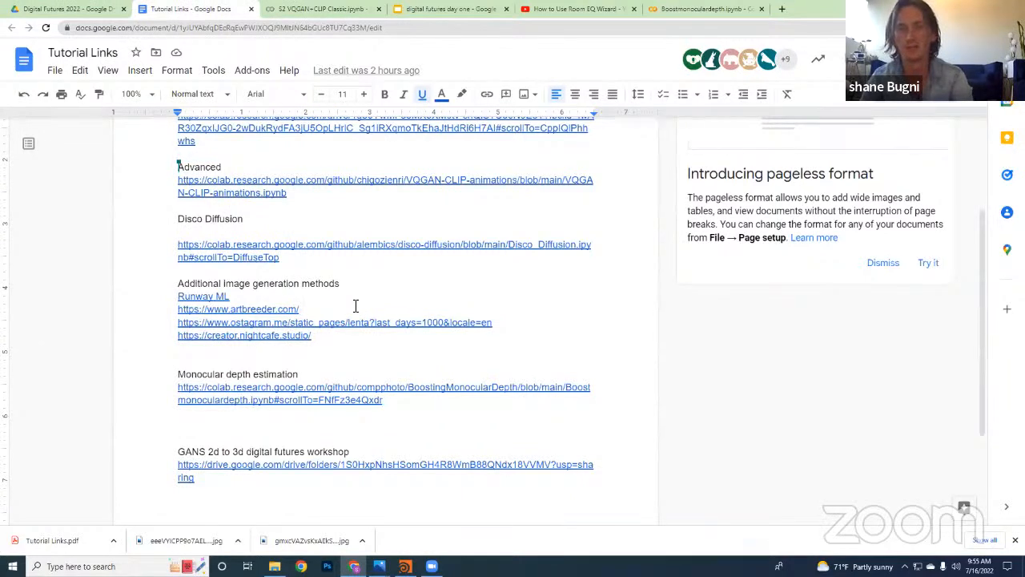
{"action": "left_click", "coordinate": [435, 365]}
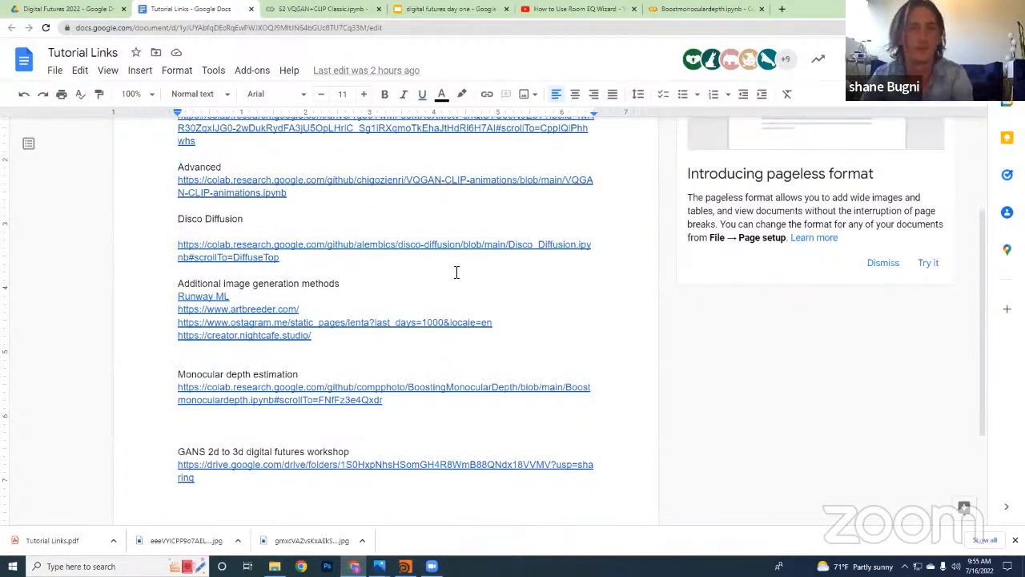
{"action": "left_click", "coordinate": [272, 8]}
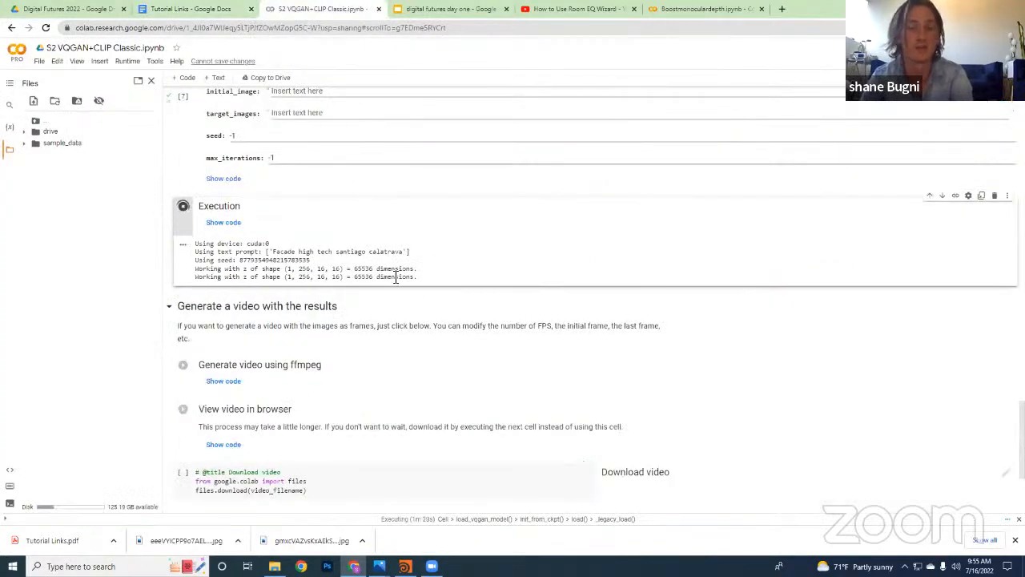
{"action": "left_click", "coordinate": [196, 8]}
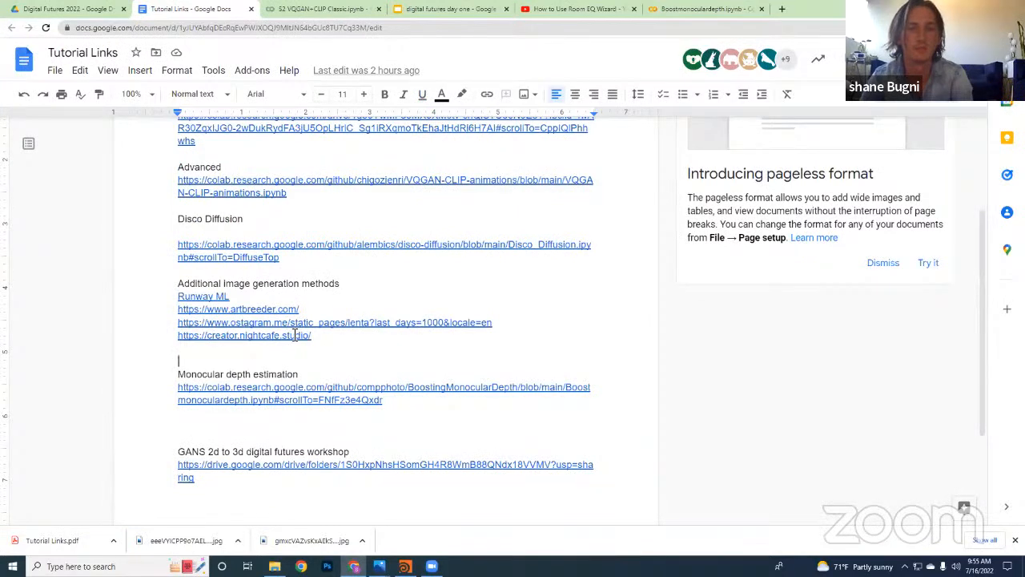
{"action": "left_click", "coordinate": [353, 339]}
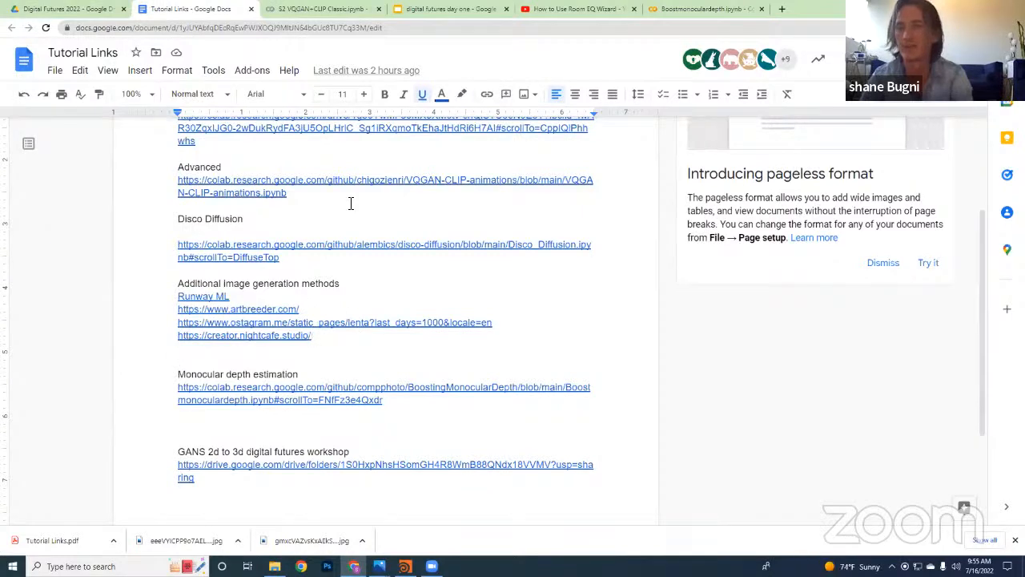
Return to the S2 VQGAN+CLIP Classic notebook and follow the Execution cell's loading progress and first image output
{"action": "left_click", "coordinate": [280, 10]}
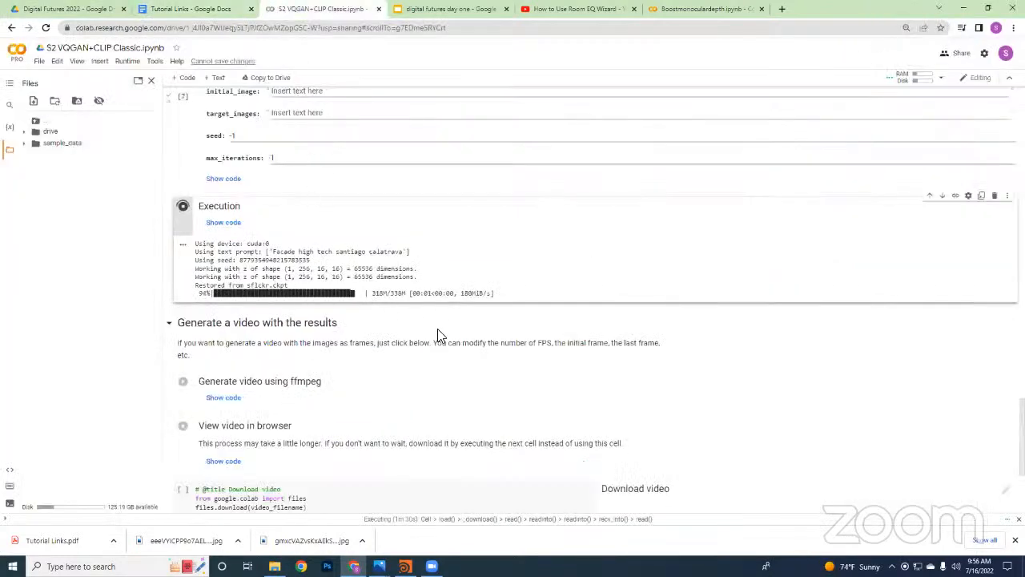
{"action": "scroll", "coordinate": [446, 337], "scroll_direction": "down", "scroll_amount": 1}
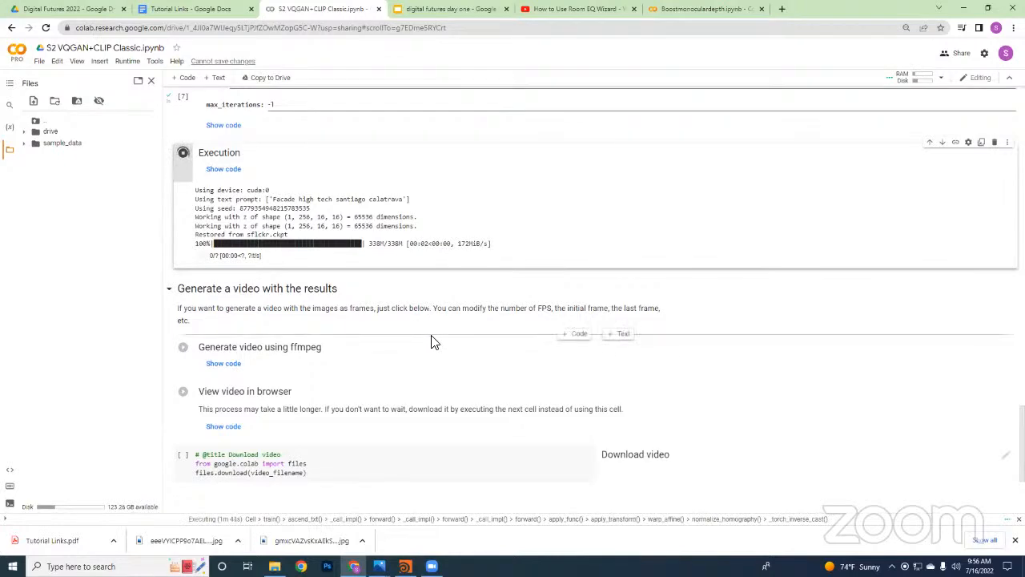
{"action": "scroll", "coordinate": [392, 390], "scroll_direction": "up", "scroll_amount": 5}
{"action": "scroll", "coordinate": [392, 390], "scroll_direction": "down", "scroll_amount": 2}
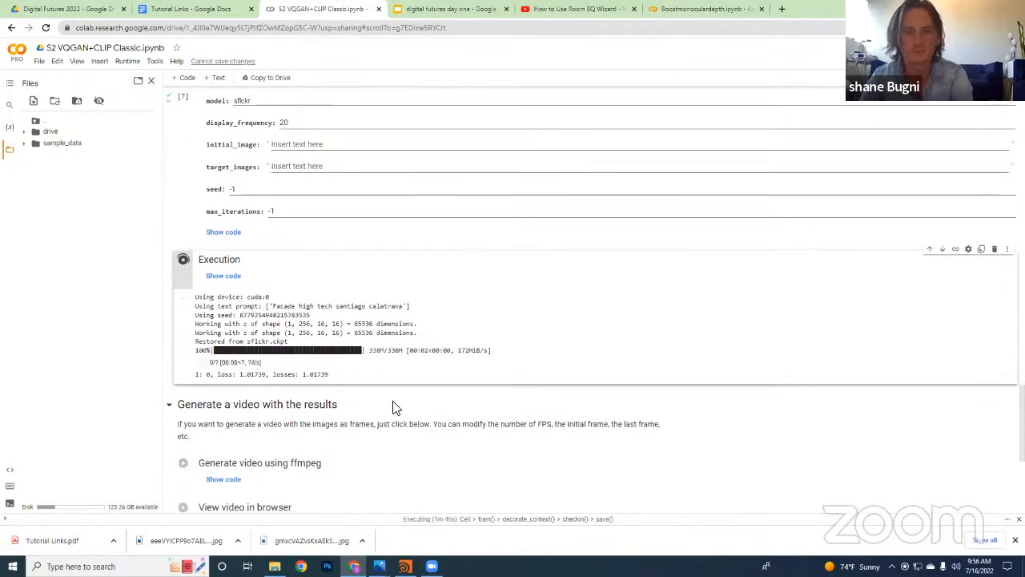
{"action": "scroll", "coordinate": [400, 409], "scroll_direction": "down", "scroll_amount": 2}
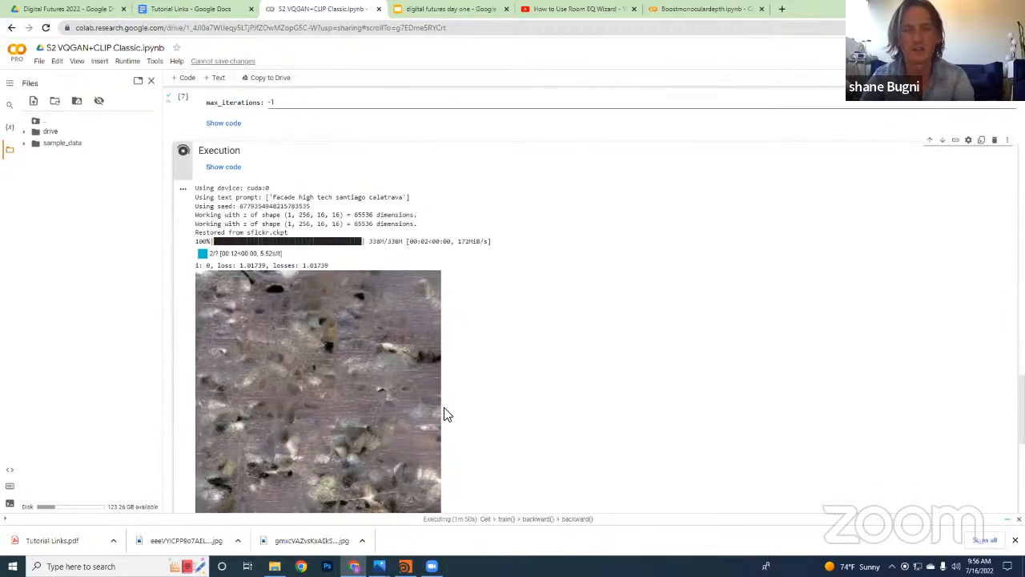
{"action": "scroll", "coordinate": [456, 424], "scroll_direction": "down", "scroll_amount": 3}
Review the notebook's setup cells from the Parameters back to Google Drive Integration, and return to the Execution output
{"action": "scroll", "coordinate": [469, 457], "scroll_direction": "up", "scroll_amount": 13}
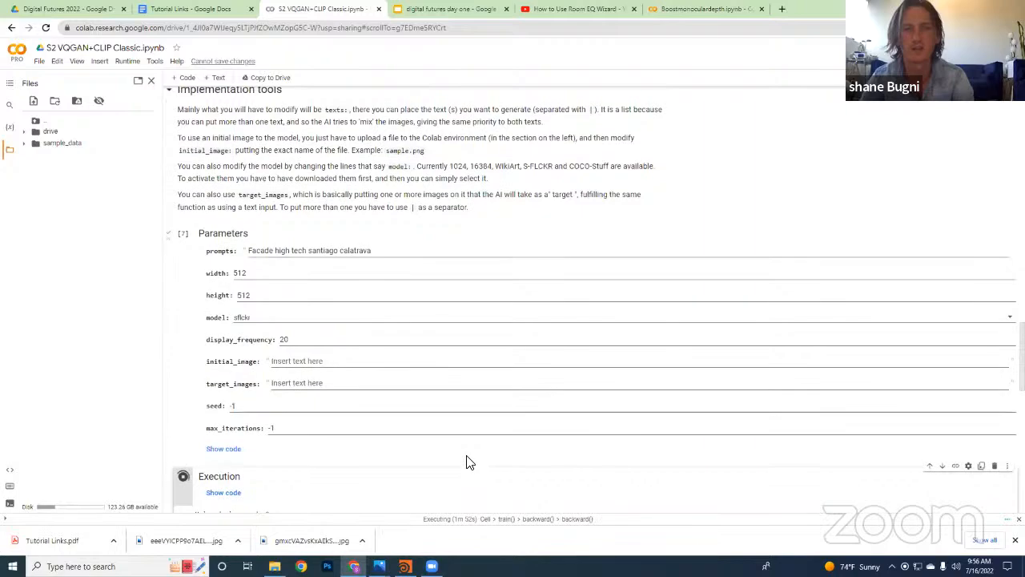
{"action": "scroll", "coordinate": [469, 461], "scroll_direction": "up", "scroll_amount": 10}
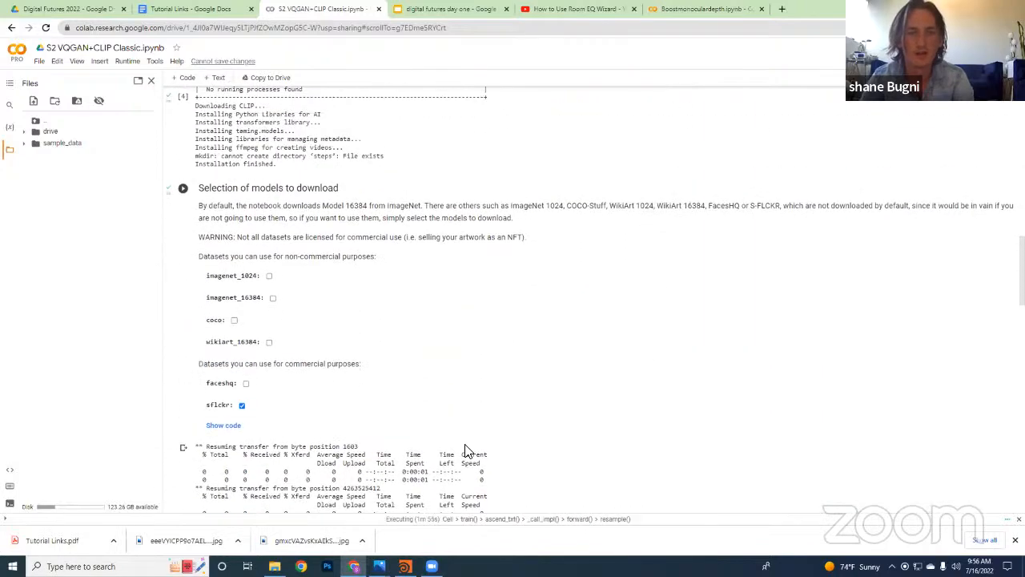
{"action": "scroll", "coordinate": [468, 452], "scroll_direction": "up", "scroll_amount": 4}
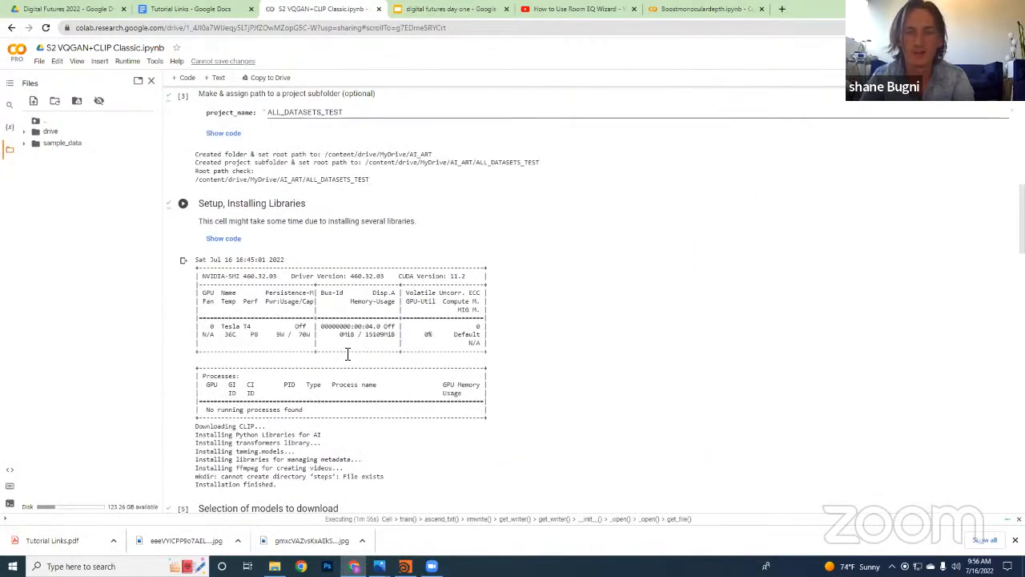
{"action": "scroll", "coordinate": [348, 357], "scroll_direction": "up", "scroll_amount": 5}
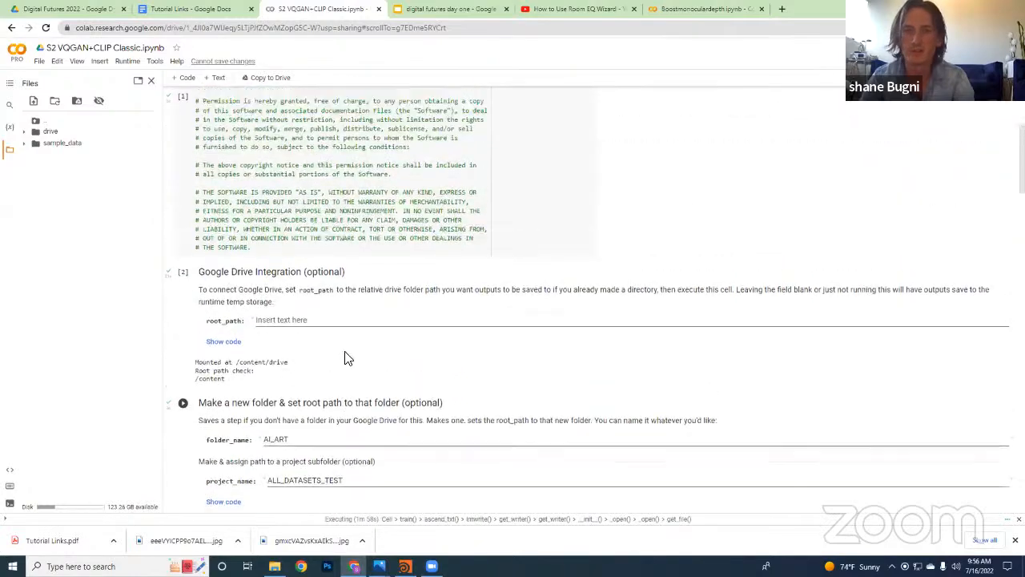
{"action": "scroll", "coordinate": [348, 358], "scroll_direction": "up", "scroll_amount": 3}
{"action": "scroll", "coordinate": [347, 358], "scroll_direction": "down", "scroll_amount": 7}
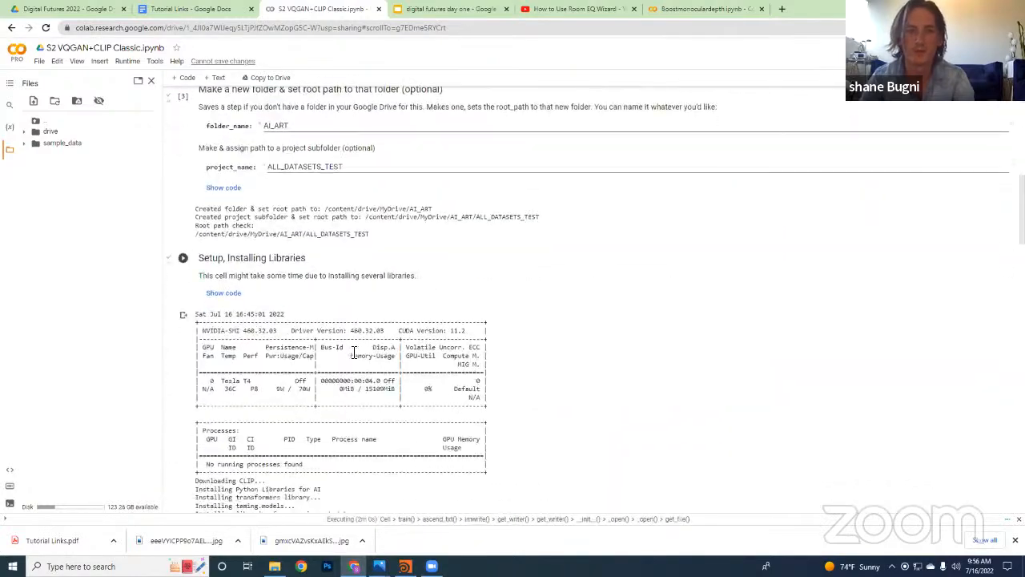
{"action": "scroll", "coordinate": [353, 353], "scroll_direction": "down", "scroll_amount": 10}
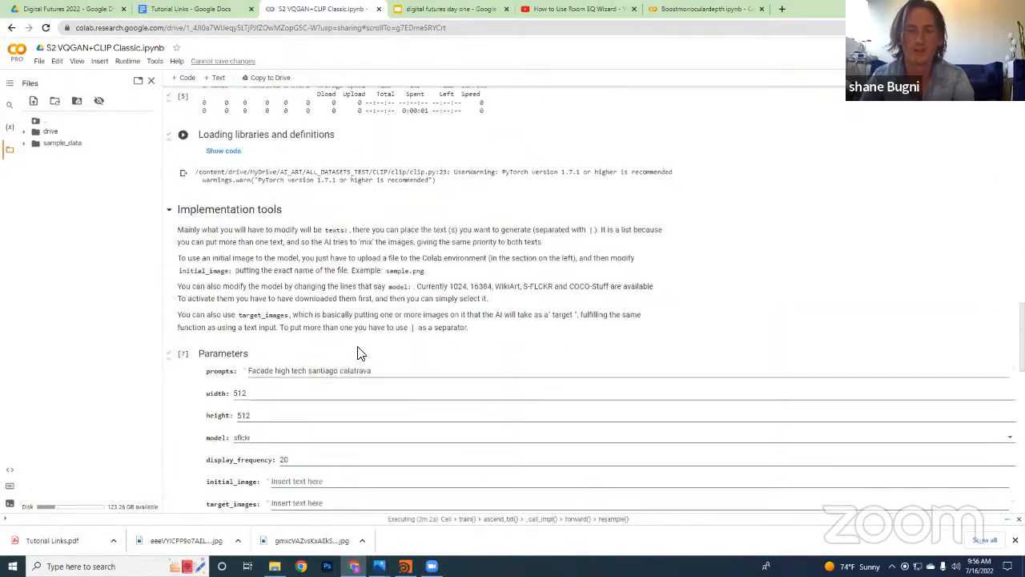
{"action": "scroll", "coordinate": [359, 352], "scroll_direction": "down", "scroll_amount": 6}
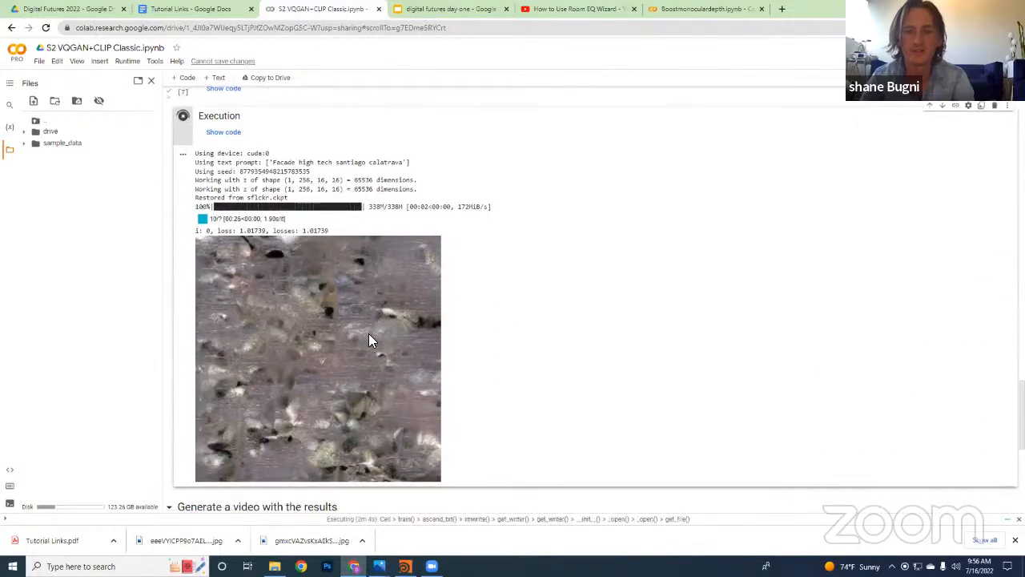
Look over the notebook's runtime commands and close the list without choosing any
{"action": "scroll", "coordinate": [369, 340], "scroll_direction": "up", "scroll_amount": 5}
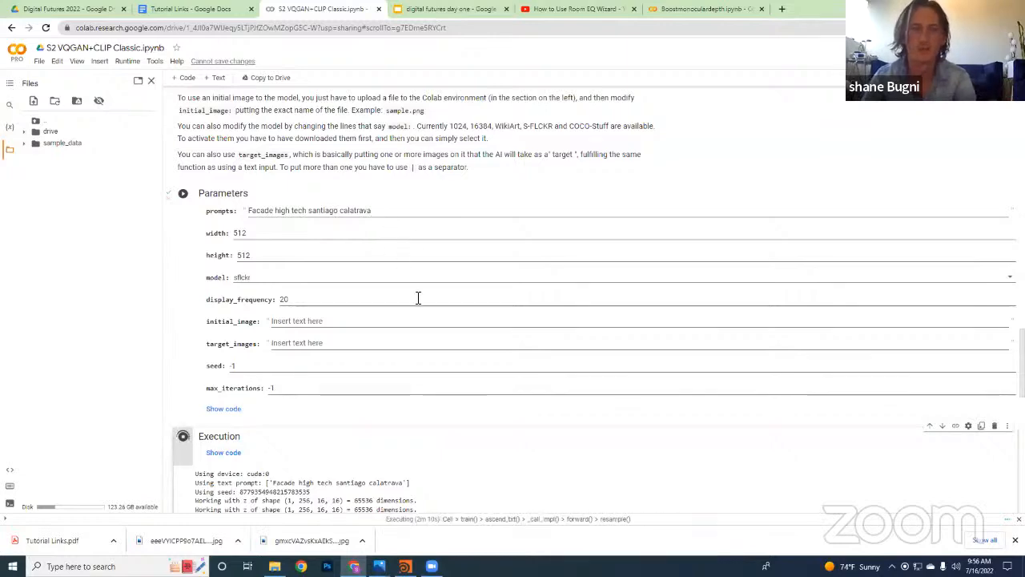
{"action": "scroll", "coordinate": [215, 142], "scroll_direction": "up", "scroll_amount": 2}
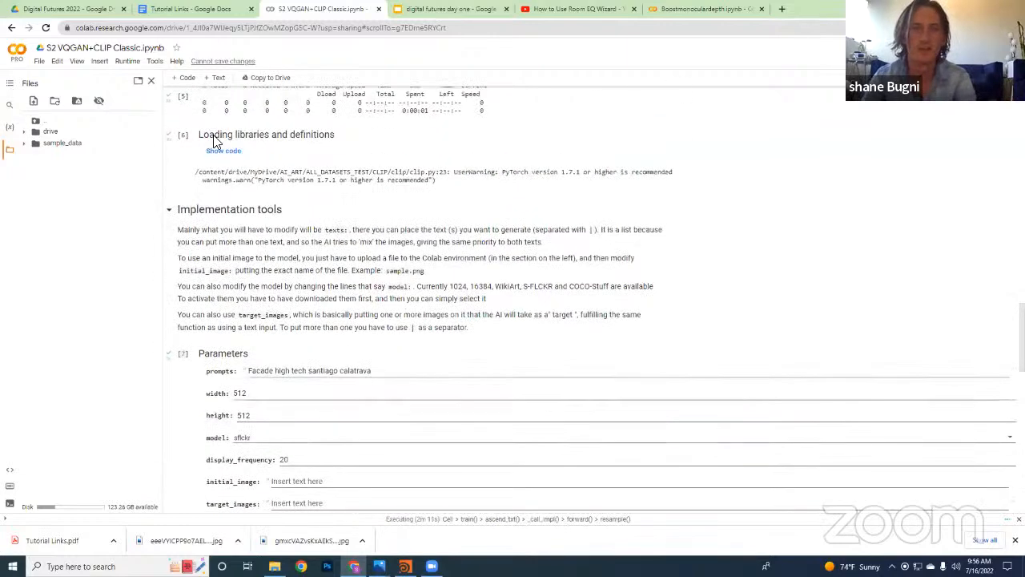
{"action": "left_click", "coordinate": [126, 61]}
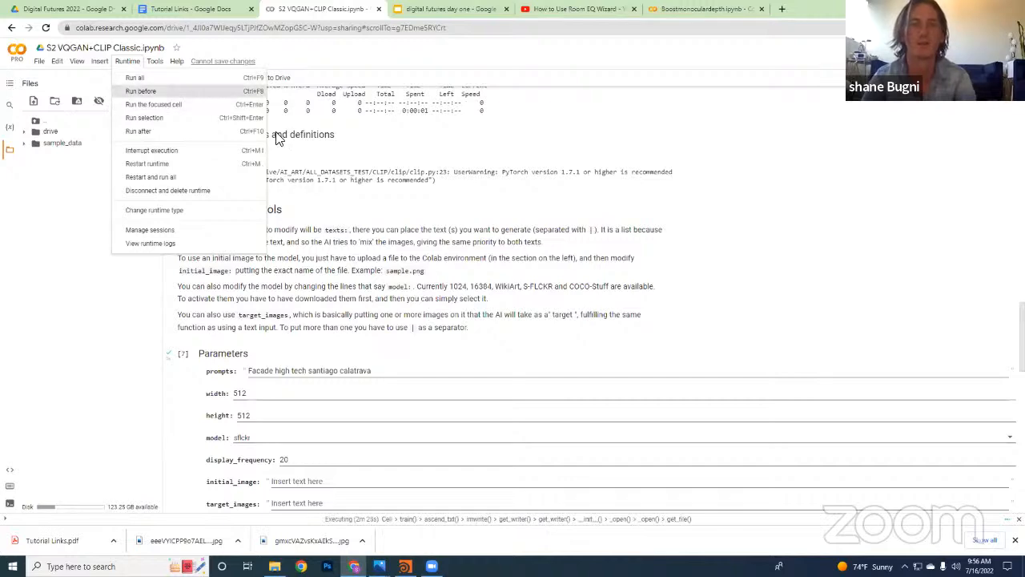
{"action": "left_click", "coordinate": [436, 313]}
Examine the generated facade image alongside the Parameters values, with a brief look at the Tutorial Links document
{"action": "scroll", "coordinate": [438, 310], "scroll_direction": "down", "scroll_amount": 15}
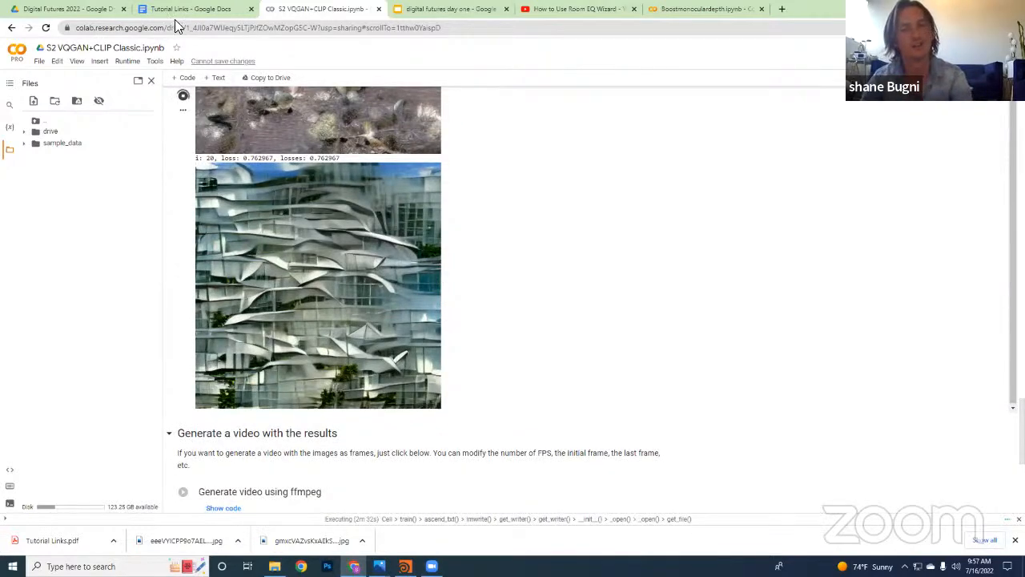
{"action": "left_click", "coordinate": [200, 8]}
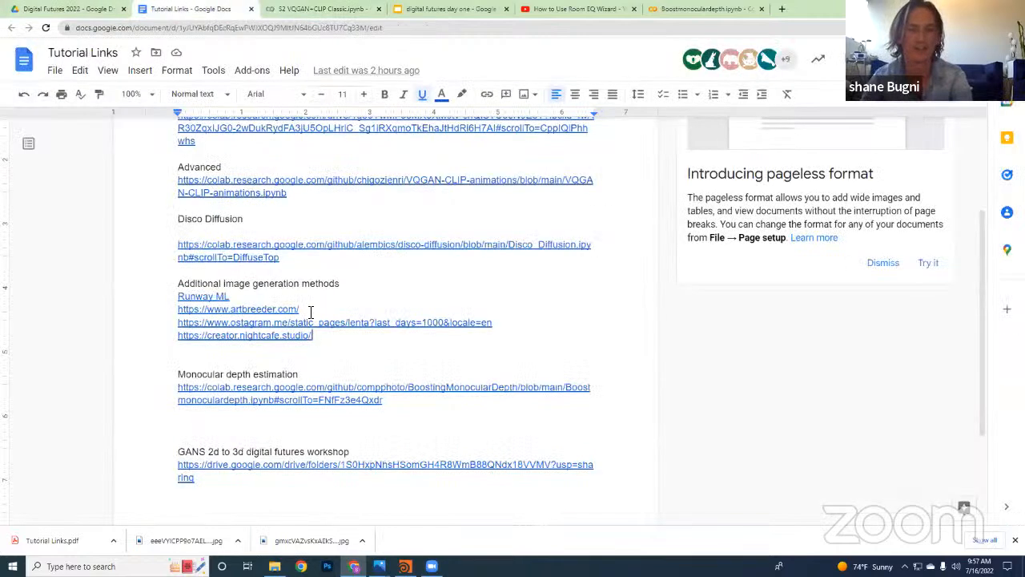
{"action": "left_click", "coordinate": [272, 10]}
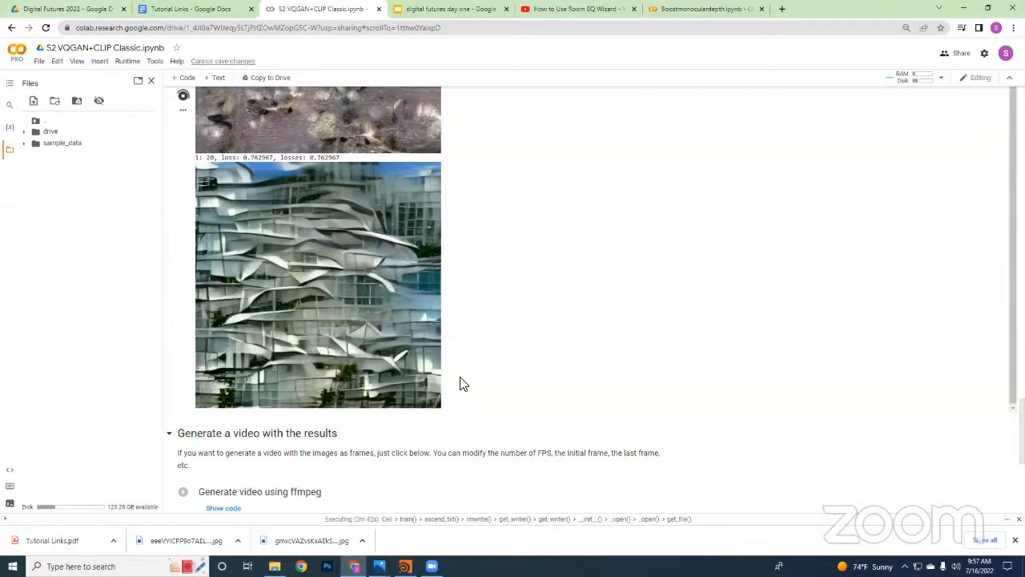
{"action": "scroll", "coordinate": [472, 376], "scroll_direction": "down", "scroll_amount": 1}
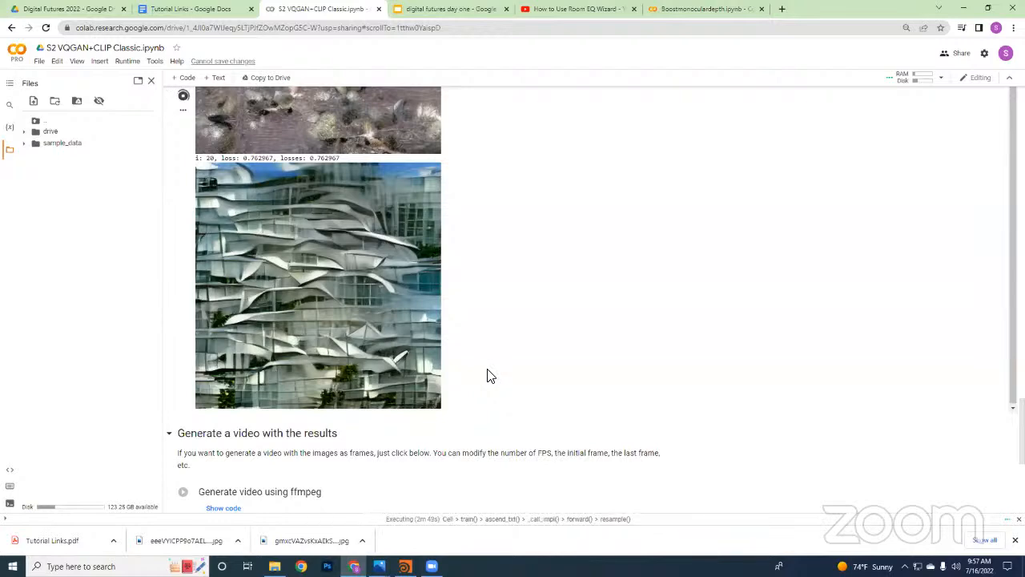
{"action": "scroll", "coordinate": [487, 368], "scroll_direction": "up", "scroll_amount": 10}
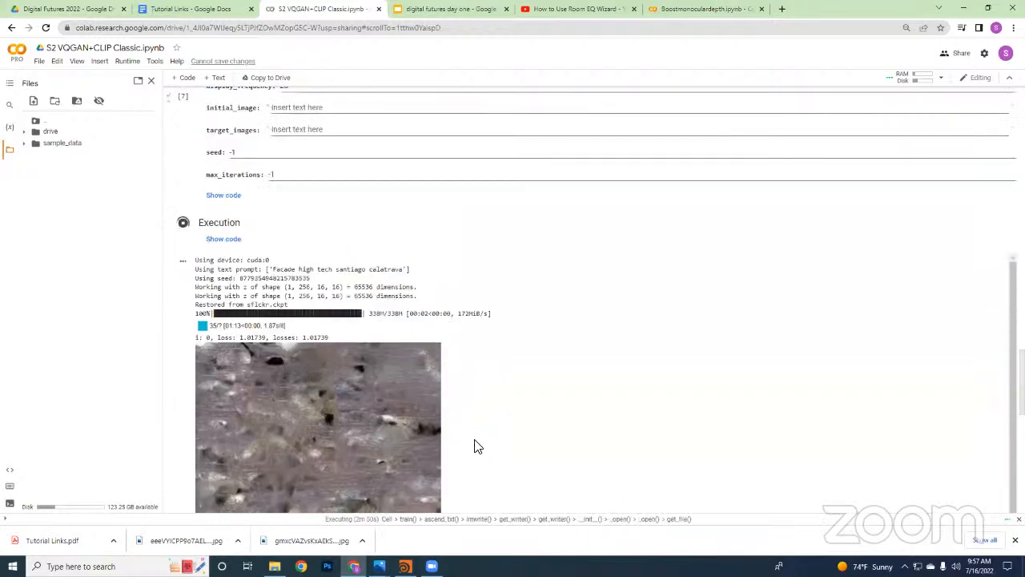
{"action": "scroll", "coordinate": [484, 352], "scroll_direction": "up", "scroll_amount": 3}
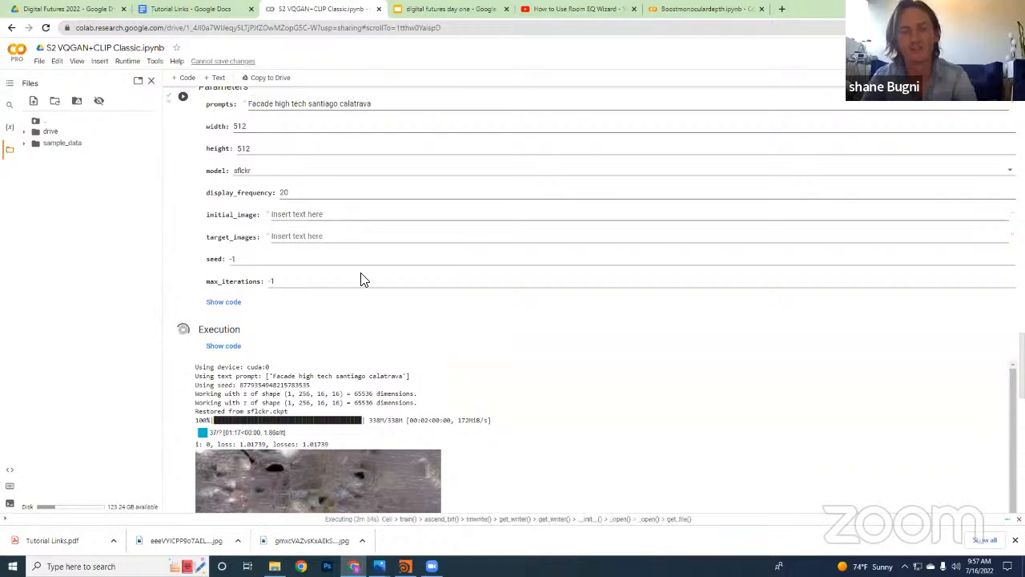
{"action": "scroll", "coordinate": [382, 294], "scroll_direction": "down", "scroll_amount": 15}
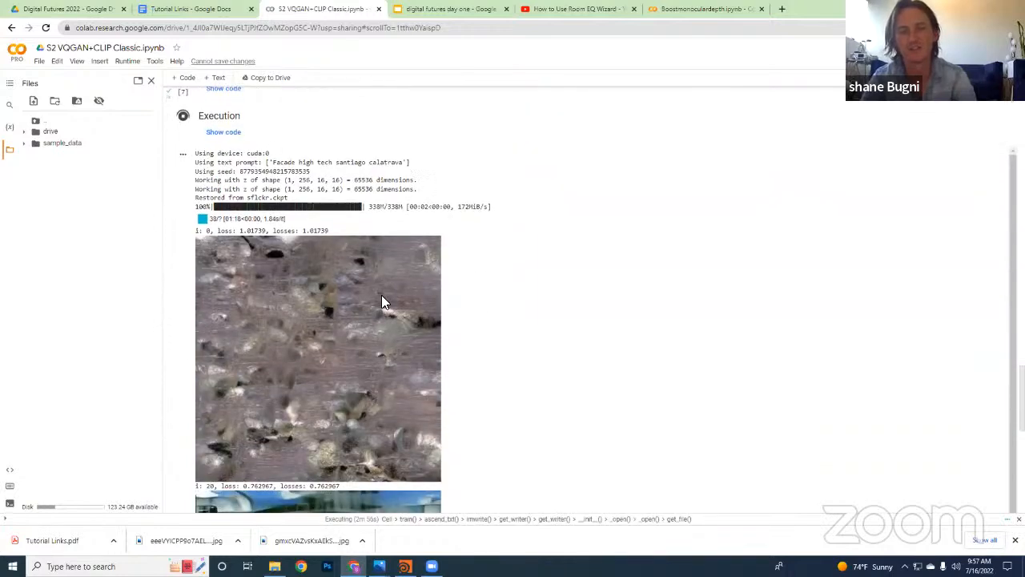
{"action": "scroll", "coordinate": [392, 303], "scroll_direction": "down", "scroll_amount": 3}
Compare the successive facade images in the Execution output, from the initial noise image to the newest iteration
{"action": "scroll", "coordinate": [451, 437], "scroll_direction": "up", "scroll_amount": 2}
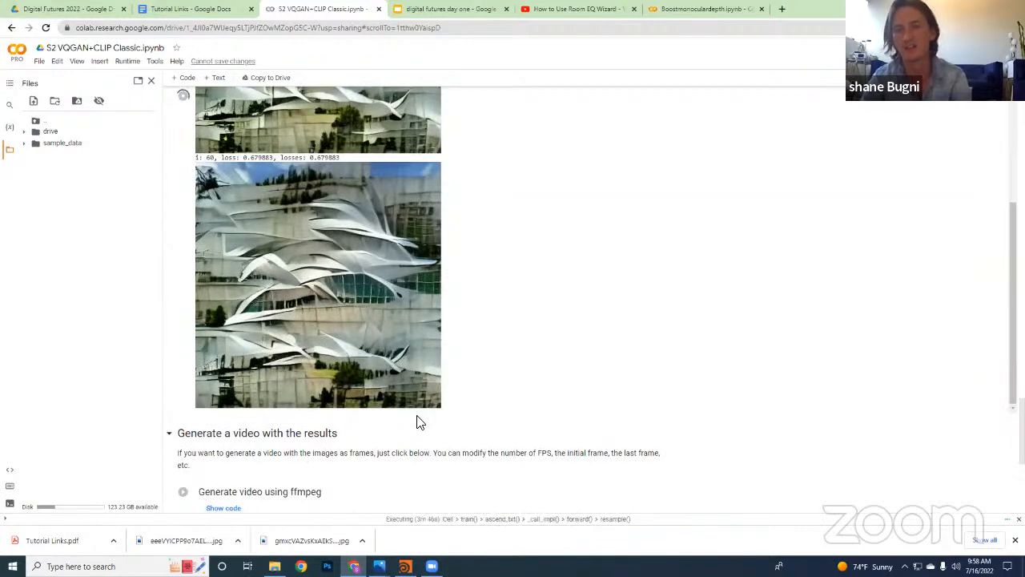
{"action": "scroll", "coordinate": [408, 458], "scroll_direction": "up", "scroll_amount": 5}
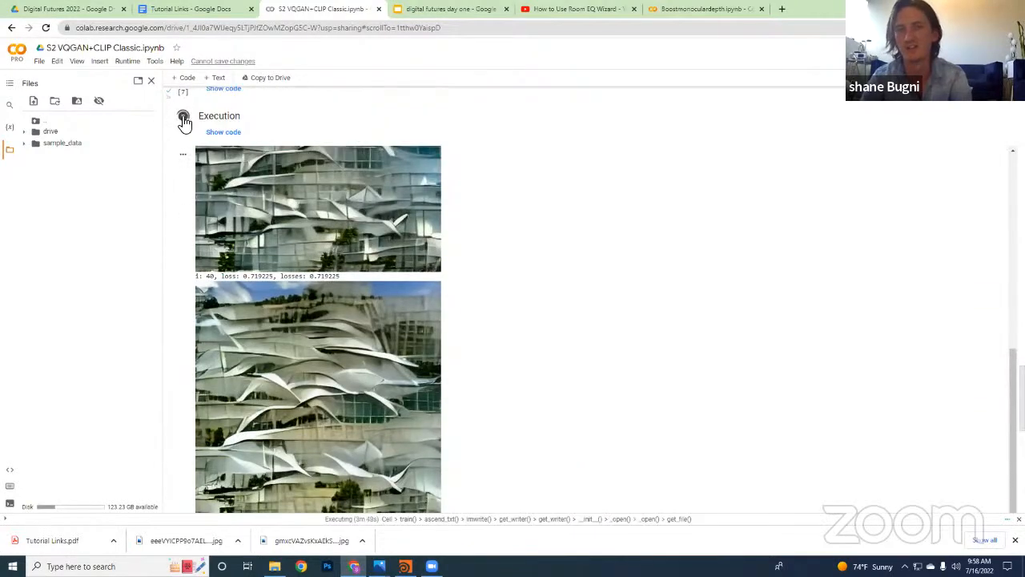
{"action": "scroll", "coordinate": [346, 301], "scroll_direction": "up", "scroll_amount": 10}
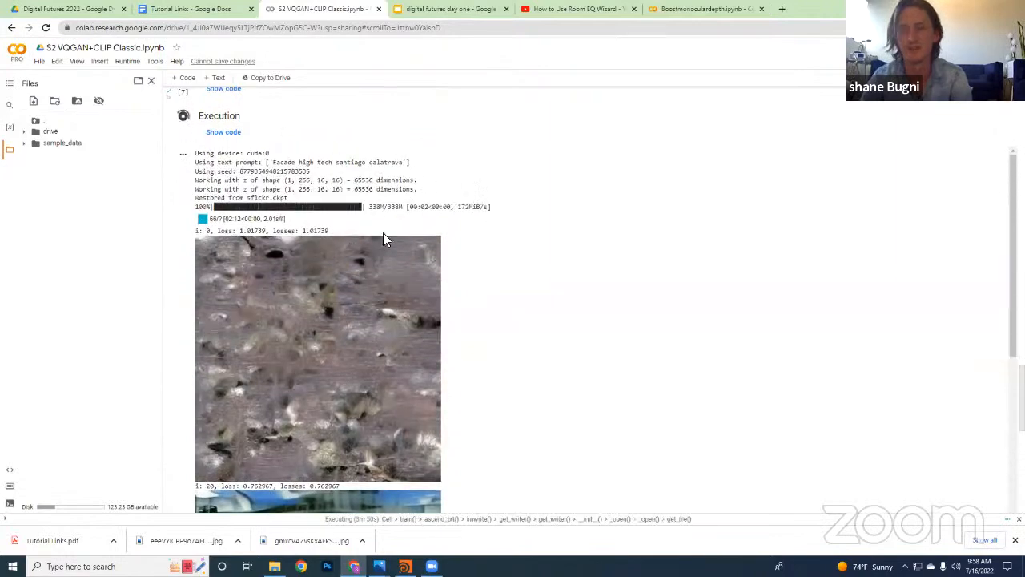
{"action": "scroll", "coordinate": [412, 324], "scroll_direction": "down", "scroll_amount": 10}
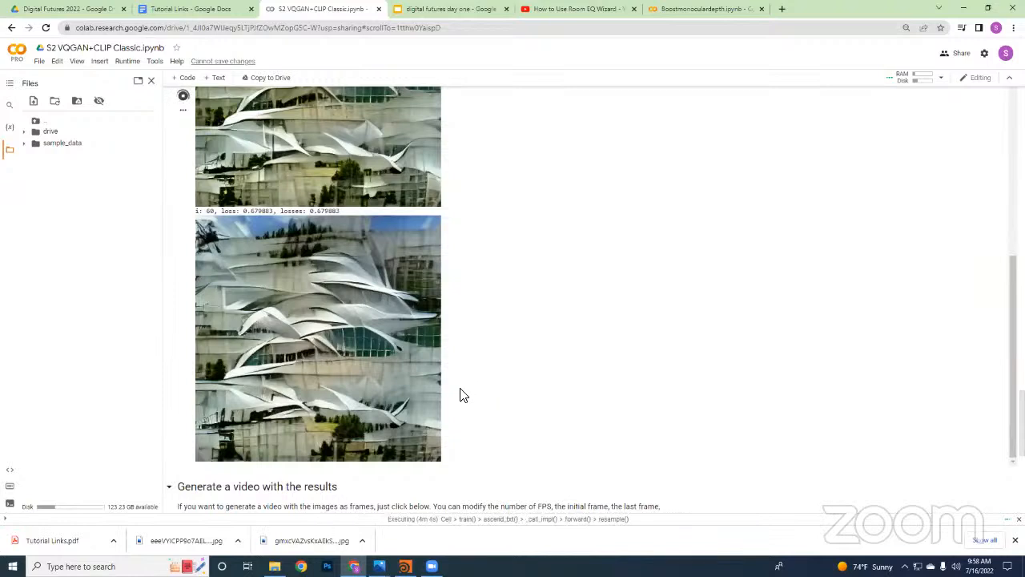
{"action": "scroll", "coordinate": [450, 420], "scroll_direction": "down", "scroll_amount": 1}
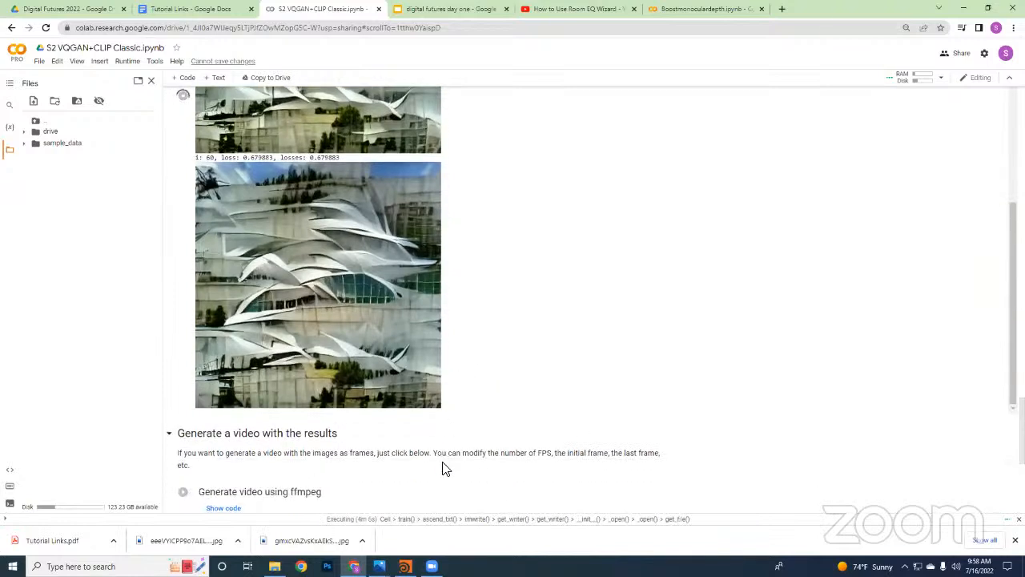
{"action": "scroll", "coordinate": [444, 467], "scroll_direction": "up", "scroll_amount": 1}
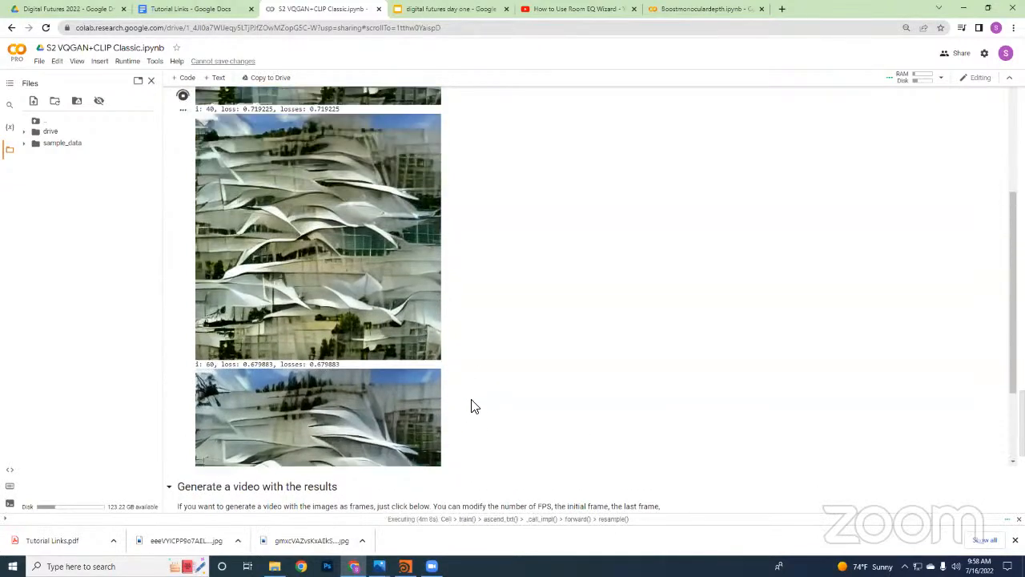
{"action": "scroll", "coordinate": [471, 405], "scroll_direction": "up", "scroll_amount": 3}
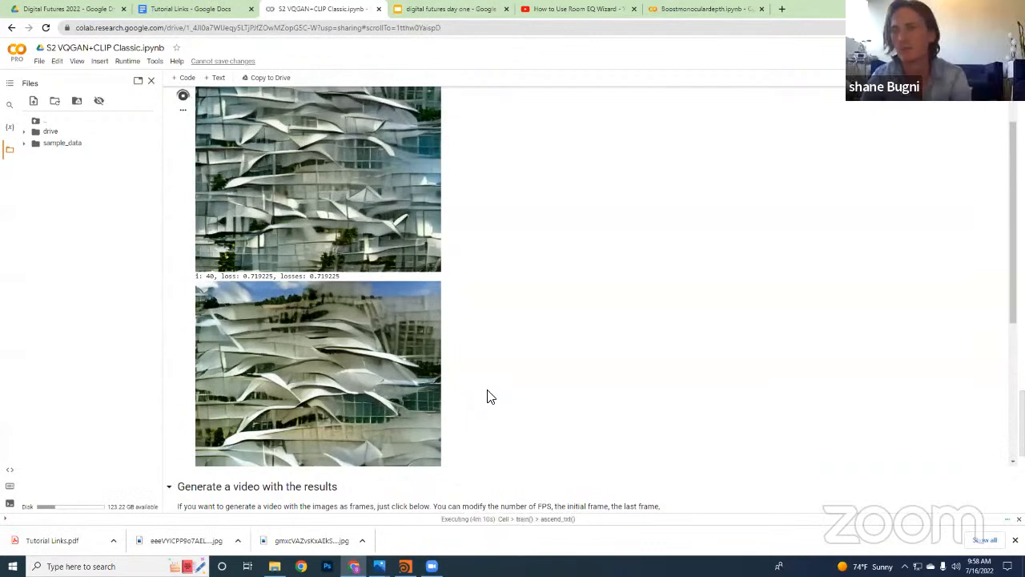
{"action": "scroll", "coordinate": [486, 395], "scroll_direction": "down", "scroll_amount": 1}
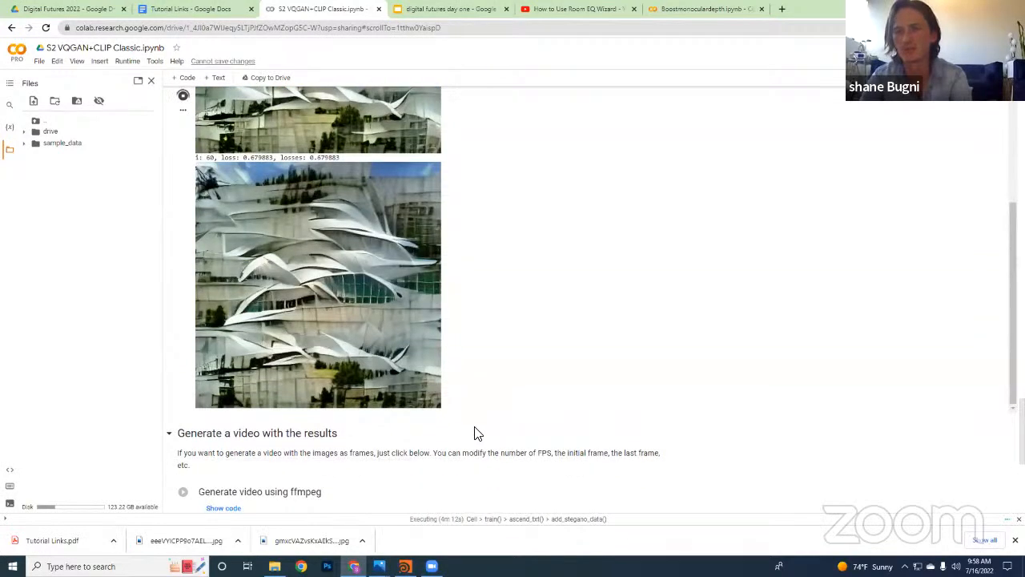
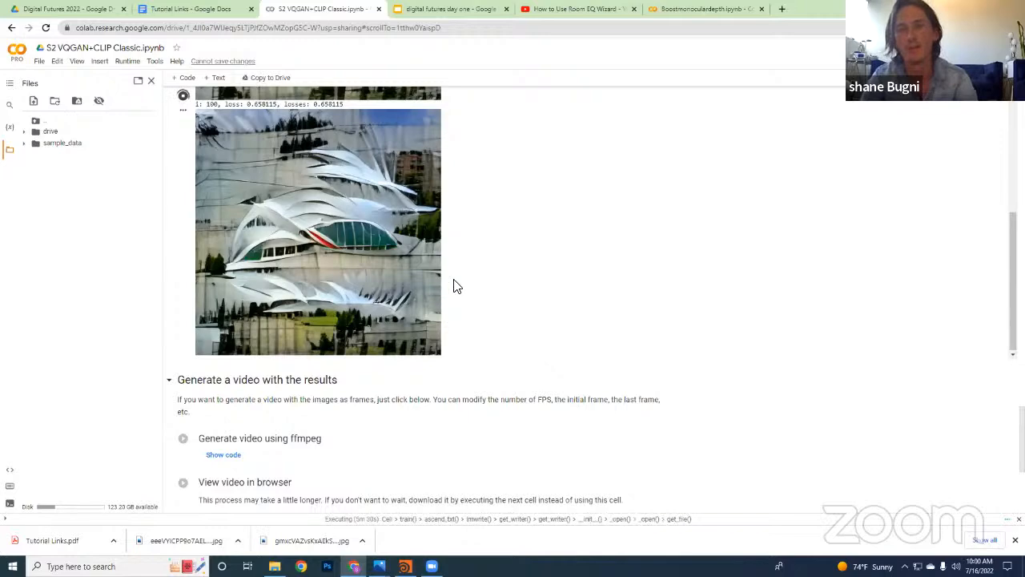
Compare the newest Calatrava-style facade images as they arrive in the Execution output
{"action": "scroll", "coordinate": [455, 284], "scroll_direction": "up", "scroll_amount": 3}
{"action": "scroll", "coordinate": [466, 277], "scroll_direction": "down", "scroll_amount": 5}
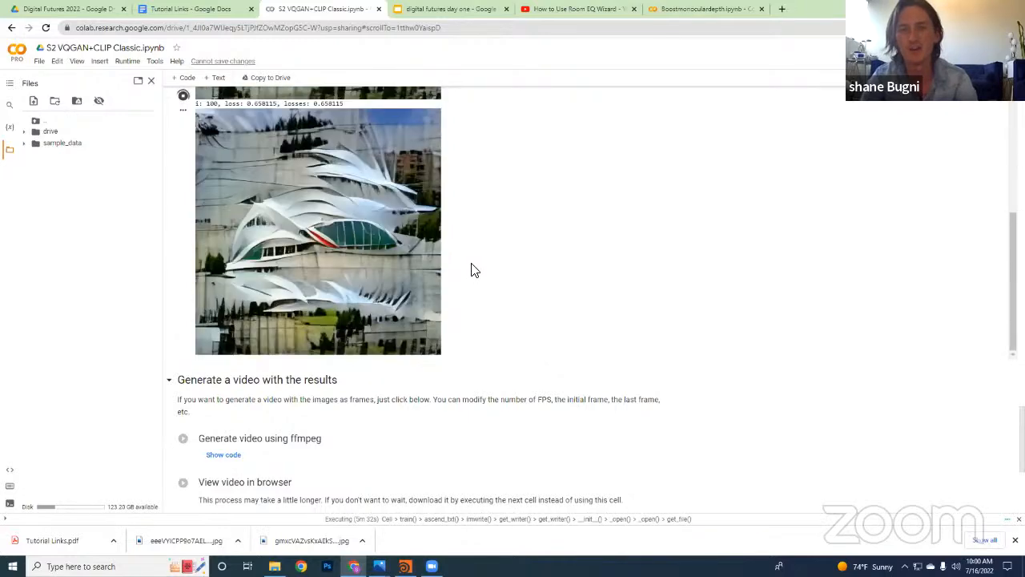
{"action": "scroll", "coordinate": [471, 284], "scroll_direction": "up", "scroll_amount": 3}
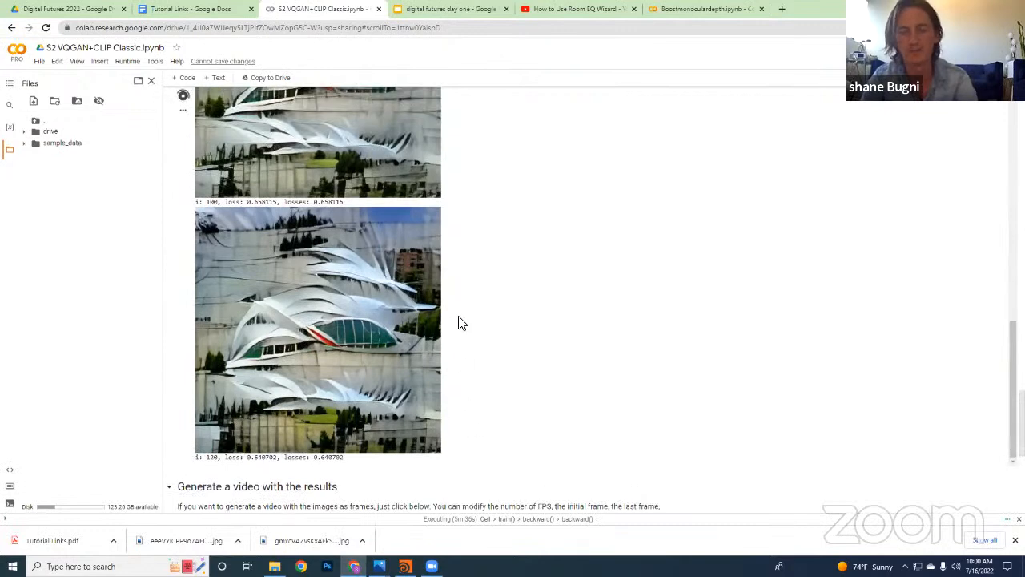
{"action": "scroll", "coordinate": [463, 329], "scroll_direction": "down", "scroll_amount": 3}
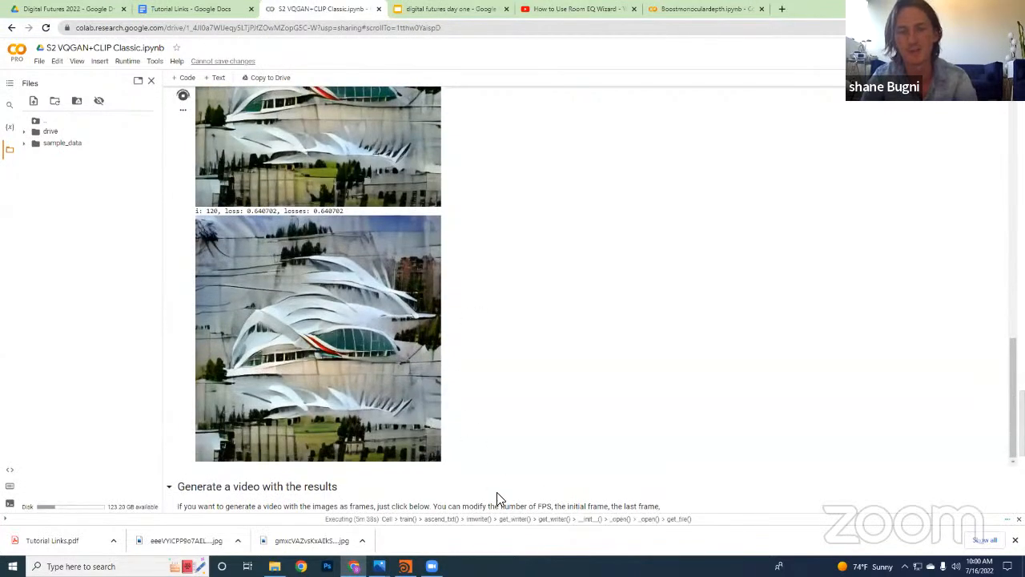
{"action": "scroll", "coordinate": [484, 495], "scroll_direction": "down", "scroll_amount": 1}
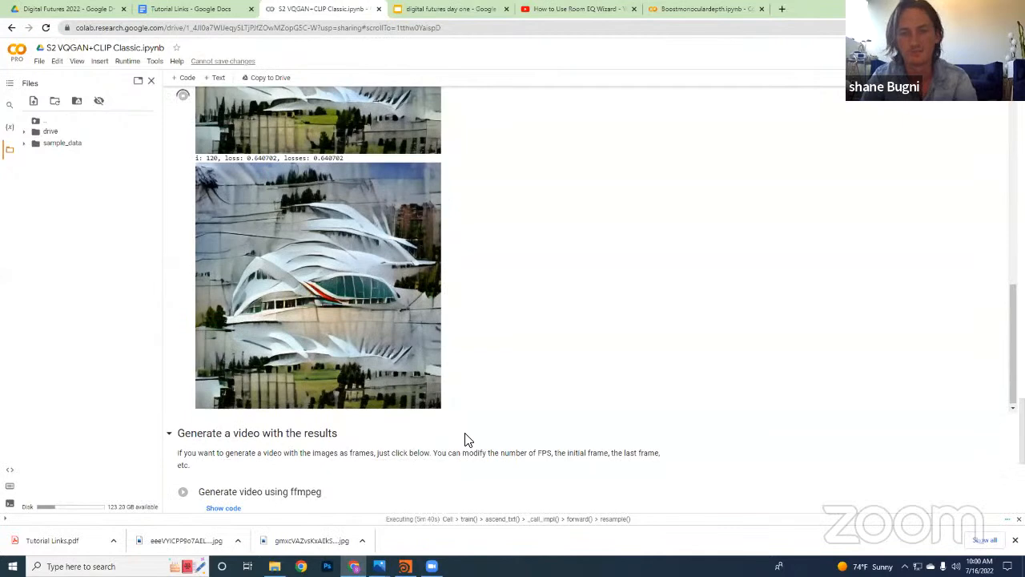
{"action": "scroll", "coordinate": [428, 335], "scroll_direction": "up", "scroll_amount": 1}
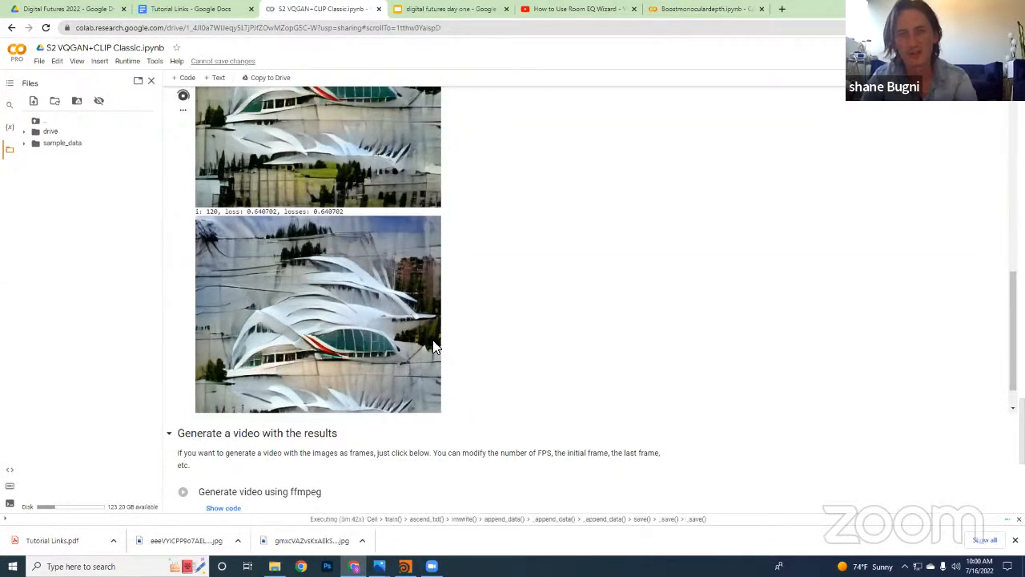
Stop the running Execution cell to end the current facade generation
{"action": "scroll", "coordinate": [434, 355], "scroll_direction": "up", "scroll_amount": 3}
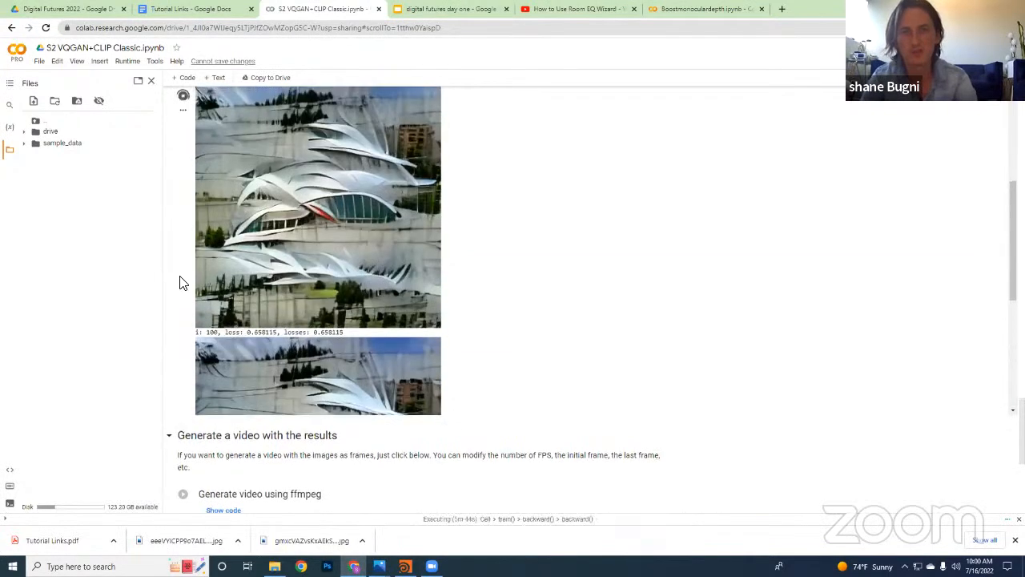
{"action": "scroll", "coordinate": [181, 281], "scroll_direction": "up", "scroll_amount": 5}
{"action": "scroll", "coordinate": [183, 332], "scroll_direction": "down", "scroll_amount": 4}
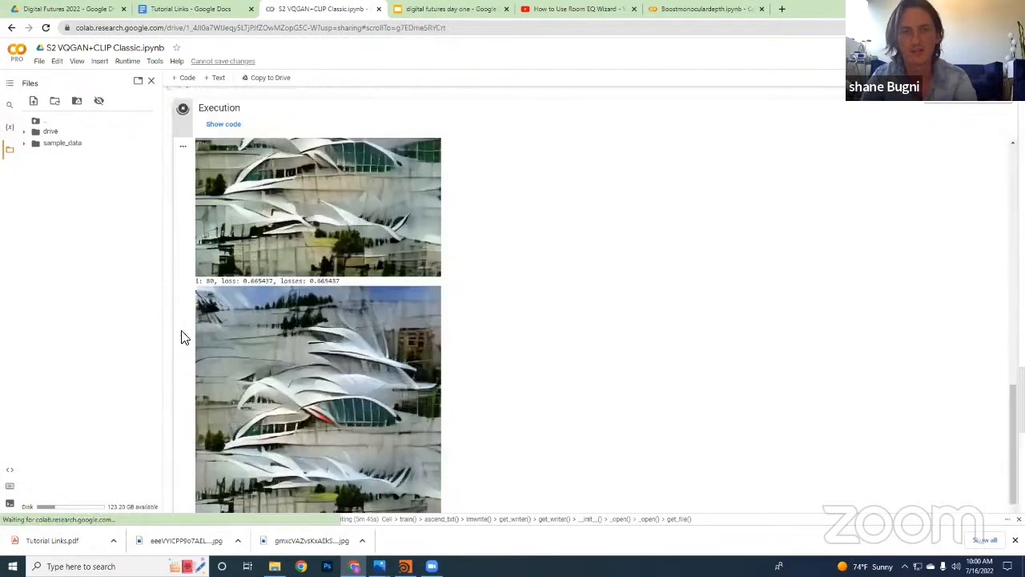
{"action": "left_click", "coordinate": [184, 110]}
Replace the architect's name in the Parameters prompt so it reads "Facade high tech cyberpunk"
{"action": "scroll", "coordinate": [308, 267], "scroll_direction": "up", "scroll_amount": 2}
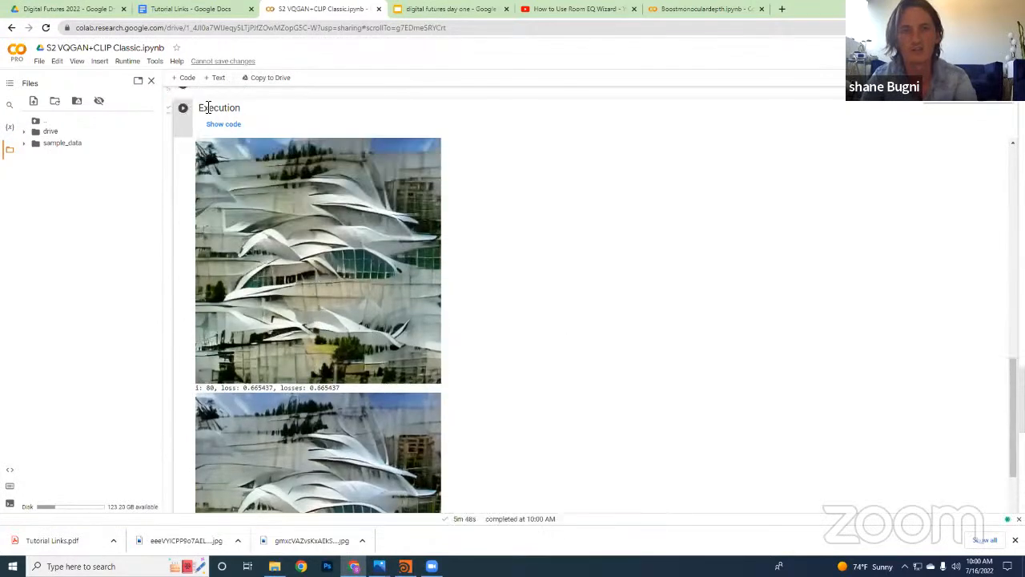
{"action": "scroll", "coordinate": [280, 216], "scroll_direction": "up", "scroll_amount": 2}
{"action": "scroll", "coordinate": [274, 199], "scroll_direction": "up", "scroll_amount": 3}
{"action": "left_click_drag", "start_coordinate": [387, 150], "coordinate": [311, 149]}
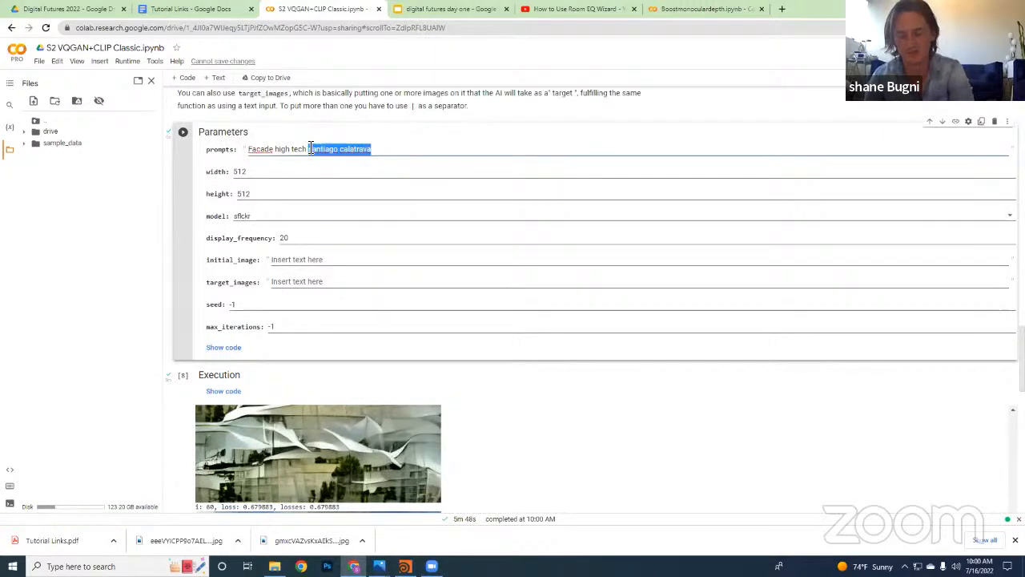
{"action": "key", "text": "BackSpace"}
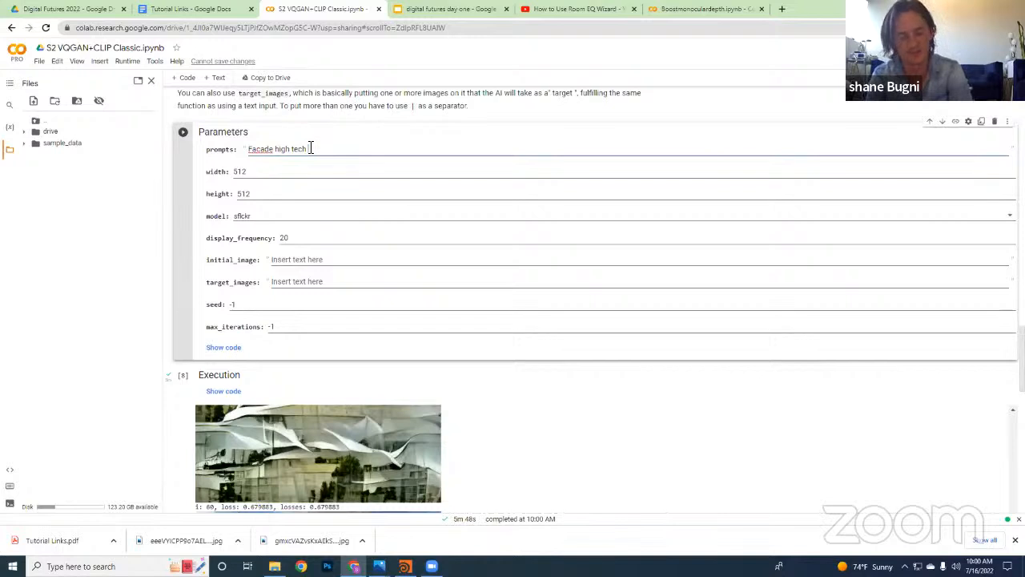
{"action": "type", "text": "cyber"}
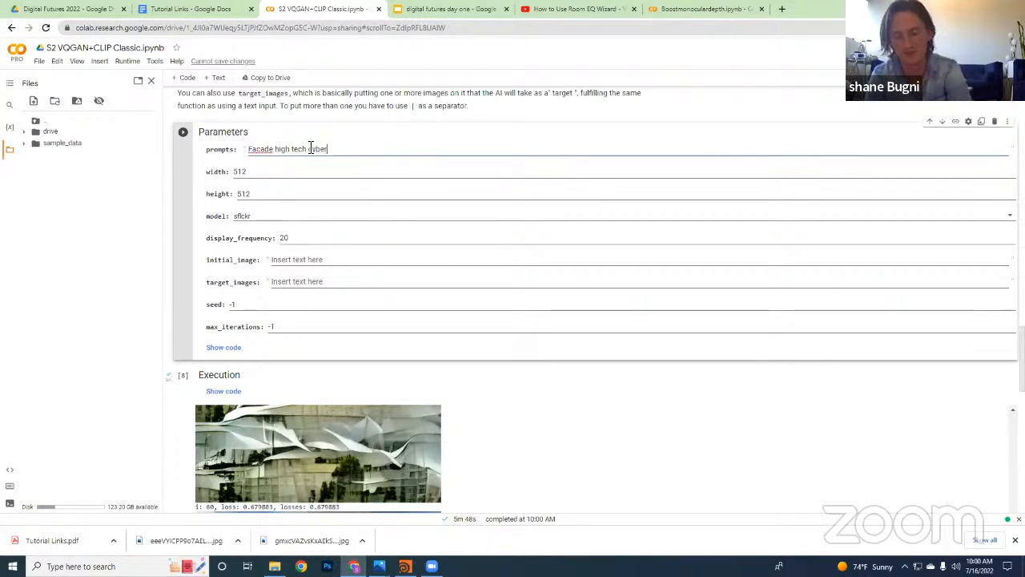
{"action": "type", "text": "punk"}
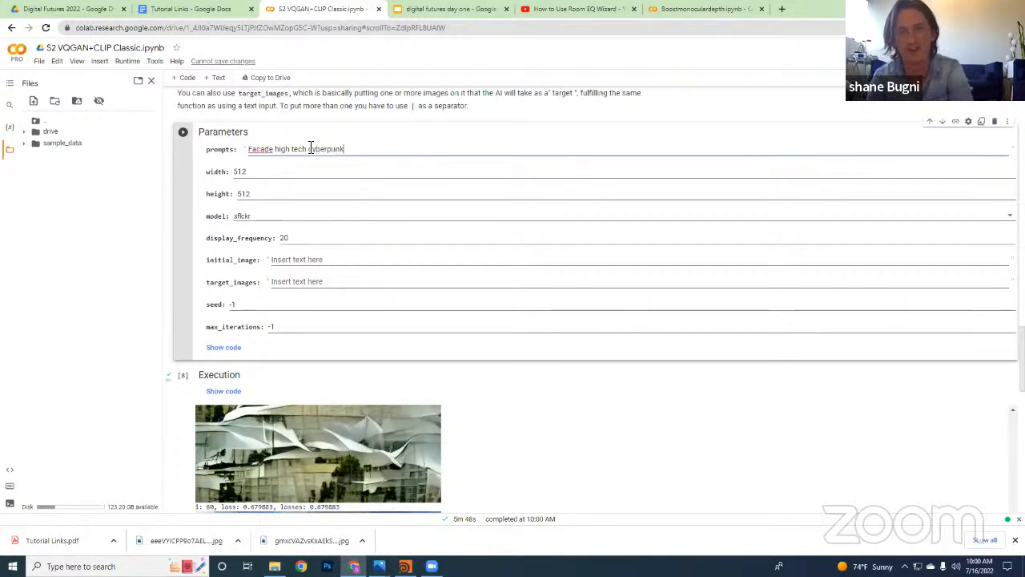
Run the Parameters cell with the new prompt and restart the Execution cell
{"action": "left_click", "coordinate": [184, 134]}
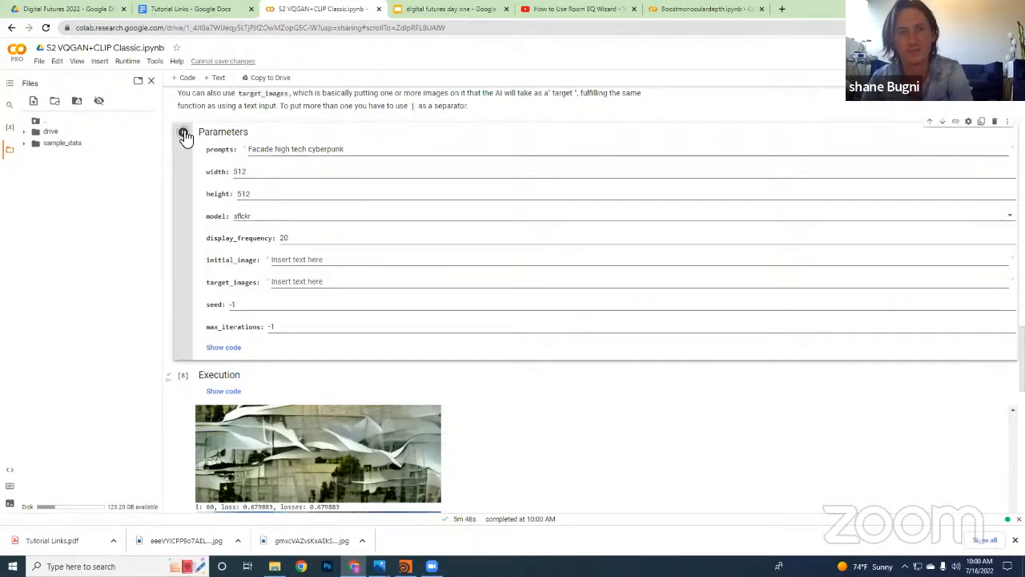
{"action": "scroll", "coordinate": [240, 356], "scroll_direction": "down", "scroll_amount": 1}
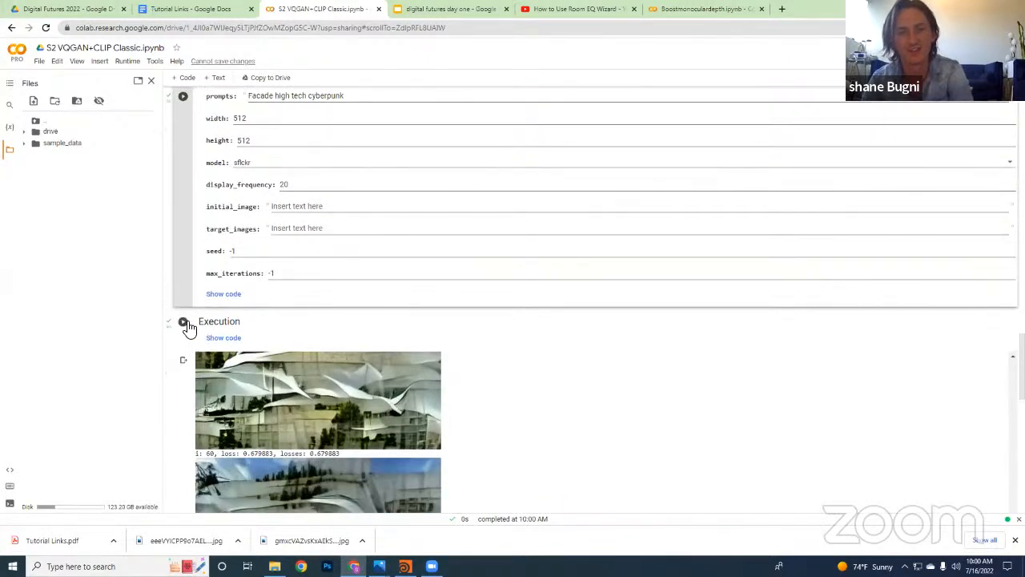
{"action": "scroll", "coordinate": [187, 327], "scroll_direction": "down", "scroll_amount": 3}
{"action": "left_click", "coordinate": [184, 110]}
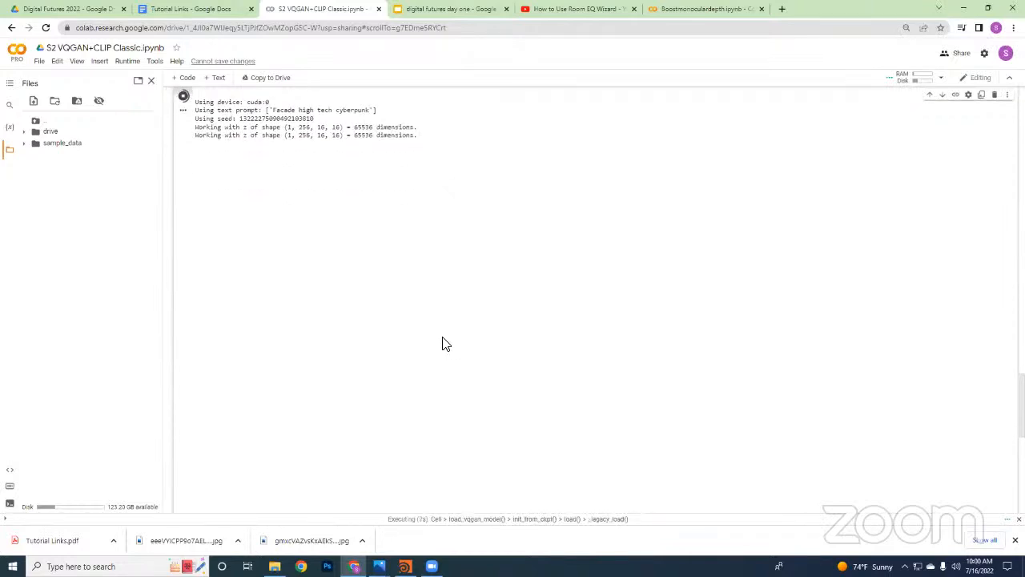
Follow the cyberpunk run's output from the initial noise image to the iteration 20 facade
{"action": "scroll", "coordinate": [444, 344], "scroll_direction": "down", "scroll_amount": 1}
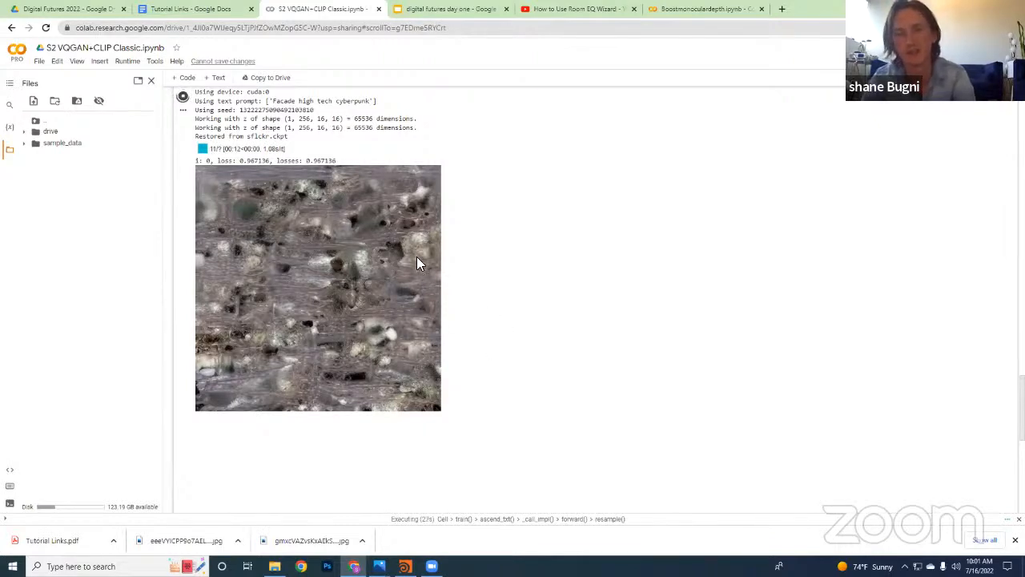
{"action": "scroll", "coordinate": [432, 272], "scroll_direction": "down", "scroll_amount": 2}
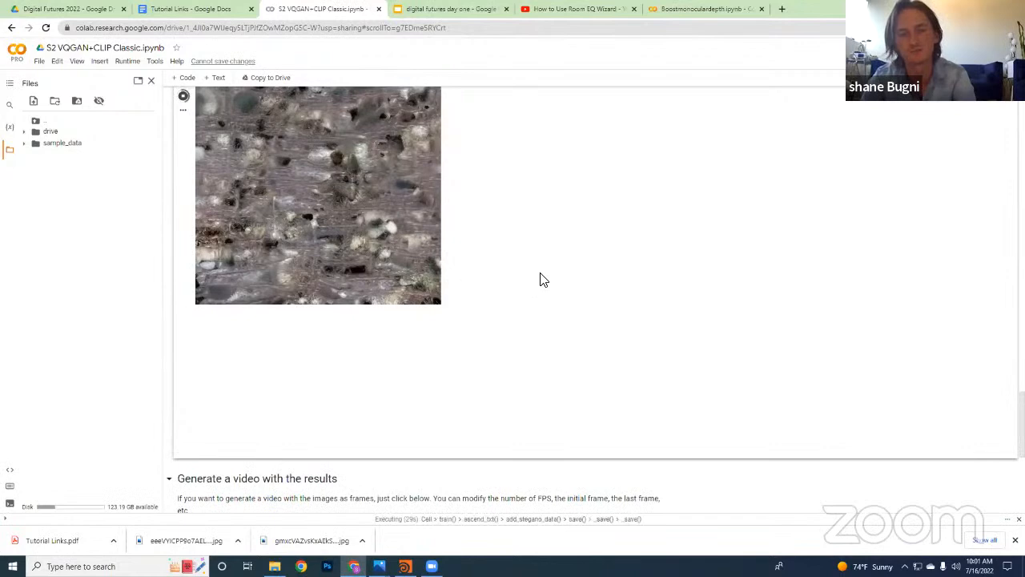
{"action": "scroll", "coordinate": [451, 298], "scroll_direction": "up", "scroll_amount": 3}
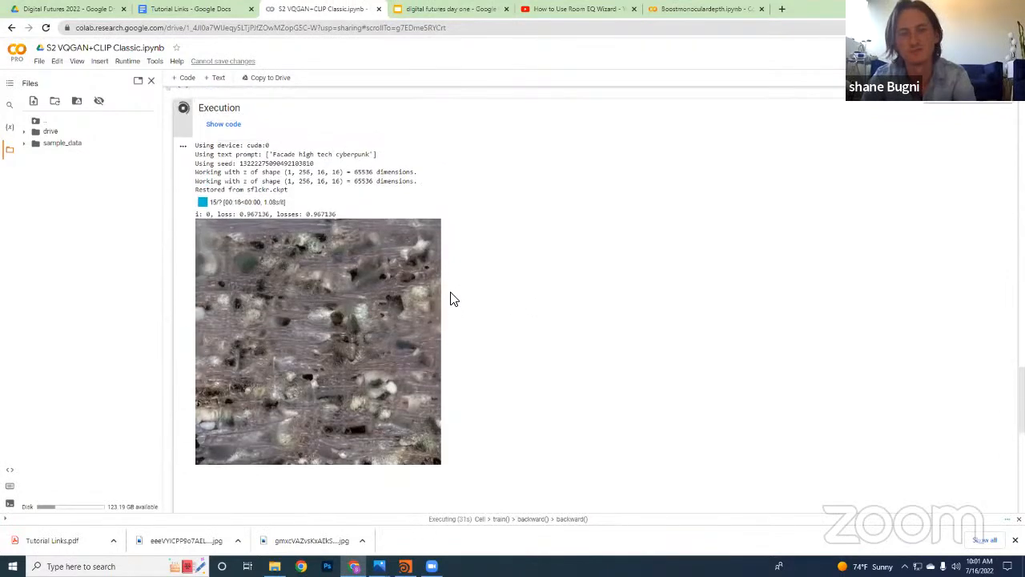
{"action": "scroll", "coordinate": [451, 298], "scroll_direction": "down", "scroll_amount": 1}
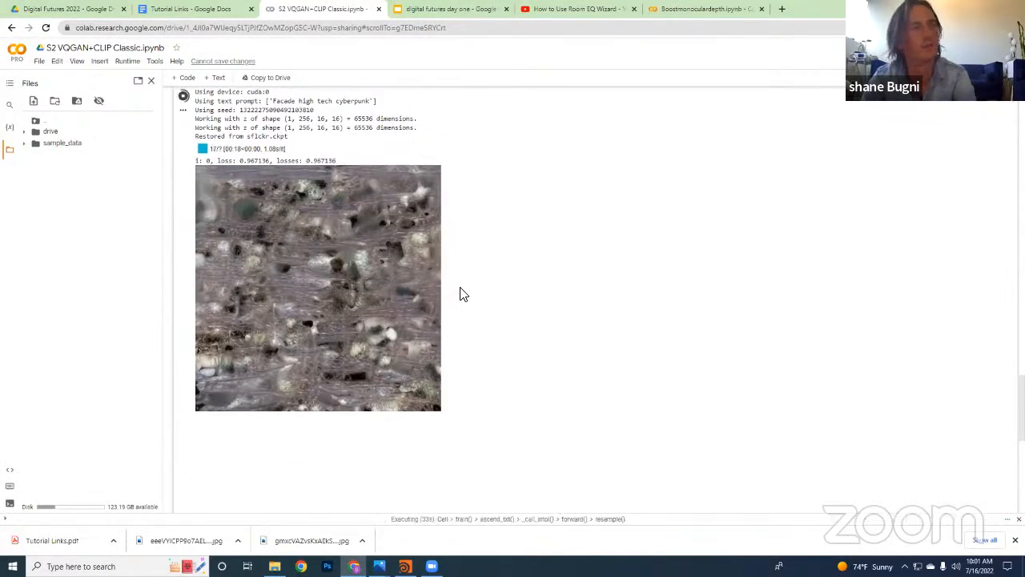
{"action": "scroll", "coordinate": [467, 295], "scroll_direction": "down", "scroll_amount": 1}
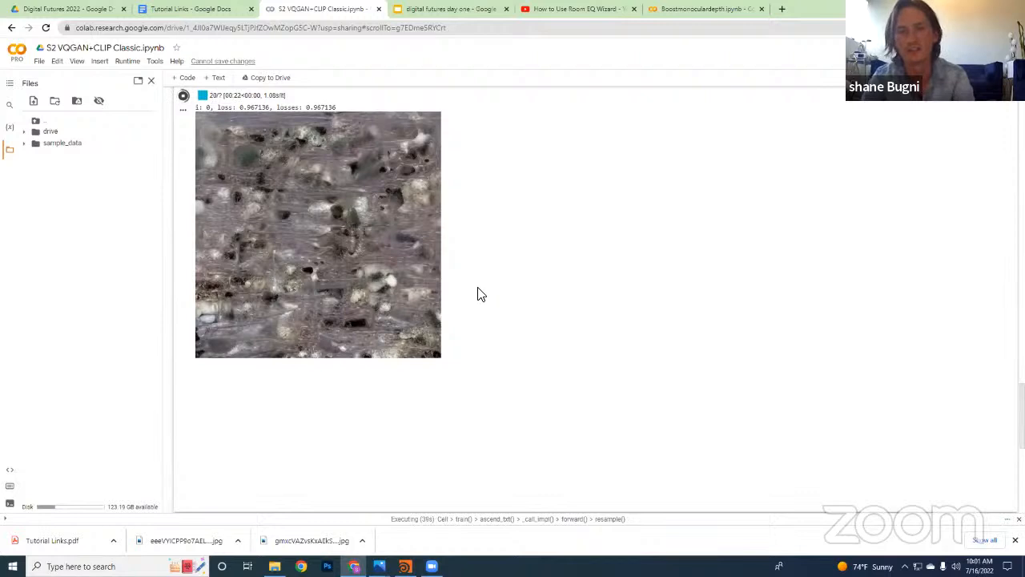
{"action": "scroll", "coordinate": [478, 290], "scroll_direction": "down", "scroll_amount": 2}
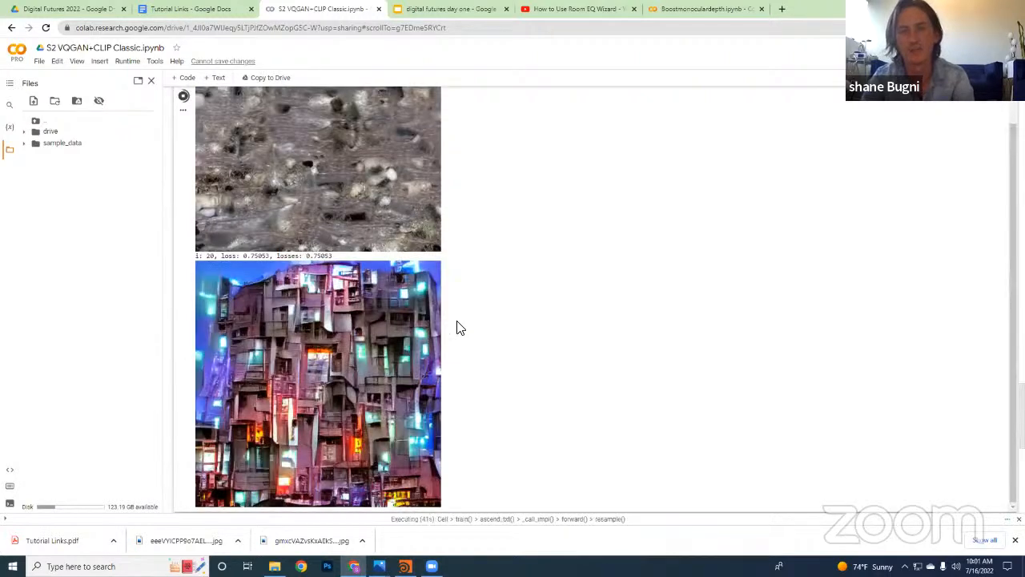
Save the iteration 40 facade image to the Downloads folder as the PNG file "download (1)"
{"action": "scroll", "coordinate": [381, 303], "scroll_direction": "down", "scroll_amount": 2}
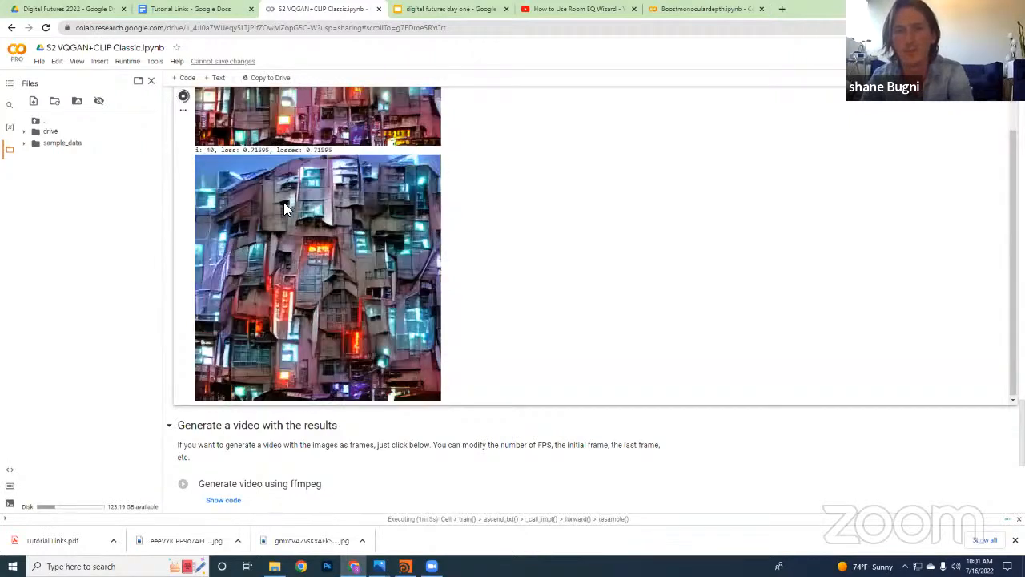
{"action": "right_click", "coordinate": [414, 313]}
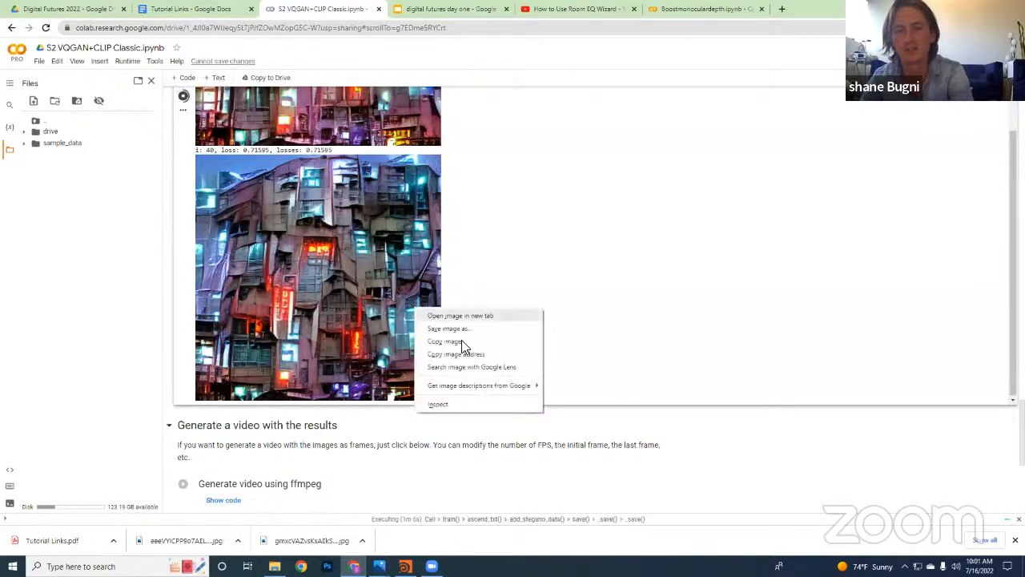
{"action": "left_click", "coordinate": [511, 330]}
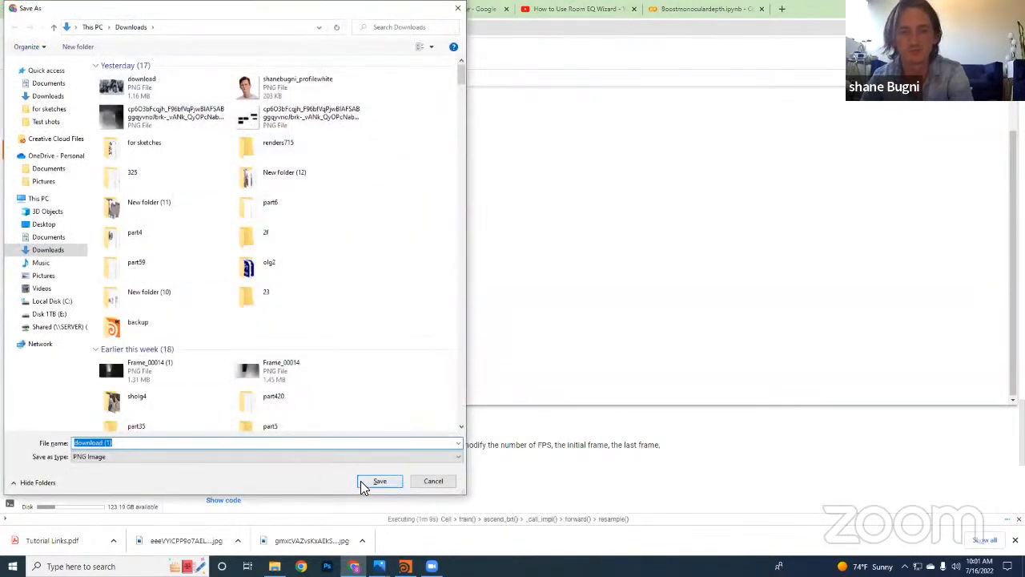
{"action": "left_click", "coordinate": [364, 484]}
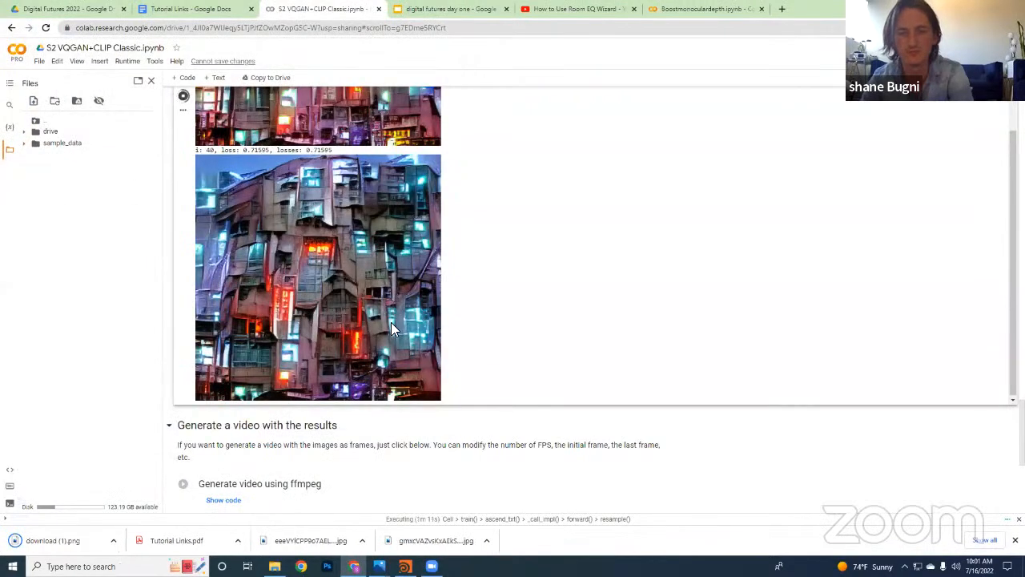
Compare the successive cyberpunk facade images in the Execution output, from the initial noise image through iteration 80 and beyond
{"action": "scroll", "coordinate": [391, 322], "scroll_direction": "up", "scroll_amount": 10}
{"action": "scroll", "coordinate": [404, 324], "scroll_direction": "down", "scroll_amount": 10}
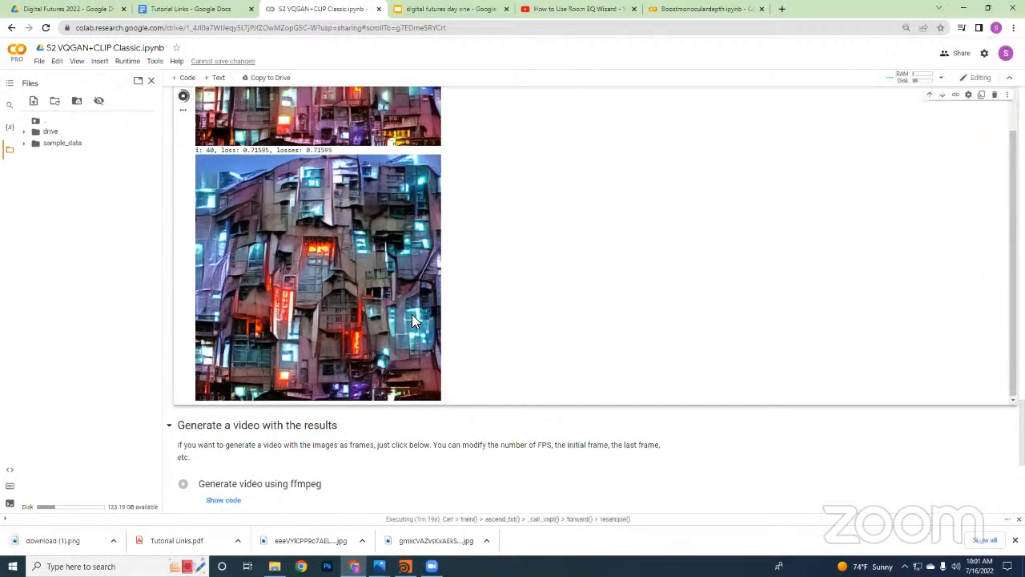
{"action": "scroll", "coordinate": [377, 451], "scroll_direction": "up", "scroll_amount": 2}
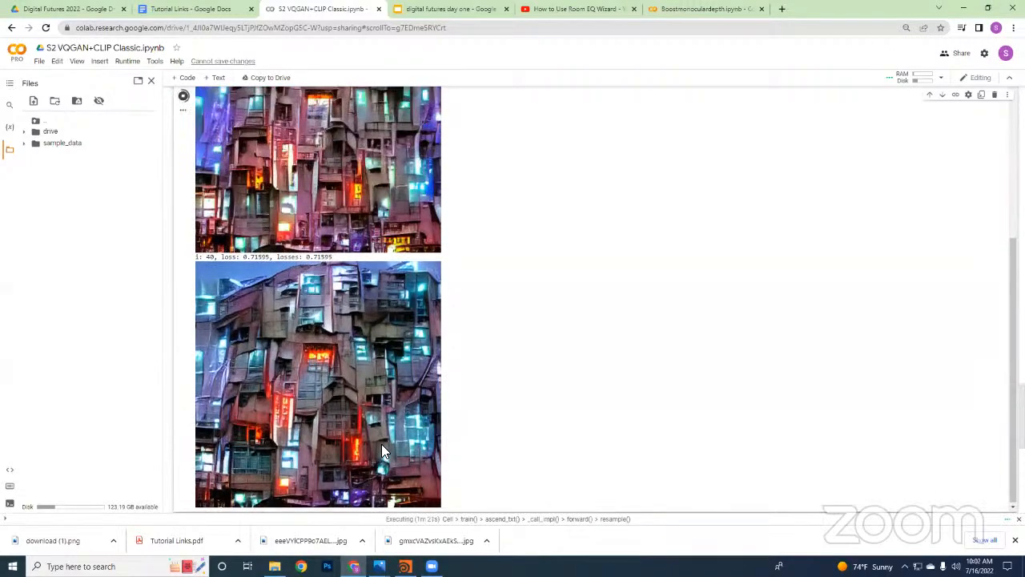
{"action": "scroll", "coordinate": [424, 424], "scroll_direction": "down", "scroll_amount": 1}
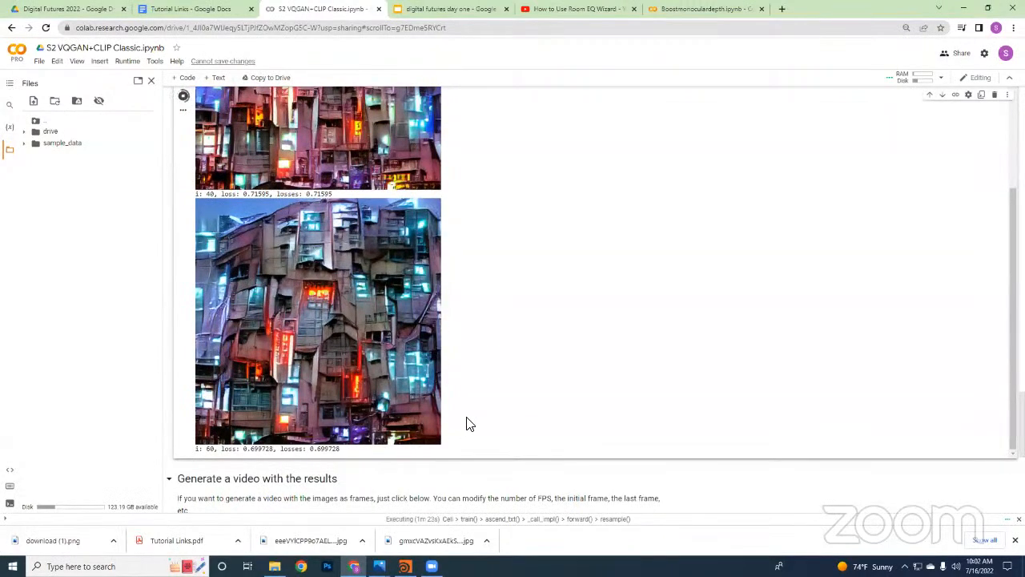
{"action": "scroll", "coordinate": [465, 433], "scroll_direction": "down", "scroll_amount": 1}
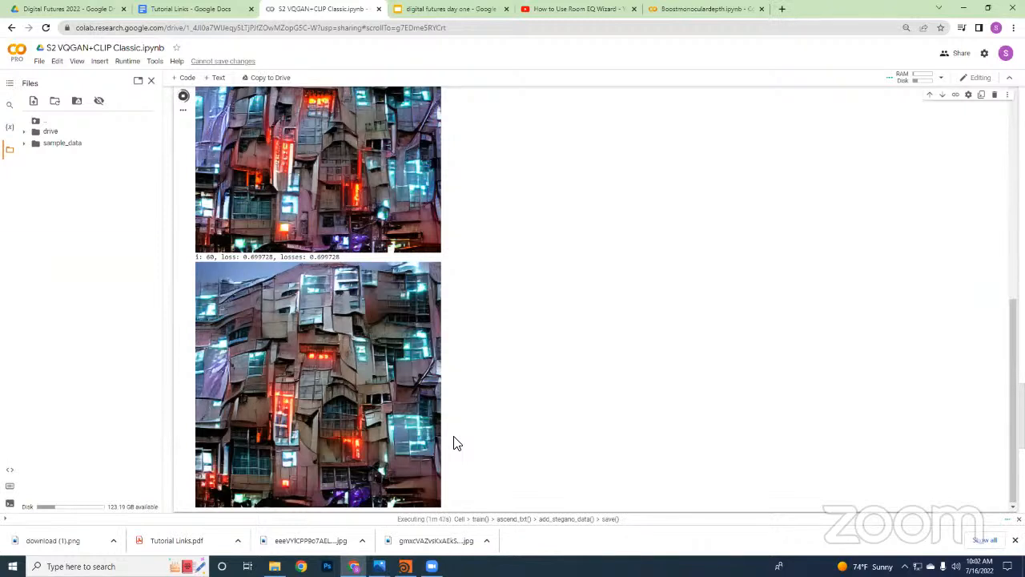
{"action": "scroll", "coordinate": [460, 391], "scroll_direction": "down", "scroll_amount": 2}
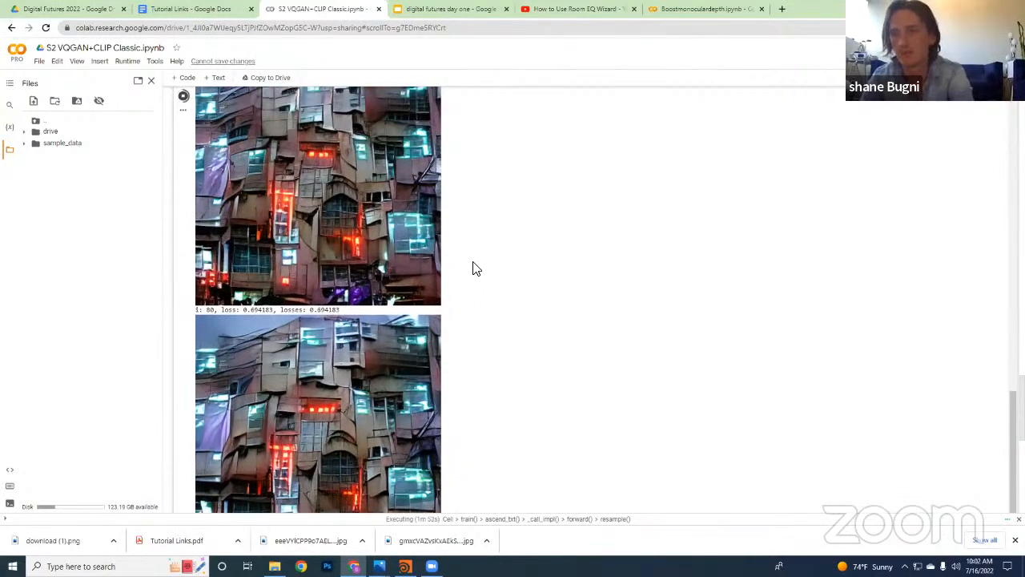
{"action": "scroll", "coordinate": [476, 288], "scroll_direction": "up", "scroll_amount": 4}
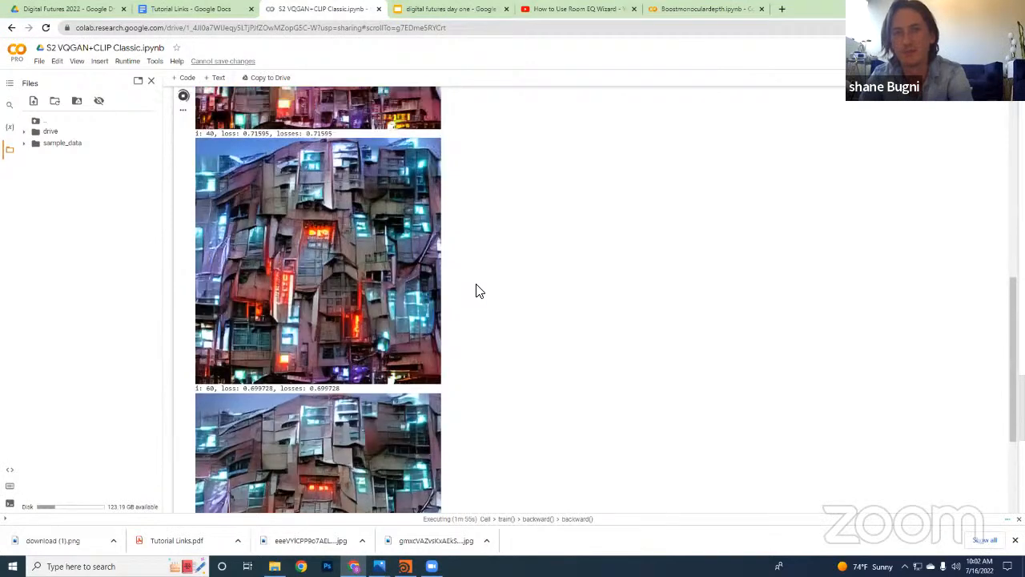
{"action": "scroll", "coordinate": [475, 290], "scroll_direction": "up", "scroll_amount": 1}
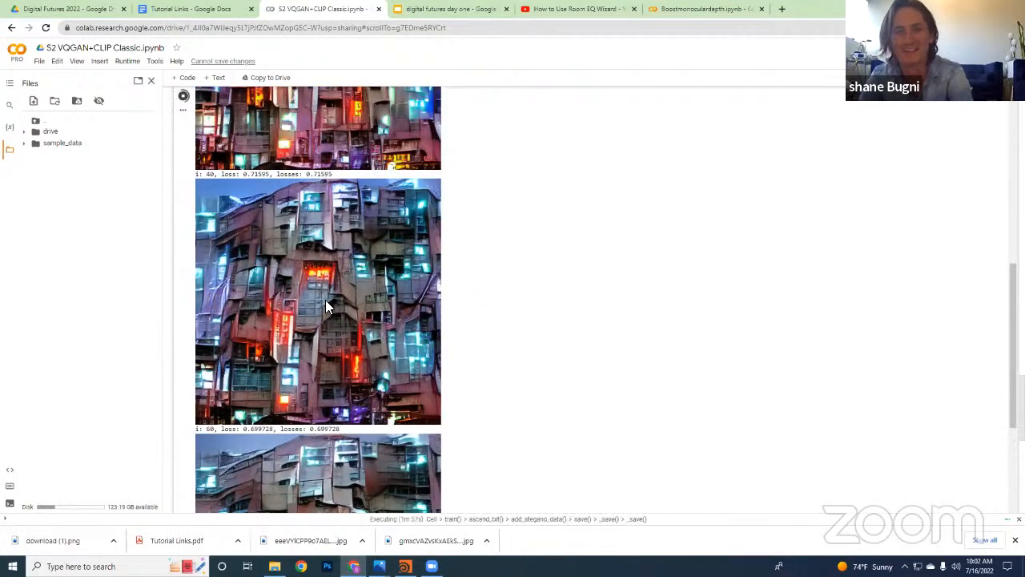
{"action": "scroll", "coordinate": [325, 299], "scroll_direction": "up", "scroll_amount": 7}
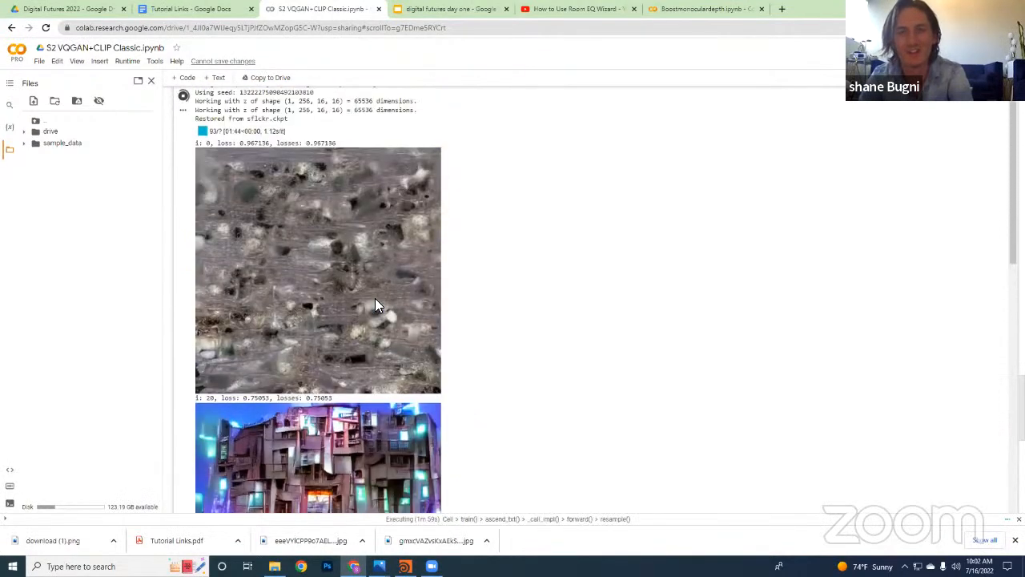
{"action": "scroll", "coordinate": [375, 302], "scroll_direction": "down", "scroll_amount": 12}
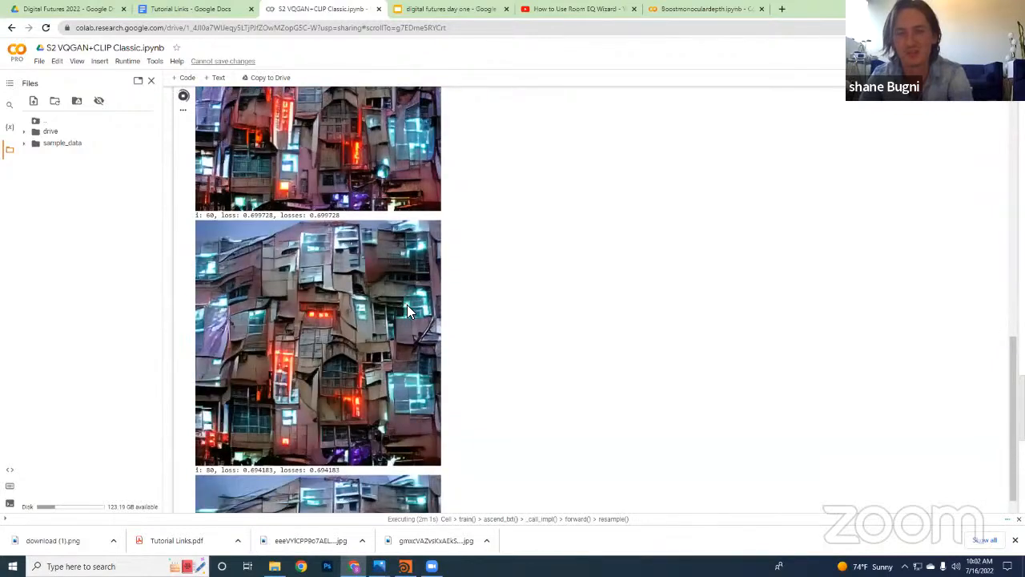
{"action": "scroll", "coordinate": [410, 308], "scroll_direction": "down", "scroll_amount": 2}
{"action": "scroll", "coordinate": [431, 312], "scroll_direction": "down", "scroll_amount": 2}
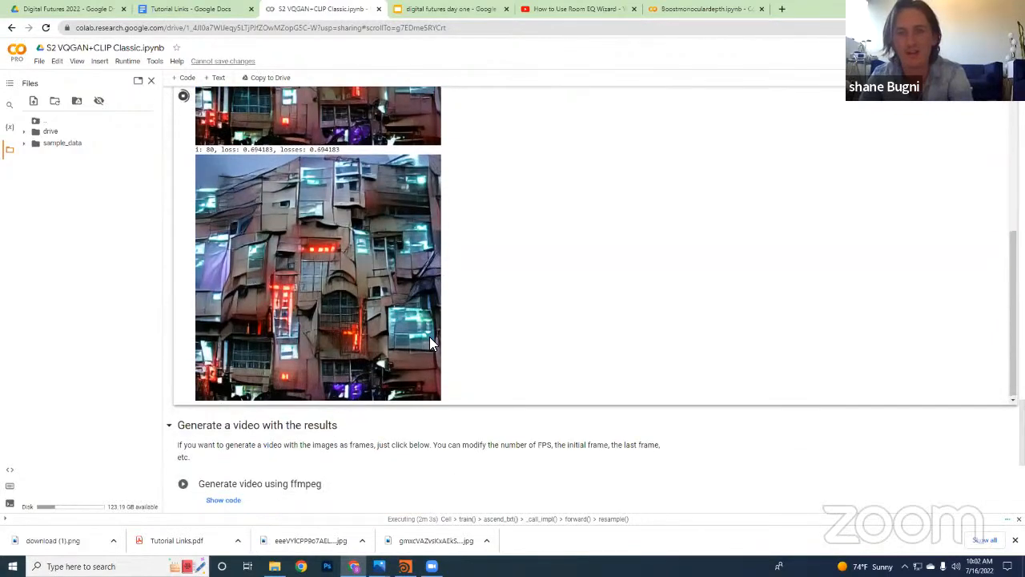
Follow the cyberpunk facade images in the Execution output from iteration 80 through iteration 120
{"action": "scroll", "coordinate": [431, 337], "scroll_direction": "up", "scroll_amount": 2}
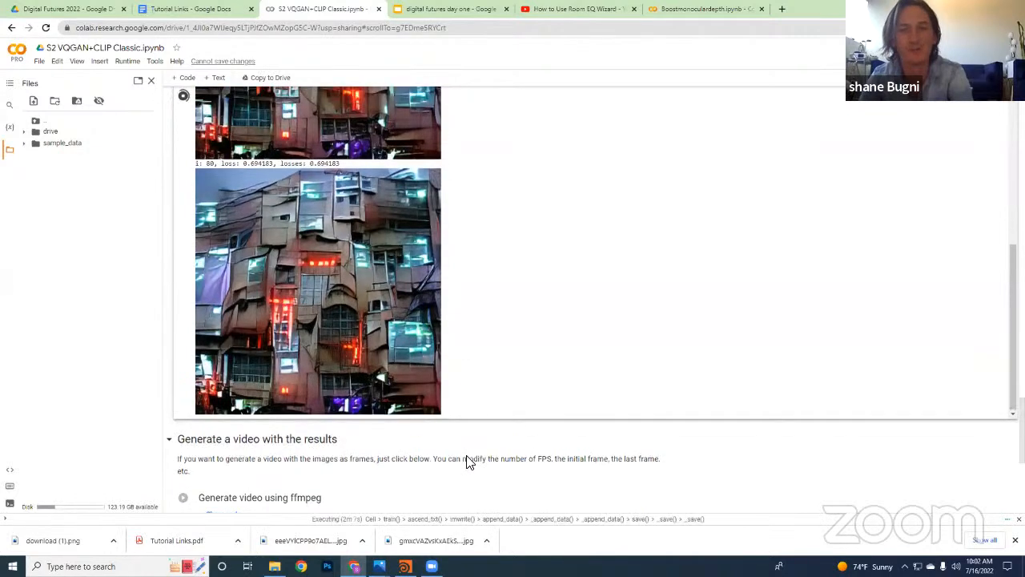
{"action": "scroll", "coordinate": [466, 460], "scroll_direction": "up", "scroll_amount": 4}
{"action": "scroll", "coordinate": [471, 371], "scroll_direction": "down", "scroll_amount": 6}
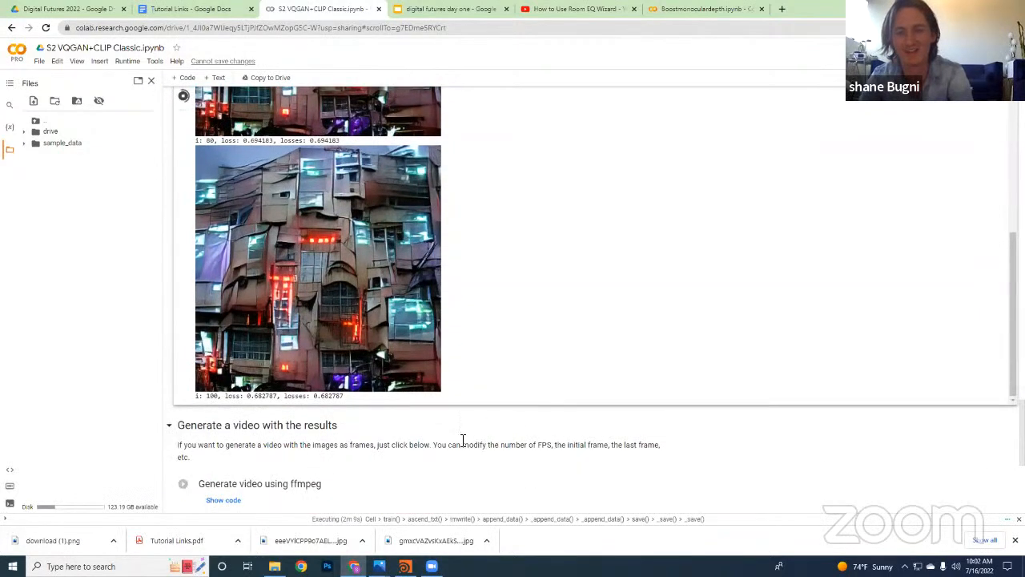
{"action": "scroll", "coordinate": [463, 441], "scroll_direction": "up", "scroll_amount": 4}
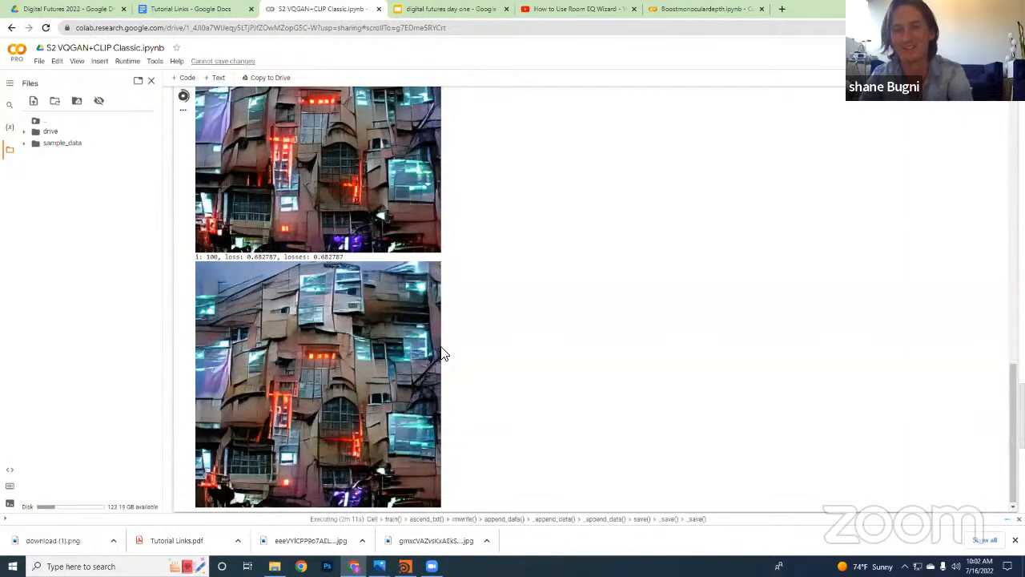
{"action": "scroll", "coordinate": [488, 368], "scroll_direction": "down", "scroll_amount": 1}
{"action": "scroll", "coordinate": [489, 370], "scroll_direction": "down", "scroll_amount": 2}
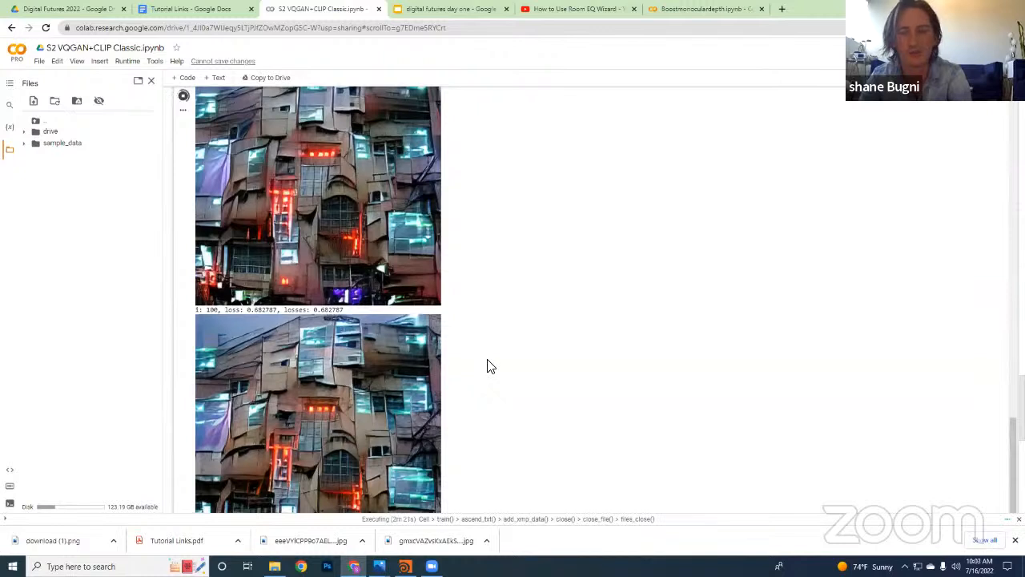
{"action": "scroll", "coordinate": [494, 358], "scroll_direction": "down", "scroll_amount": 1}
{"action": "scroll", "coordinate": [507, 360], "scroll_direction": "down", "scroll_amount": 1}
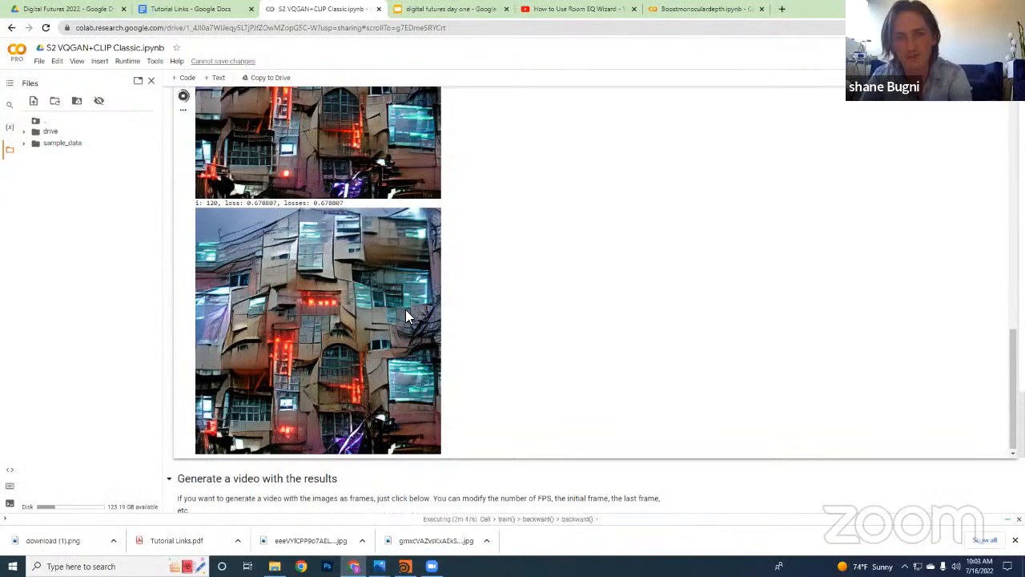
Save the iteration 120 facade image as the PNG file "download (2)"
{"action": "right_click", "coordinate": [381, 361]}
{"action": "left_click", "coordinate": [445, 392]}
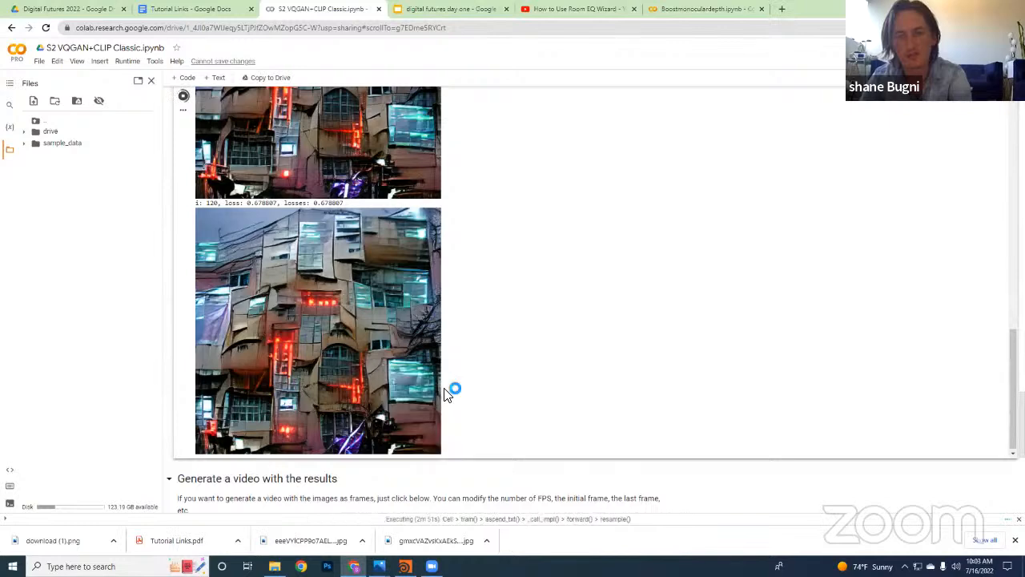
{"action": "left_click", "coordinate": [383, 478]}
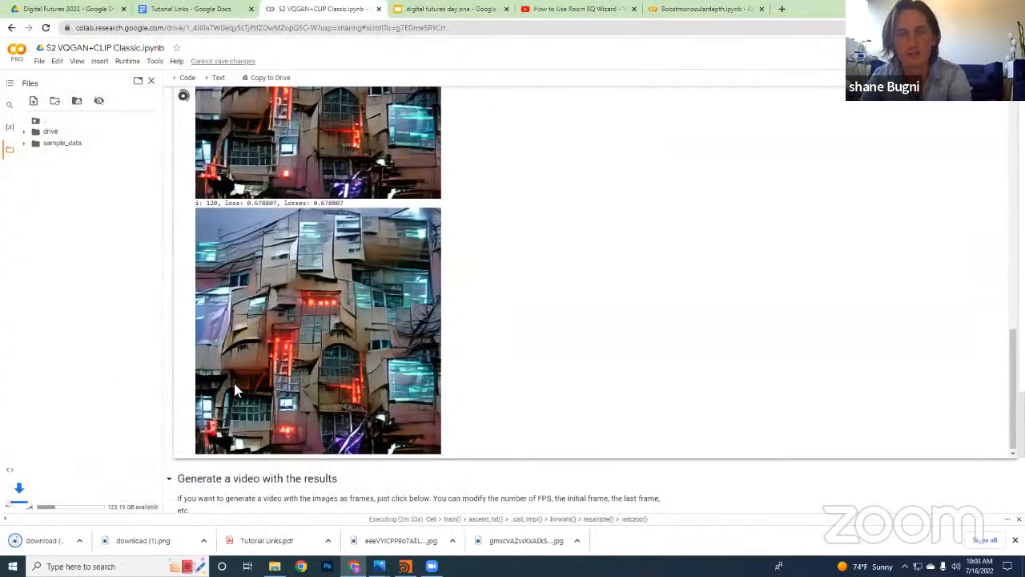
Stop the running Execution cell and decline restarting the runtime
{"action": "scroll", "coordinate": [205, 362], "scroll_direction": "up", "scroll_amount": 5}
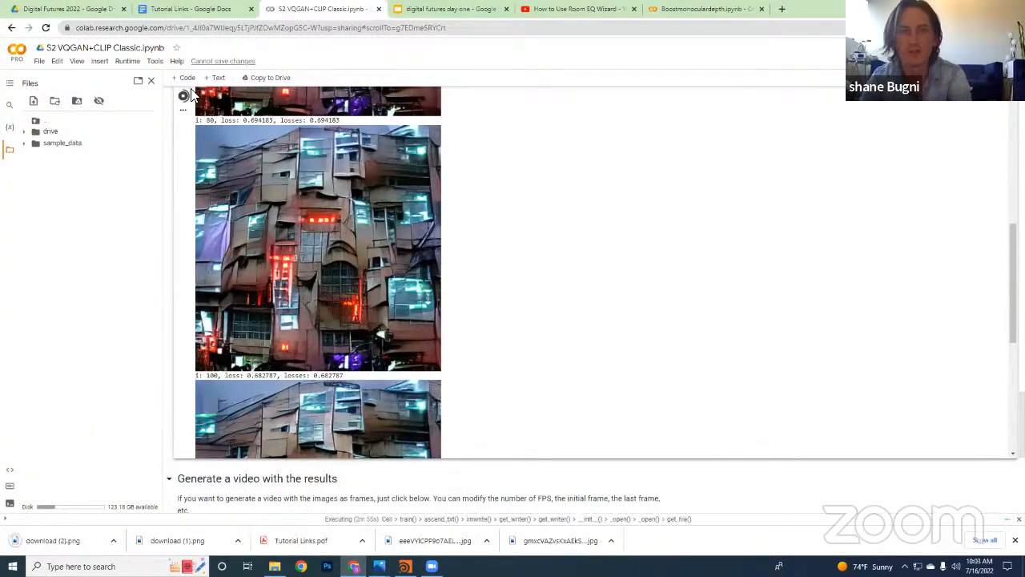
{"action": "scroll", "coordinate": [176, 153], "scroll_direction": "up", "scroll_amount": 1}
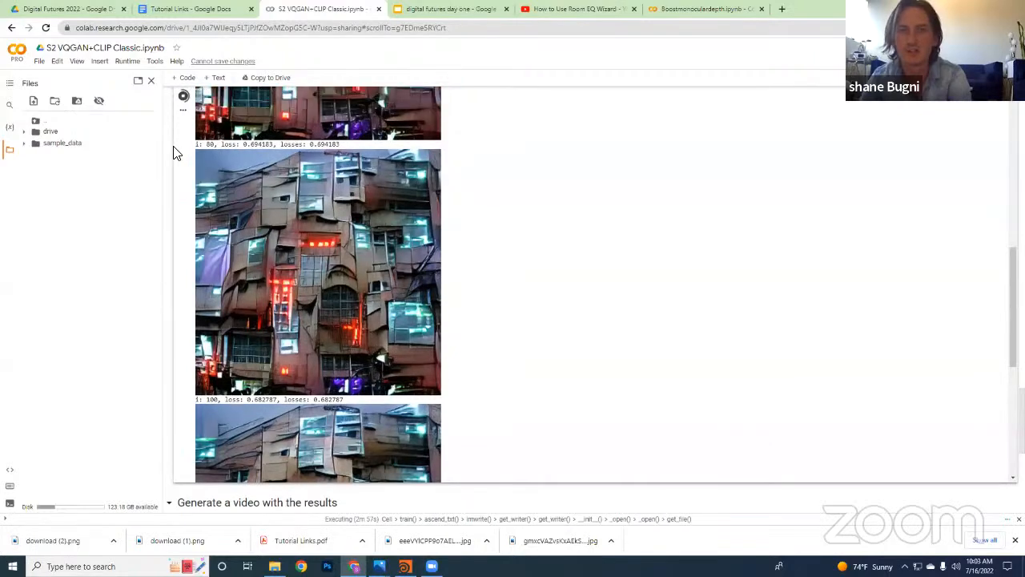
{"action": "scroll", "coordinate": [176, 136], "scroll_direction": "up", "scroll_amount": 2}
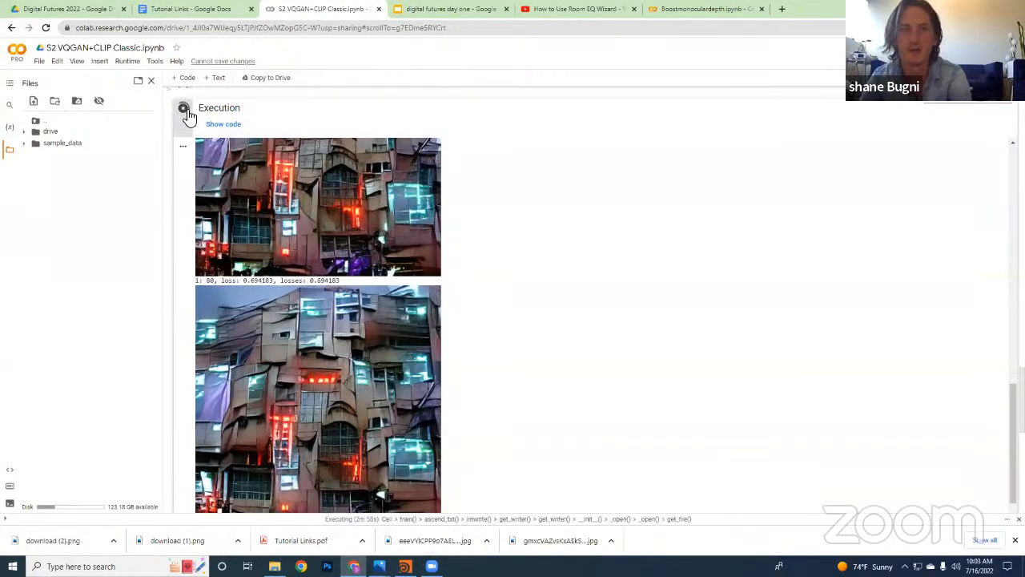
{"action": "left_click", "coordinate": [184, 109]}
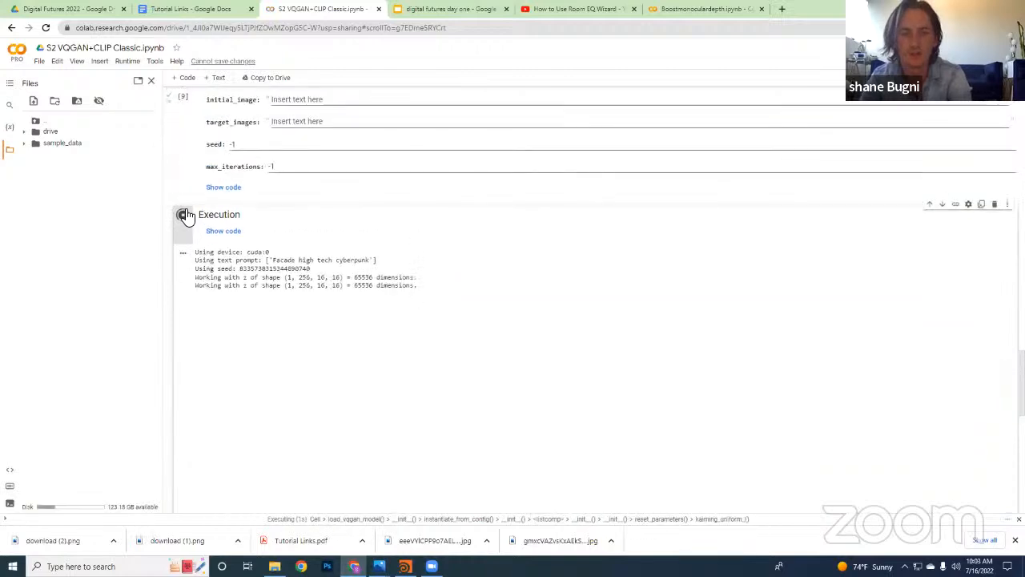
{"action": "left_click", "coordinate": [183, 216]}
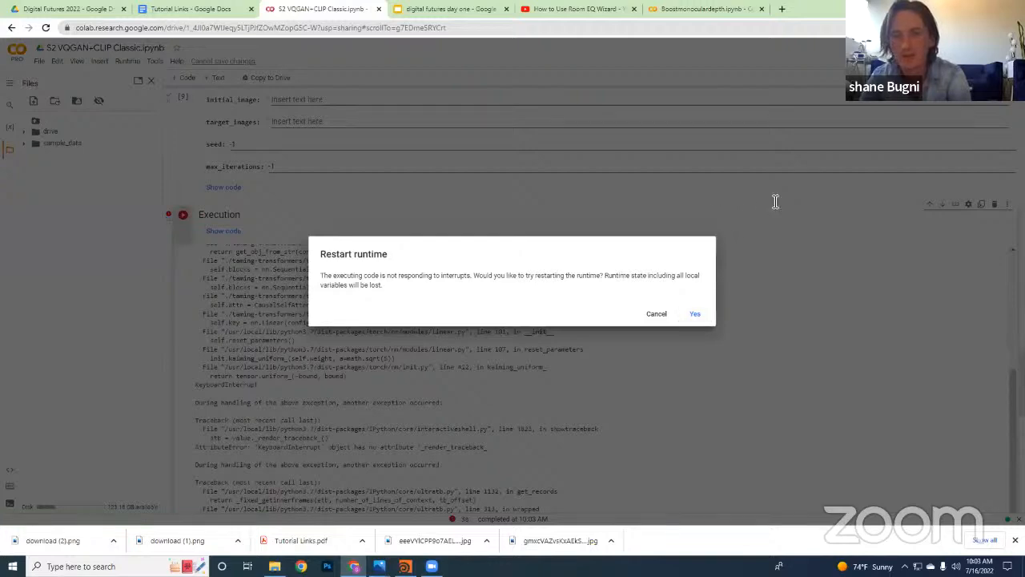
Select the whole prompt text "Facade high tech cyberpunk" in the Parameters cell
{"action": "scroll", "coordinate": [341, 285], "scroll_direction": "up", "scroll_amount": 3}
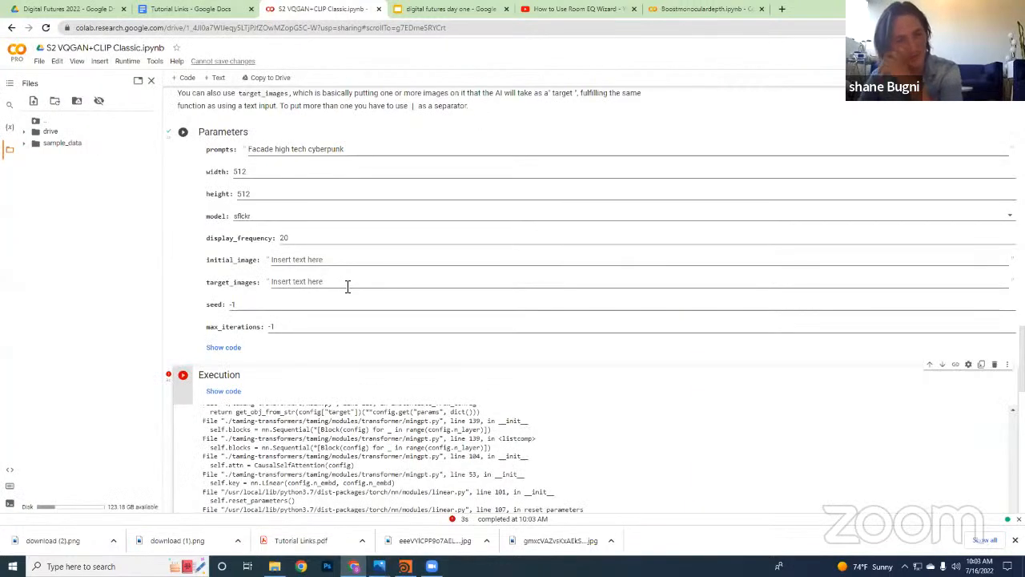
{"action": "scroll", "coordinate": [392, 337], "scroll_direction": "down", "scroll_amount": 5}
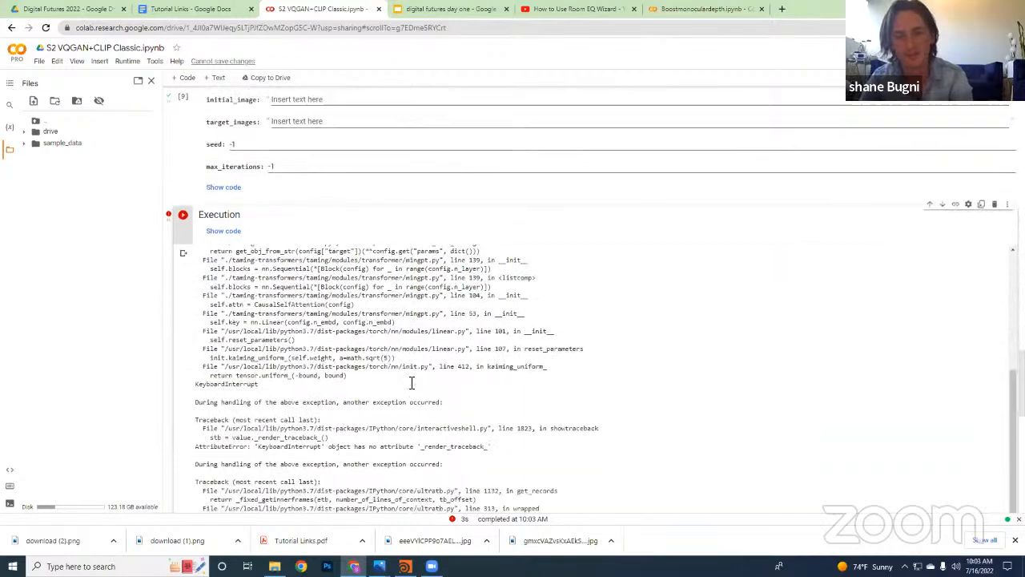
{"action": "scroll", "coordinate": [427, 384], "scroll_direction": "up", "scroll_amount": 8}
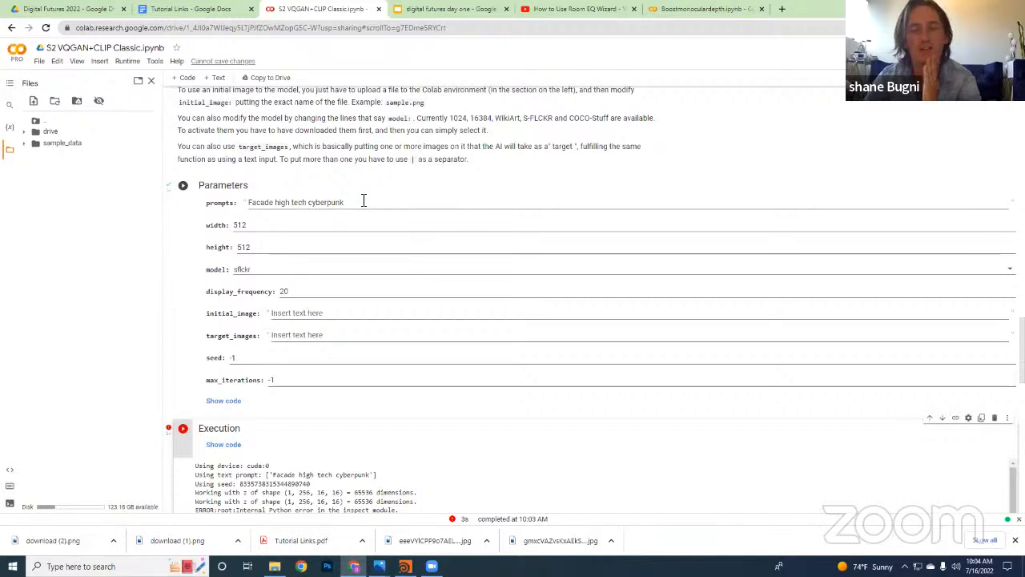
{"action": "left_click_drag", "start_coordinate": [346, 205], "coordinate": [250, 200]}
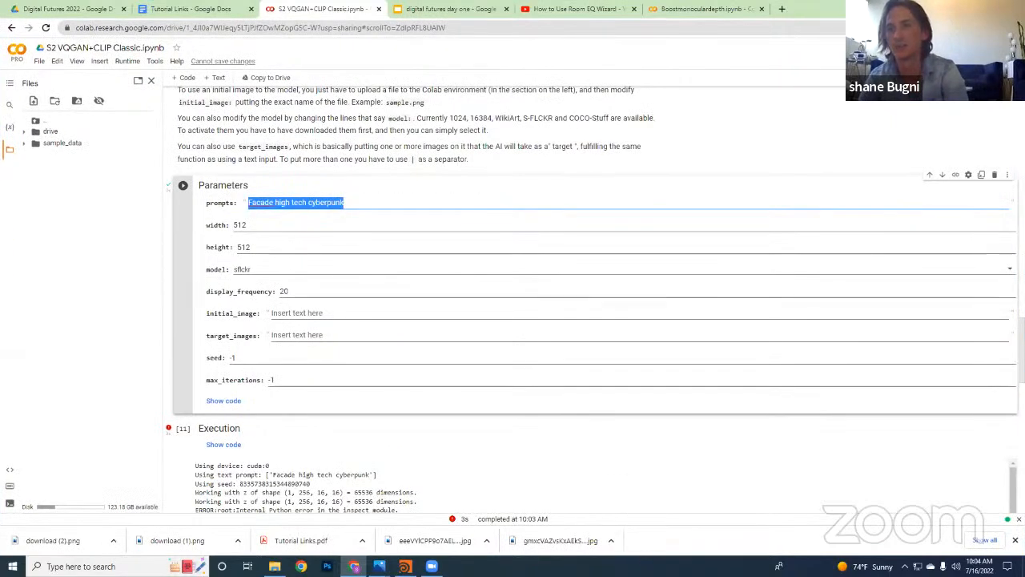
Search Google Images for "greebles" in a new browser tab and fill the screen with the browser window
{"action": "key", "text": "super+Down"}
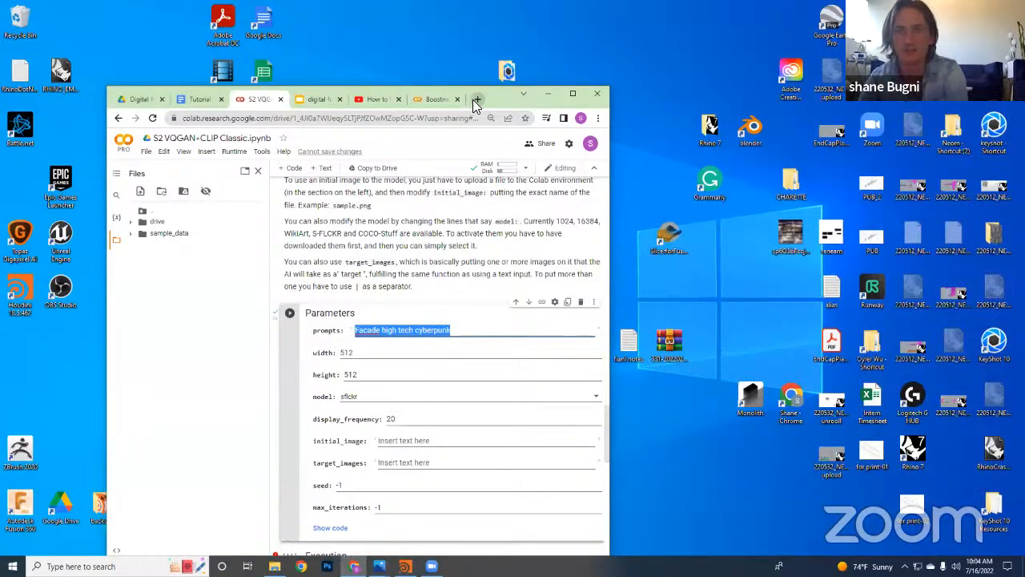
{"action": "left_click", "coordinate": [475, 101]}
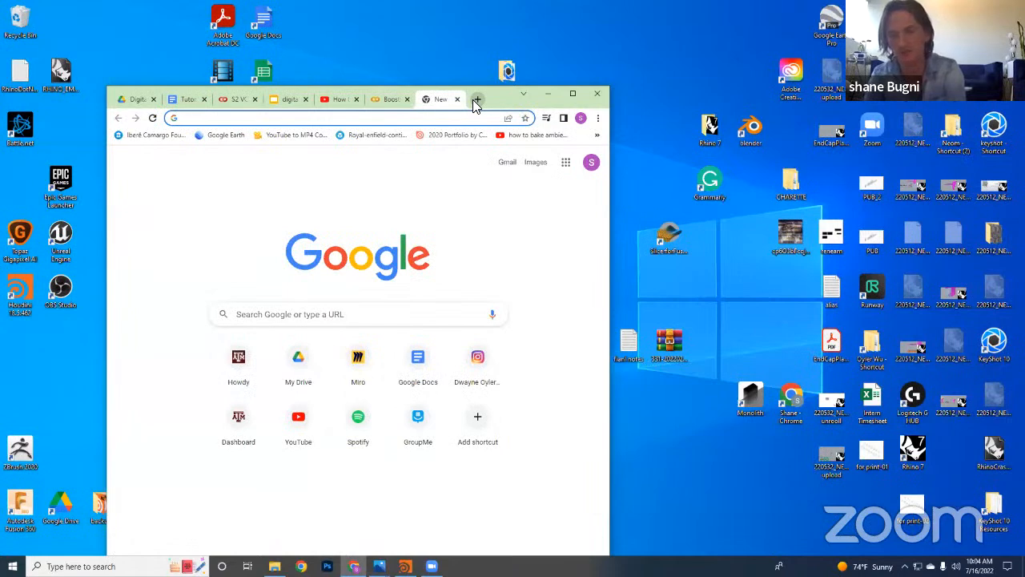
{"action": "type", "text": "greel"}
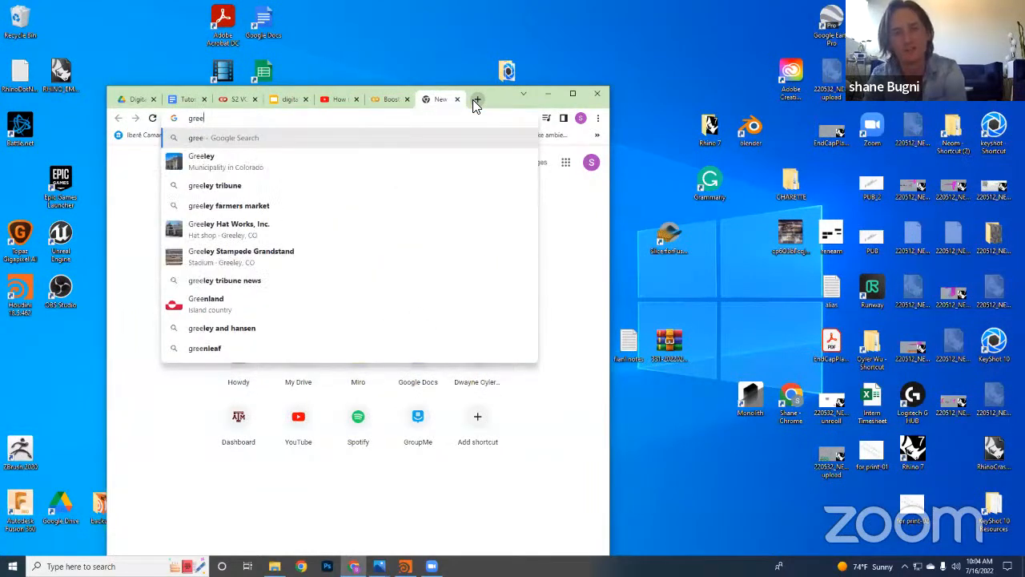
{"action": "key", "text": "BackSpace"}
{"action": "type", "text": "bles"}
{"action": "key", "text": "Return"}
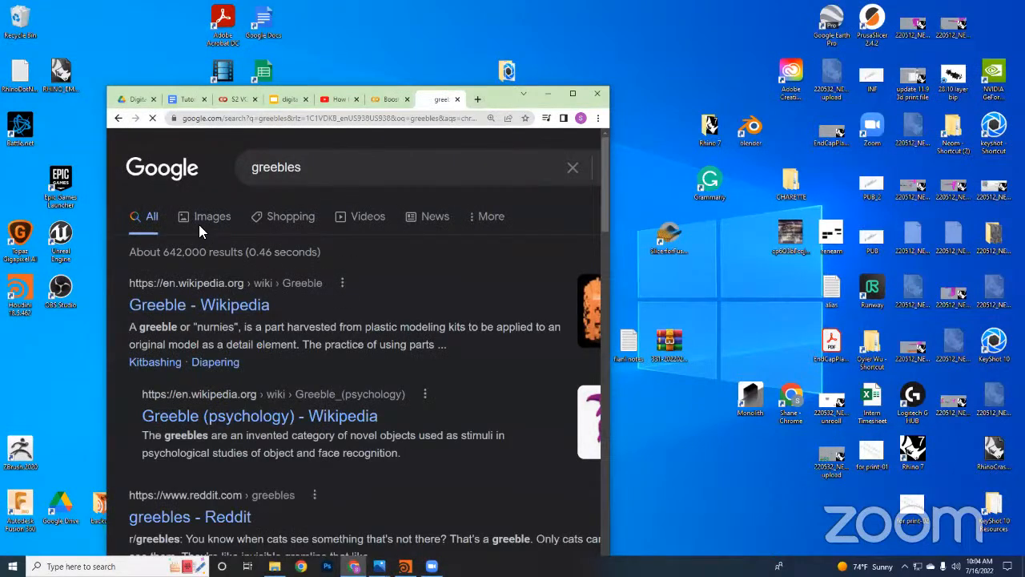
{"action": "left_click", "coordinate": [198, 224]}
{"action": "double_click", "coordinate": [521, 96]}
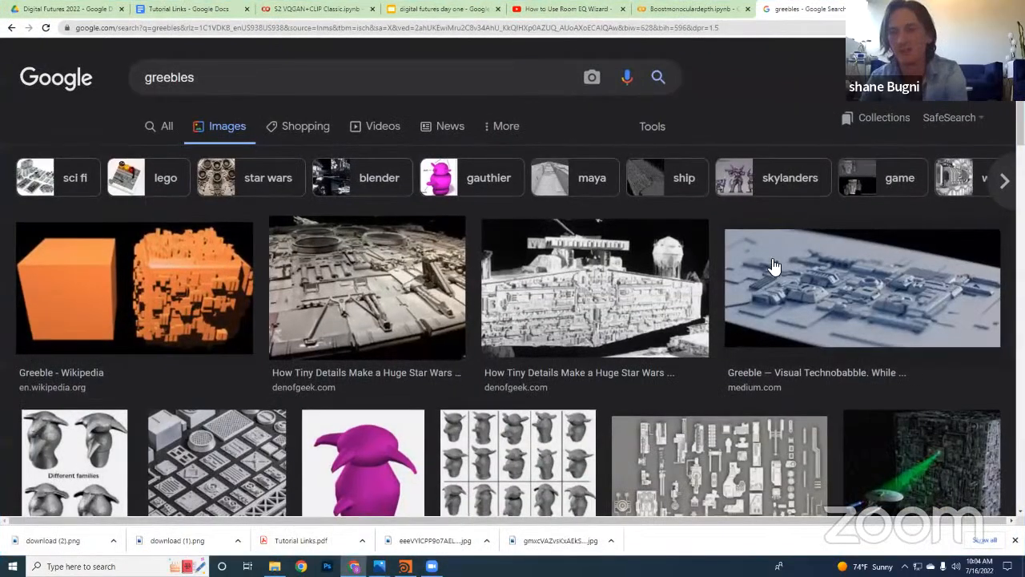
Examine the greebles image results for sci-fi surface detailing, such as spaceship hulls, cubes, spheres and kitbash parts
{"action": "scroll", "coordinate": [692, 301], "scroll_direction": "down", "scroll_amount": 15}
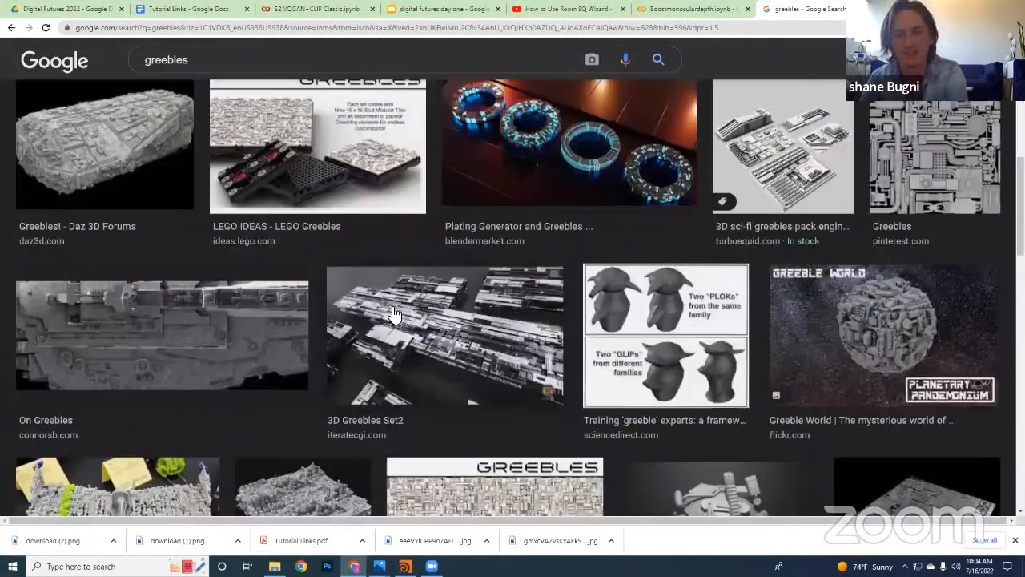
{"action": "scroll", "coordinate": [438, 312], "scroll_direction": "down", "scroll_amount": 2}
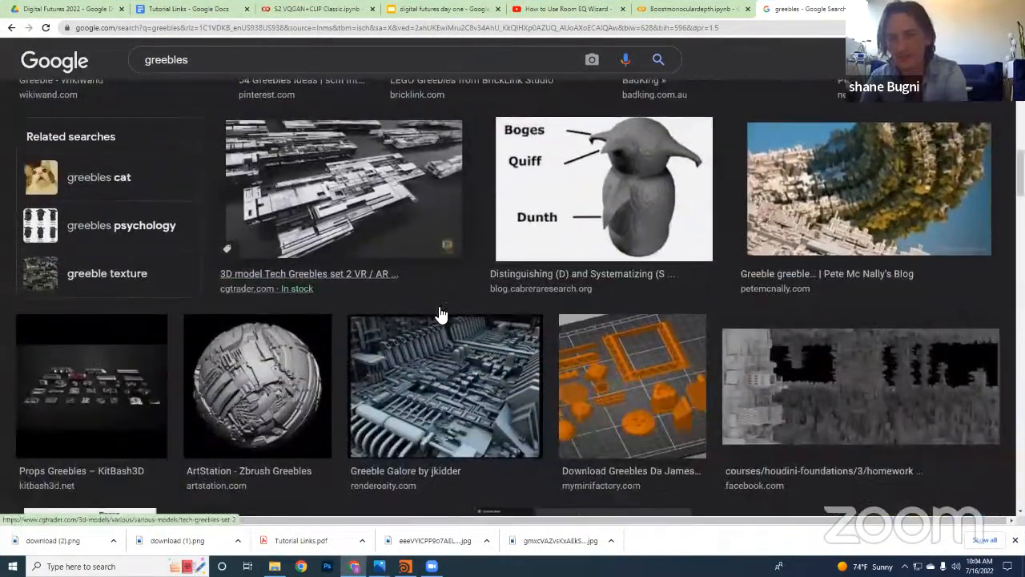
{"action": "scroll", "coordinate": [907, 331], "scroll_direction": "down", "scroll_amount": 4}
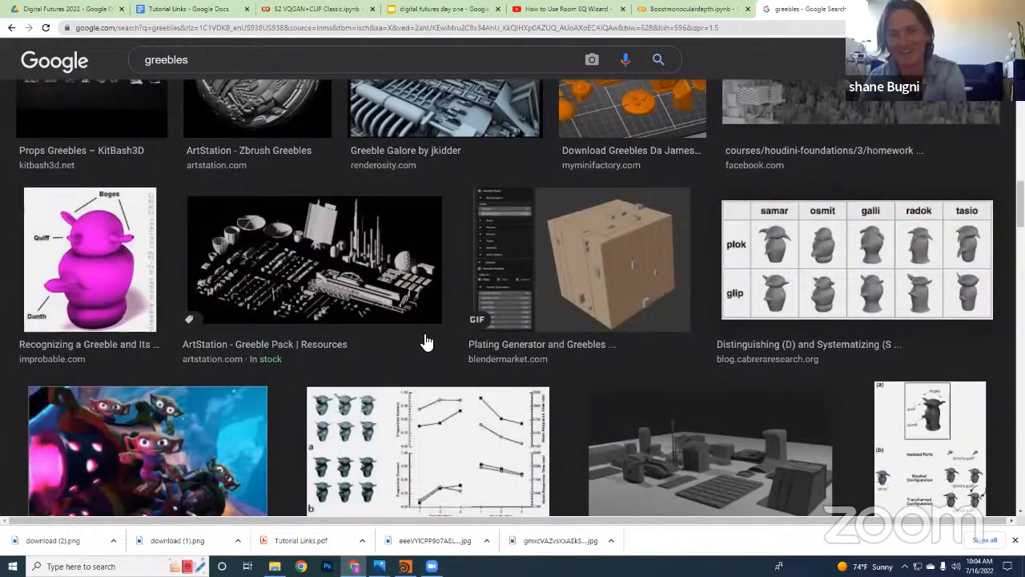
{"action": "scroll", "coordinate": [422, 336], "scroll_direction": "down", "scroll_amount": 8}
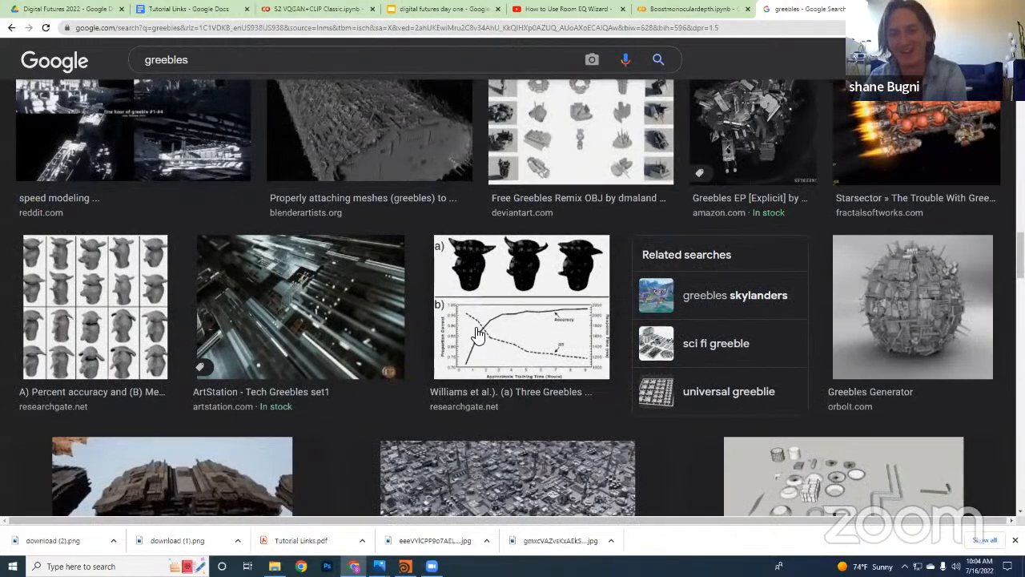
{"action": "scroll", "coordinate": [473, 333], "scroll_direction": "down", "scroll_amount": 1}
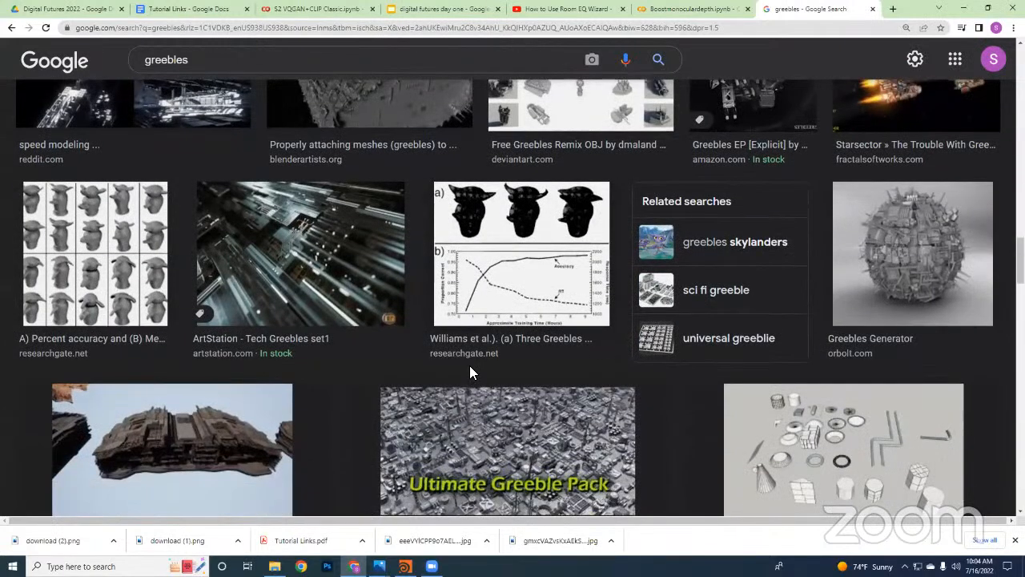
{"action": "scroll", "coordinate": [469, 365], "scroll_direction": "up", "scroll_amount": 3}
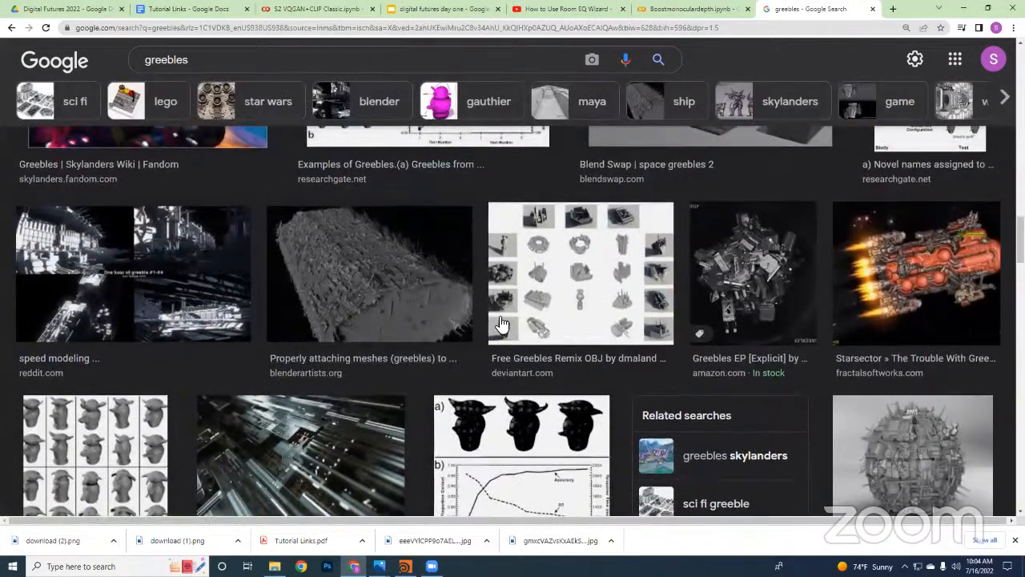
{"action": "scroll", "coordinate": [500, 323], "scroll_direction": "up", "scroll_amount": 5}
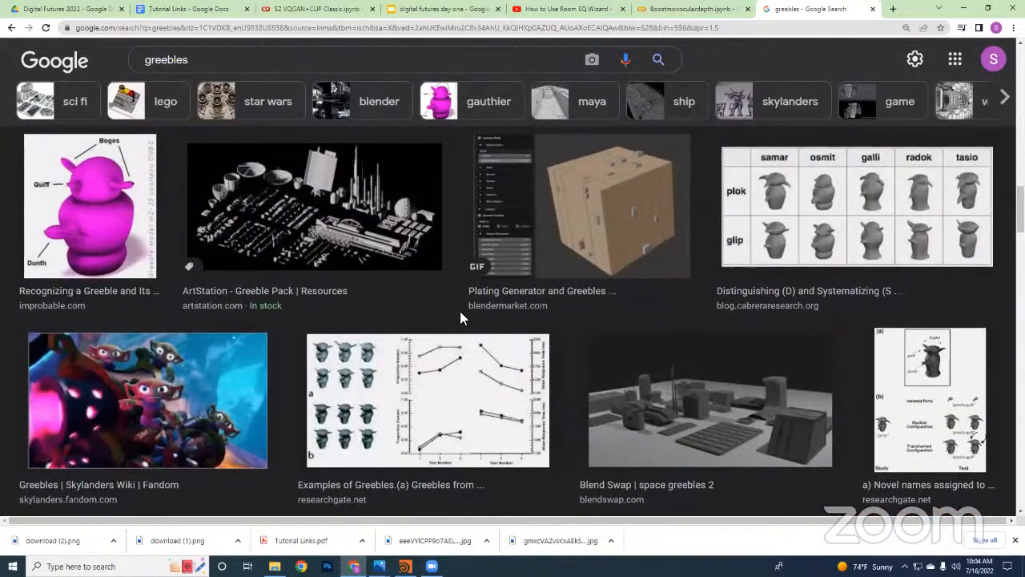
{"action": "scroll", "coordinate": [460, 314], "scroll_direction": "up", "scroll_amount": 3}
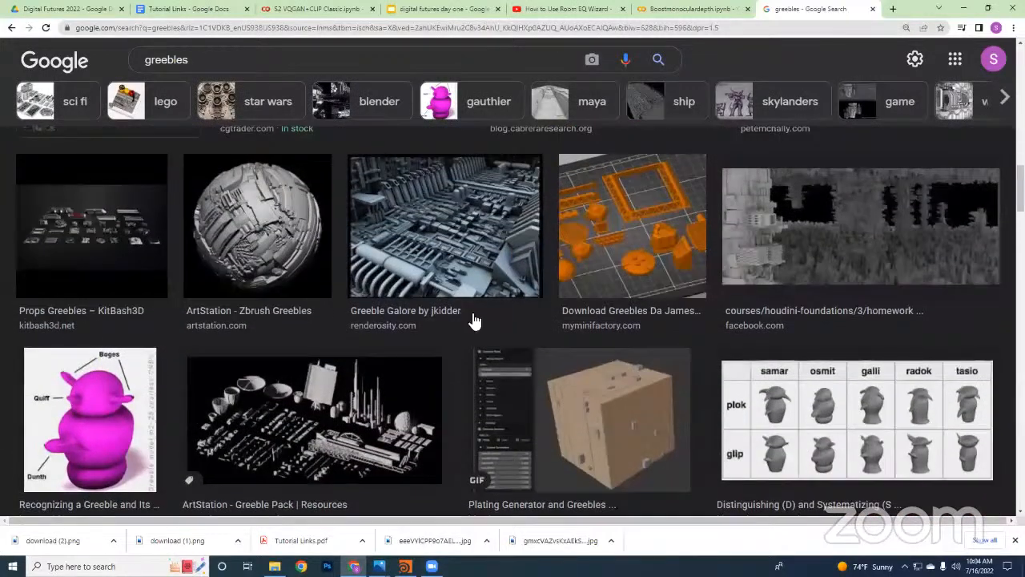
{"action": "scroll", "coordinate": [544, 335], "scroll_direction": "up", "scroll_amount": 3}
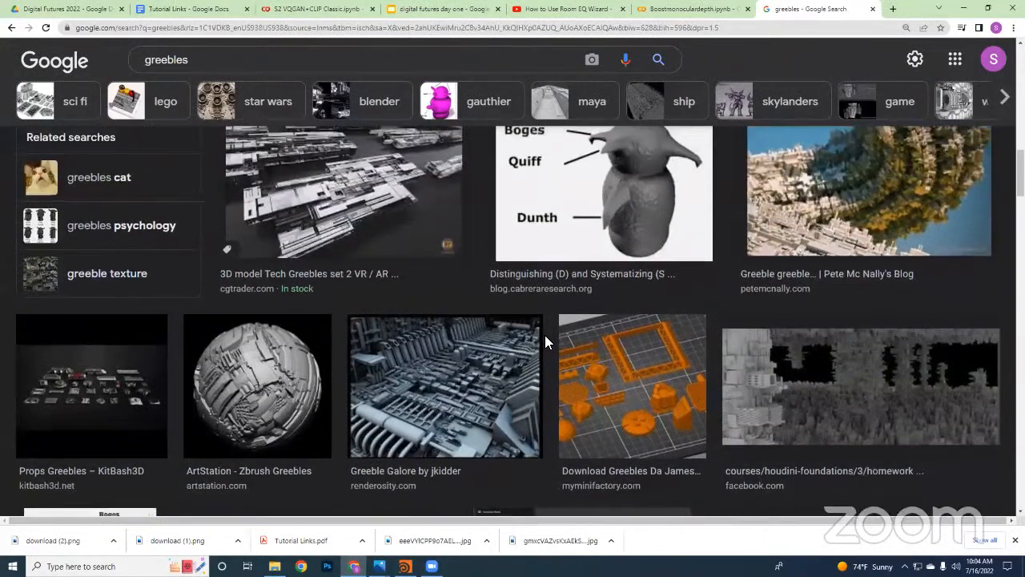
{"action": "scroll", "coordinate": [488, 312], "scroll_direction": "up", "scroll_amount": 2}
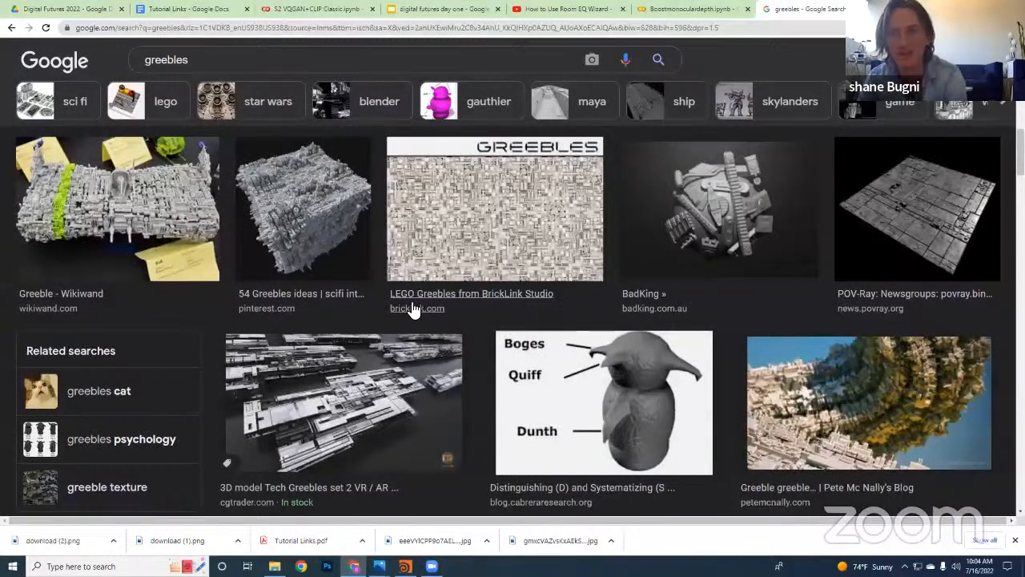
{"action": "scroll", "coordinate": [411, 308], "scroll_direction": "up", "scroll_amount": 3}
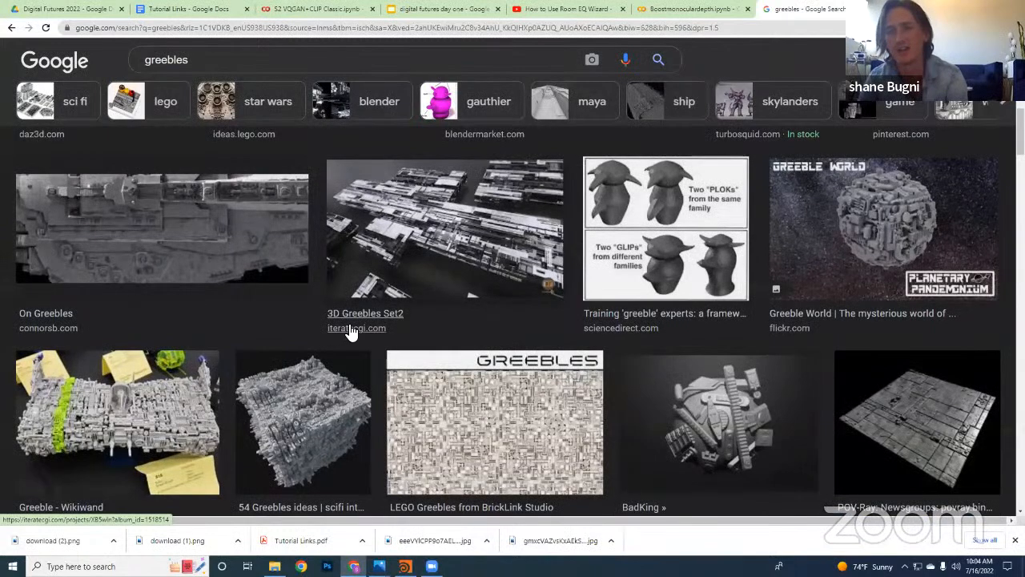
{"action": "scroll", "coordinate": [340, 330], "scroll_direction": "up", "scroll_amount": 3}
{"action": "scroll", "coordinate": [352, 333], "scroll_direction": "up", "scroll_amount": 3}
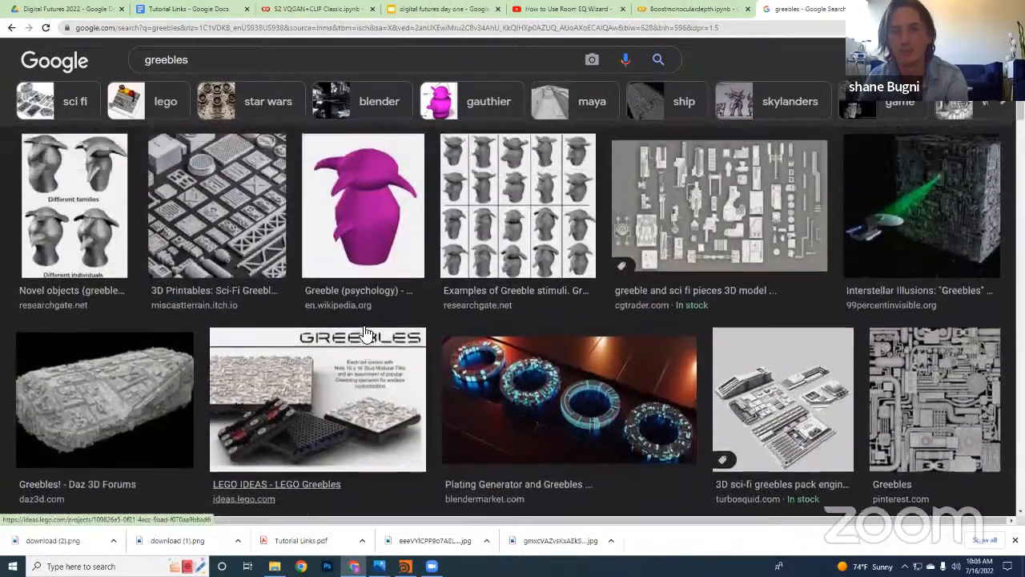
{"action": "scroll", "coordinate": [387, 332], "scroll_direction": "up", "scroll_amount": 3}
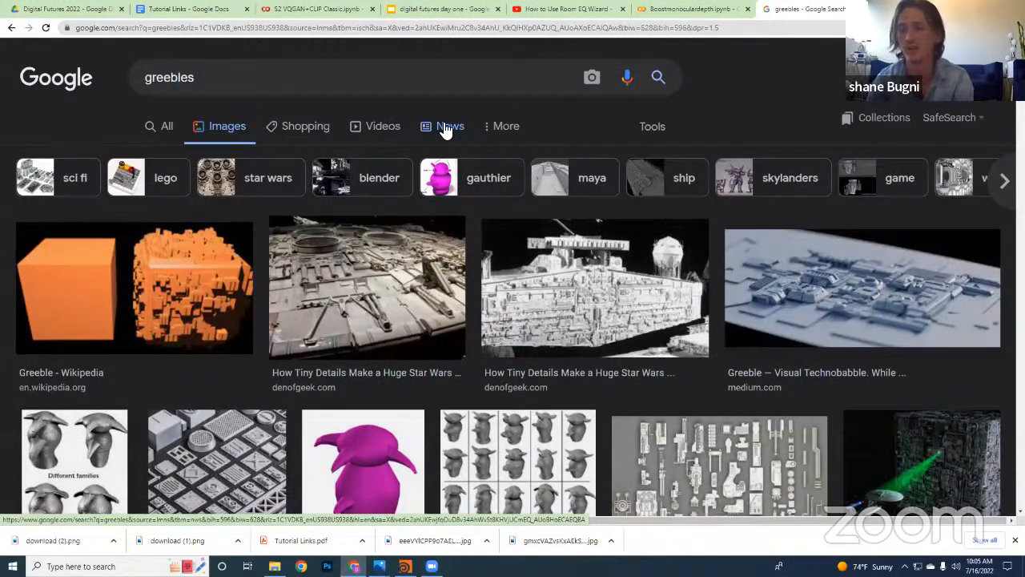
{"action": "scroll", "coordinate": [429, 319], "scroll_direction": "down", "scroll_amount": 5}
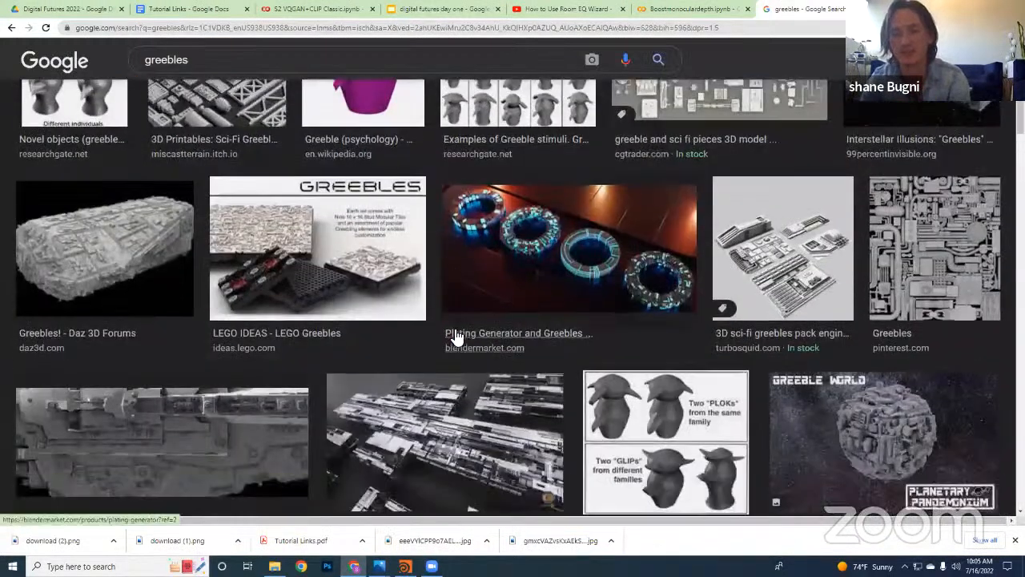
Find the CGTrader "Tech Greebles set 2" picture in the greebles image results and save it to the computer
{"action": "scroll", "coordinate": [294, 89], "scroll_direction": "up", "scroll_amount": 1}
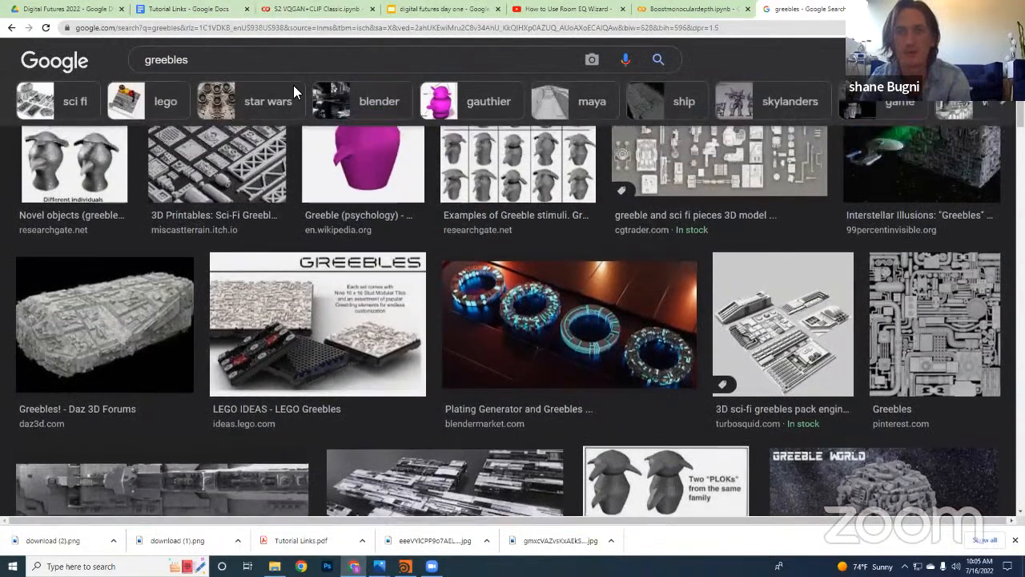
{"action": "scroll", "coordinate": [343, 264], "scroll_direction": "up", "scroll_amount": 2}
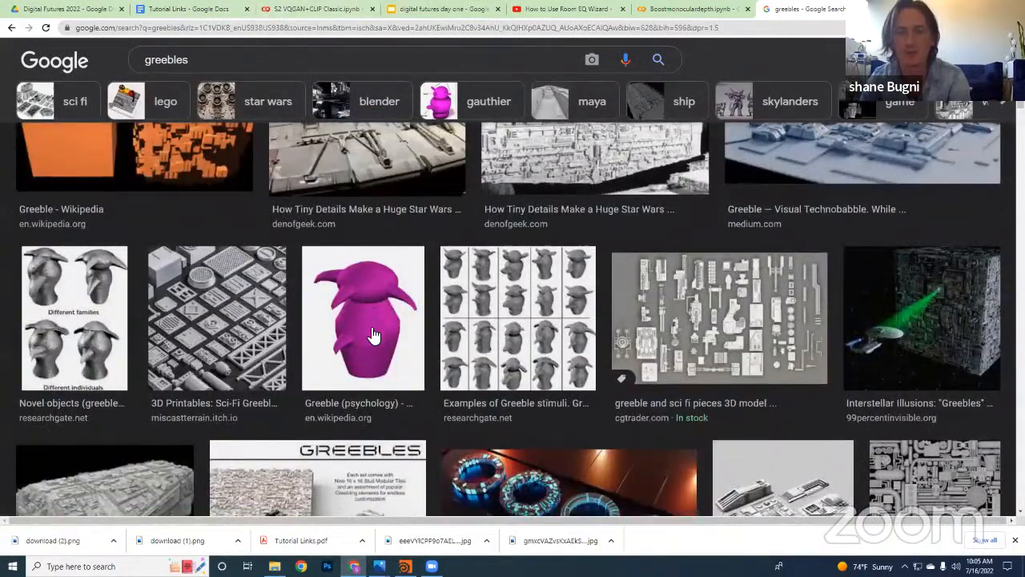
{"action": "scroll", "coordinate": [434, 339], "scroll_direction": "down", "scroll_amount": 6}
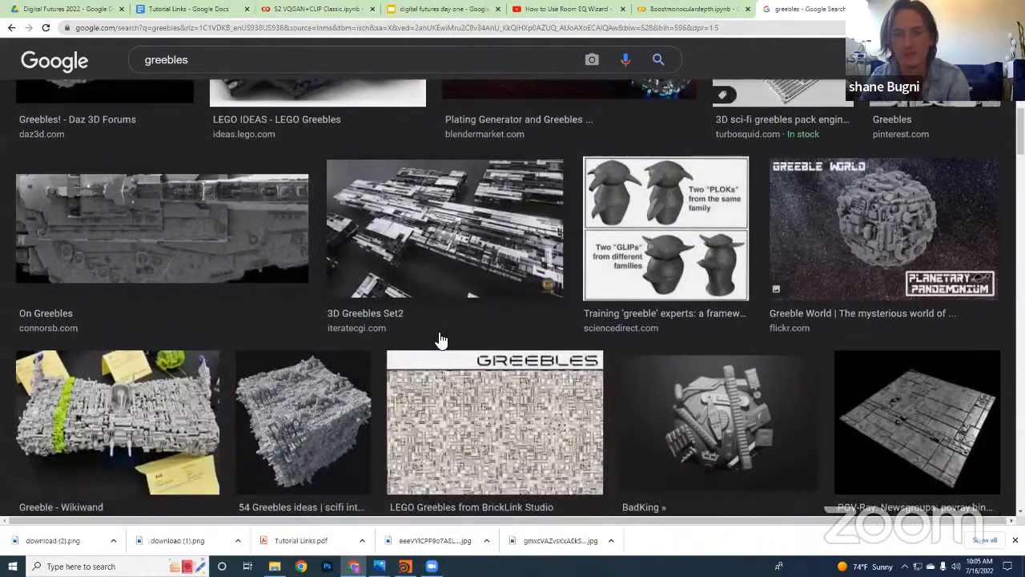
{"action": "scroll", "coordinate": [440, 340], "scroll_direction": "down", "scroll_amount": 4}
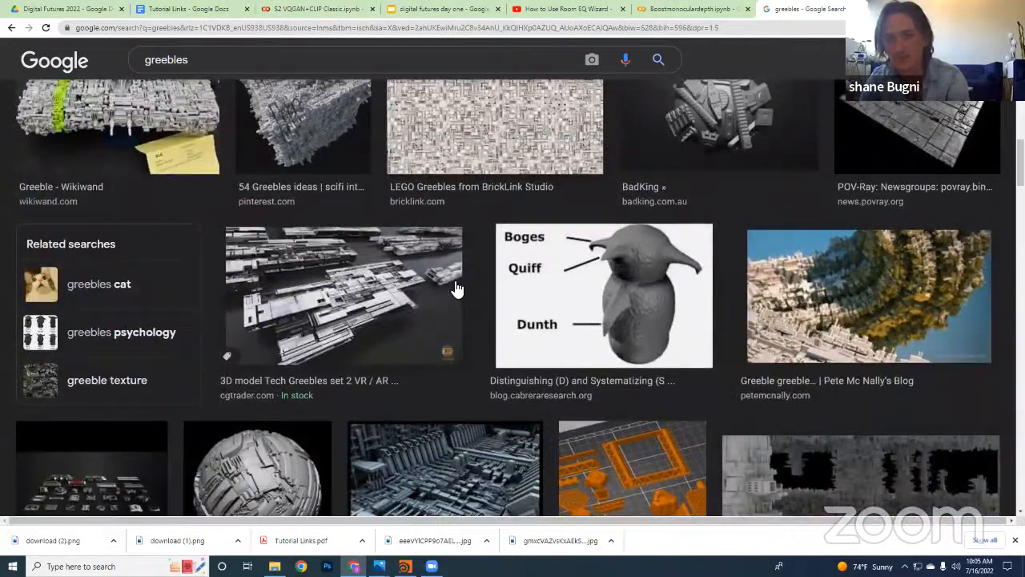
{"action": "left_click", "coordinate": [455, 286]}
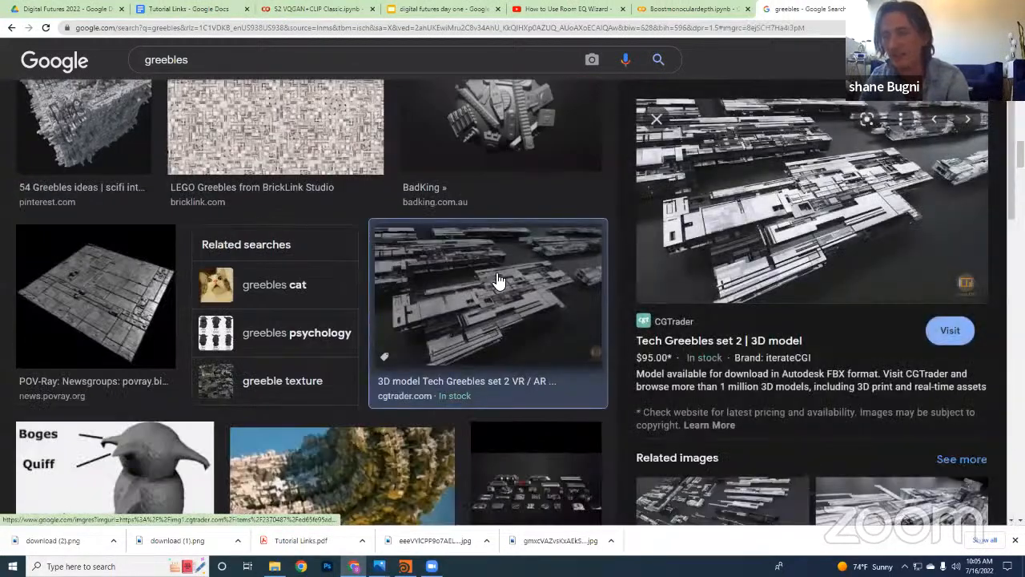
{"action": "right_click", "coordinate": [810, 233]}
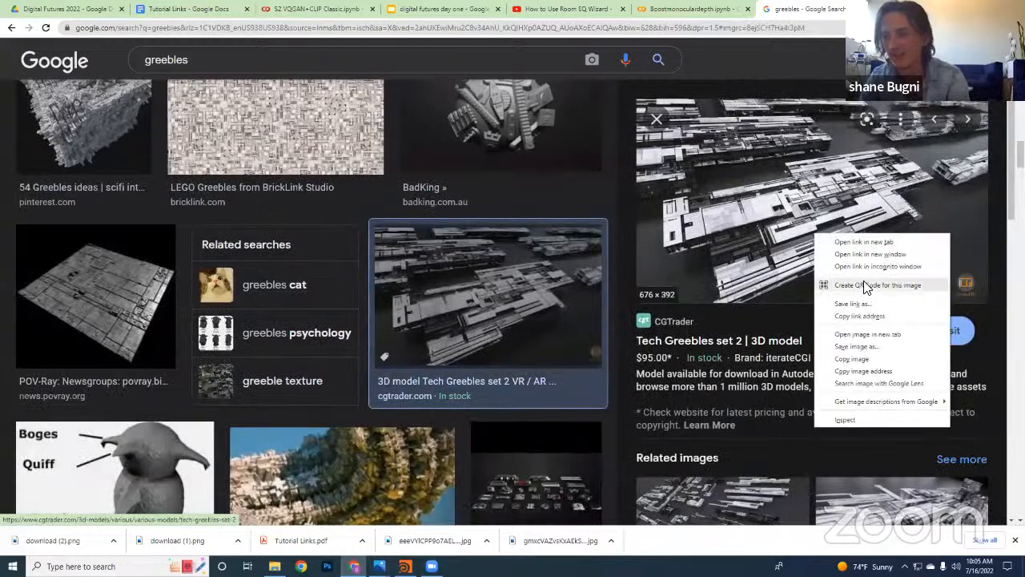
{"action": "left_click", "coordinate": [870, 353]}
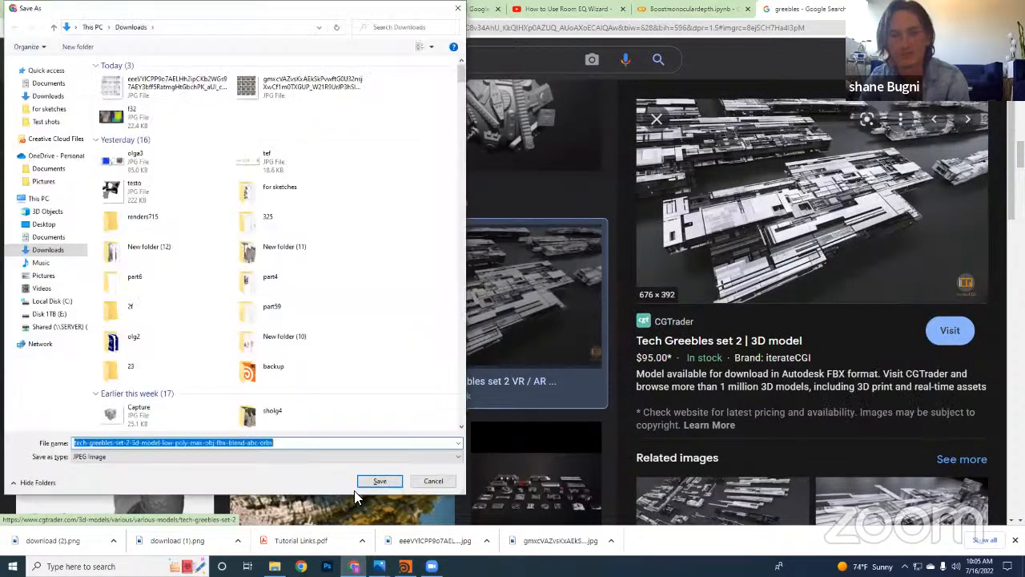
{"action": "left_click", "coordinate": [374, 482]}
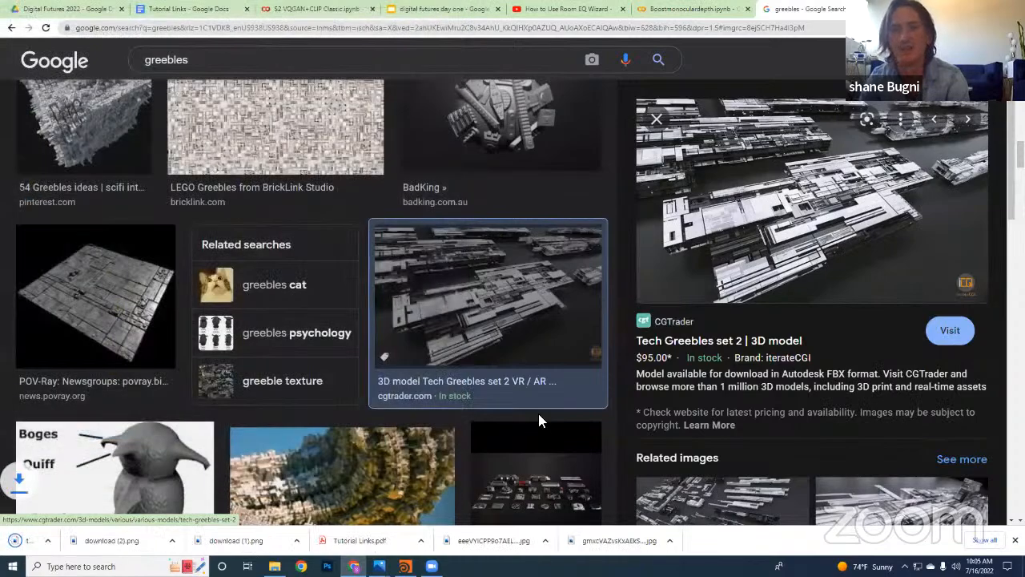
Examine the first rows of greebles image results, including the greebled cube and Star Wars ship surfaces, beside the Tech Greebles preview
{"action": "scroll", "coordinate": [447, 272], "scroll_direction": "up", "scroll_amount": 10}
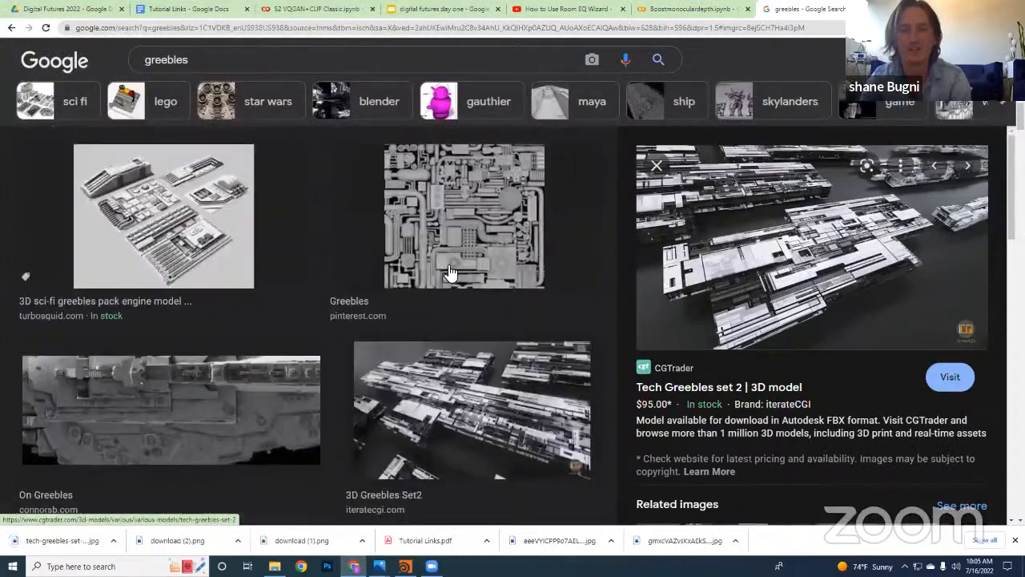
{"action": "scroll", "coordinate": [450, 273], "scroll_direction": "up", "scroll_amount": 10}
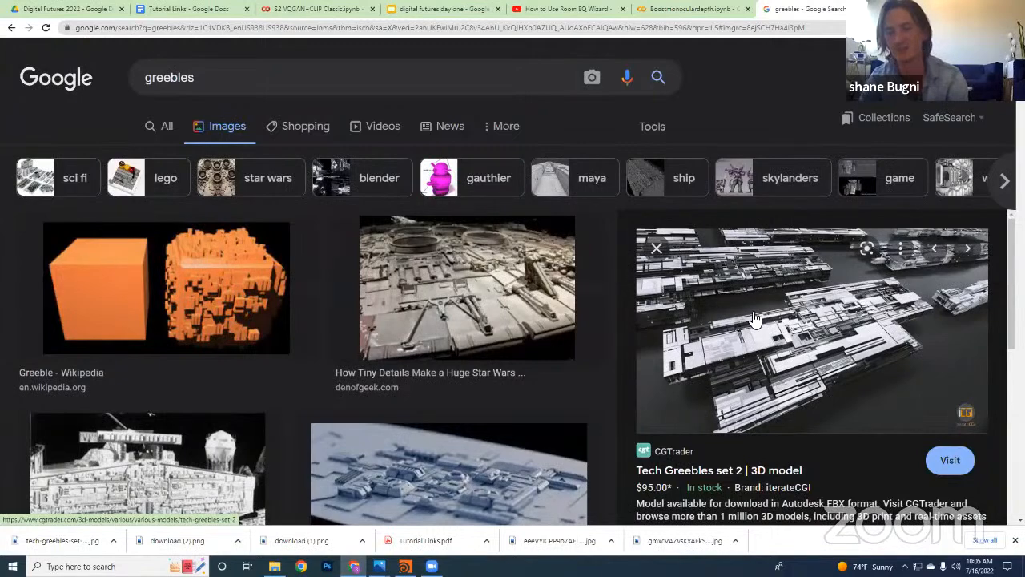
{"action": "scroll", "coordinate": [520, 338], "scroll_direction": "down", "scroll_amount": 2}
{"action": "scroll", "coordinate": [595, 344], "scroll_direction": "down", "scroll_amount": 2}
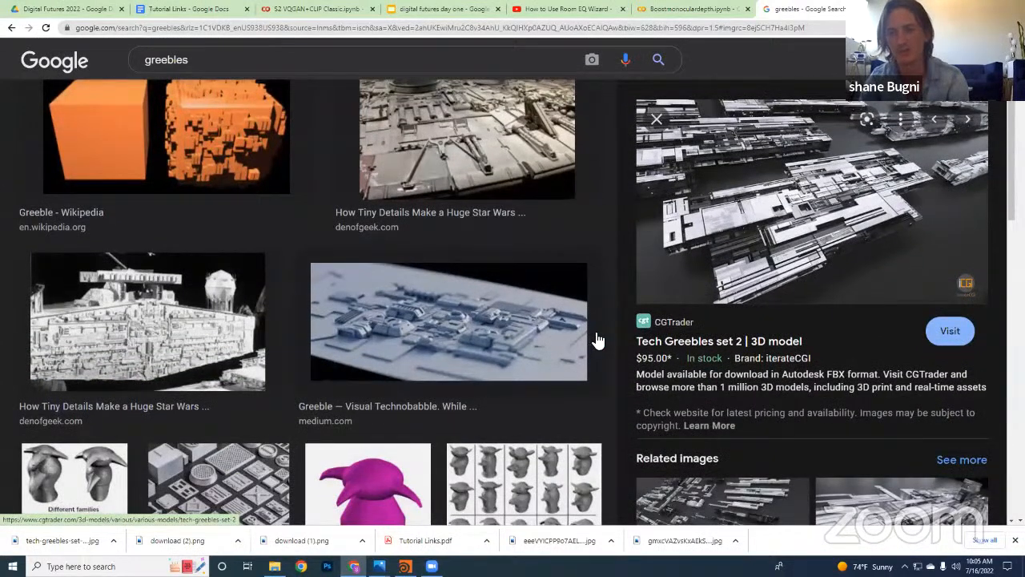
{"action": "scroll", "coordinate": [601, 345], "scroll_direction": "up", "scroll_amount": 3}
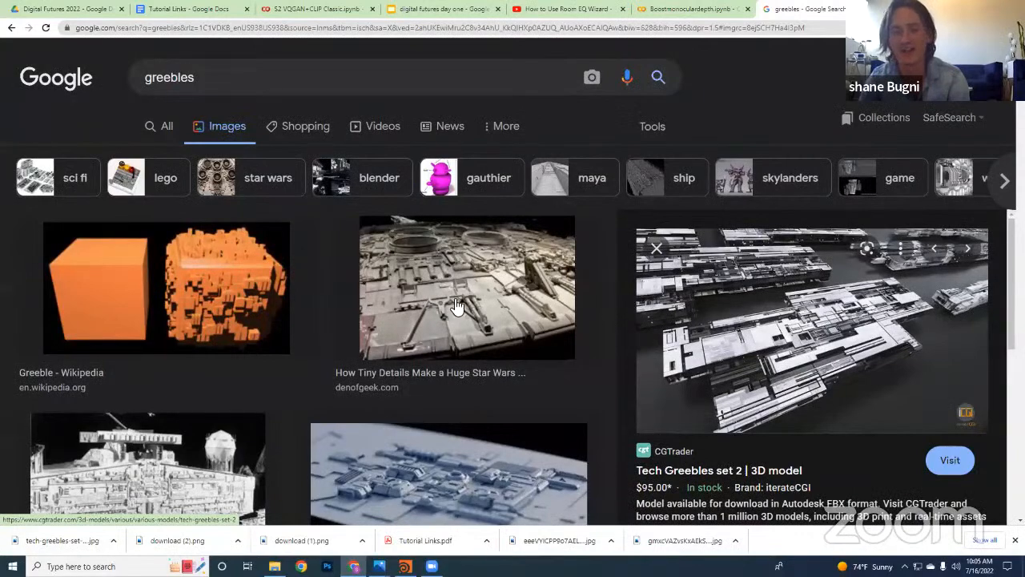
{"action": "scroll", "coordinate": [373, 322], "scroll_direction": "down", "scroll_amount": 2}
{"action": "scroll", "coordinate": [416, 331], "scroll_direction": "down", "scroll_amount": 1}
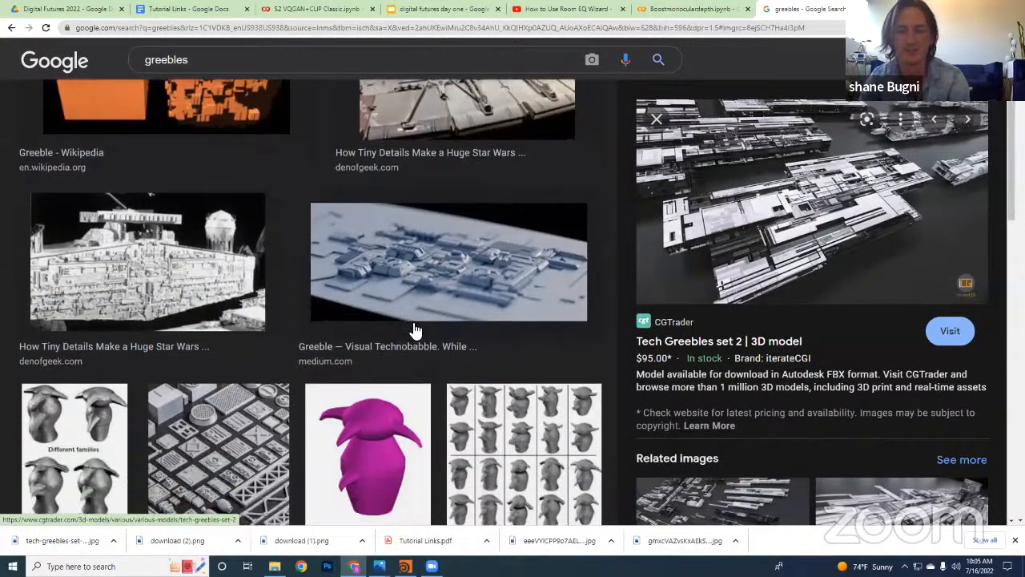
{"action": "scroll", "coordinate": [416, 320], "scroll_direction": "up", "scroll_amount": 3}
Return to the S2 VQGAN+CLIP Classic notebook and upload the tech-greebles-set-2 image from Downloads to its session files, acknowledging the reminder
{"action": "left_click", "coordinate": [290, 9]}
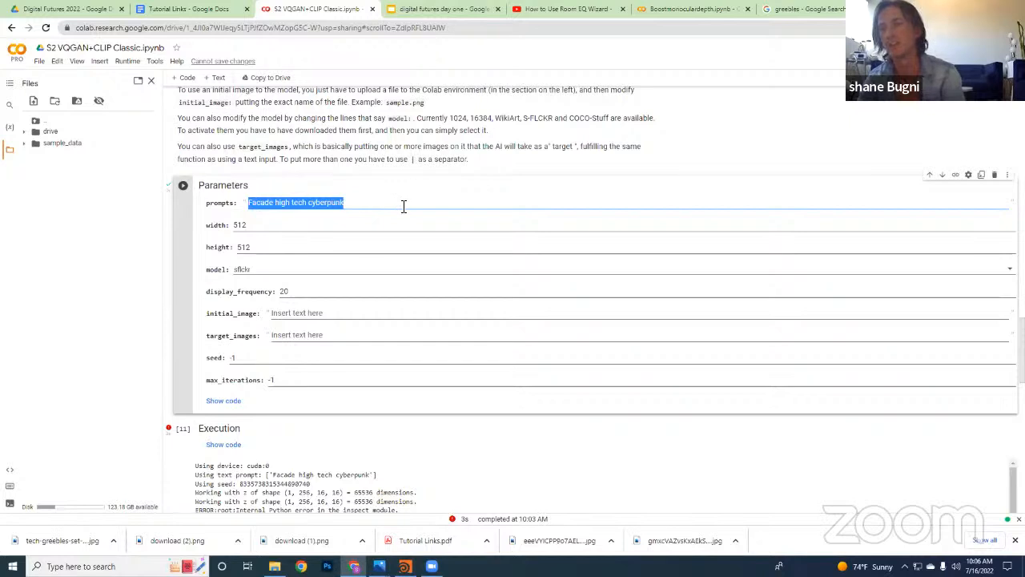
{"action": "left_click", "coordinate": [71, 183]}
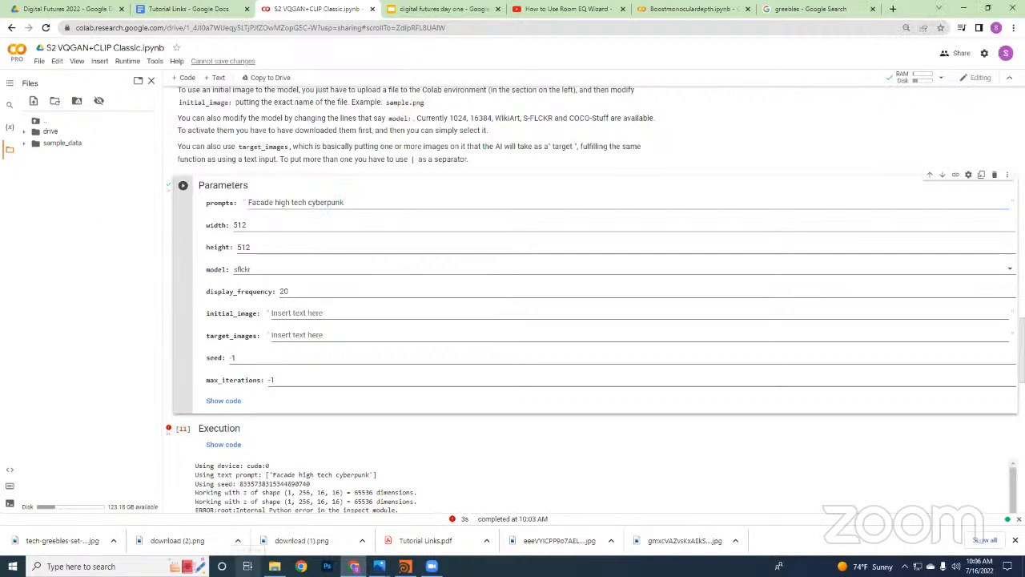
{"action": "mouse_move", "coordinate": [275, 553]}
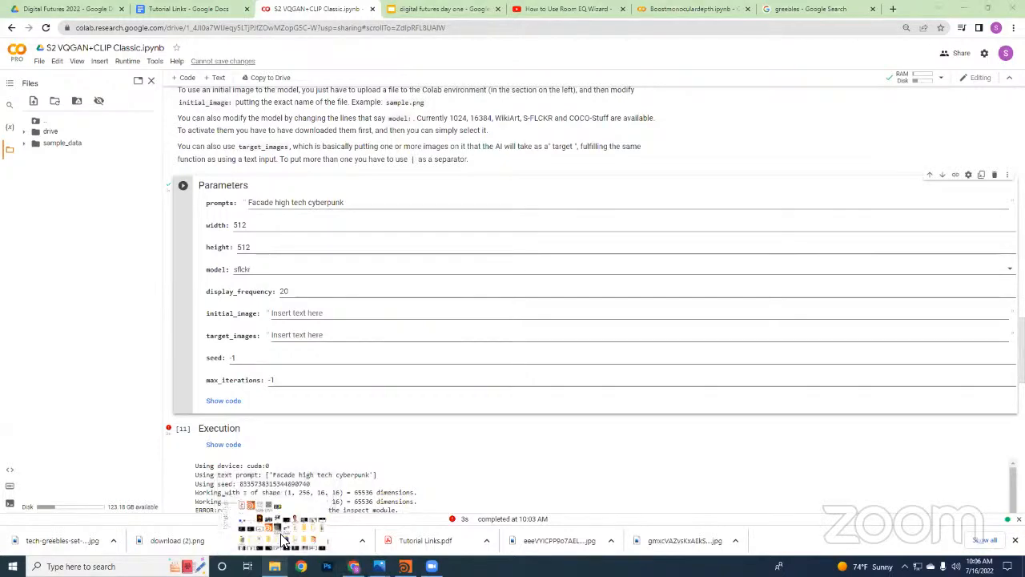
{"action": "left_click", "coordinate": [282, 537]}
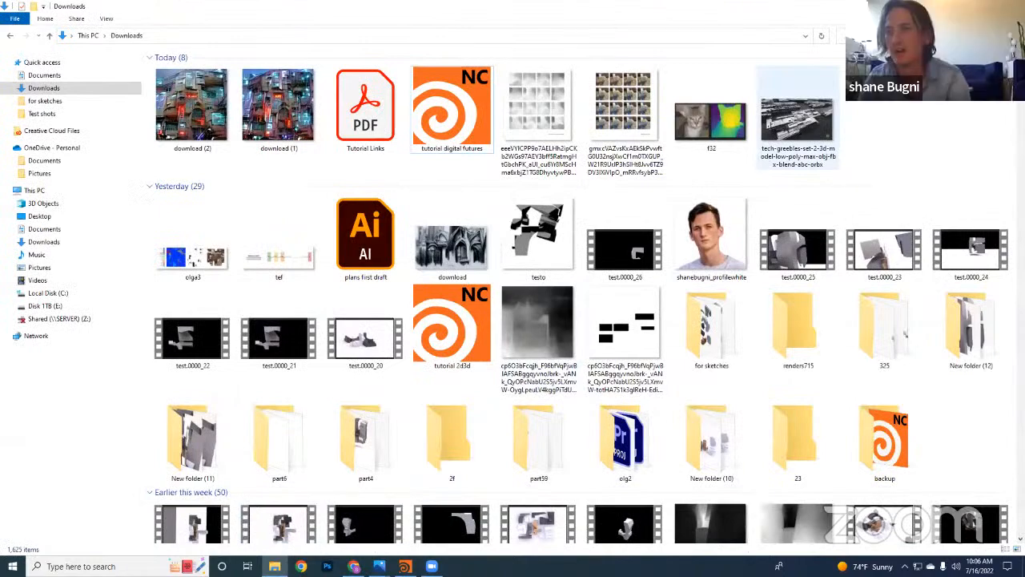
{"action": "left_click", "coordinate": [987, 7]}
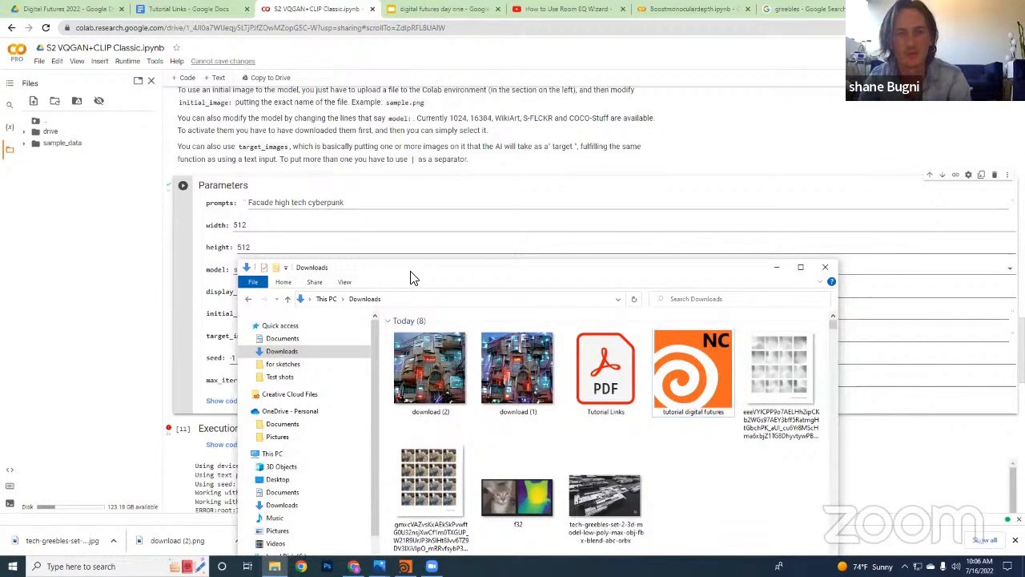
{"action": "left_click_drag", "start_coordinate": [410, 277], "coordinate": [502, 224]}
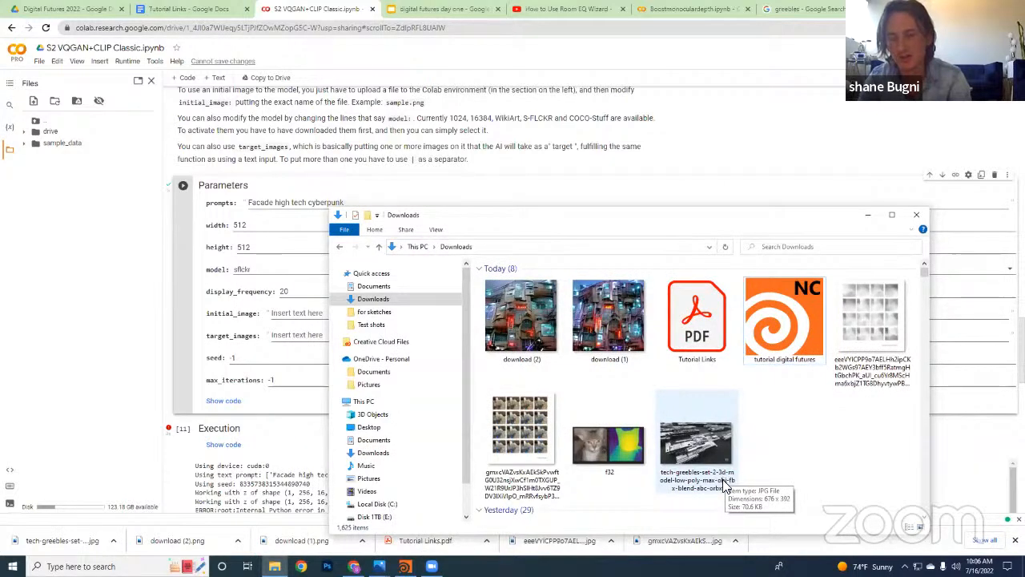
{"action": "left_click_drag", "start_coordinate": [700, 464], "coordinate": [56, 234]}
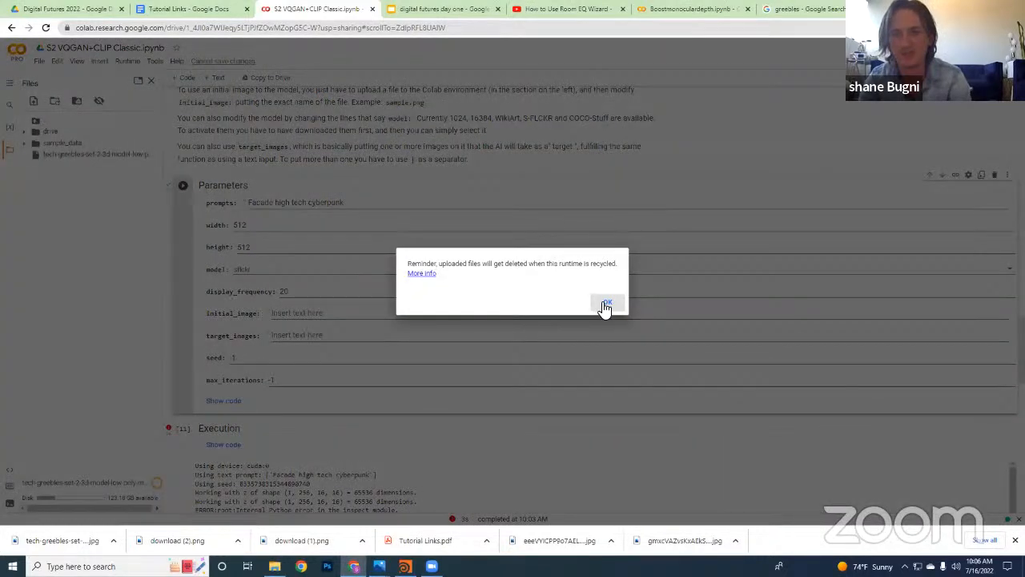
{"action": "left_click", "coordinate": [606, 306]}
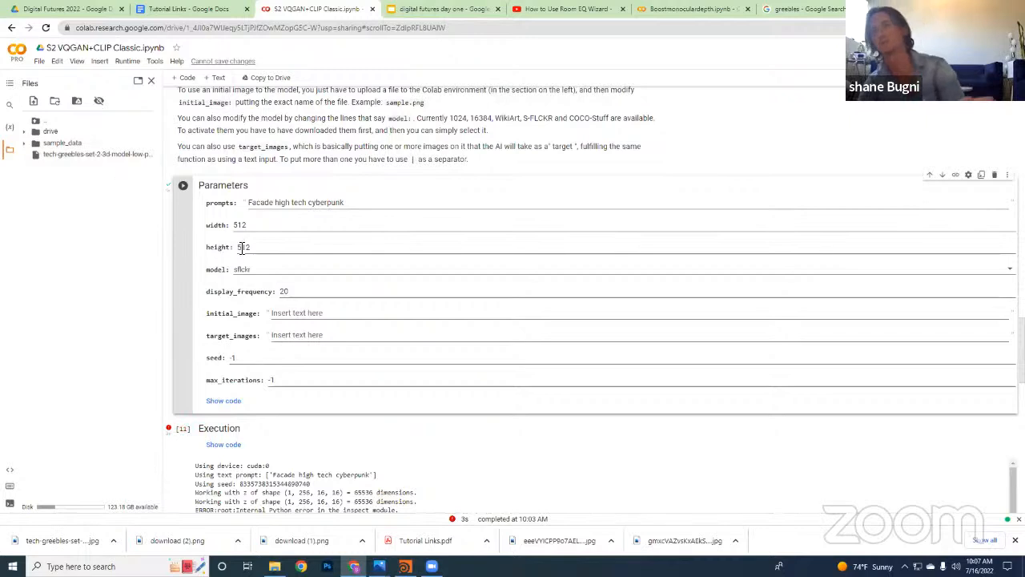
Copy the uploaded greebles image's path and paste it as the initial_image value in the Parameters cell
{"action": "right_click", "coordinate": [159, 161]}
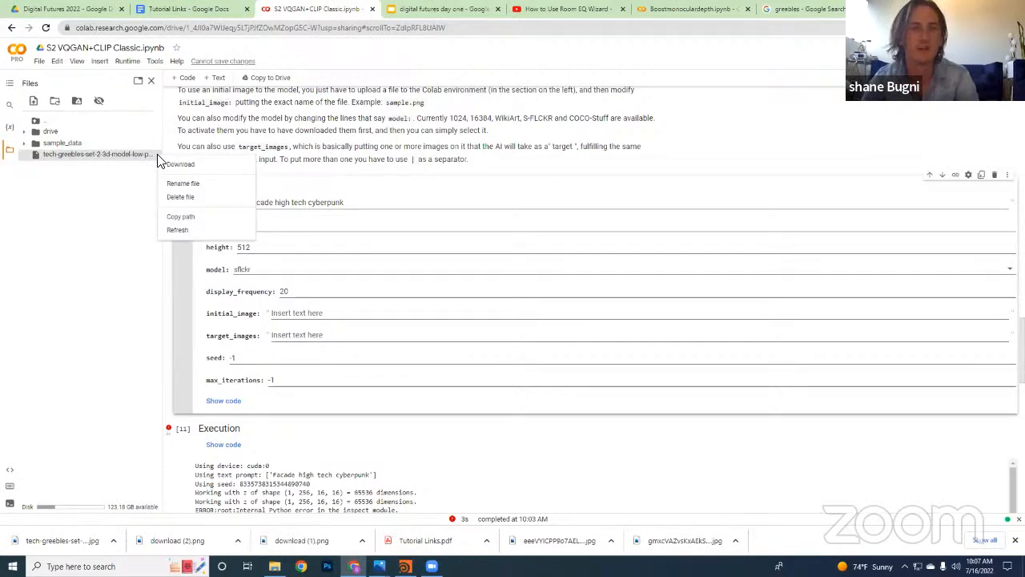
{"action": "left_click", "coordinate": [181, 216]}
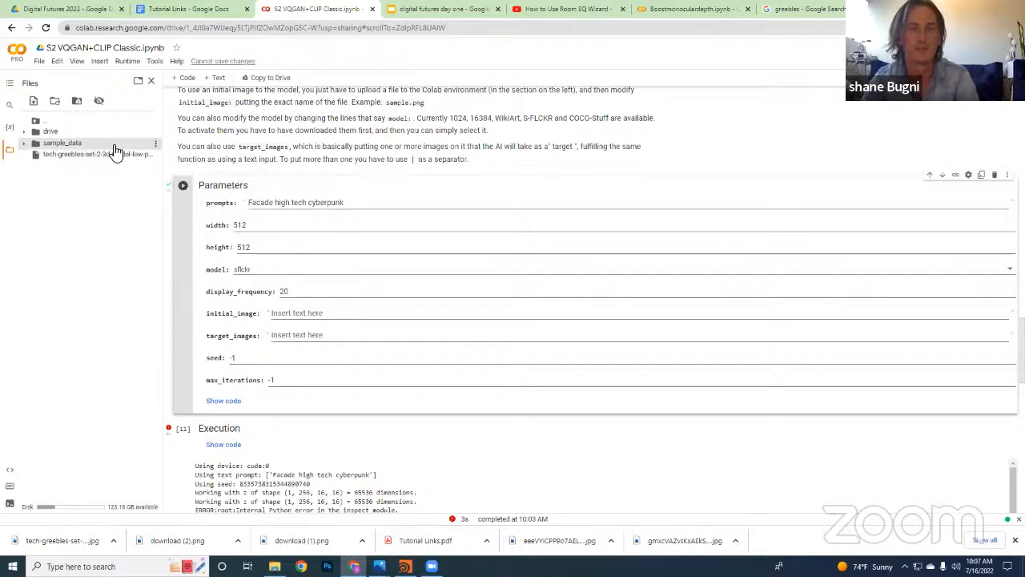
{"action": "left_click", "coordinate": [301, 312]}
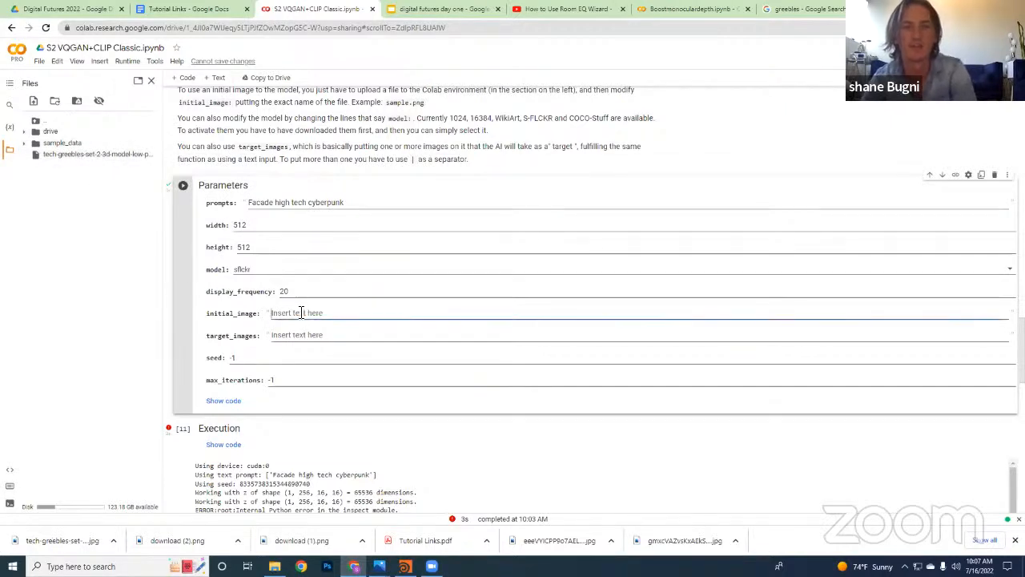
{"action": "type", "text": "/content/tech-greebles-set-2-3d-model-low-poly-max-obj-fbx-blend-abc-orbx.jpg"}
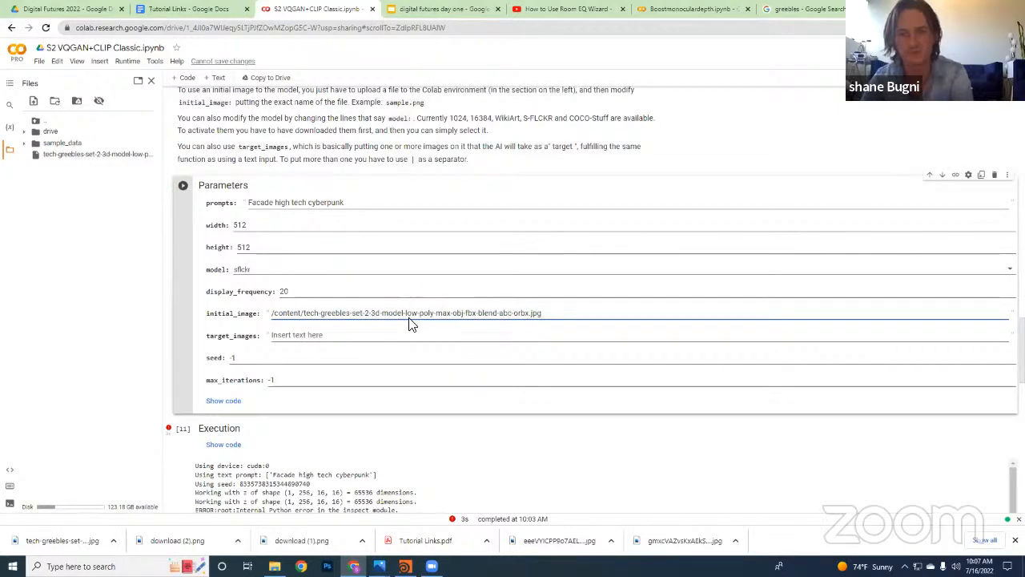
Run the Parameters cell and the Execution cell to start generating from the initial image
{"action": "left_click", "coordinate": [184, 187]}
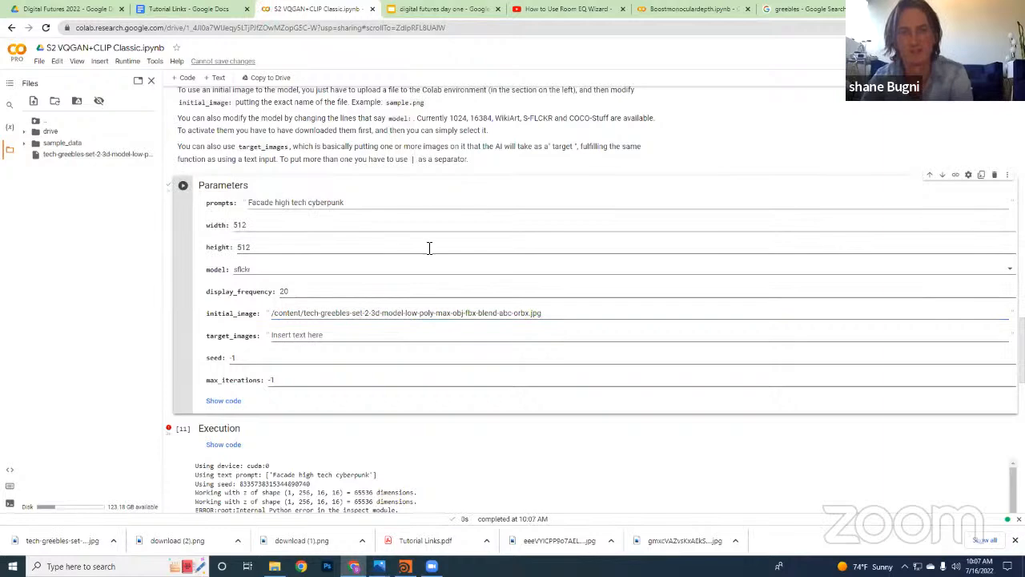
{"action": "scroll", "coordinate": [427, 250], "scroll_direction": "down", "scroll_amount": 4}
{"action": "left_click", "coordinate": [185, 274]}
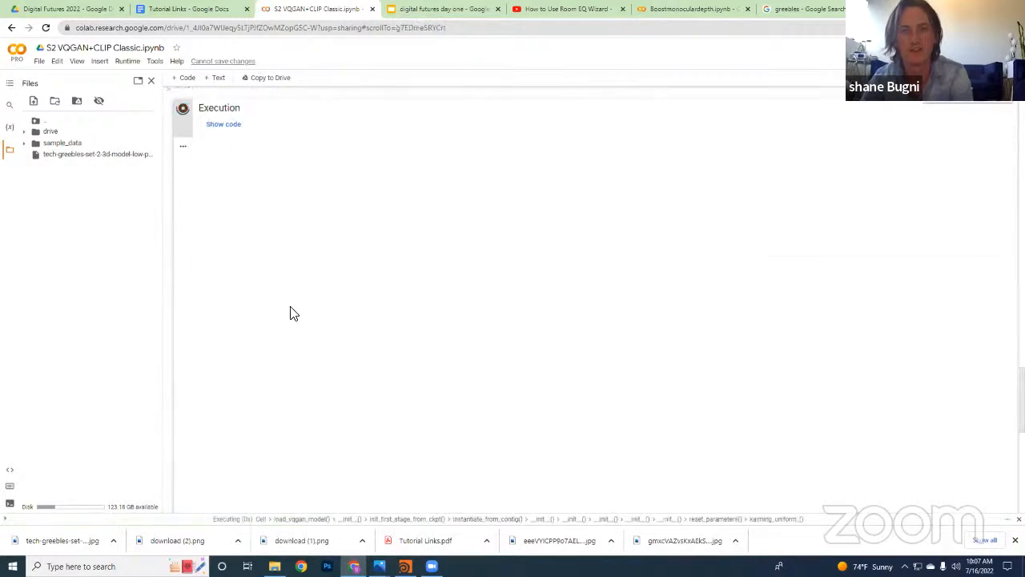
Examine the Execution cell's progress and first output image, comparing them with the prompt and initial_image parameters
{"action": "scroll", "coordinate": [290, 313], "scroll_direction": "up", "scroll_amount": 1}
{"action": "scroll", "coordinate": [423, 330], "scroll_direction": "up", "scroll_amount": 1}
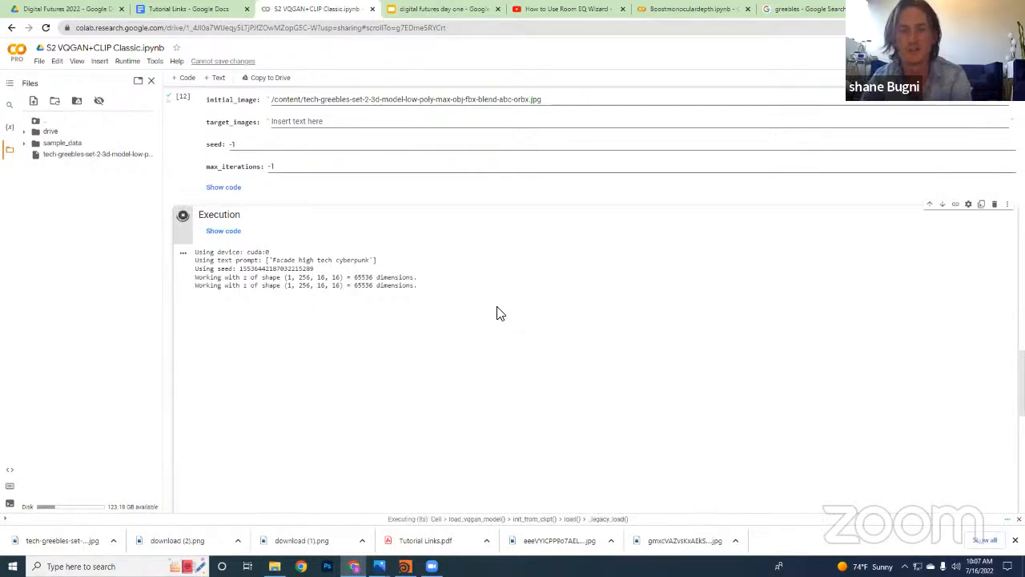
{"action": "scroll", "coordinate": [497, 313], "scroll_direction": "up", "scroll_amount": 2}
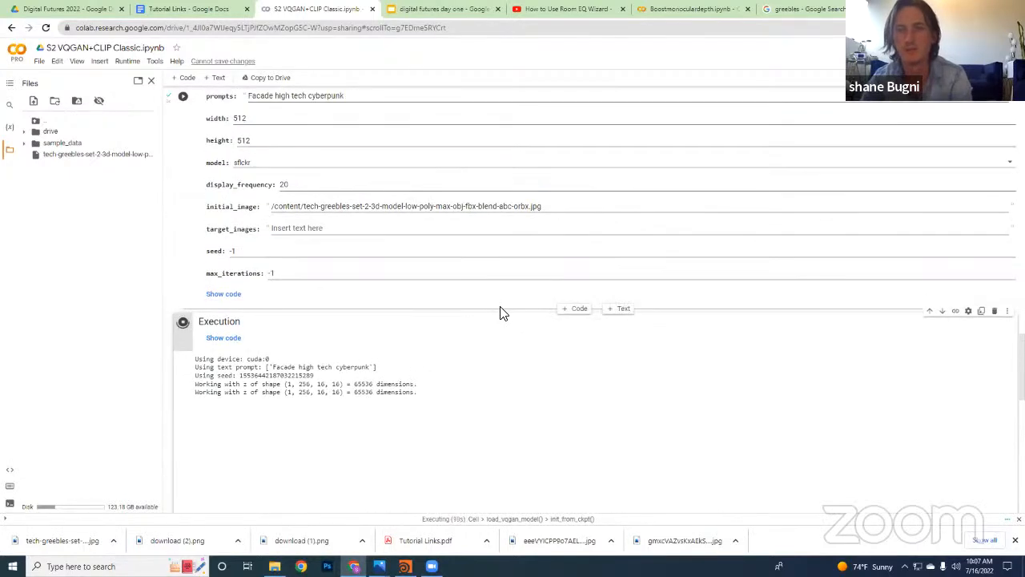
{"action": "scroll", "coordinate": [486, 326], "scroll_direction": "down", "scroll_amount": 1}
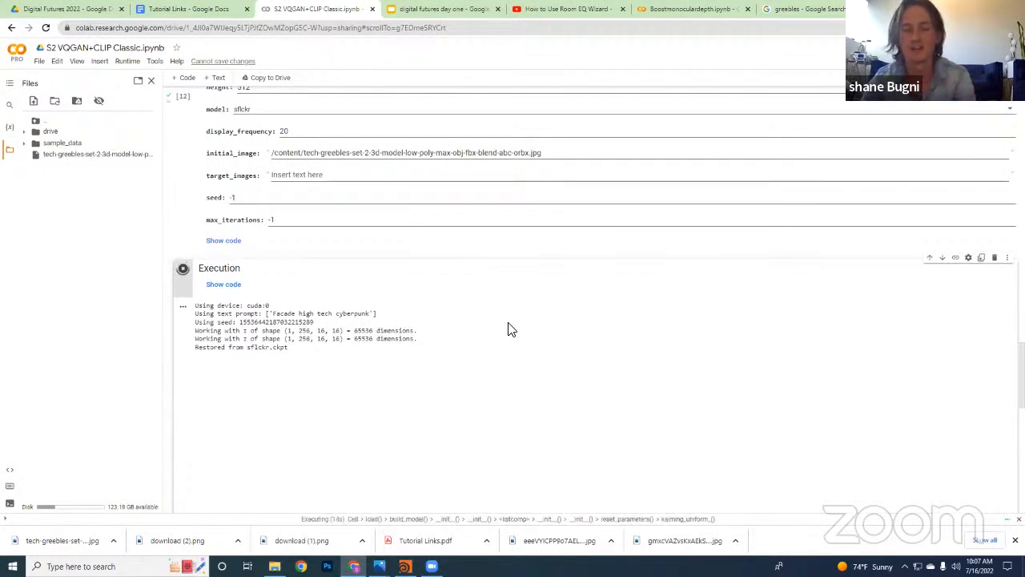
{"action": "scroll", "coordinate": [514, 329], "scroll_direction": "down", "scroll_amount": 1}
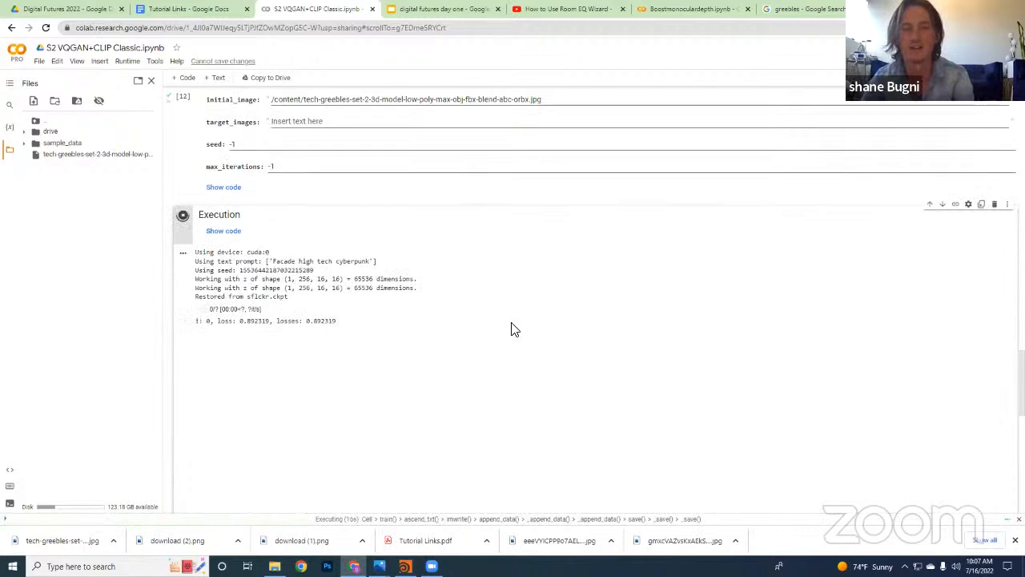
{"action": "scroll", "coordinate": [514, 330], "scroll_direction": "down", "scroll_amount": 2}
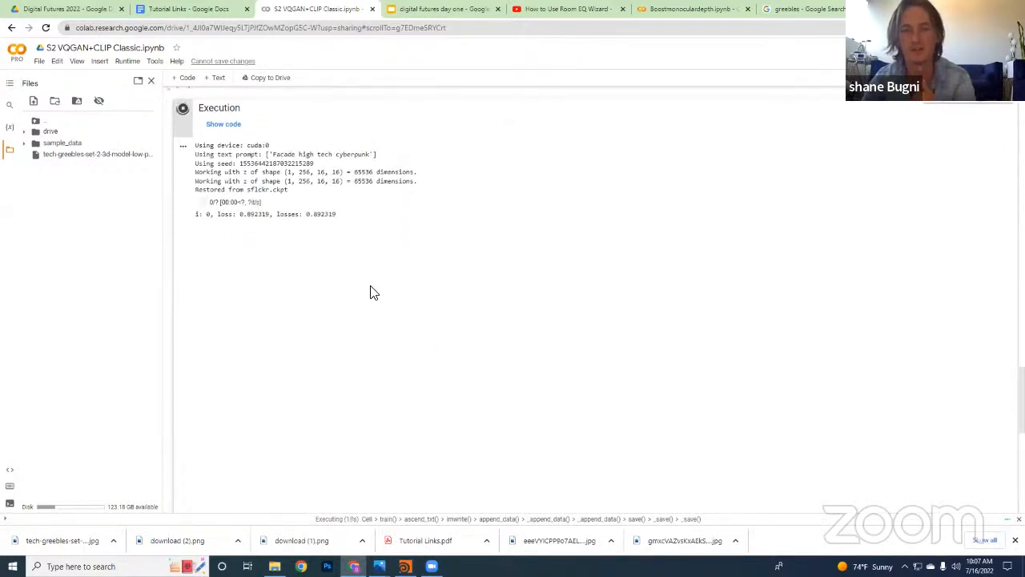
{"action": "scroll", "coordinate": [381, 320], "scroll_direction": "down", "scroll_amount": 1}
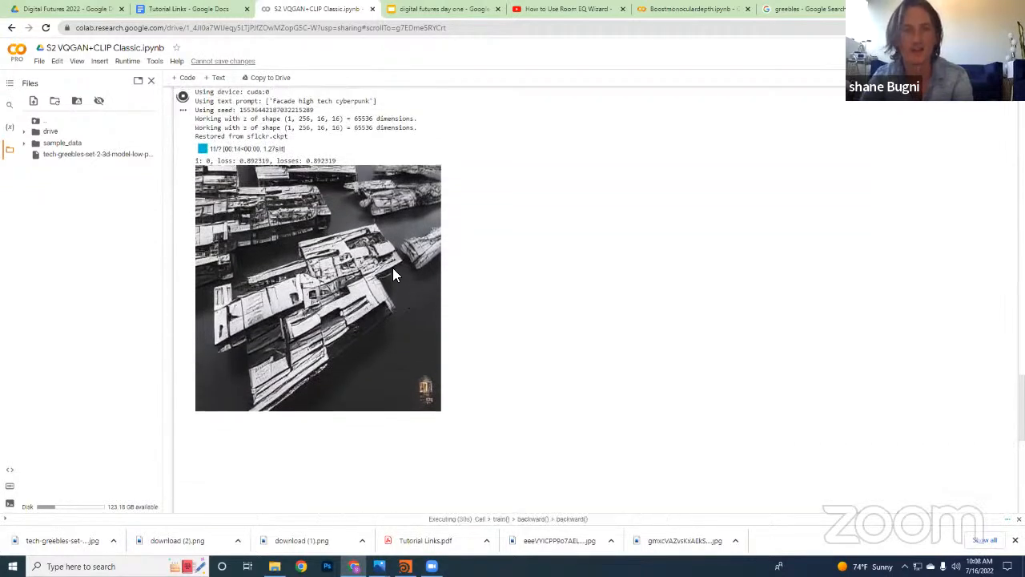
{"action": "scroll", "coordinate": [178, 192], "scroll_direction": "up", "scroll_amount": 3}
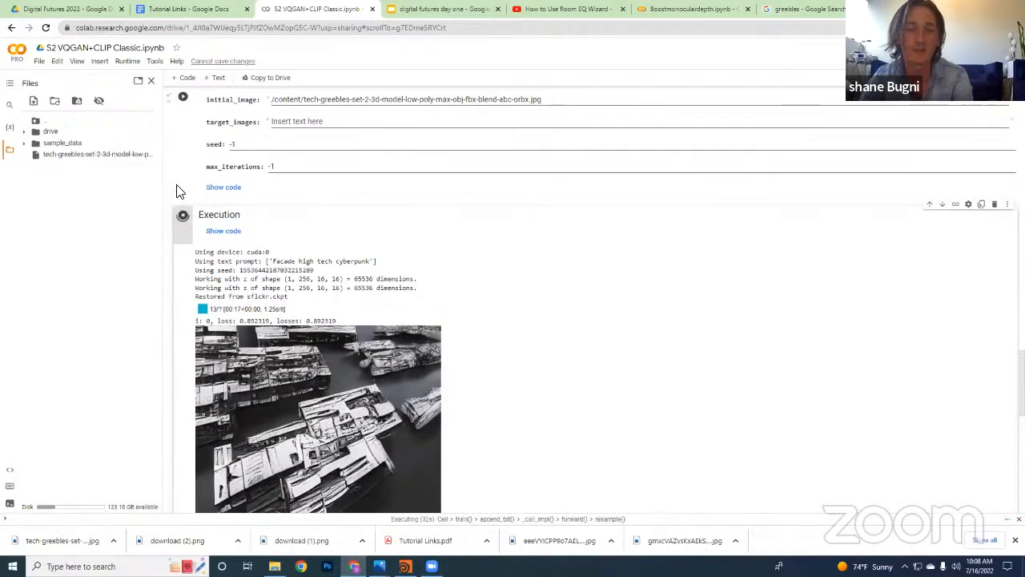
{"action": "scroll", "coordinate": [178, 193], "scroll_direction": "up", "scroll_amount": 1}
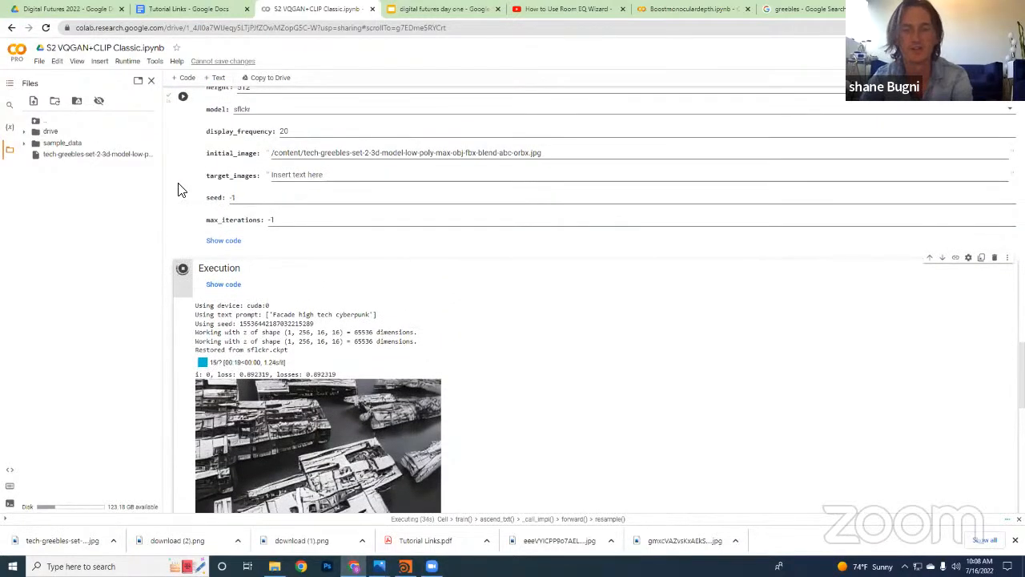
Examine the Execution cell's successive output images, comparing how the facade develops from the greebles initial image over the iterations
{"action": "scroll", "coordinate": [248, 273], "scroll_direction": "down", "scroll_amount": 2}
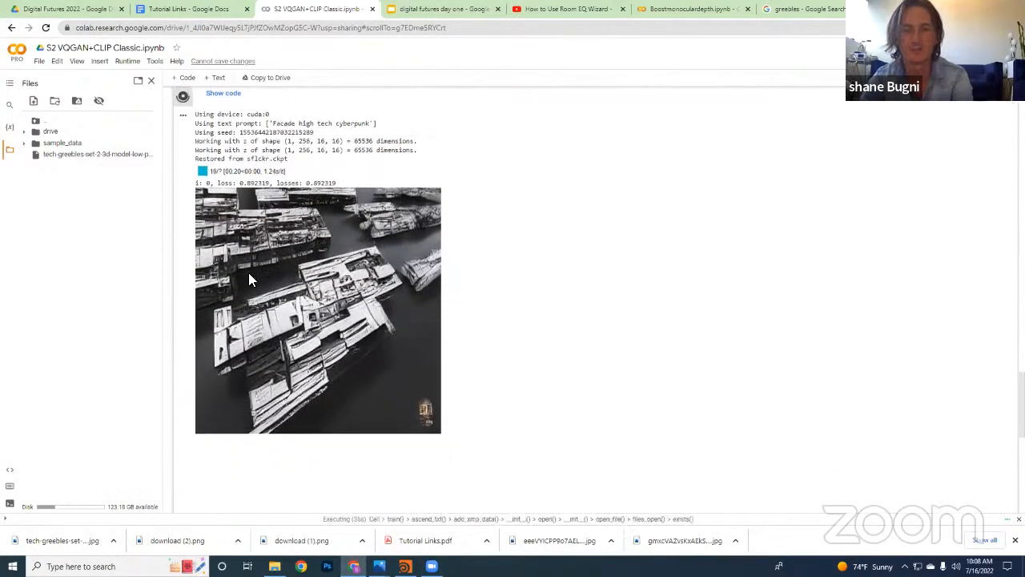
{"action": "scroll", "coordinate": [248, 272], "scroll_direction": "up", "scroll_amount": 1}
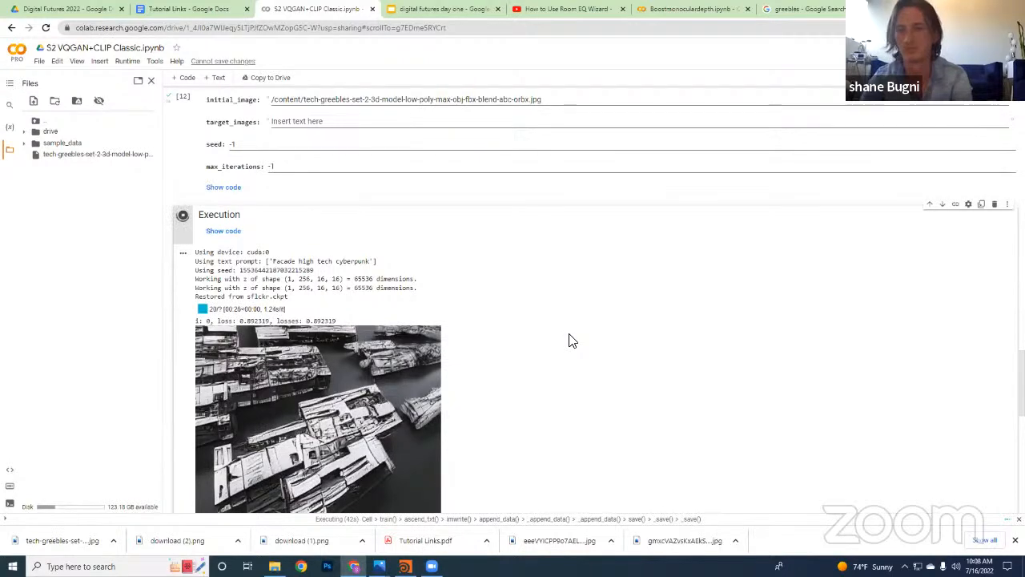
{"action": "scroll", "coordinate": [569, 341], "scroll_direction": "down", "scroll_amount": 5}
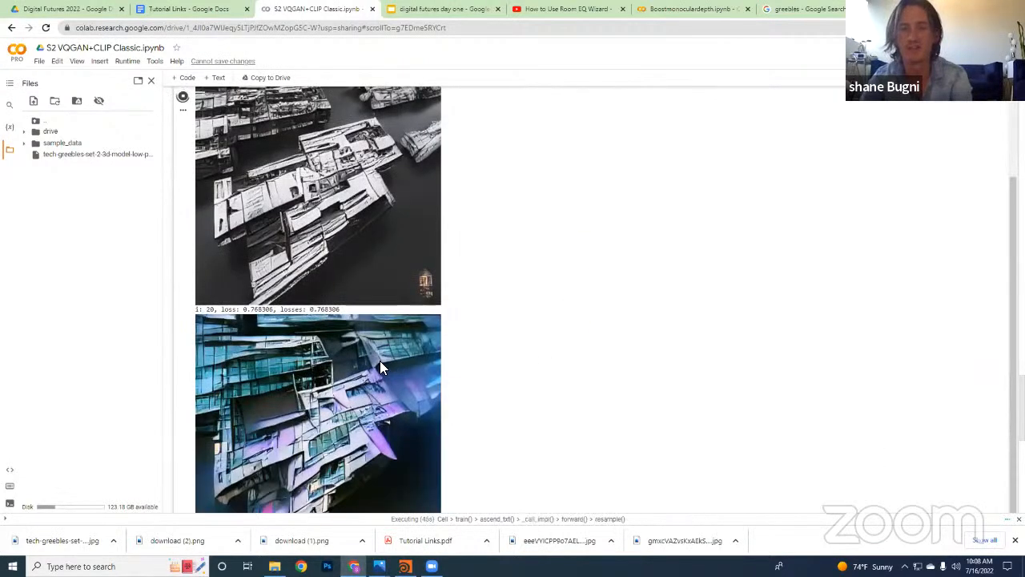
{"action": "scroll", "coordinate": [513, 297], "scroll_direction": "down", "scroll_amount": 1}
{"action": "scroll", "coordinate": [520, 282], "scroll_direction": "down", "scroll_amount": 1}
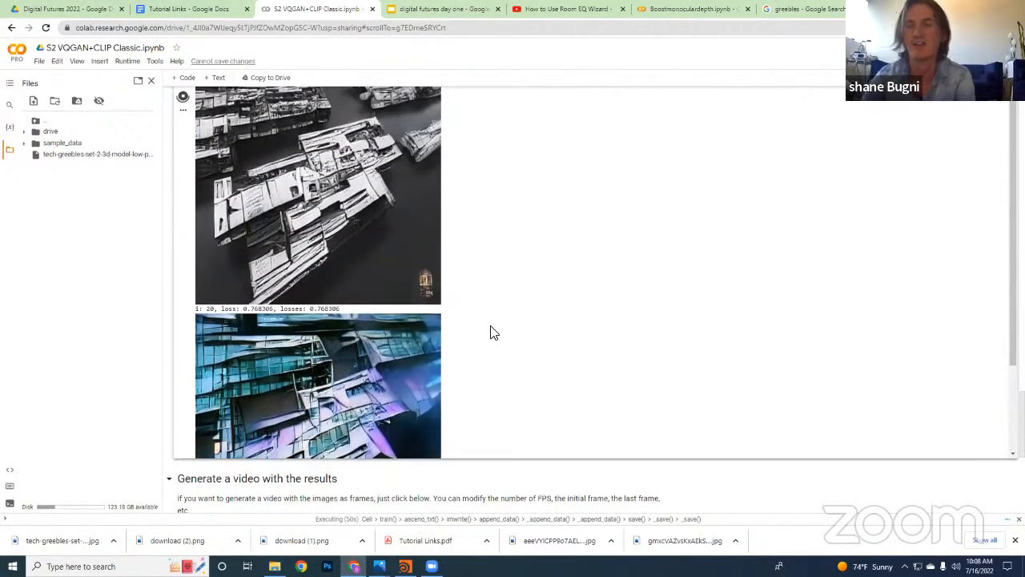
{"action": "scroll", "coordinate": [581, 269], "scroll_direction": "down", "scroll_amount": 2}
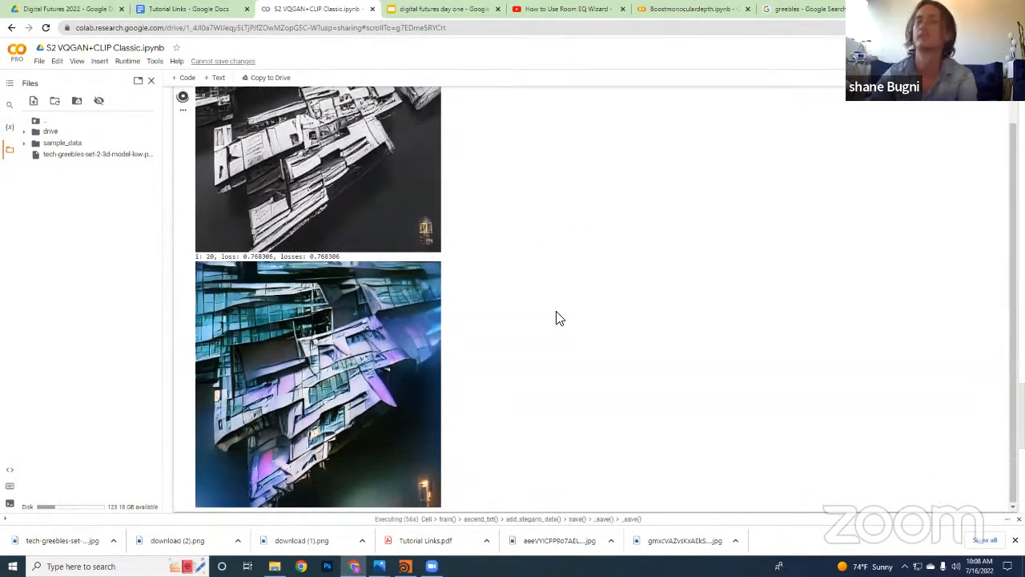
{"action": "scroll", "coordinate": [546, 300], "scroll_direction": "down", "scroll_amount": 3}
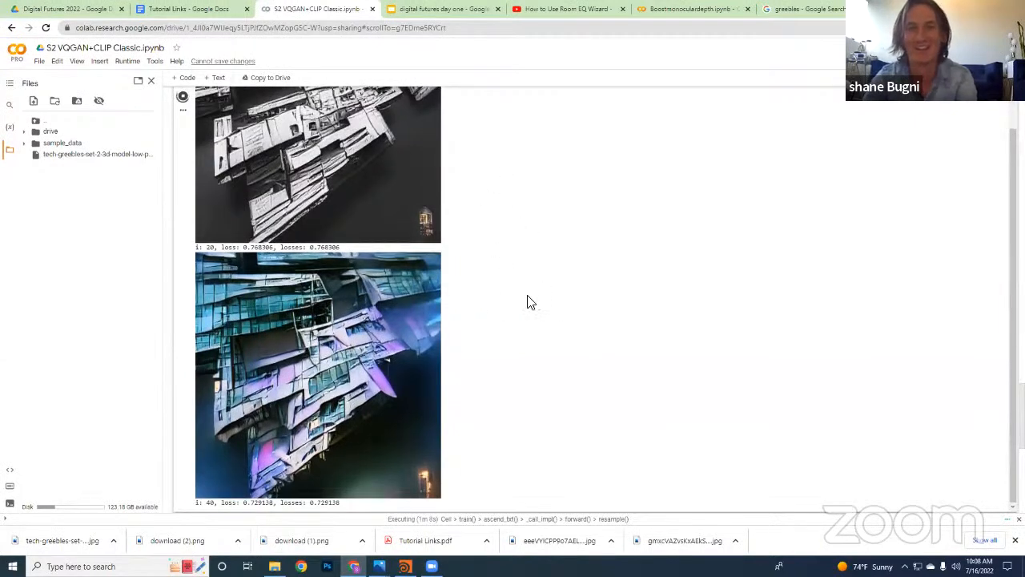
{"action": "scroll", "coordinate": [526, 300], "scroll_direction": "down", "scroll_amount": 5}
{"action": "scroll", "coordinate": [366, 294], "scroll_direction": "down", "scroll_amount": 1}
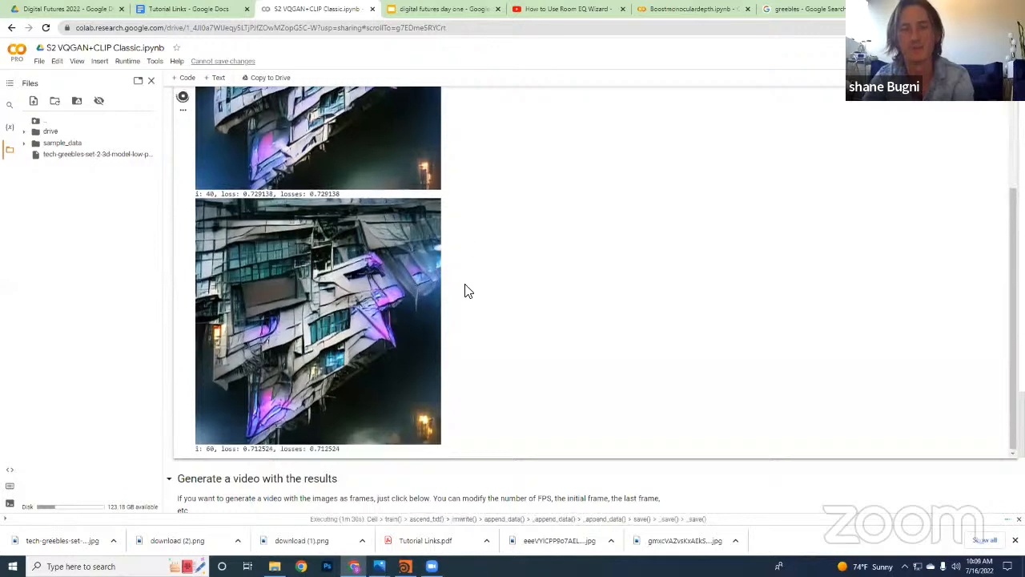
{"action": "scroll", "coordinate": [467, 291], "scroll_direction": "down", "scroll_amount": 3}
{"action": "scroll", "coordinate": [407, 418], "scroll_direction": "up", "scroll_amount": 4}
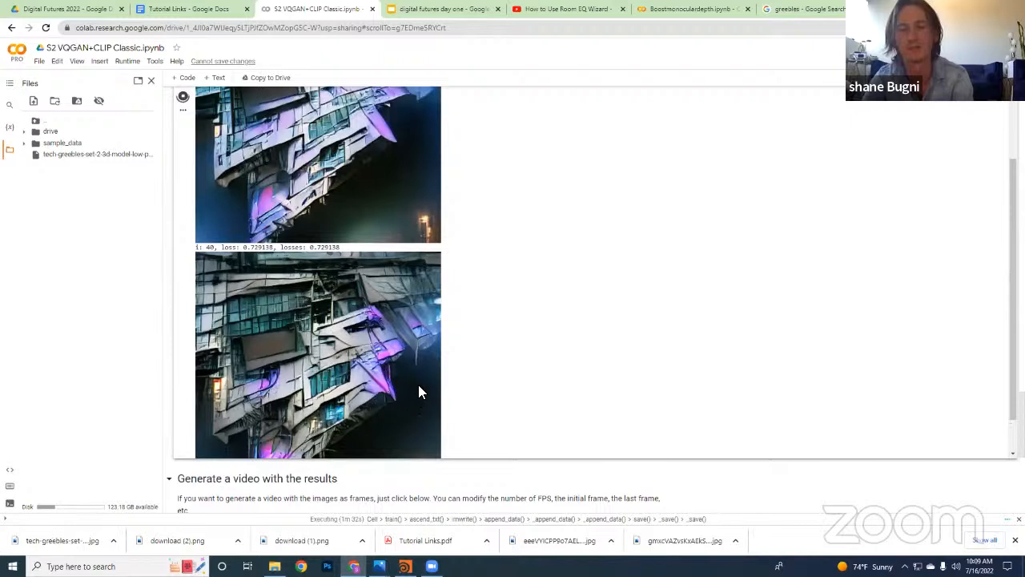
{"action": "scroll", "coordinate": [422, 376], "scroll_direction": "down", "scroll_amount": 4}
{"action": "right_click", "coordinate": [371, 343]}
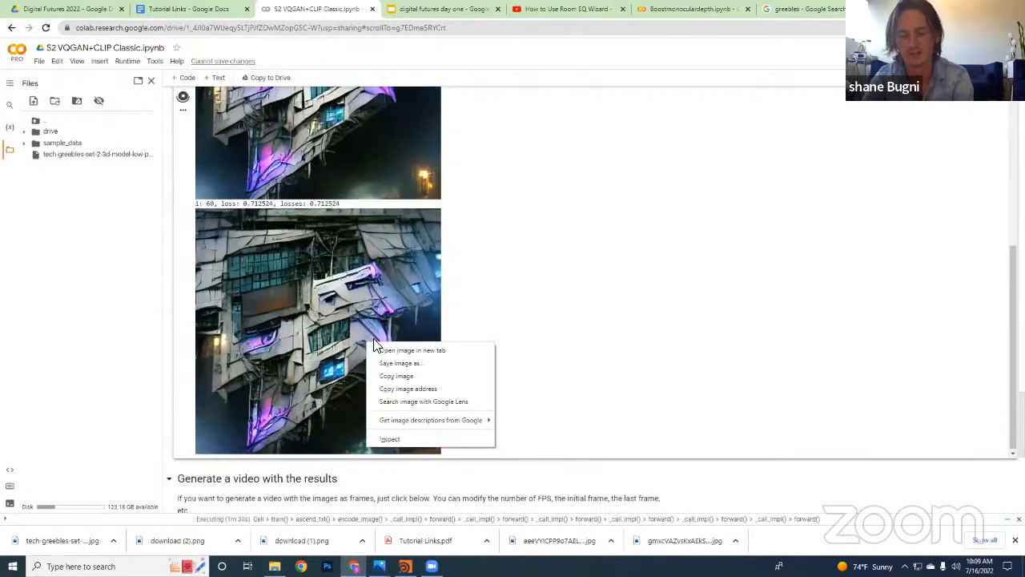
{"action": "left_click", "coordinate": [350, 295]}
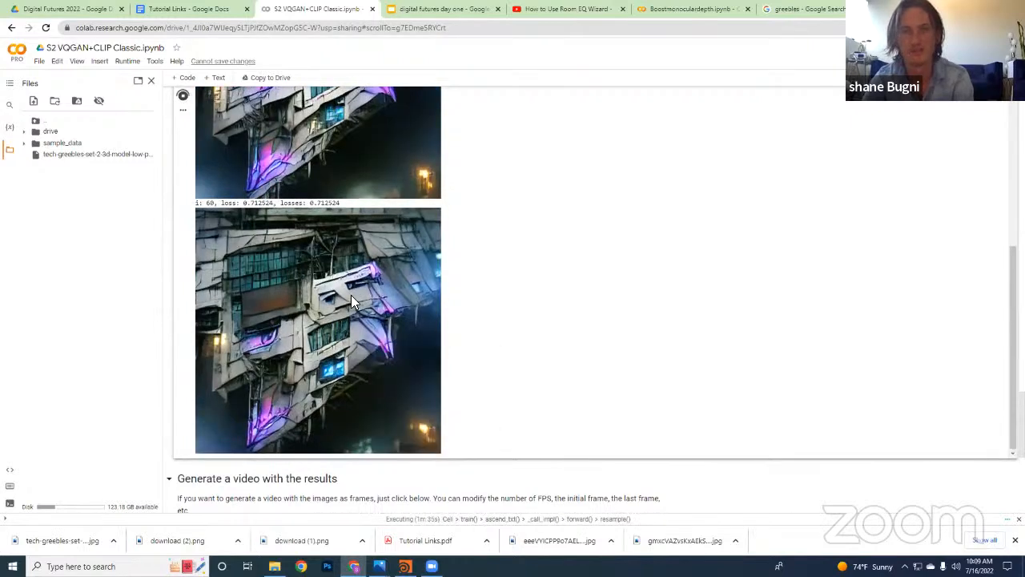
{"action": "right_click", "coordinate": [388, 276]}
{"action": "left_click", "coordinate": [340, 209]}
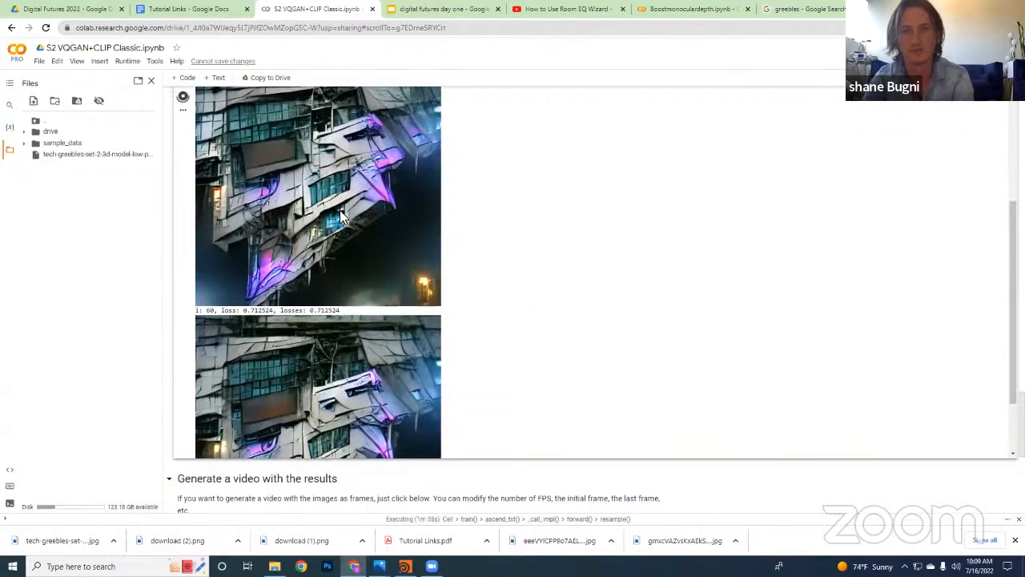
Save the iteration 40 output image to Downloads as a PNG named 3
{"action": "right_click", "coordinate": [352, 237]}
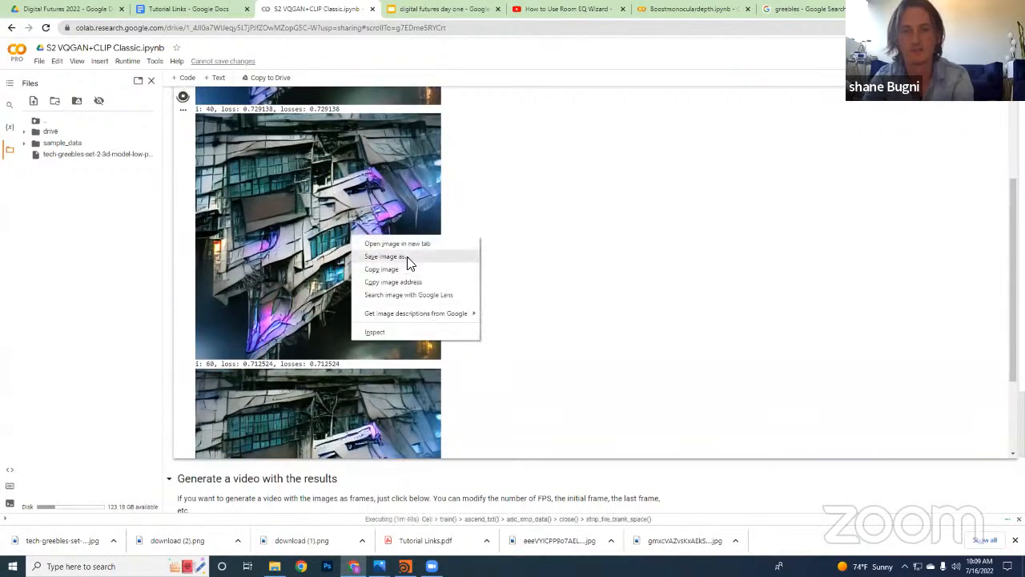
{"action": "left_click", "coordinate": [407, 258]}
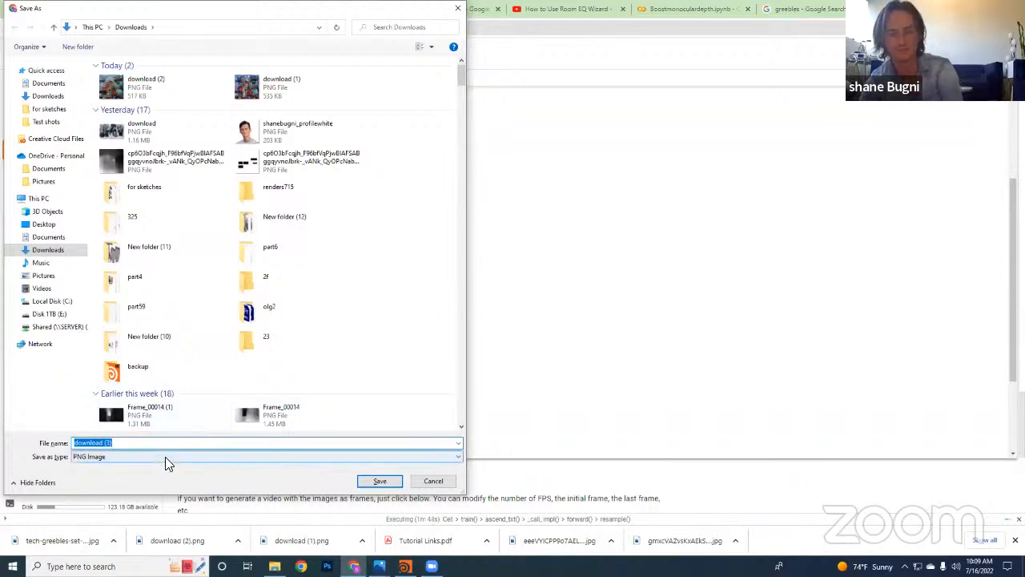
{"action": "type", "text": "3"}
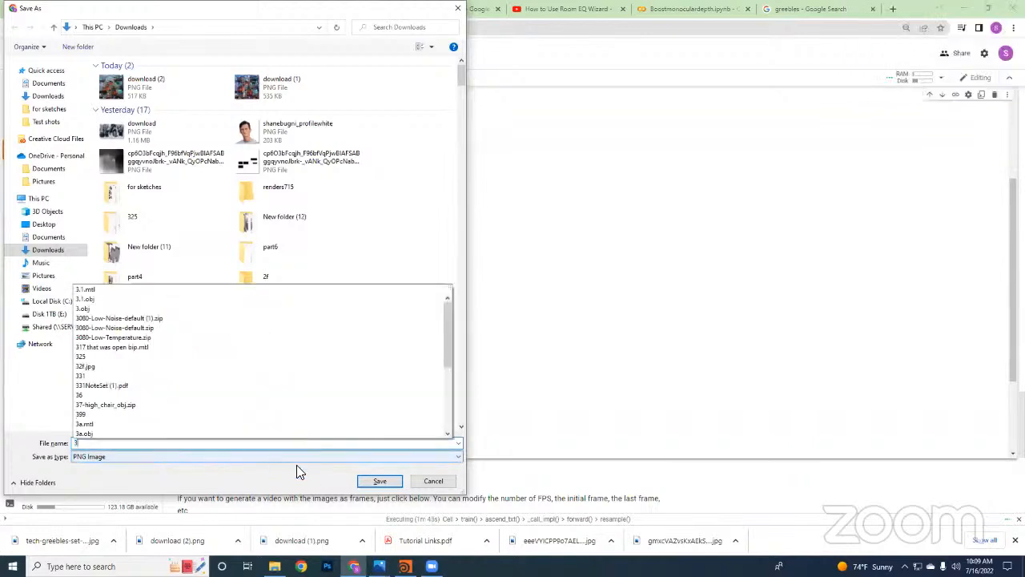
{"action": "left_click", "coordinate": [380, 481]}
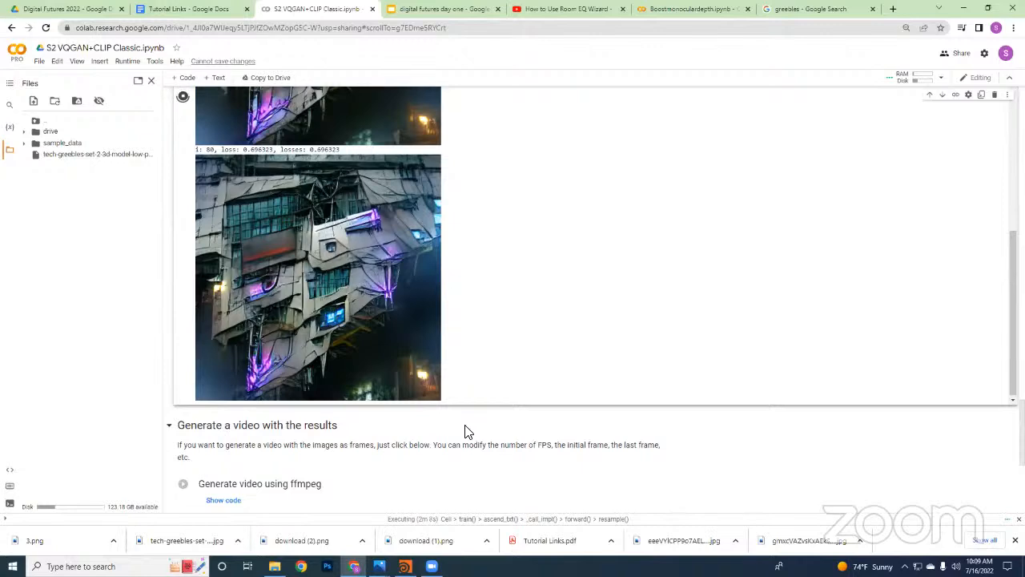
Save the iteration 80 output image to Downloads as a PNG named 34
{"action": "right_click", "coordinate": [338, 261]}
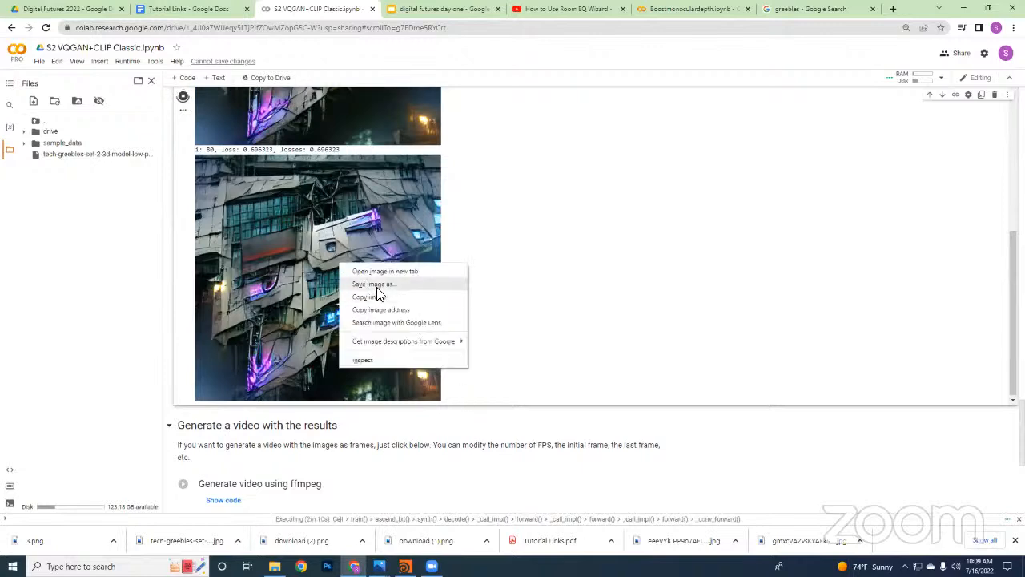
{"action": "left_click", "coordinate": [373, 285]}
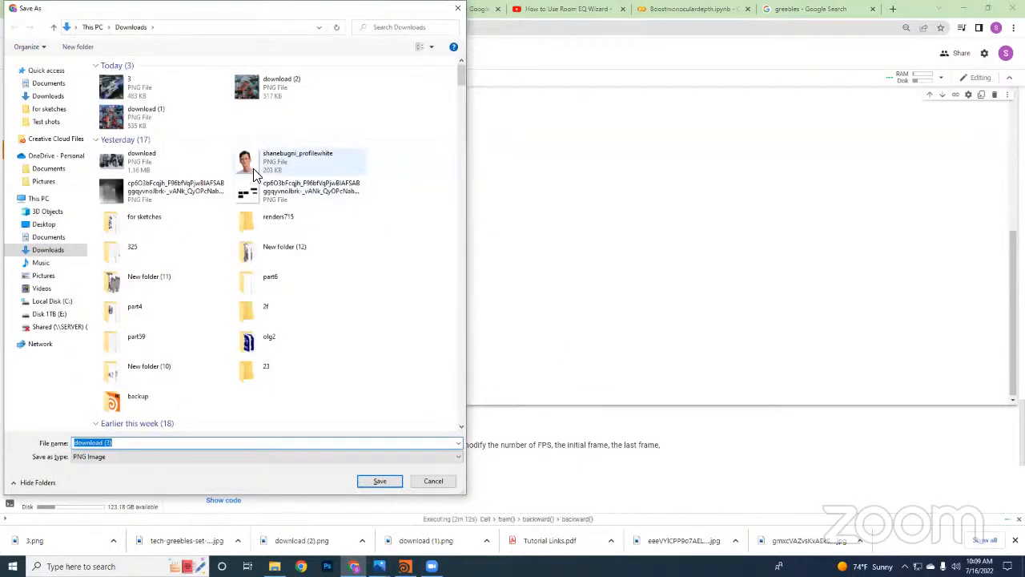
{"action": "type", "text": "3"}
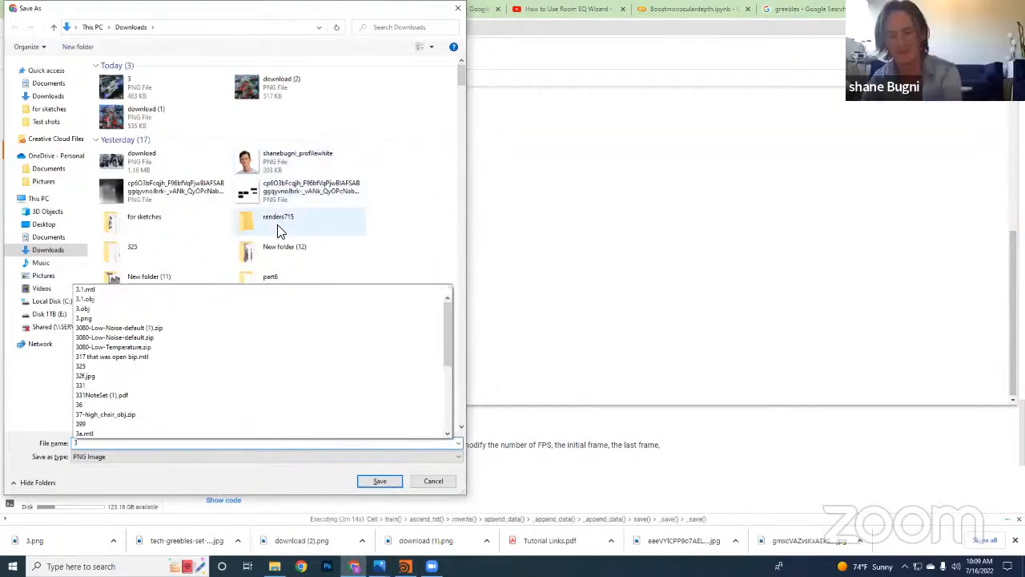
{"action": "type", "text": "4"}
{"action": "left_click", "coordinate": [392, 485]}
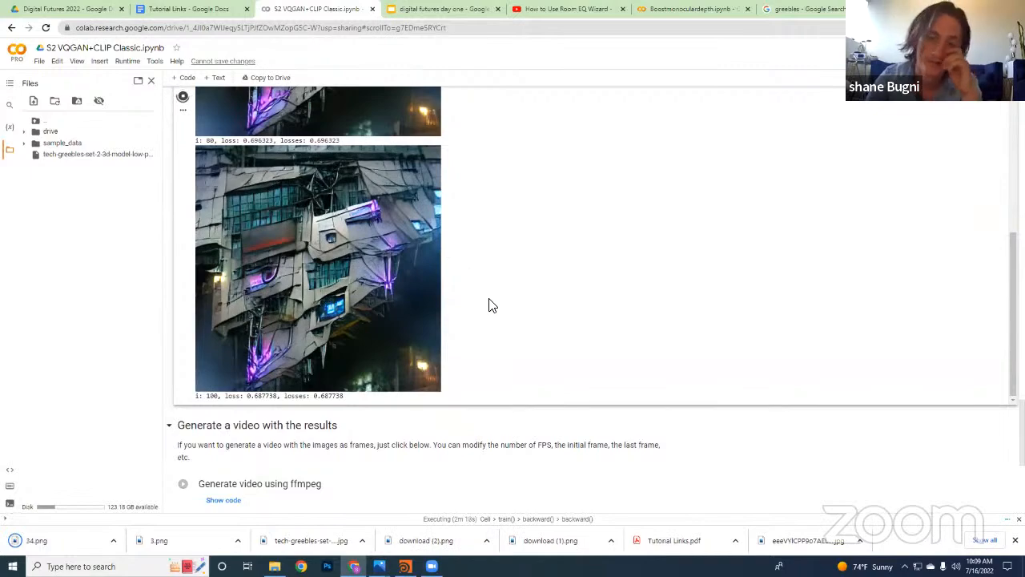
Show the code of the Selection of models to download cell and examine the dataset download links, highlighting the faceshq lines
{"action": "scroll", "coordinate": [229, 432], "scroll_direction": "up", "scroll_amount": 15}
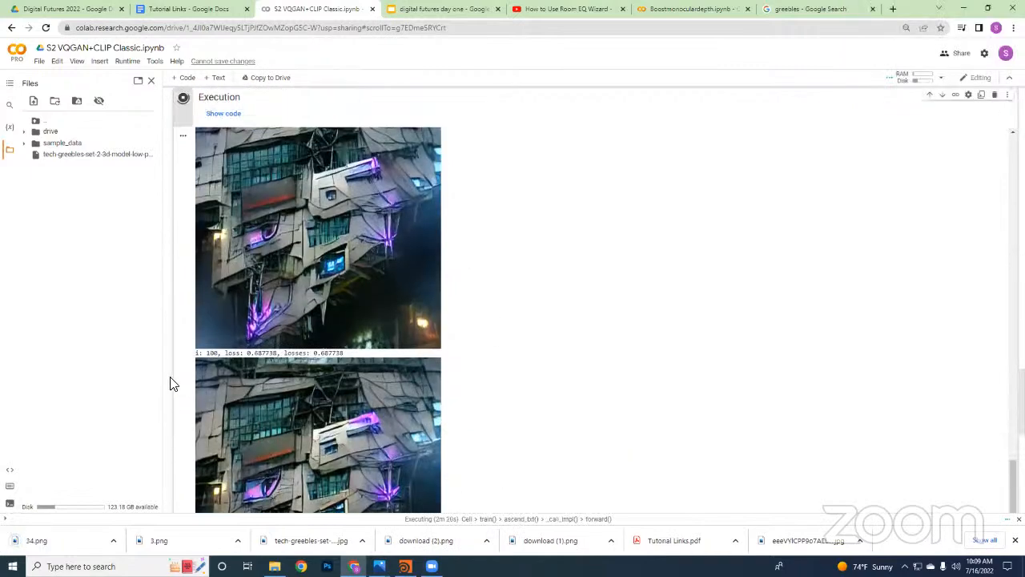
{"action": "scroll", "coordinate": [184, 341], "scroll_direction": "up", "scroll_amount": 8}
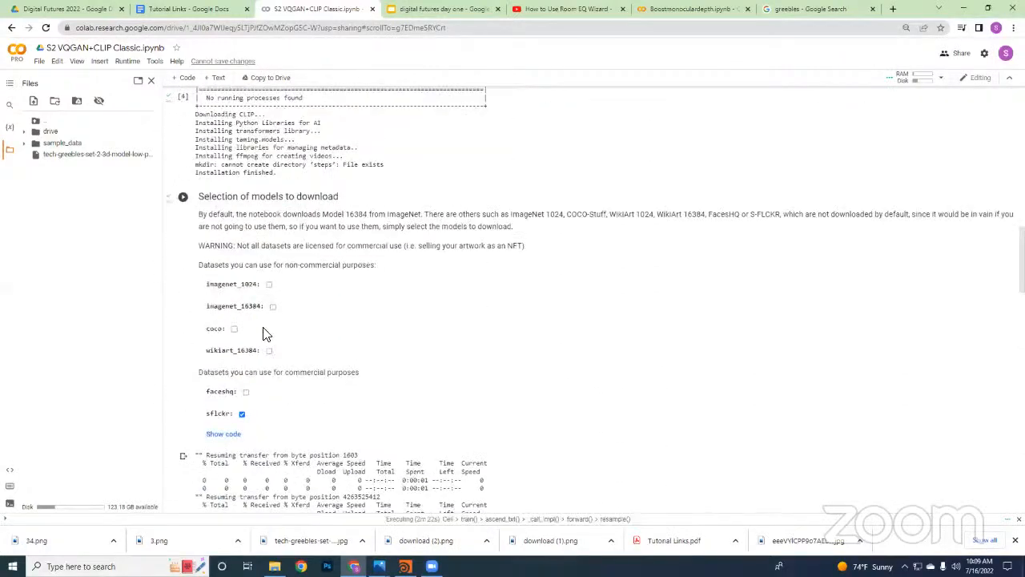
{"action": "scroll", "coordinate": [256, 241], "scroll_direction": "down", "scroll_amount": 2}
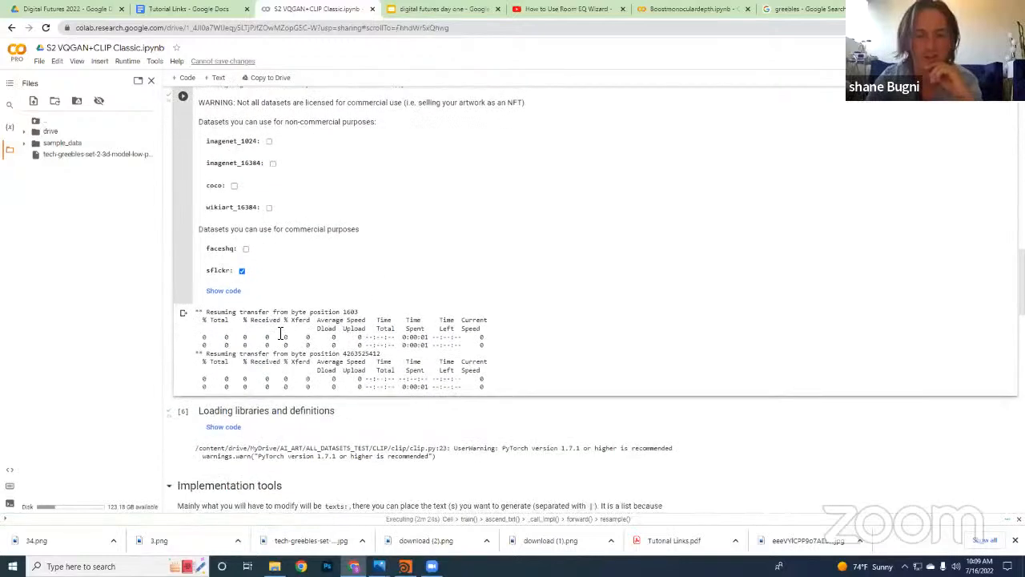
{"action": "left_click", "coordinate": [228, 290]}
{"action": "scroll", "coordinate": [460, 340], "scroll_direction": "down", "scroll_amount": 1}
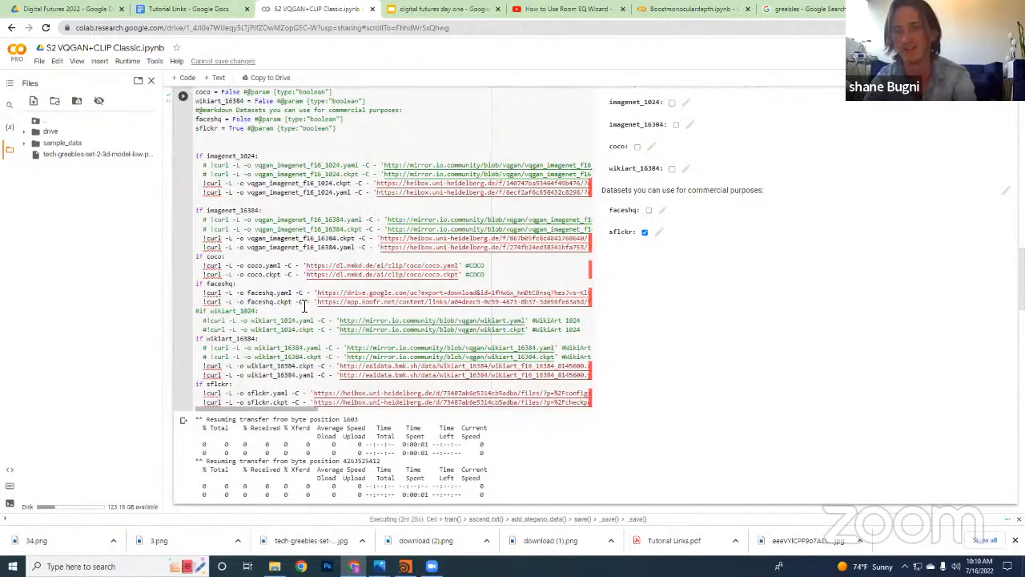
{"action": "left_click_drag", "start_coordinate": [420, 292], "coordinate": [638, 315]}
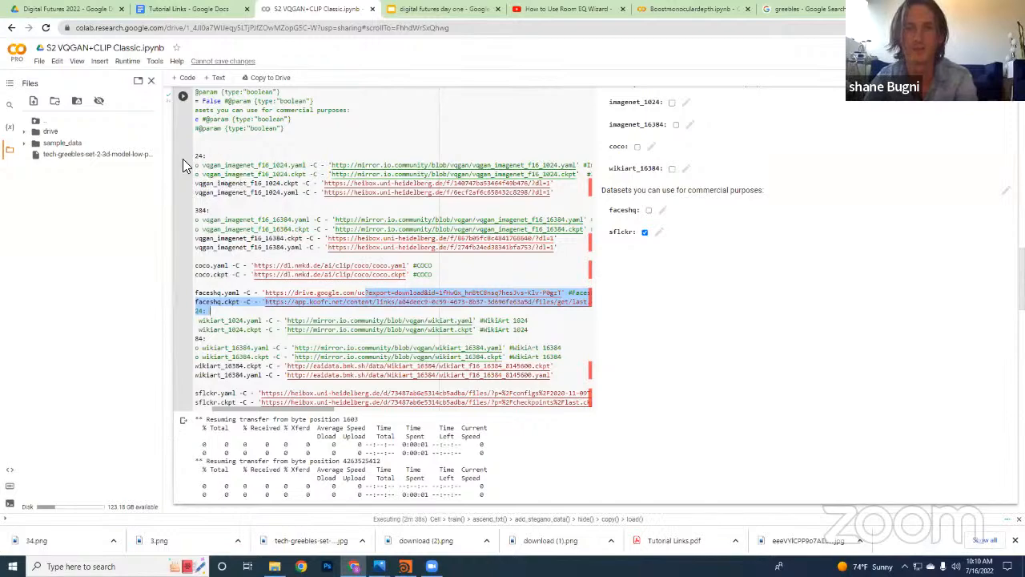
{"action": "scroll", "coordinate": [589, 236], "scroll_direction": "down", "scroll_amount": 3}
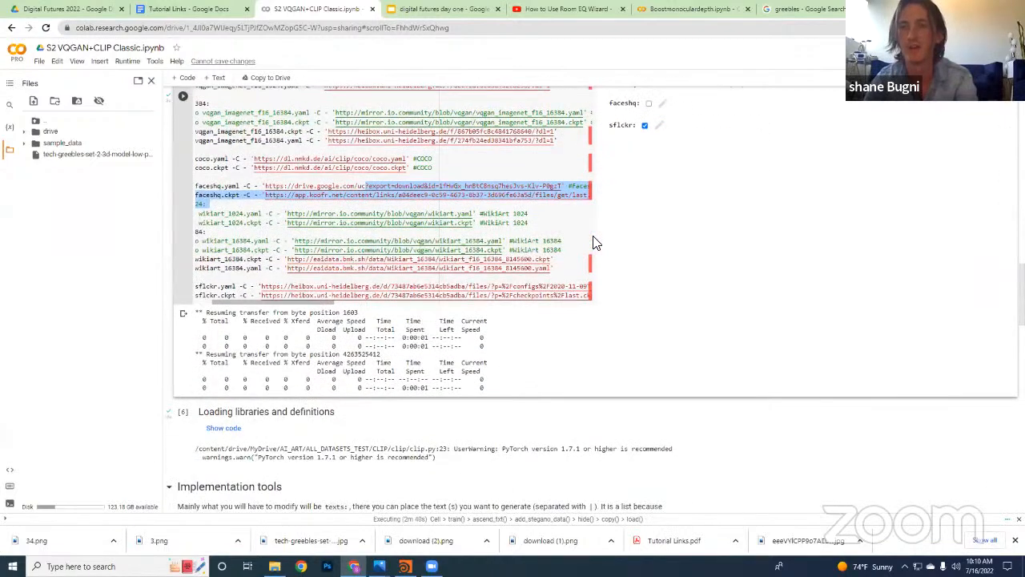
{"action": "scroll", "coordinate": [665, 247], "scroll_direction": "up", "scroll_amount": 6}
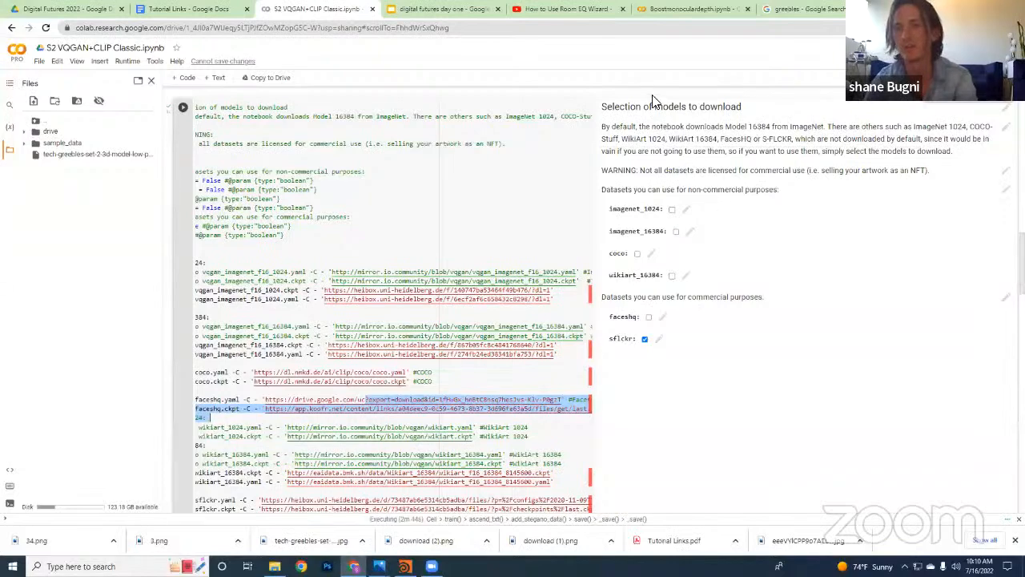
{"action": "scroll", "coordinate": [640, 199], "scroll_direction": "down", "scroll_amount": 4}
{"action": "scroll", "coordinate": [641, 199], "scroll_direction": "down", "scroll_amount": 6}
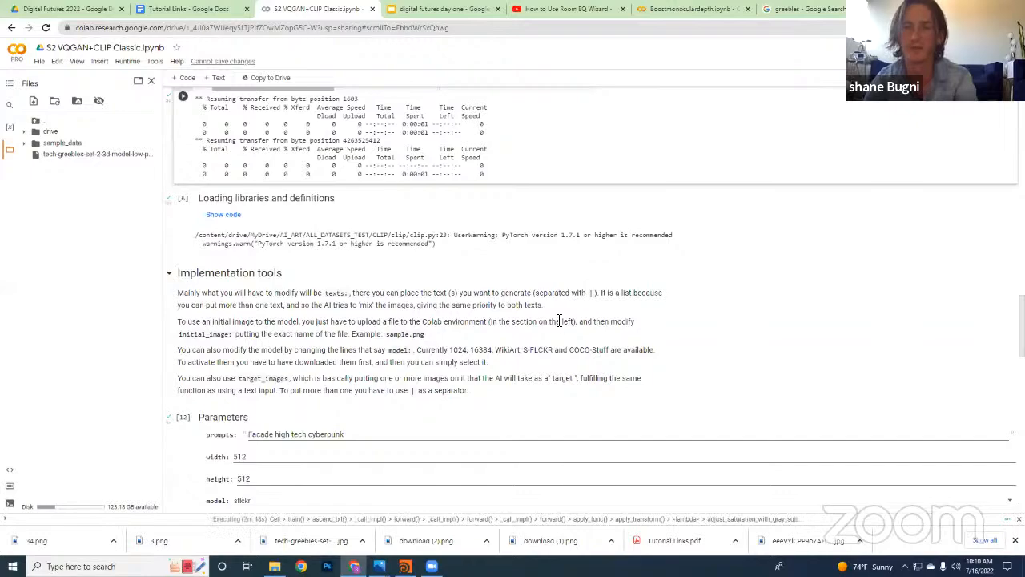
{"action": "scroll", "coordinate": [556, 324], "scroll_direction": "up", "scroll_amount": 3}
{"action": "scroll", "coordinate": [556, 330], "scroll_direction": "up", "scroll_amount": 2}
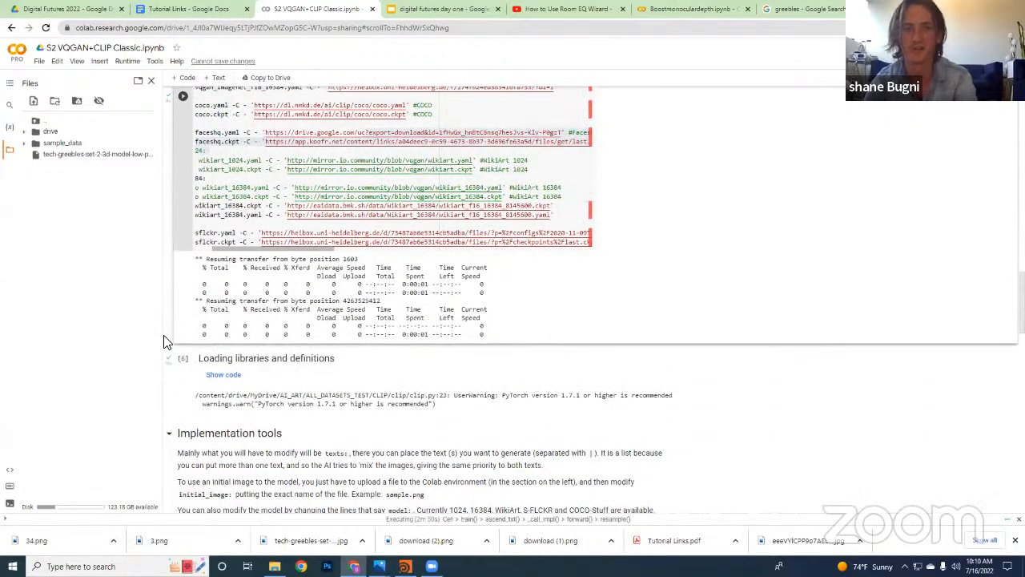
Return to the Execution cell's output and compare the newer facade images with the earlier iterations
{"action": "scroll", "coordinate": [389, 338], "scroll_direction": "down", "scroll_amount": 13}
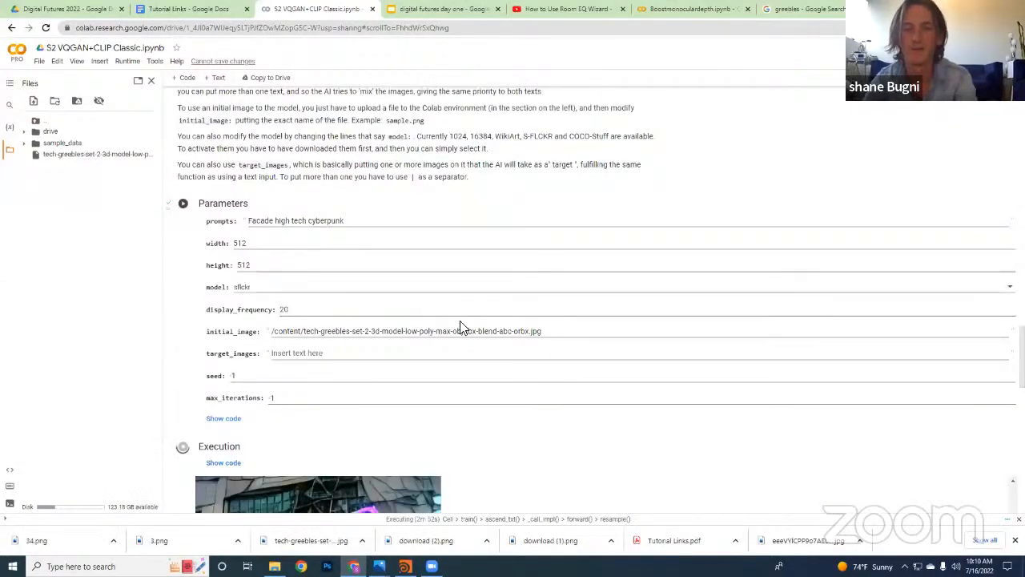
{"action": "scroll", "coordinate": [477, 322], "scroll_direction": "down", "scroll_amount": 5}
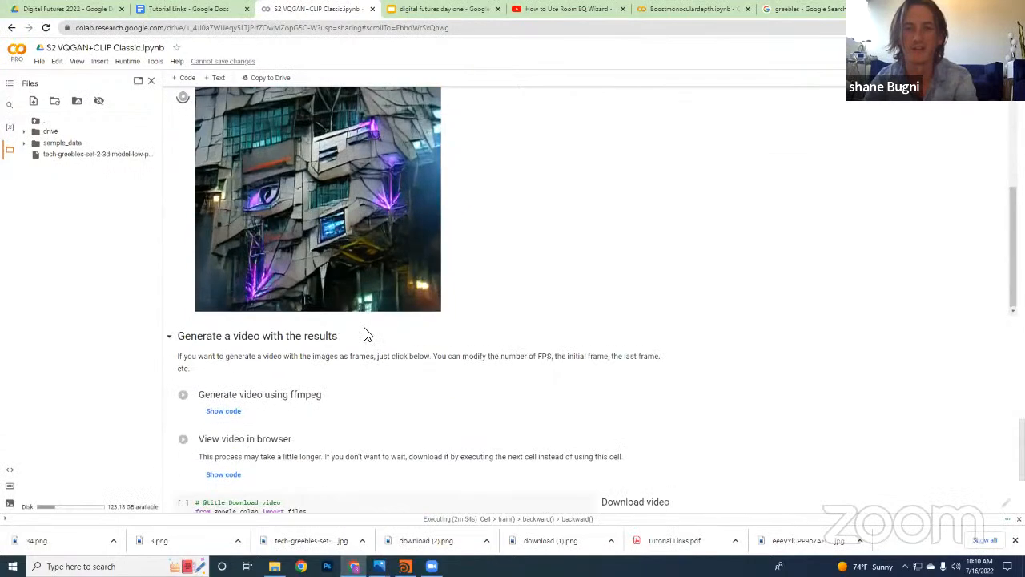
{"action": "scroll", "coordinate": [381, 375], "scroll_direction": "up", "scroll_amount": 11}
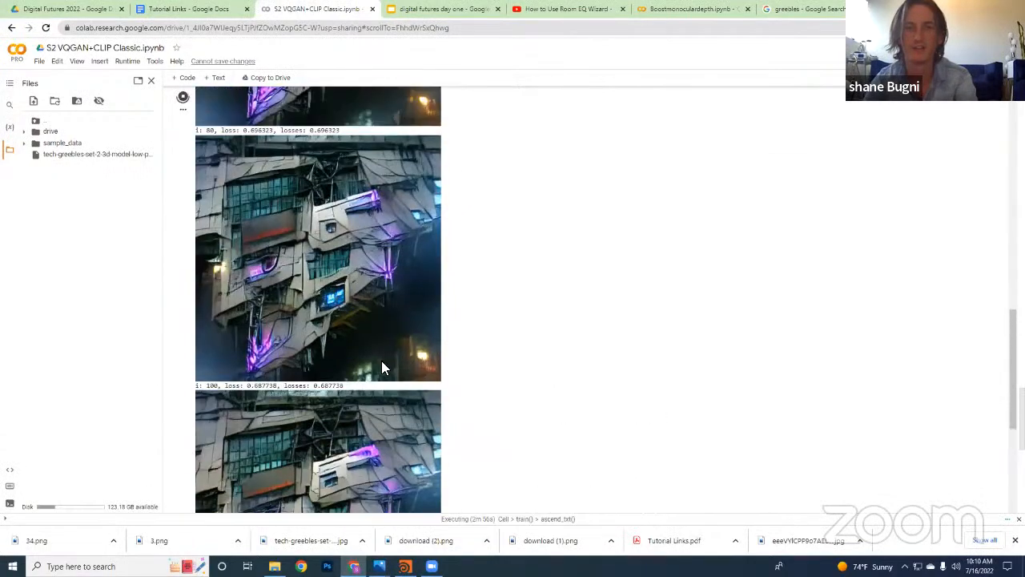
{"action": "scroll", "coordinate": [473, 345], "scroll_direction": "up", "scroll_amount": 4}
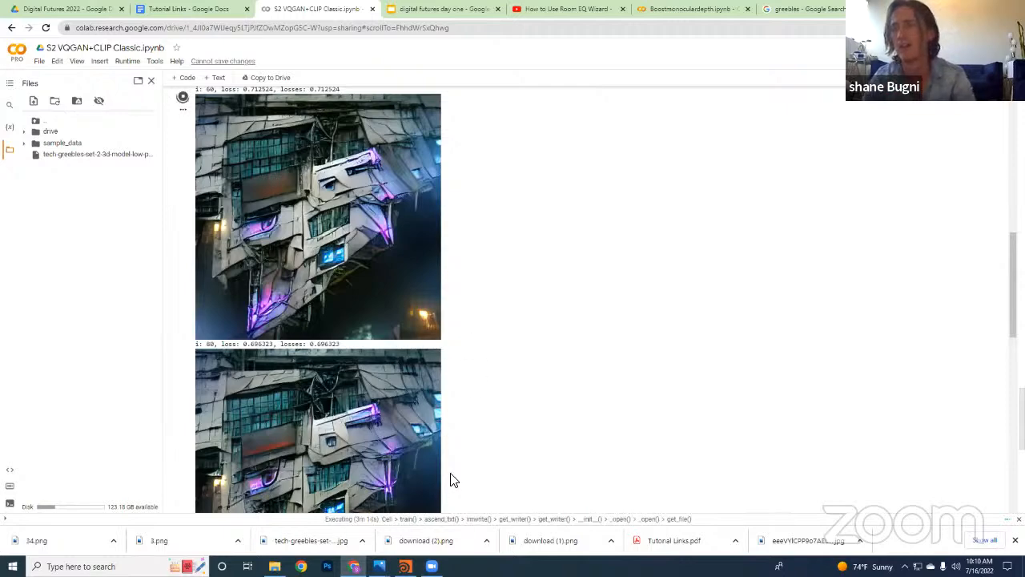
{"action": "scroll", "coordinate": [460, 456], "scroll_direction": "down", "scroll_amount": 10}
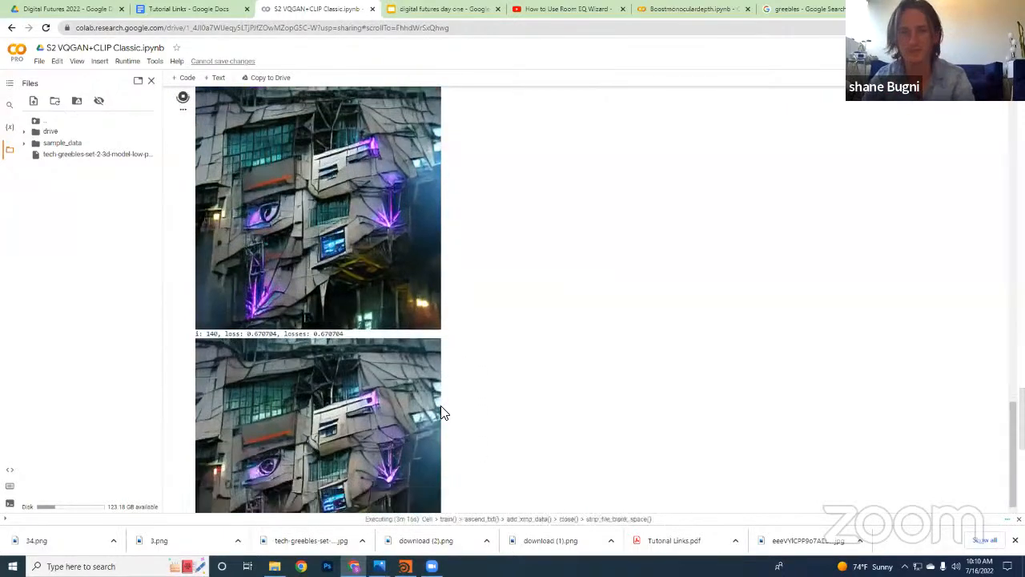
{"action": "scroll", "coordinate": [436, 364], "scroll_direction": "down", "scroll_amount": 2}
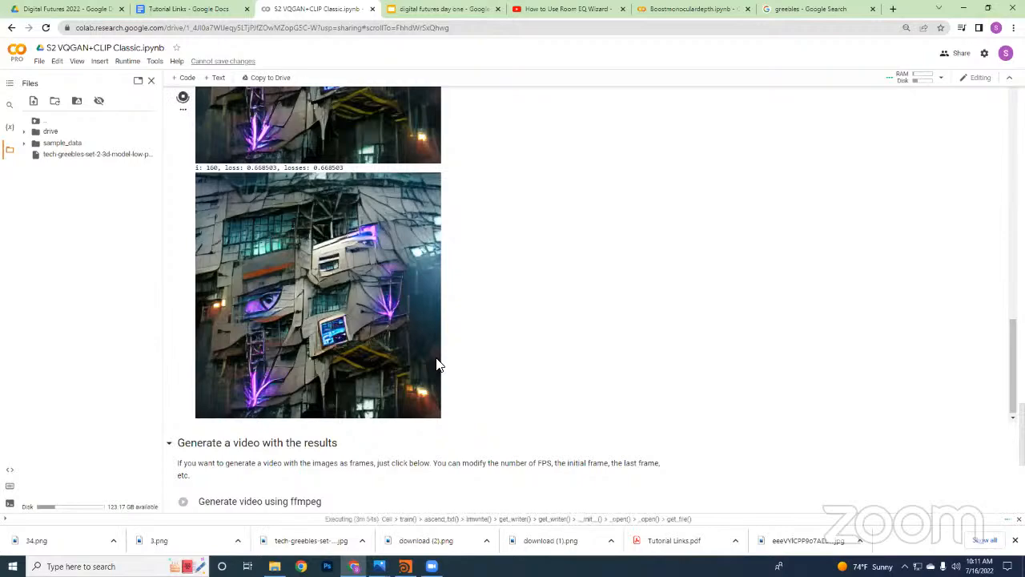
{"action": "scroll", "coordinate": [391, 433], "scroll_direction": "up", "scroll_amount": 10}
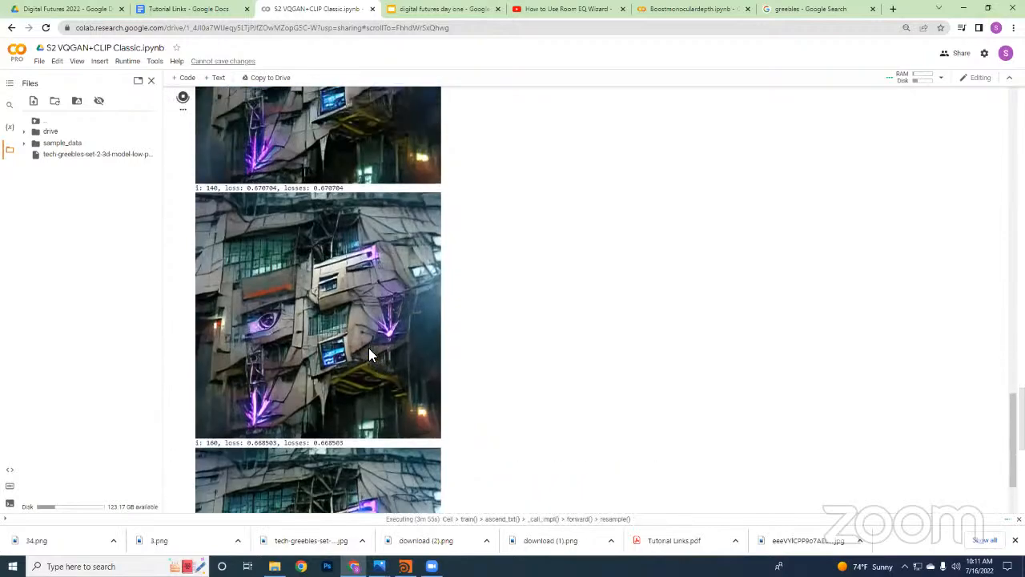
Review the Parameters cell and compare the Execution output images from the early iterations through iteration 220
{"action": "scroll", "coordinate": [202, 302], "scroll_direction": "up", "scroll_amount": 15}
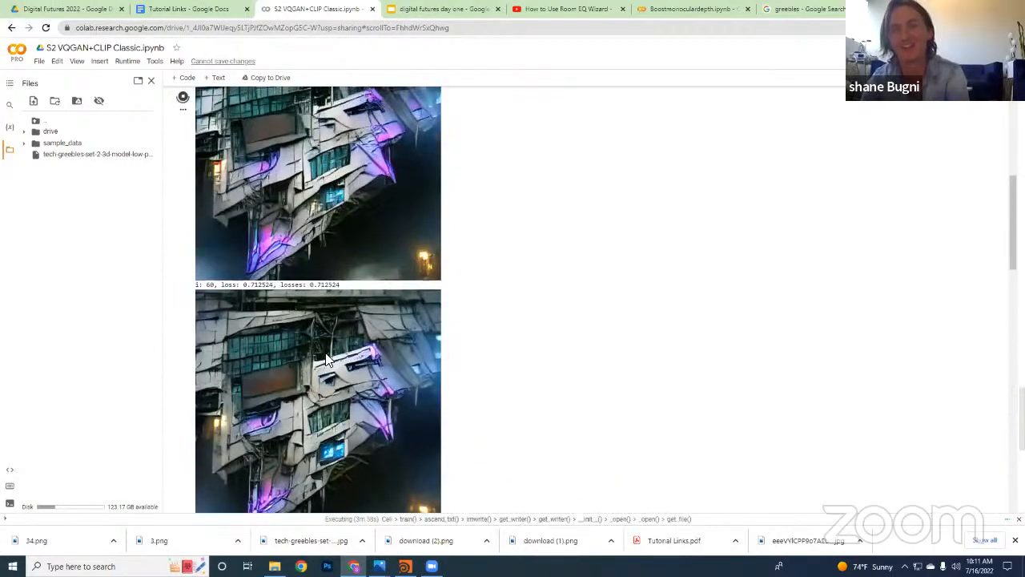
{"action": "scroll", "coordinate": [325, 360], "scroll_direction": "up", "scroll_amount": 10}
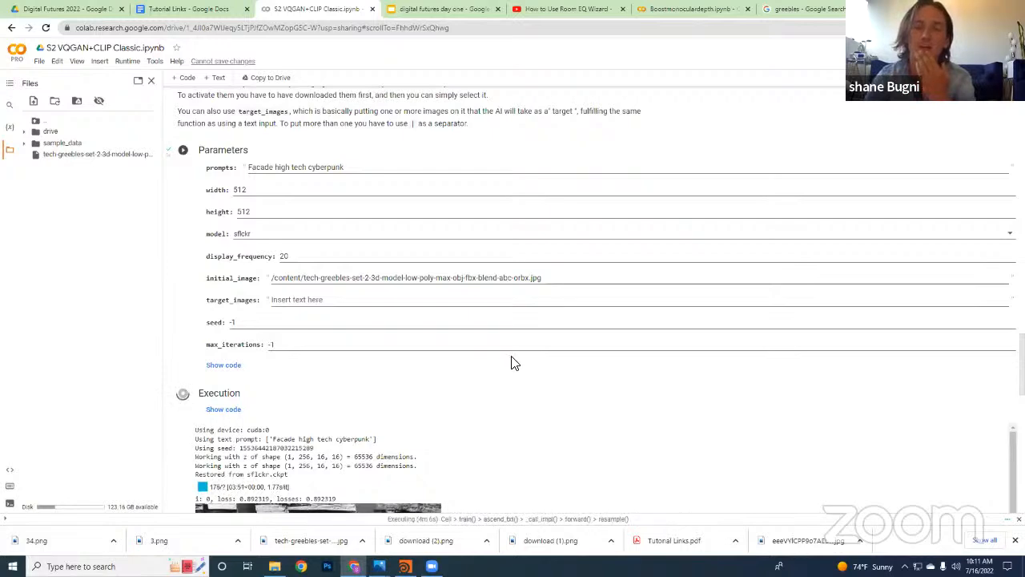
{"action": "scroll", "coordinate": [514, 362], "scroll_direction": "down", "scroll_amount": 2}
{"action": "scroll", "coordinate": [512, 369], "scroll_direction": "down", "scroll_amount": 10}
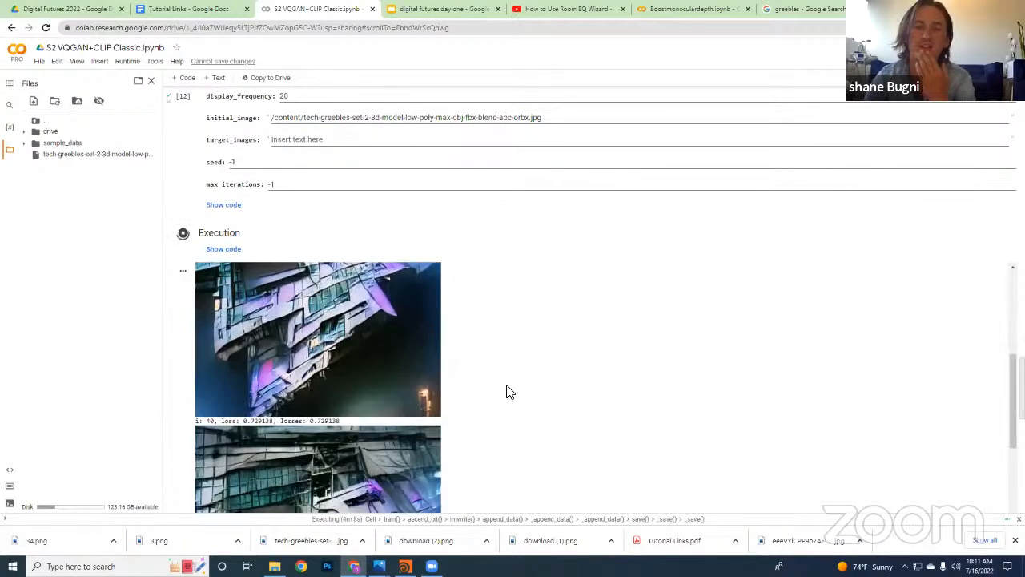
{"action": "scroll", "coordinate": [504, 406], "scroll_direction": "down", "scroll_amount": 4}
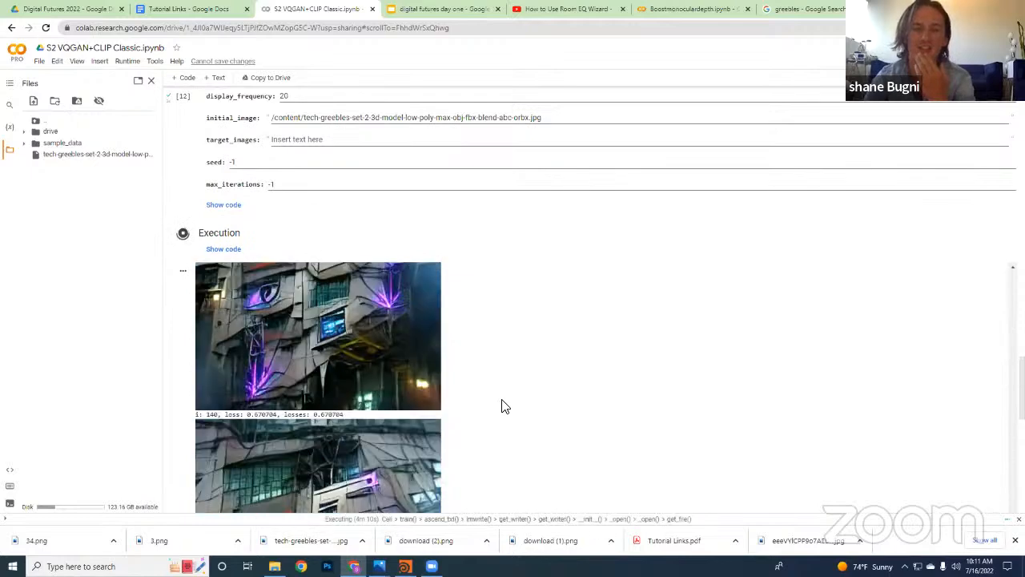
{"action": "scroll", "coordinate": [544, 358], "scroll_direction": "down", "scroll_amount": 2}
{"action": "scroll", "coordinate": [558, 352], "scroll_direction": "down", "scroll_amount": 5}
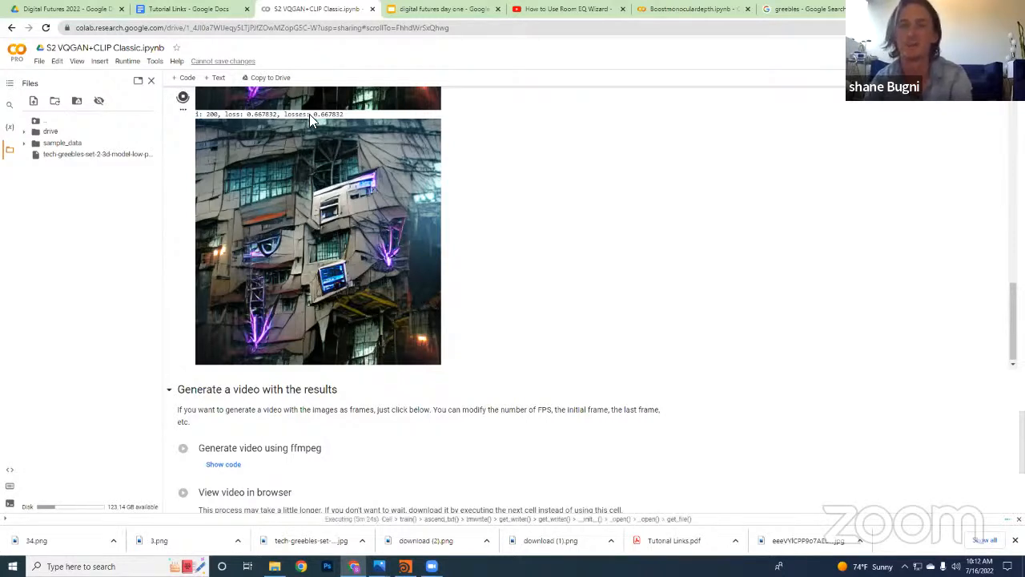
{"action": "scroll", "coordinate": [368, 473], "scroll_direction": "up", "scroll_amount": 4}
{"action": "scroll", "coordinate": [315, 332], "scroll_direction": "up", "scroll_amount": 3}
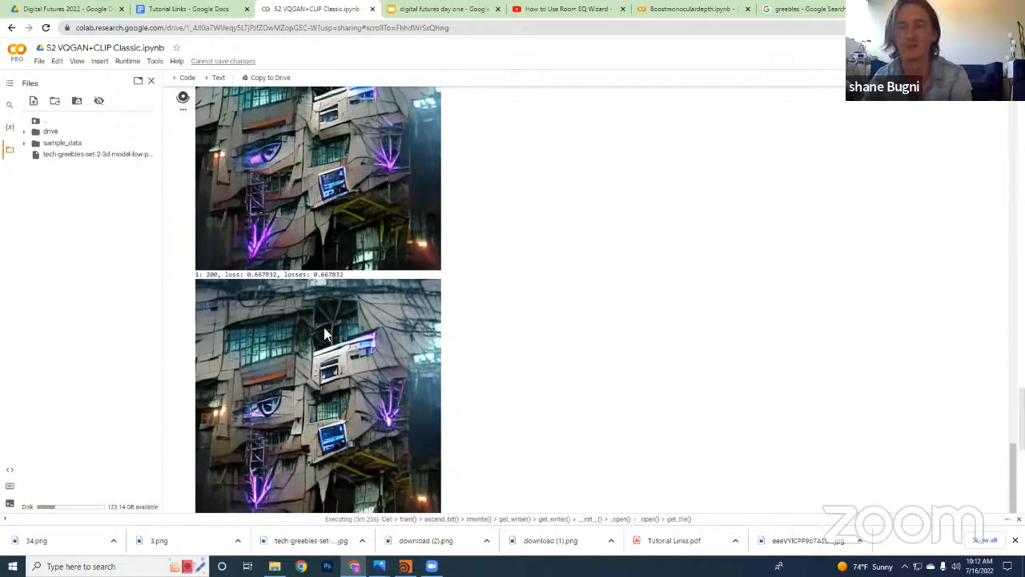
{"action": "scroll", "coordinate": [342, 370], "scroll_direction": "up", "scroll_amount": 15}
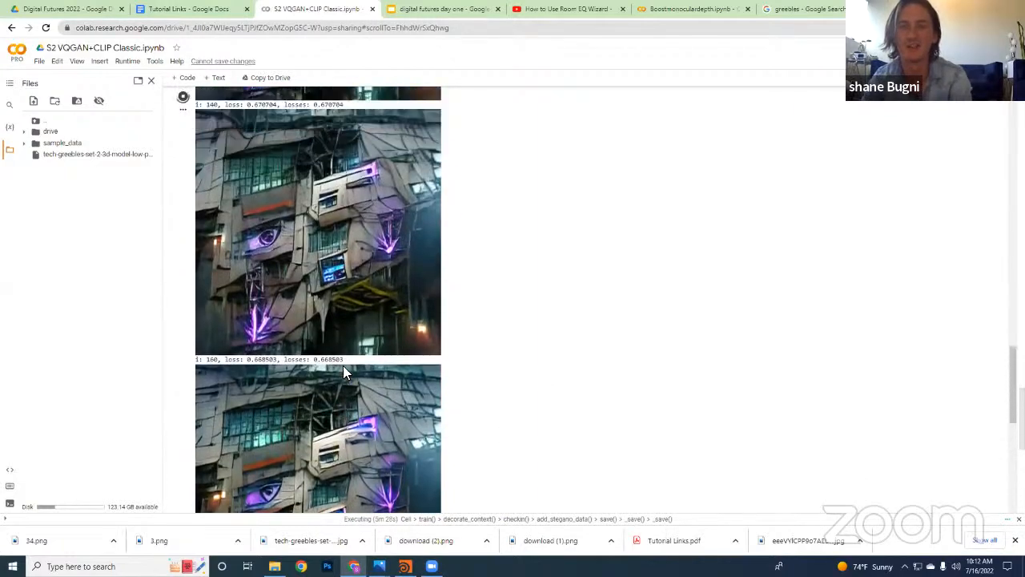
{"action": "scroll", "coordinate": [361, 394], "scroll_direction": "down", "scroll_amount": 2}
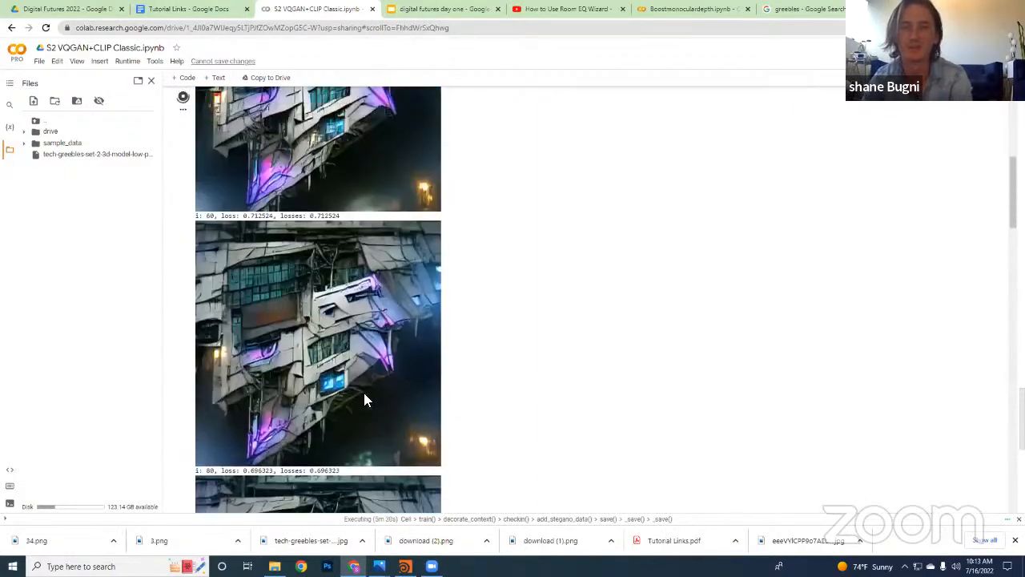
{"action": "scroll", "coordinate": [377, 416], "scroll_direction": "down", "scroll_amount": 15}
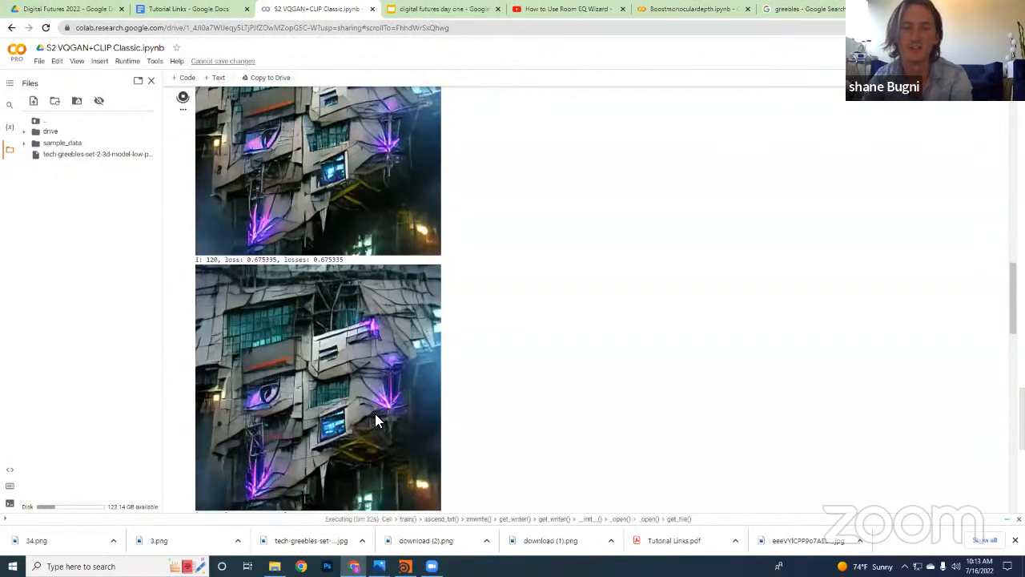
{"action": "scroll", "coordinate": [377, 416], "scroll_direction": "down", "scroll_amount": 15}
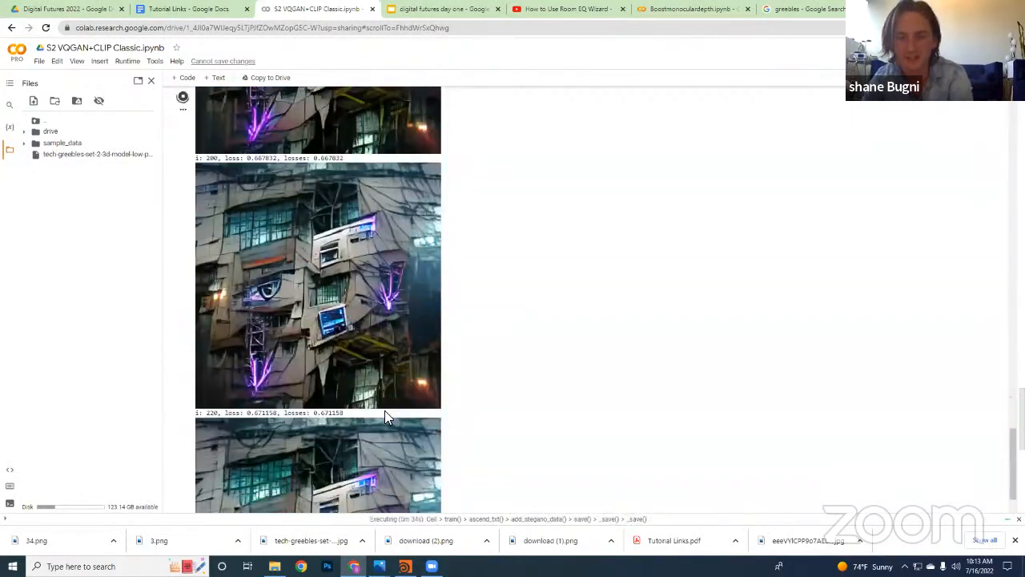
{"action": "scroll", "coordinate": [446, 414], "scroll_direction": "up", "scroll_amount": 2}
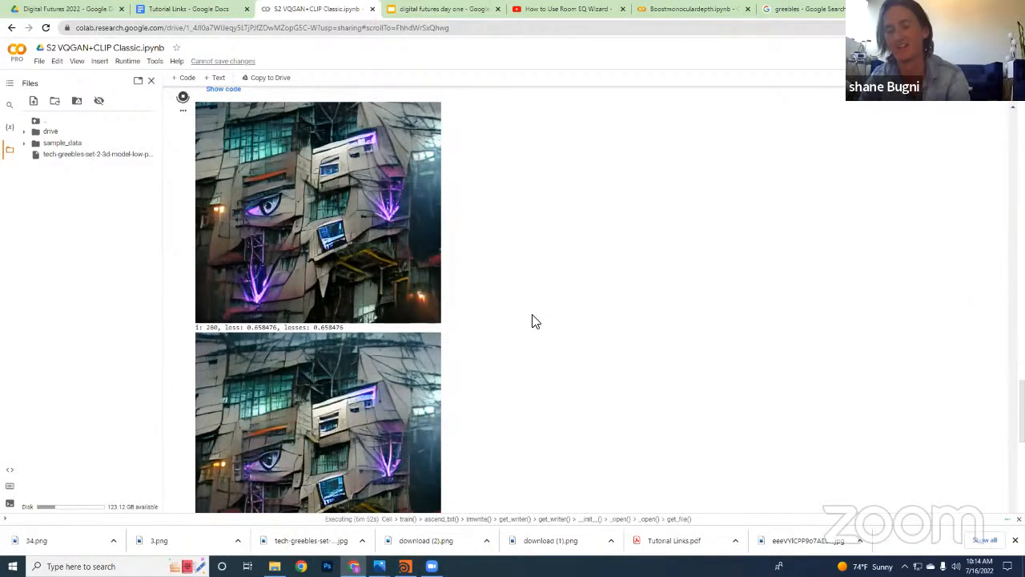
Examine how the facade image develops in the Execution output from iteration 260 to iteration 320
{"action": "scroll", "coordinate": [534, 315], "scroll_direction": "down", "scroll_amount": 2}
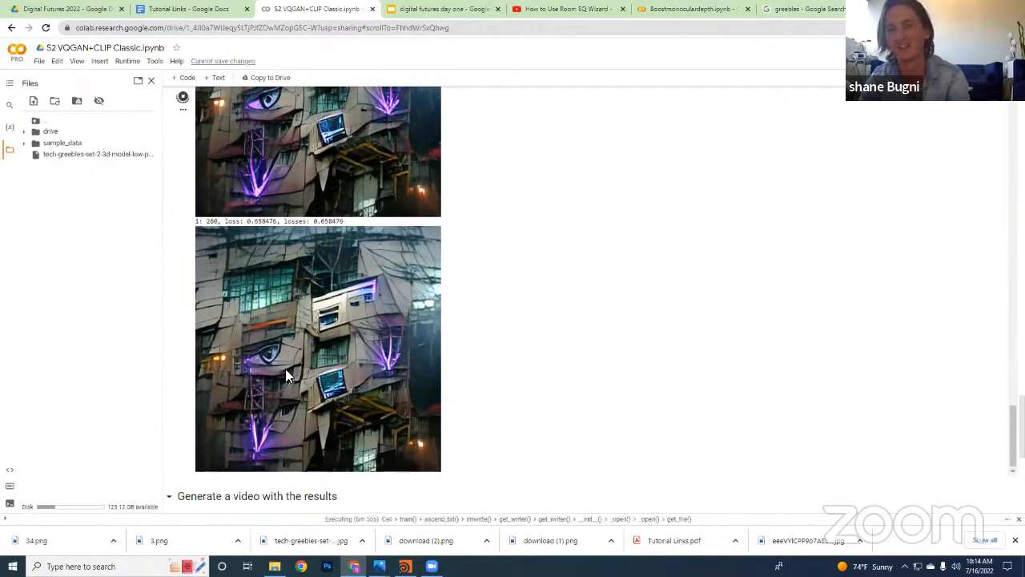
{"action": "scroll", "coordinate": [197, 373], "scroll_direction": "up", "scroll_amount": 5}
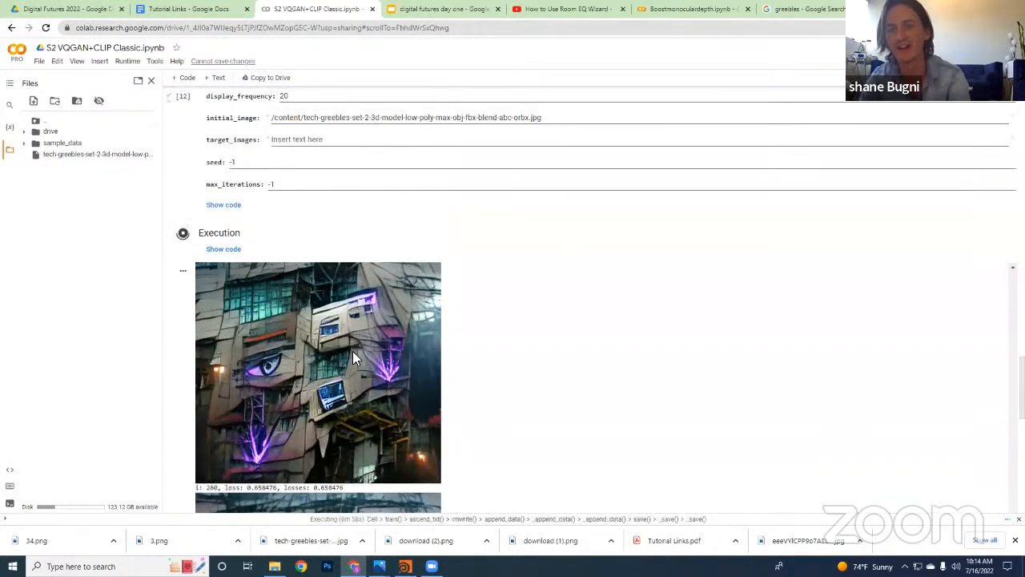
{"action": "scroll", "coordinate": [431, 345], "scroll_direction": "down", "scroll_amount": 4}
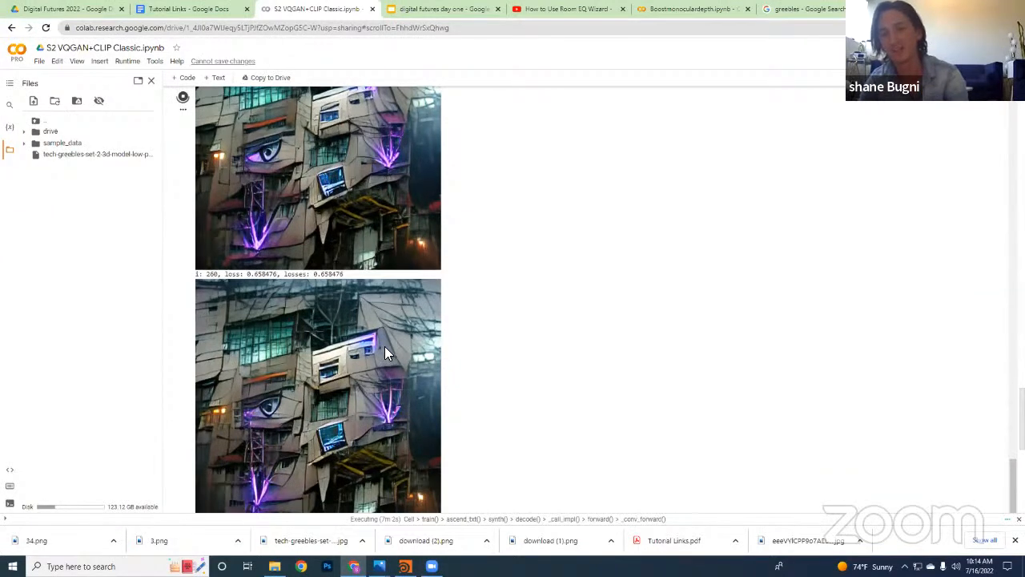
{"action": "scroll", "coordinate": [400, 352], "scroll_direction": "down", "scroll_amount": 3}
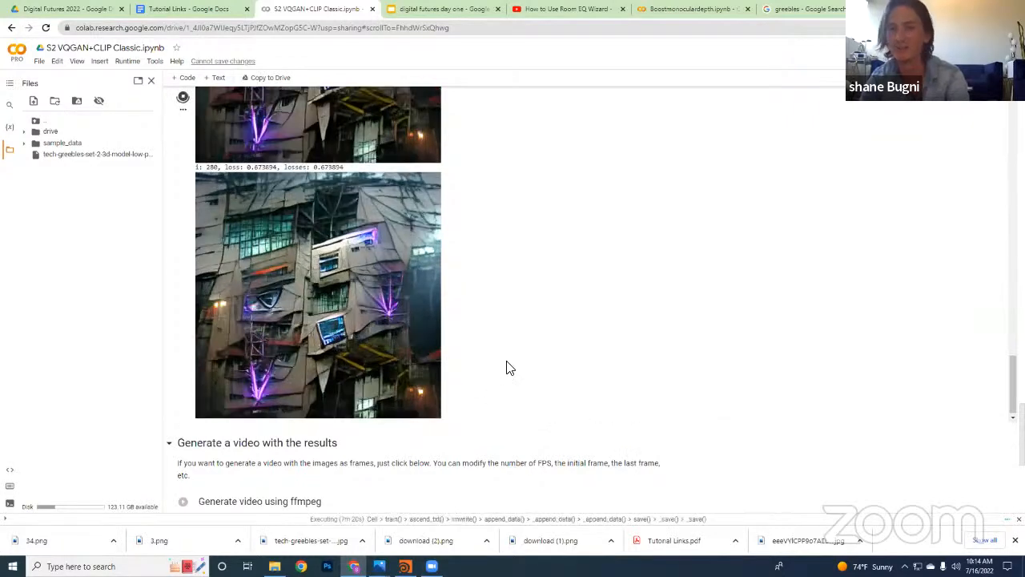
{"action": "scroll", "coordinate": [382, 483], "scroll_direction": "up", "scroll_amount": 1}
{"action": "scroll", "coordinate": [380, 482], "scroll_direction": "down", "scroll_amount": 2}
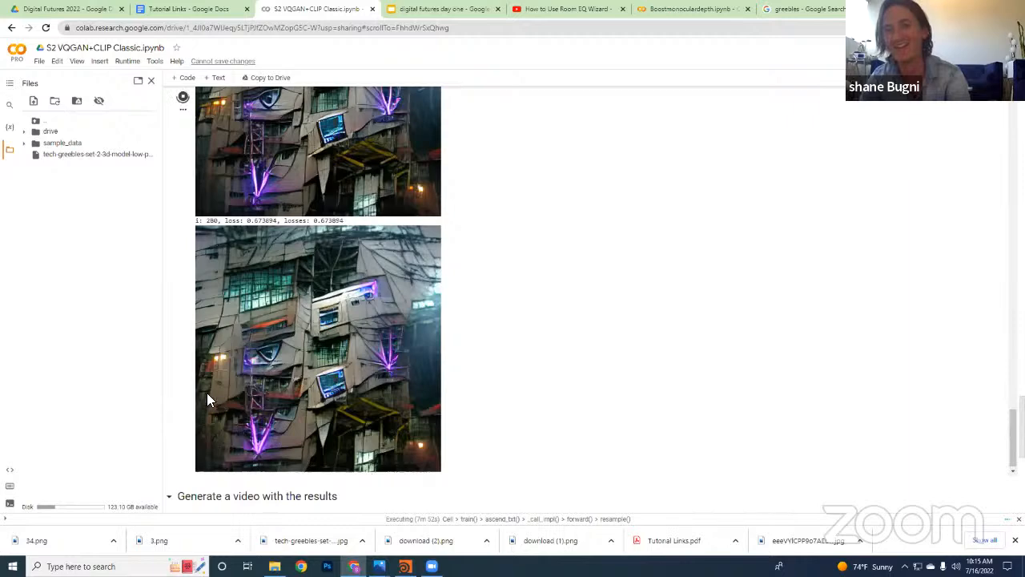
{"action": "scroll", "coordinate": [186, 382], "scroll_direction": "up", "scroll_amount": 2}
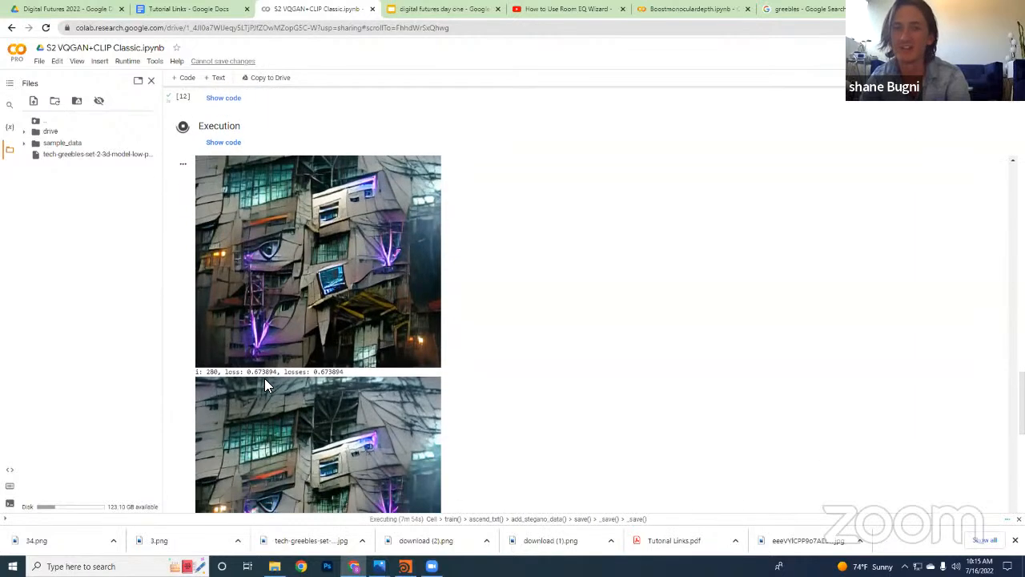
{"action": "scroll", "coordinate": [266, 385], "scroll_direction": "down", "scroll_amount": 2}
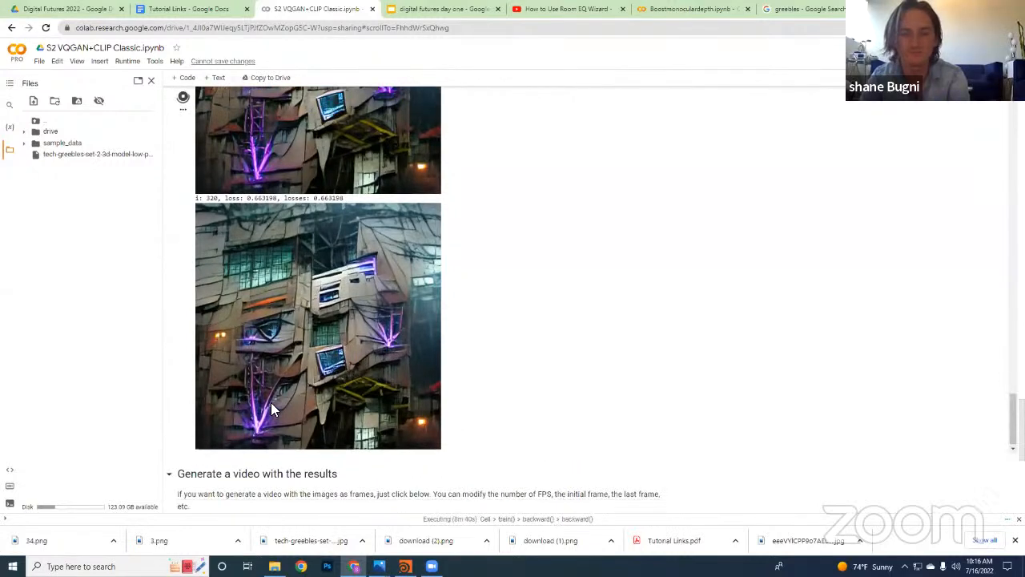
Save the iteration 320 output image to Downloads as a PNG named download (3)
{"action": "right_click", "coordinate": [395, 333]}
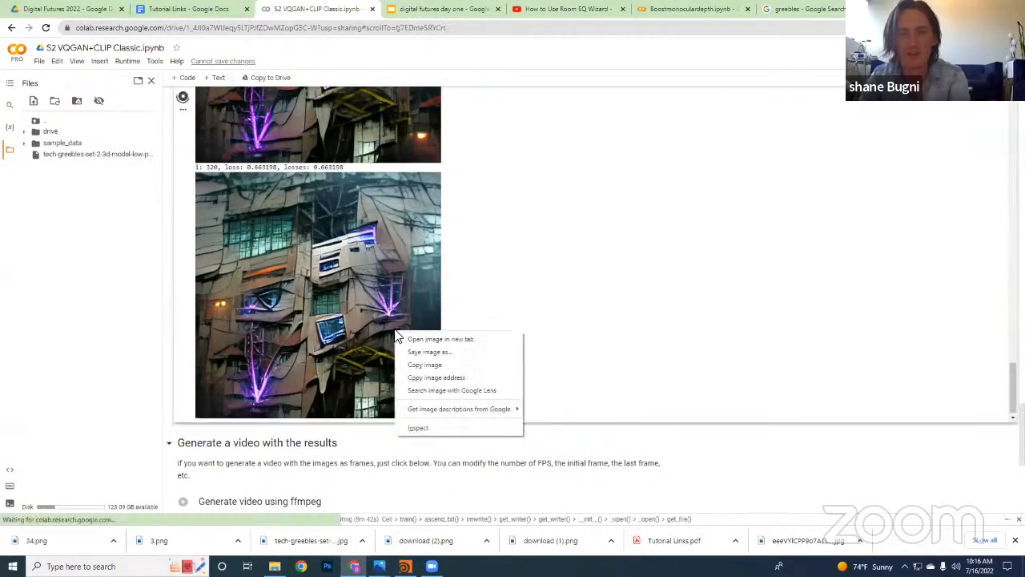
{"action": "left_click", "coordinate": [462, 357]}
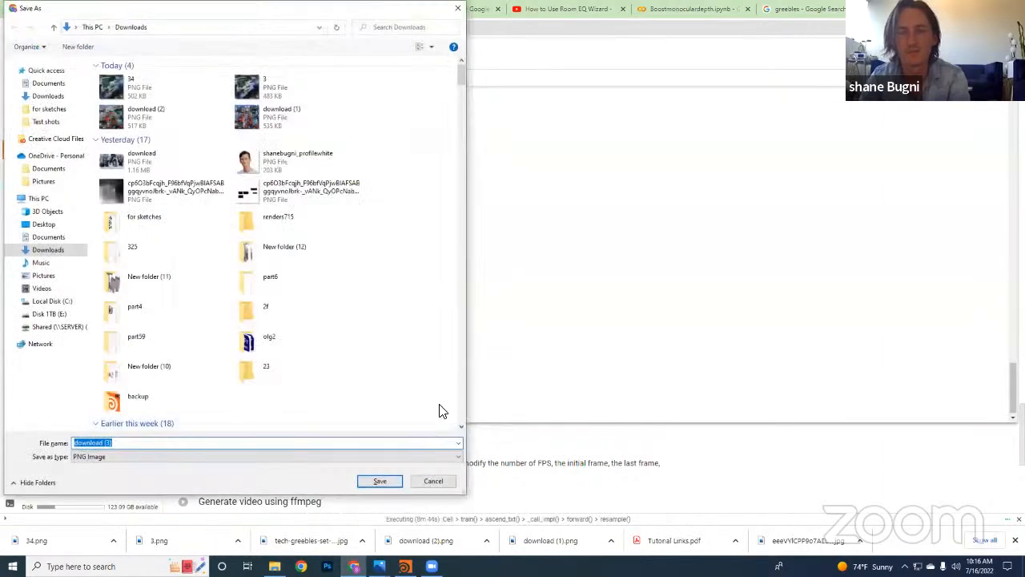
{"action": "left_click", "coordinate": [380, 481]}
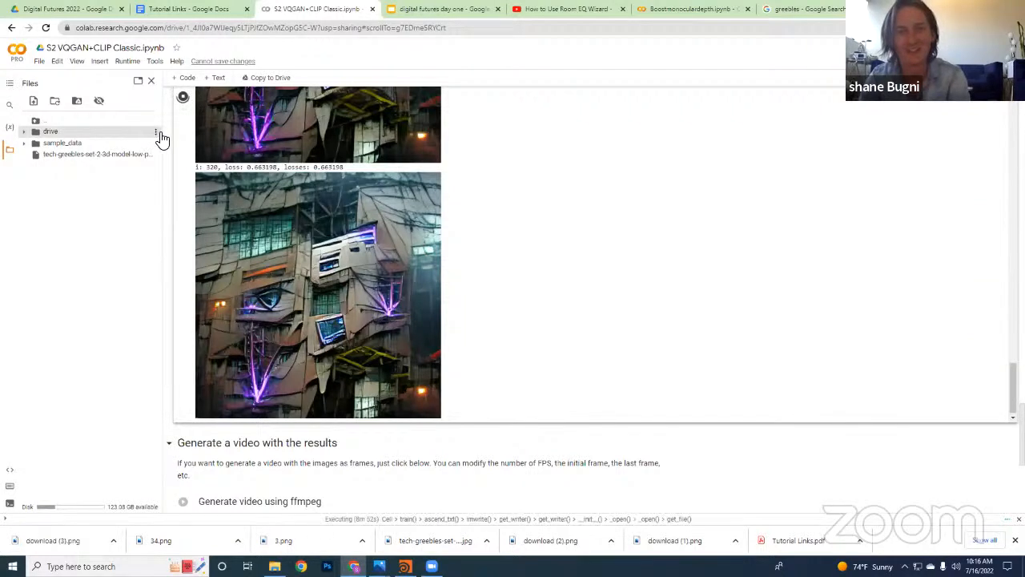
Stop the running Execution cell and review its last facade images and the video generation section below
{"action": "scroll", "coordinate": [170, 125], "scroll_direction": "up", "scroll_amount": 3}
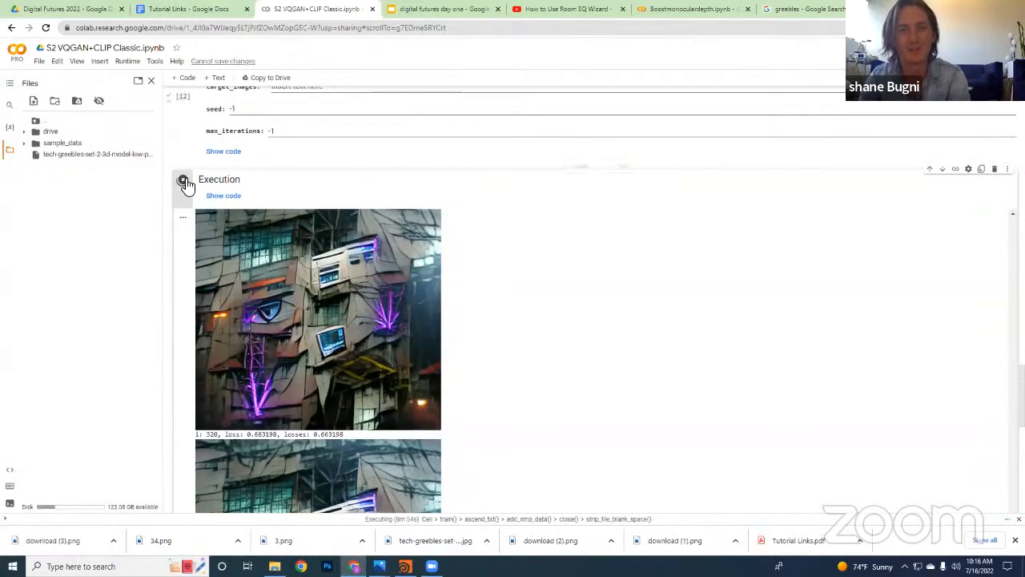
{"action": "left_click", "coordinate": [183, 181]}
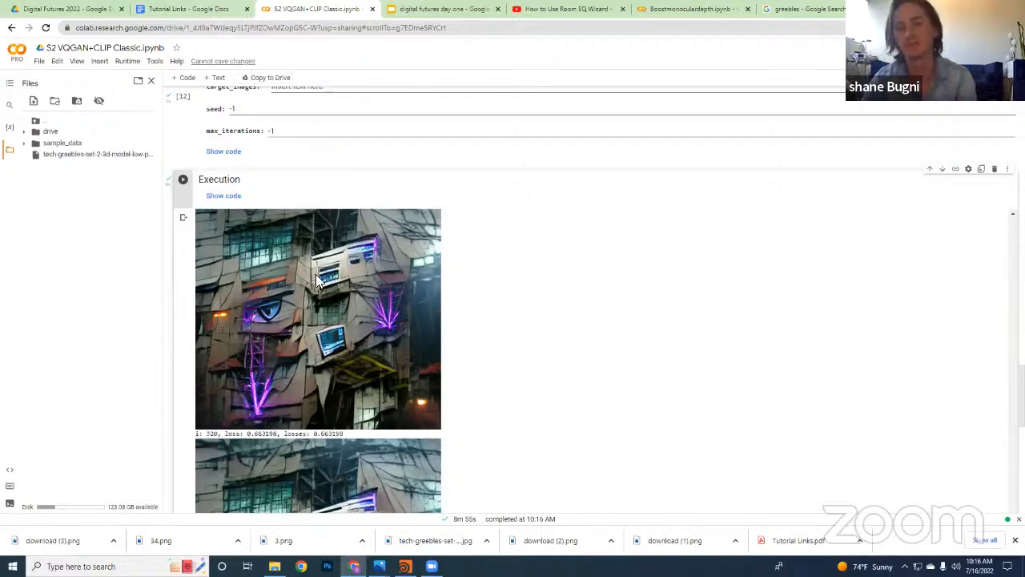
{"action": "scroll", "coordinate": [195, 267], "scroll_direction": "down", "scroll_amount": 10}
{"action": "scroll", "coordinate": [395, 142], "scroll_direction": "up", "scroll_amount": 5}
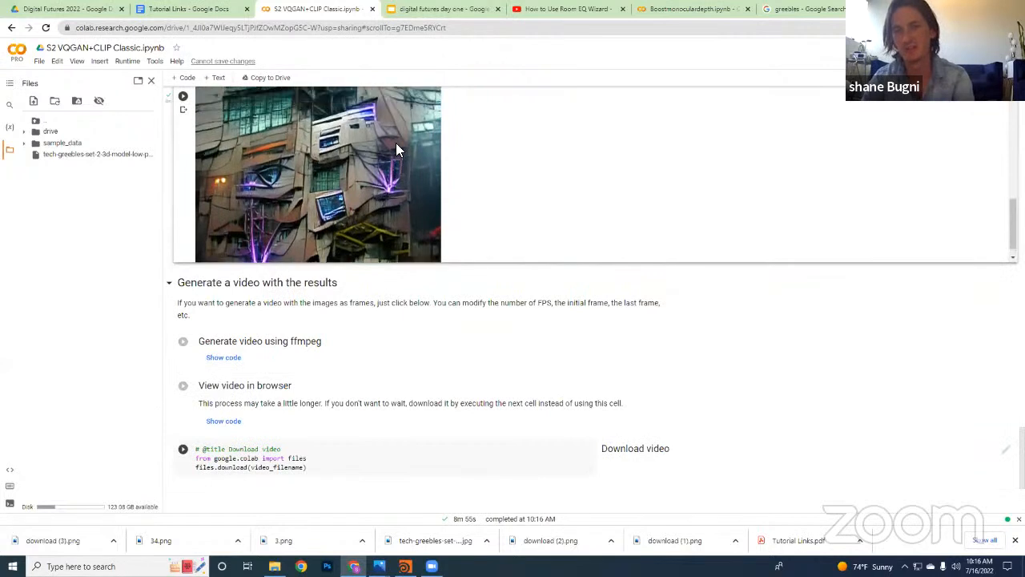
{"action": "scroll", "coordinate": [444, 371], "scroll_direction": "up", "scroll_amount": 2}
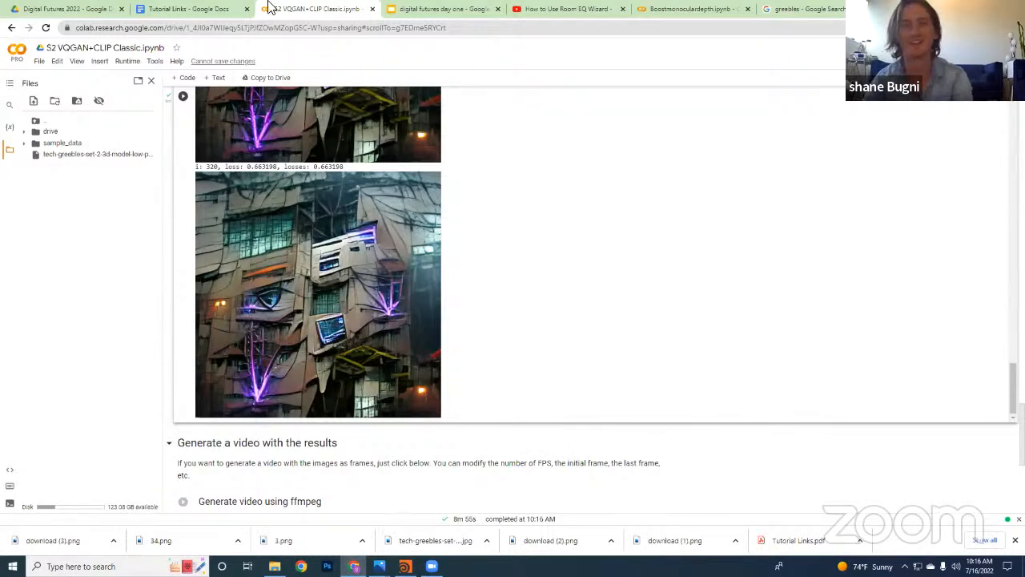
Switch to the Tutorial Links document and open the artbreeder.com link under Additional image generation methods
{"action": "left_click", "coordinate": [200, 8]}
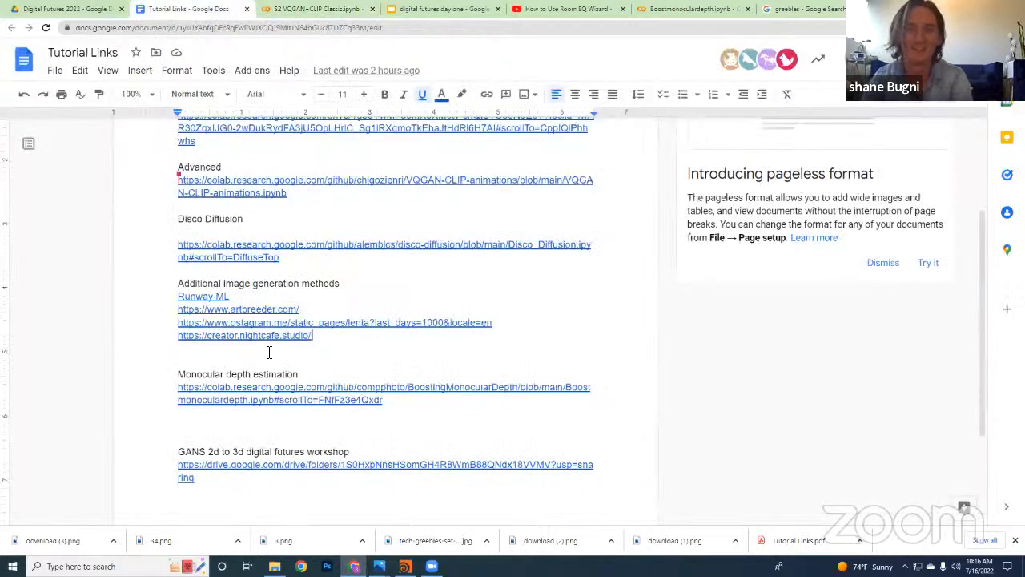
{"action": "left_click", "coordinate": [299, 312]}
{"action": "left_click", "coordinate": [293, 331]}
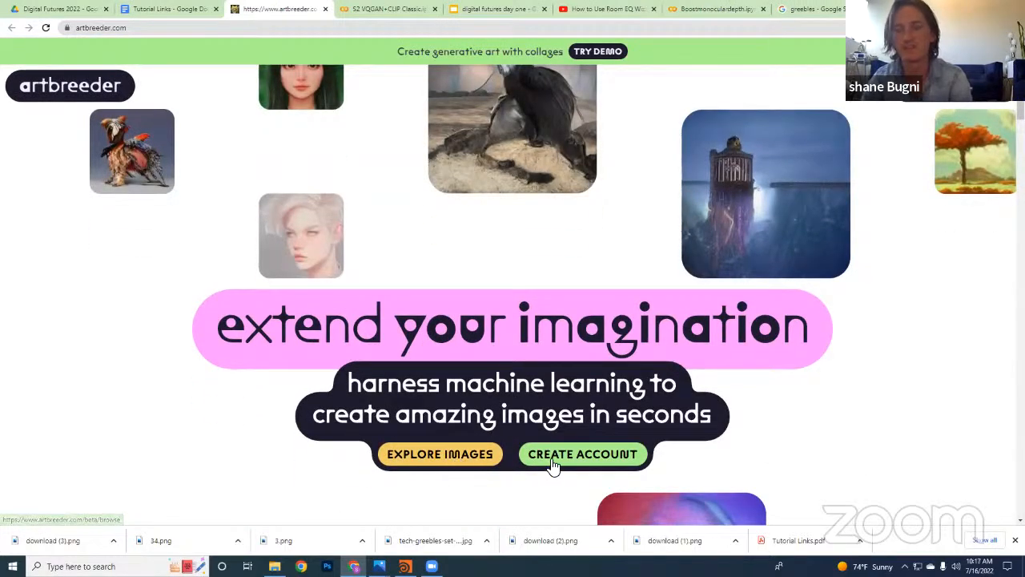
Open the Artbreeder collage demo, look over the starting images and create a new collage
{"action": "left_click", "coordinate": [597, 52]}
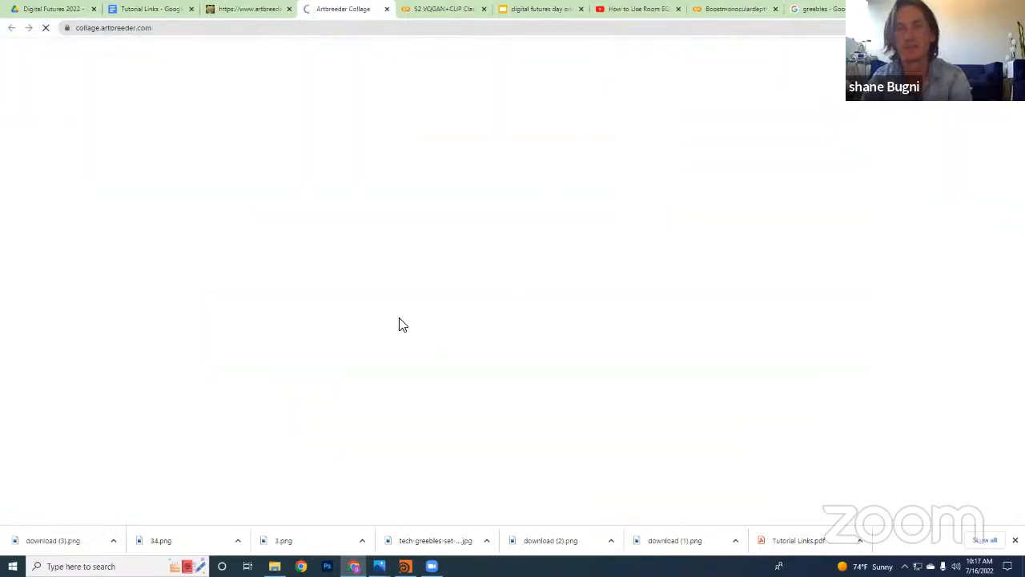
{"action": "scroll", "coordinate": [512, 348], "scroll_direction": "down", "scroll_amount": 6}
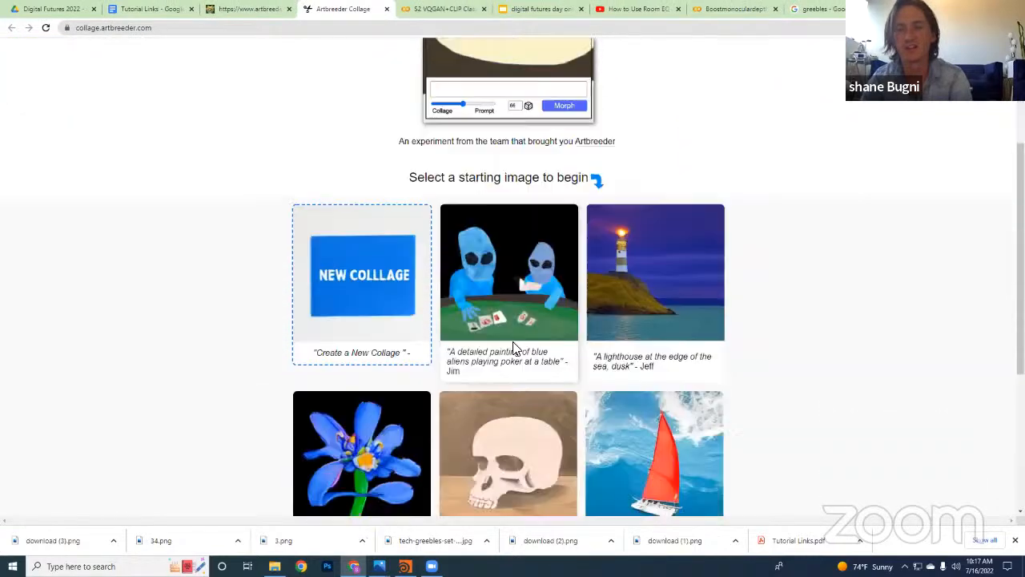
{"action": "scroll", "coordinate": [652, 467], "scroll_direction": "up", "scroll_amount": 6}
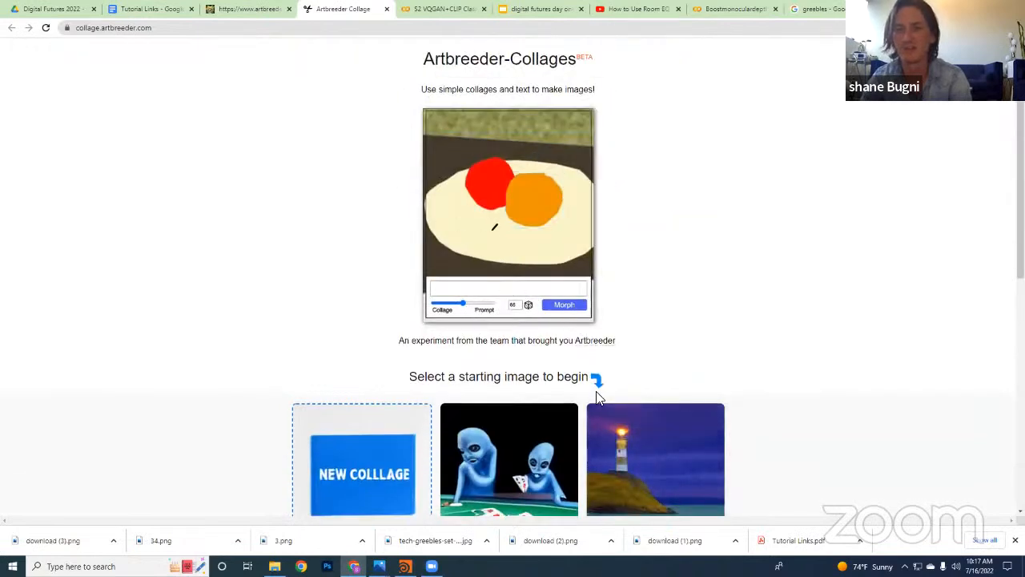
{"action": "scroll", "coordinate": [599, 426], "scroll_direction": "down", "scroll_amount": 2}
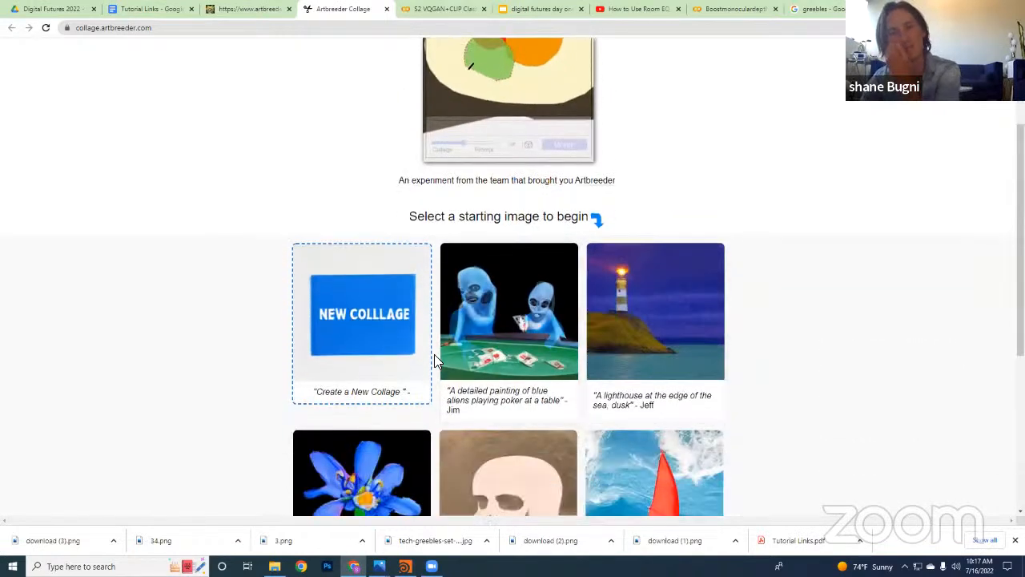
{"action": "left_click", "coordinate": [387, 330]}
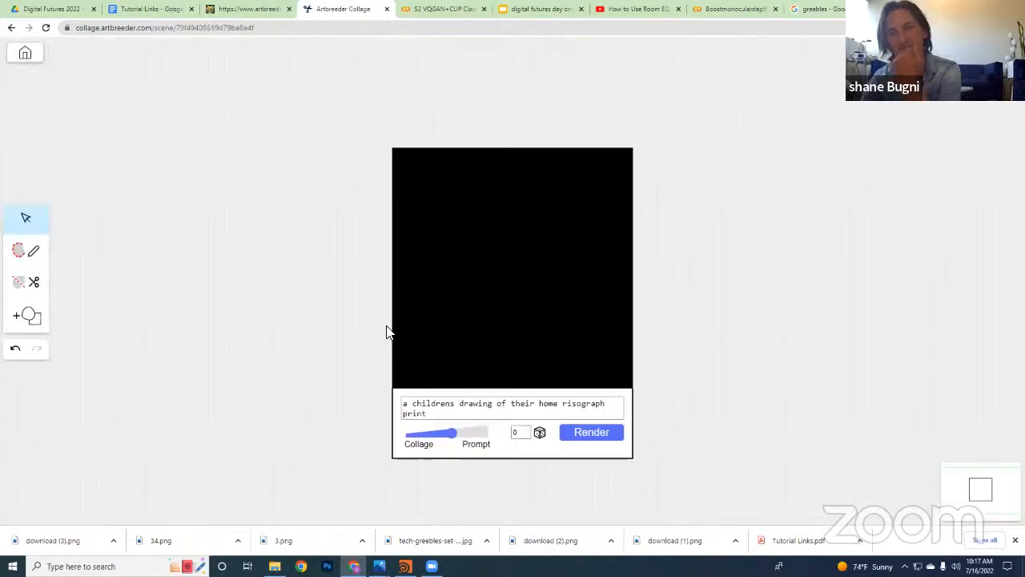
Highlight the new collage's whole text prompt, and return to the Artbreeder home page
{"action": "left_click", "coordinate": [461, 417]}
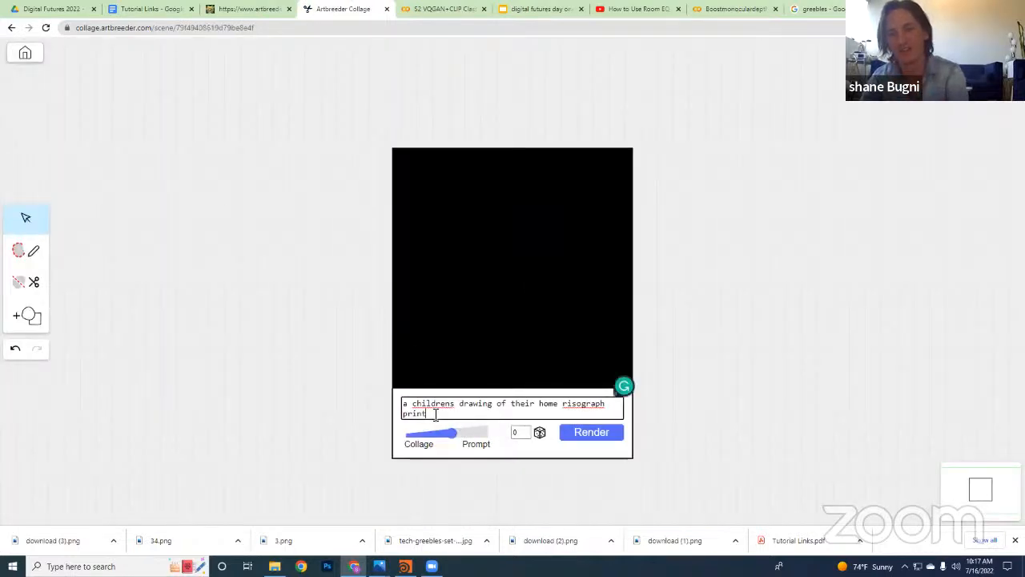
{"action": "left_click_drag", "start_coordinate": [437, 415], "coordinate": [397, 396]}
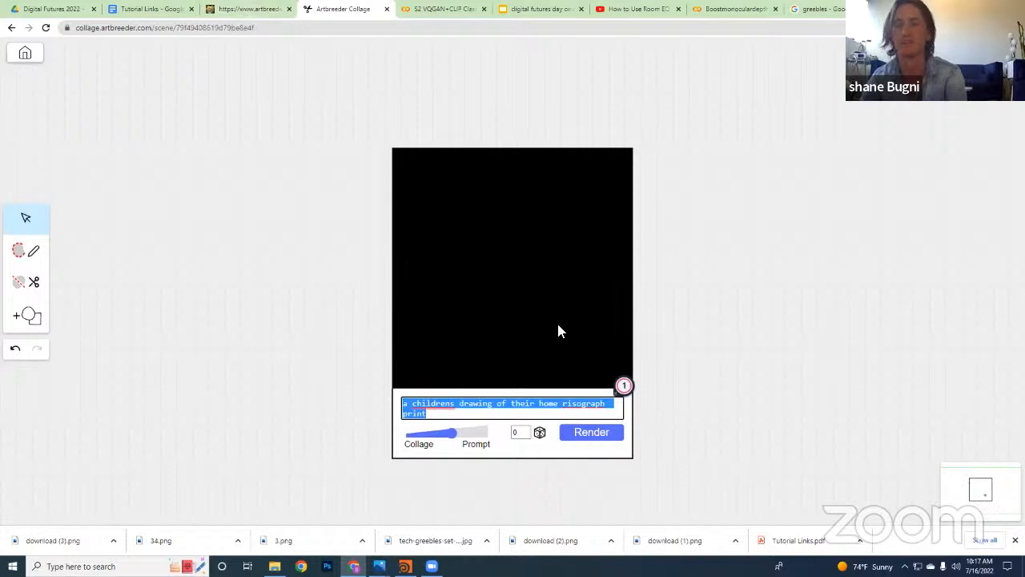
{"action": "left_click", "coordinate": [253, 8]}
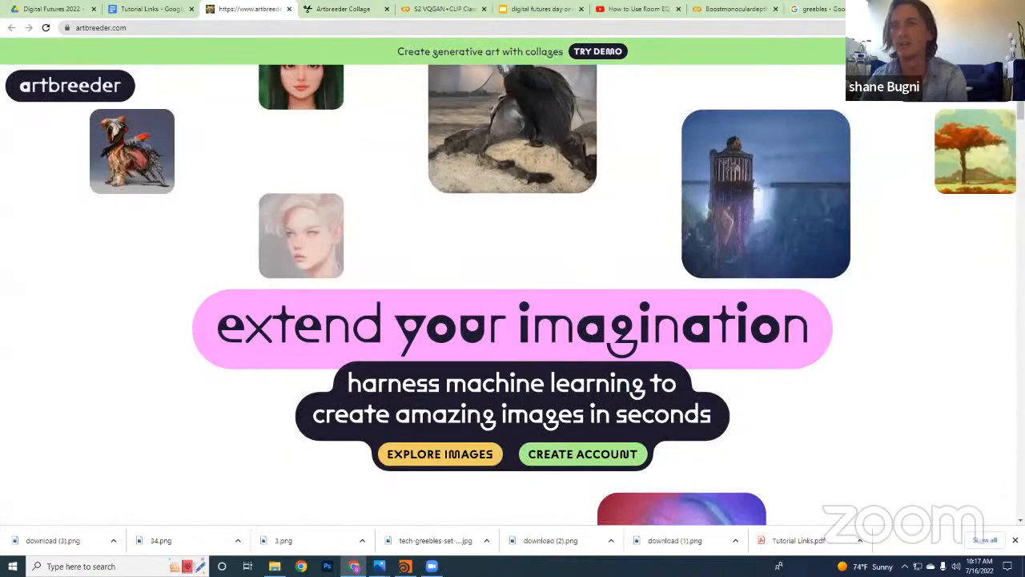
Switch to the S2 VQGAN+CLIP Classic notebook and copy the prompt "Facade high tech cyberpunk" from its Parameters cell
{"action": "key", "text": "super+Right"}
{"action": "left_click", "coordinate": [819, 14]}
{"action": "scroll", "coordinate": [666, 240], "scroll_direction": "up", "scroll_amount": 4}
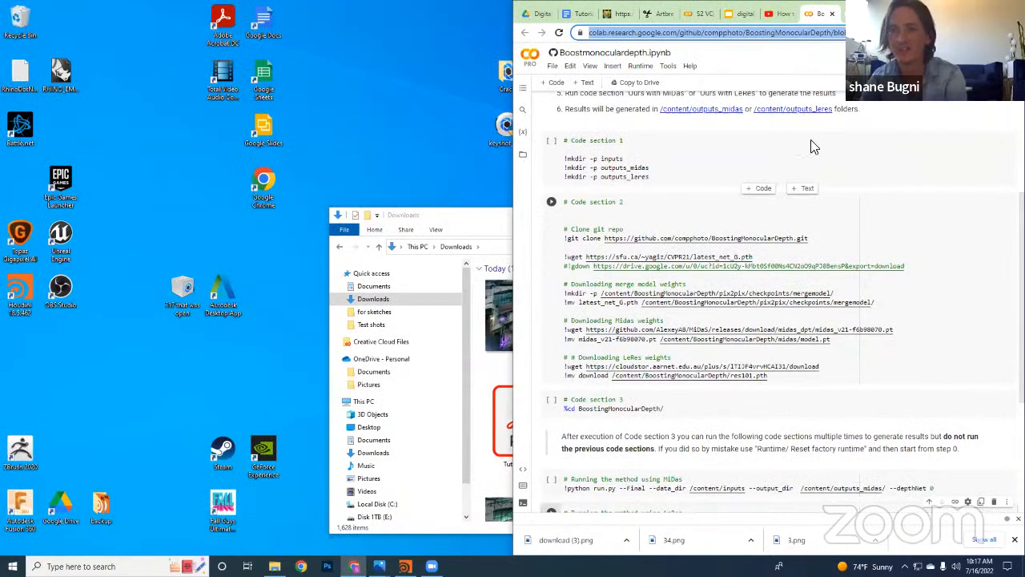
{"action": "key", "text": "super+Down"}
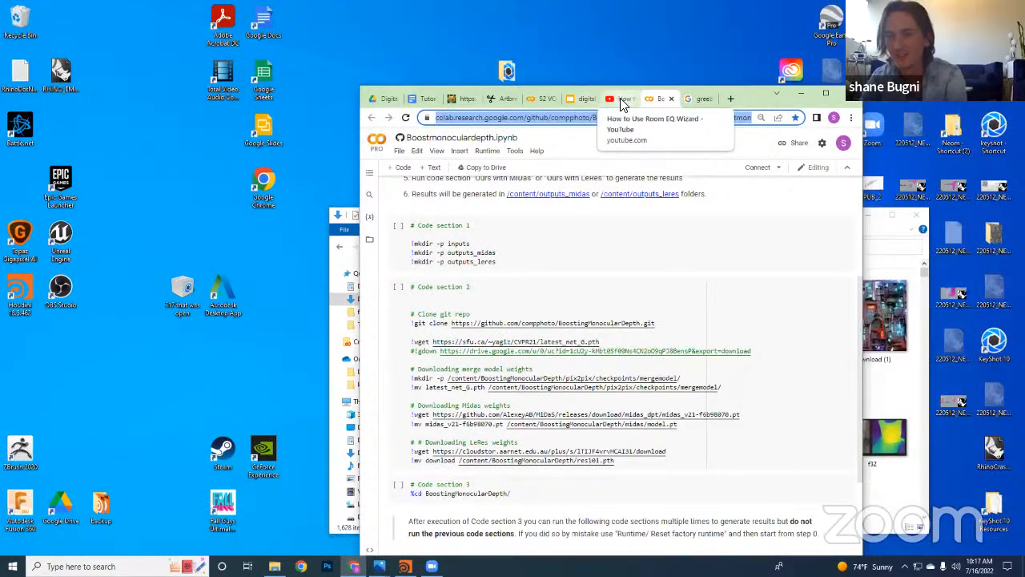
{"action": "left_click", "coordinate": [535, 99]}
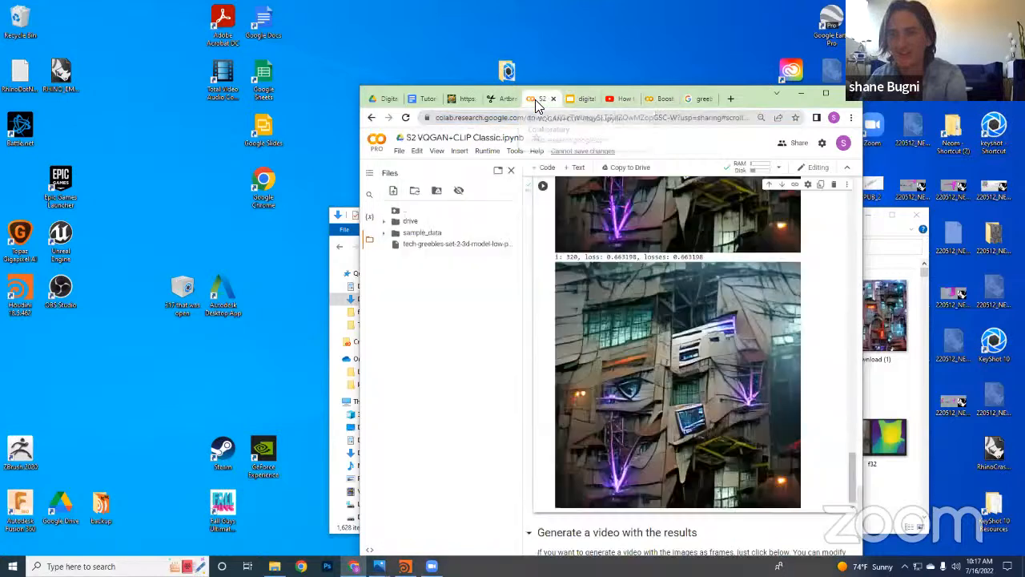
{"action": "scroll", "coordinate": [682, 288], "scroll_direction": "up", "scroll_amount": 5}
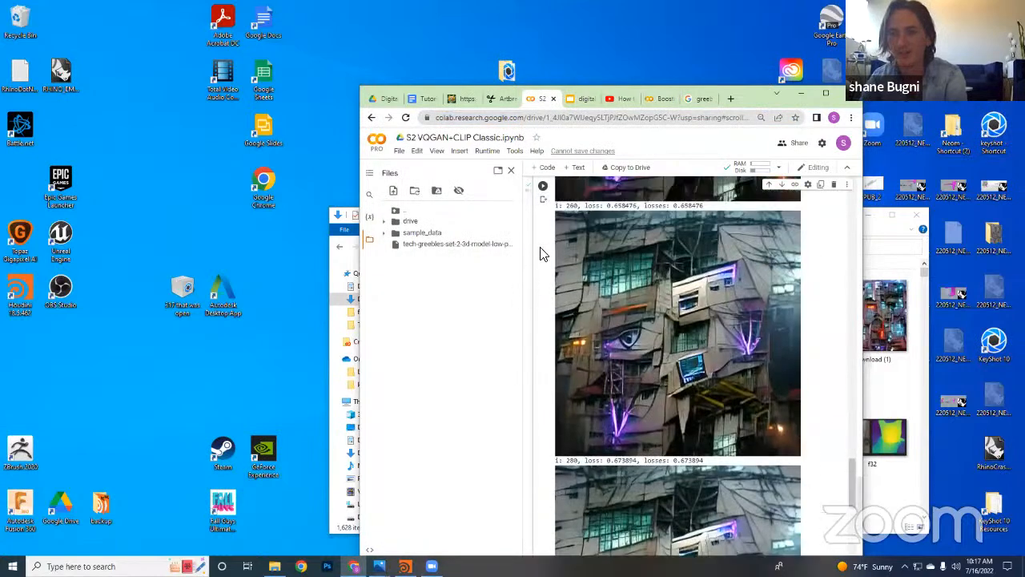
{"action": "scroll", "coordinate": [541, 254], "scroll_direction": "up", "scroll_amount": 10}
{"action": "left_click_drag", "start_coordinate": [727, 312], "coordinate": [597, 298]}
{"action": "key", "text": "ctrl+c"}
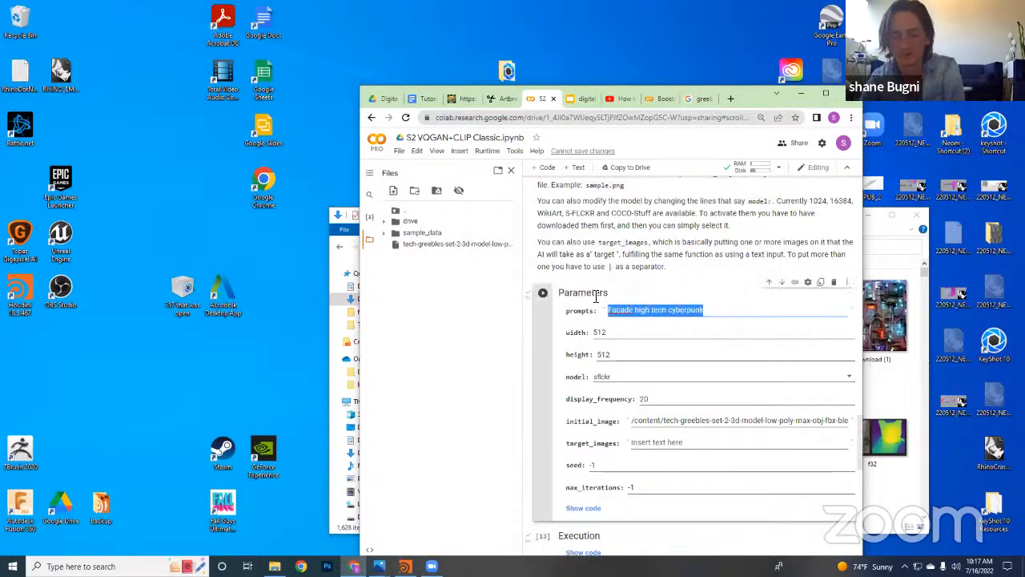
Render the Artbreeder collage with the pasted prompt "Facade high tech cyberpunk" in a maximized window and download the generated image
{"action": "left_click", "coordinate": [491, 100]}
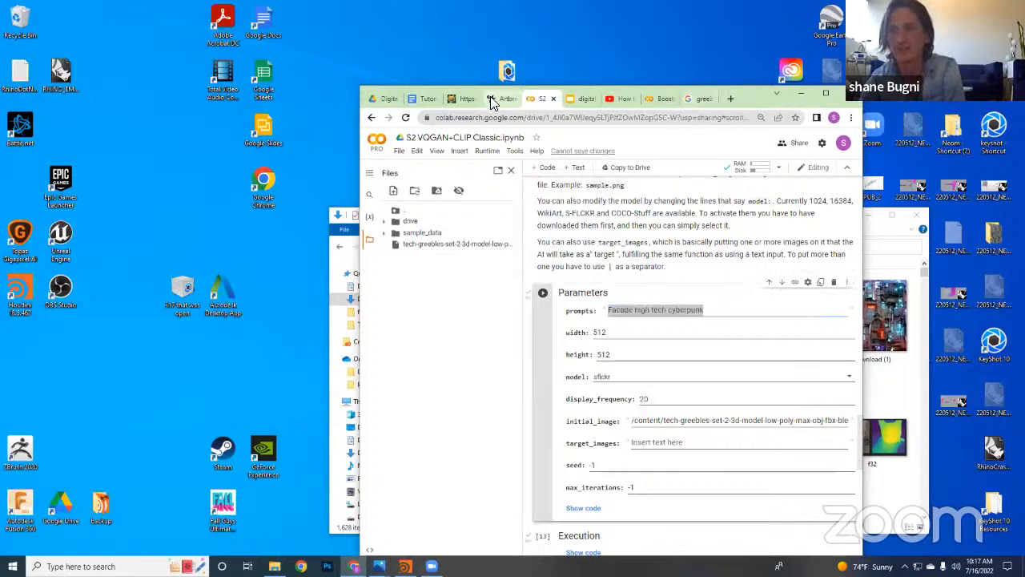
{"action": "key", "text": "ctrl+v"}
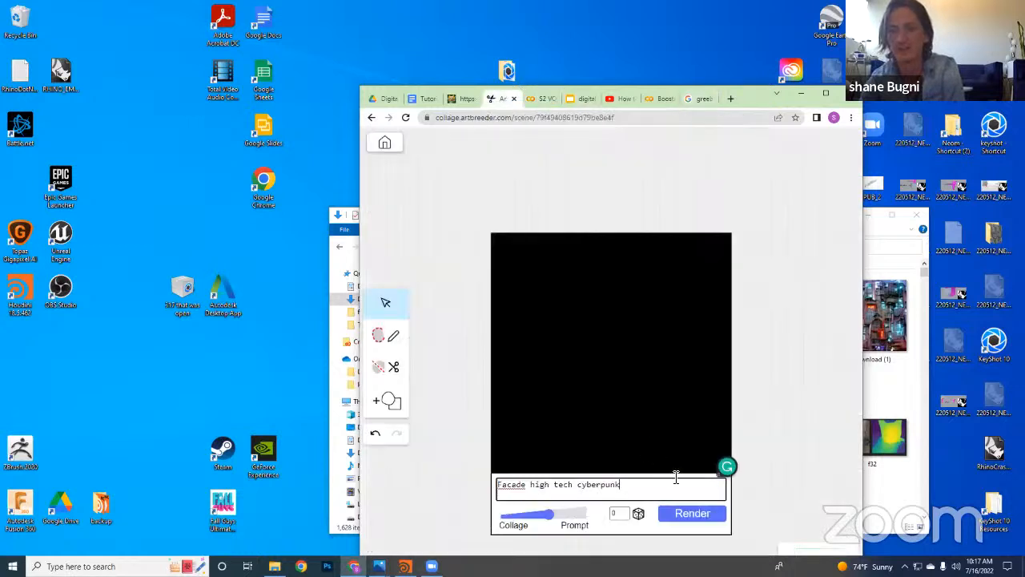
{"action": "left_click", "coordinate": [692, 519]}
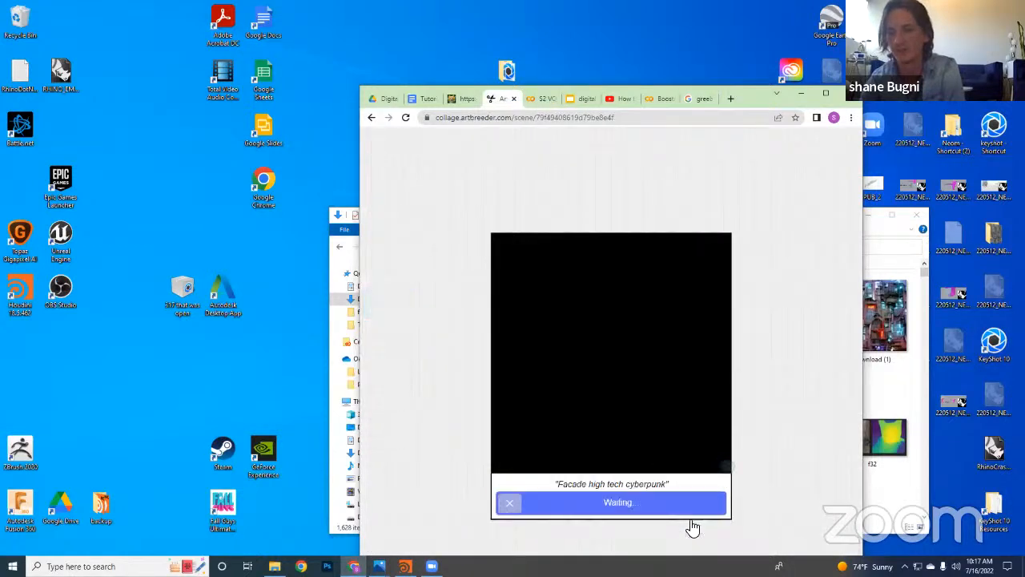
{"action": "double_click", "coordinate": [760, 93]}
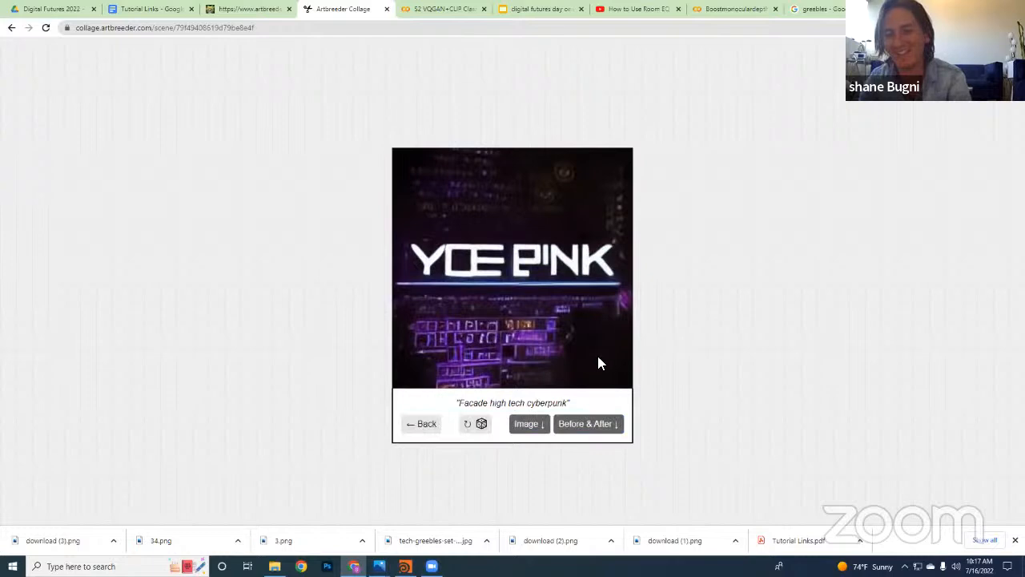
{"action": "left_click", "coordinate": [526, 423]}
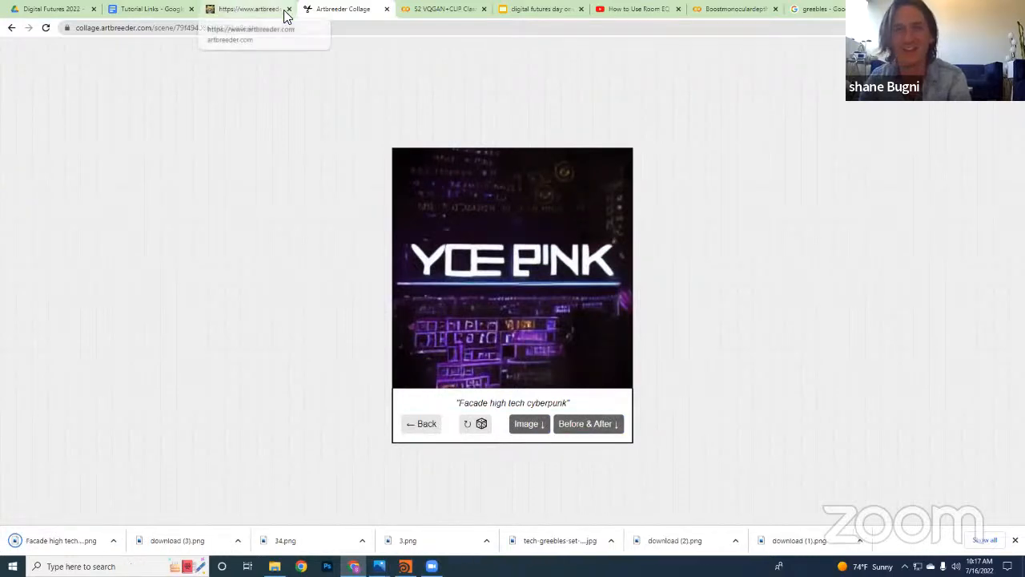
Look over the sample images on the Artbreeder home page, and return to the Tutorial Links document
{"action": "left_click", "coordinate": [253, 9]}
{"action": "scroll", "coordinate": [495, 242], "scroll_direction": "down", "scroll_amount": 4}
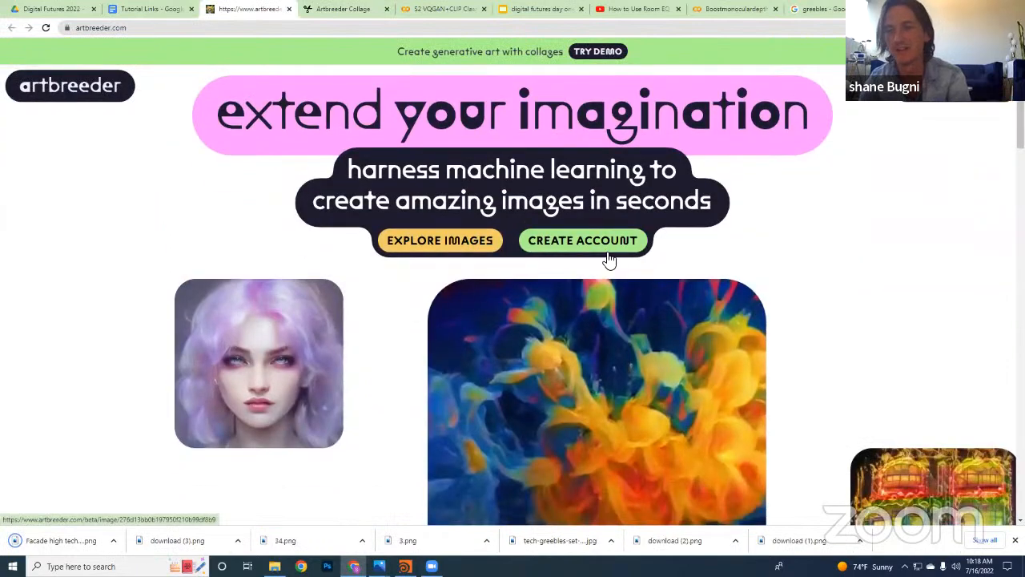
{"action": "scroll", "coordinate": [593, 248], "scroll_direction": "up", "scroll_amount": 3}
{"action": "scroll", "coordinate": [799, 214], "scroll_direction": "up", "scroll_amount": 1}
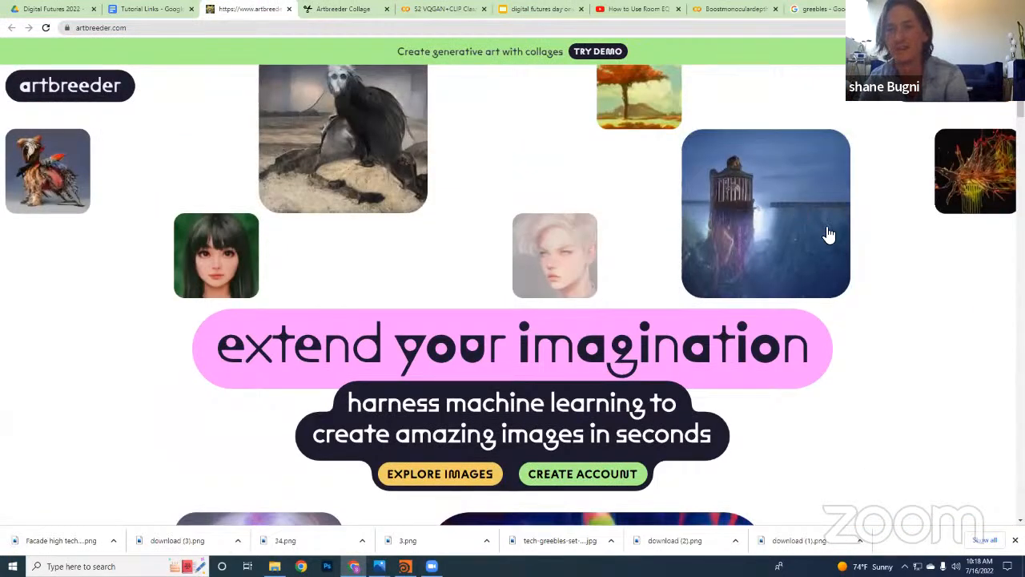
{"action": "scroll", "coordinate": [560, 344], "scroll_direction": "up", "scroll_amount": 1}
{"action": "scroll", "coordinate": [565, 341], "scroll_direction": "down", "scroll_amount": 5}
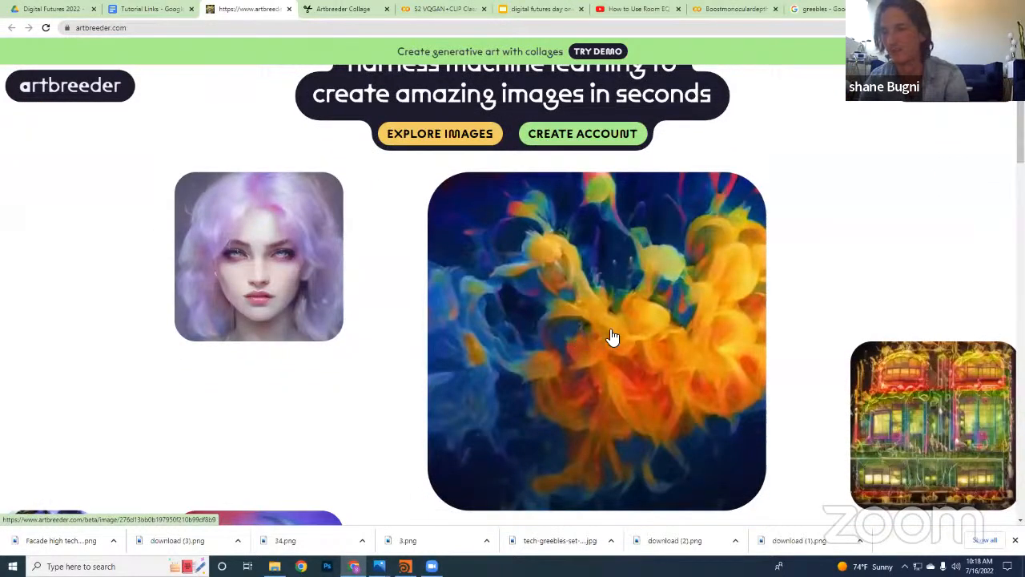
{"action": "scroll", "coordinate": [913, 385], "scroll_direction": "down", "scroll_amount": 1}
{"action": "scroll", "coordinate": [927, 360], "scroll_direction": "up", "scroll_amount": 3}
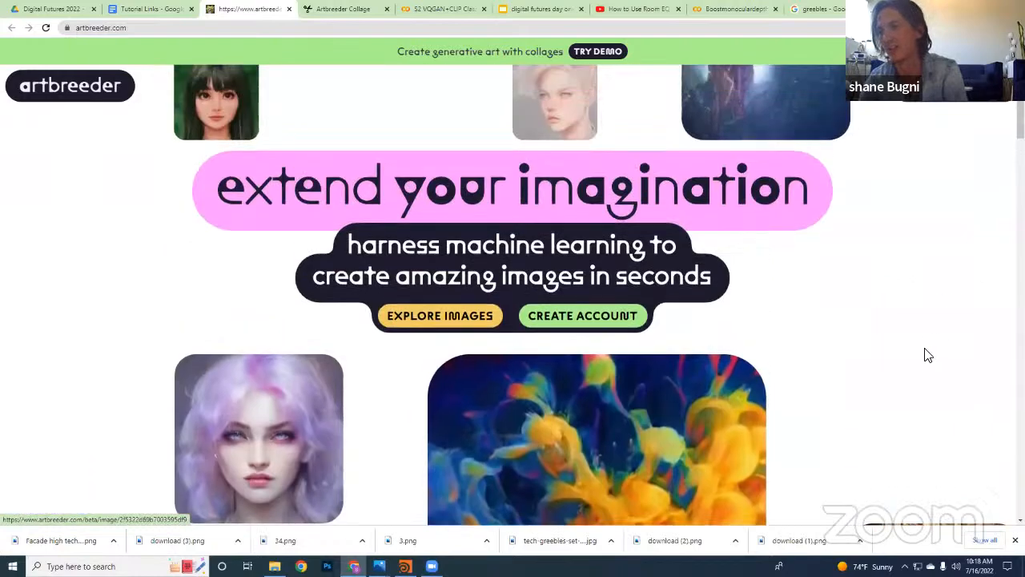
{"action": "scroll", "coordinate": [927, 355], "scroll_direction": "up", "scroll_amount": 2}
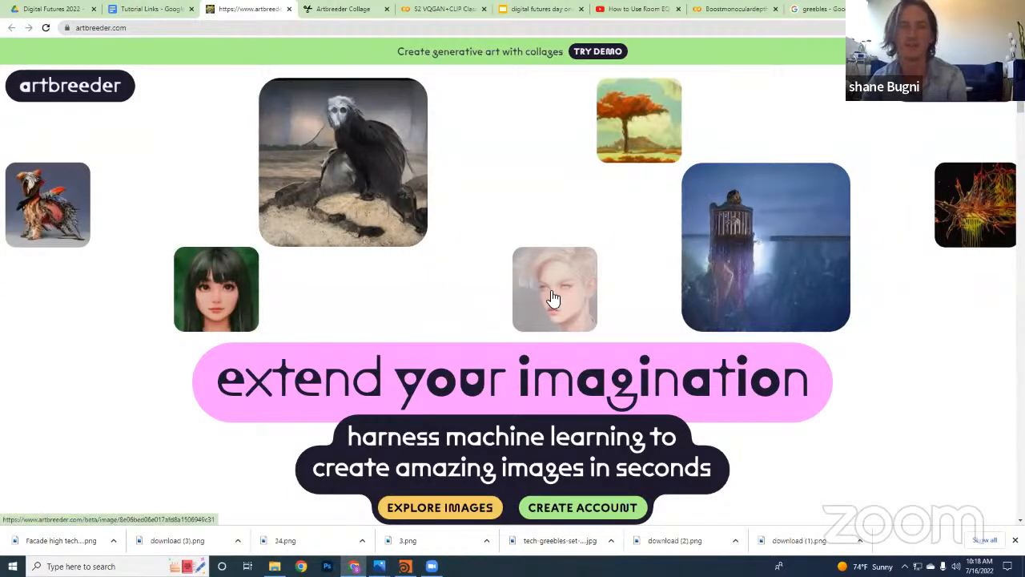
{"action": "scroll", "coordinate": [201, 271], "scroll_direction": "down", "scroll_amount": 1}
{"action": "scroll", "coordinate": [399, 318], "scroll_direction": "down", "scroll_amount": 4}
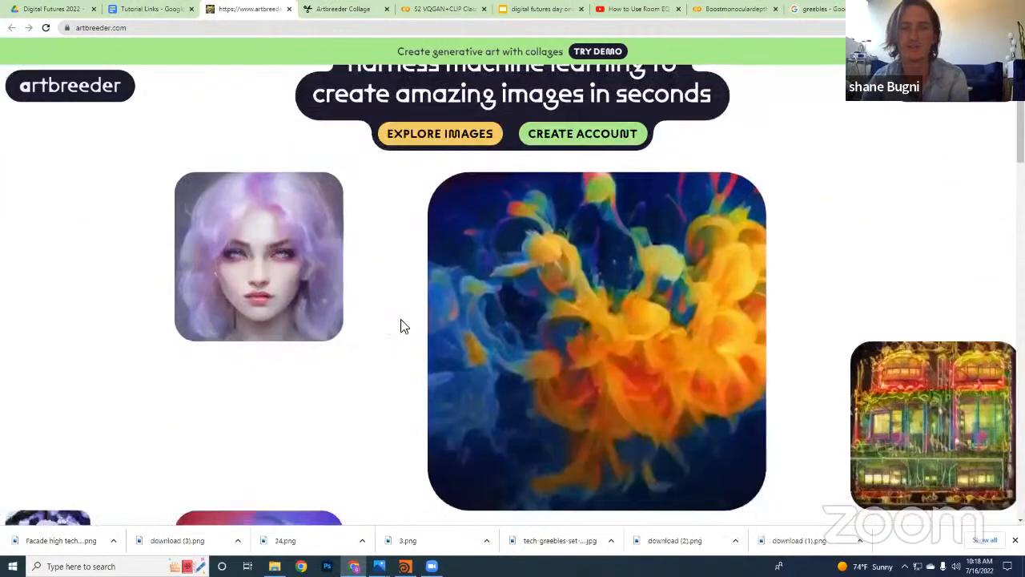
{"action": "scroll", "coordinate": [404, 328], "scroll_direction": "up", "scroll_amount": 3}
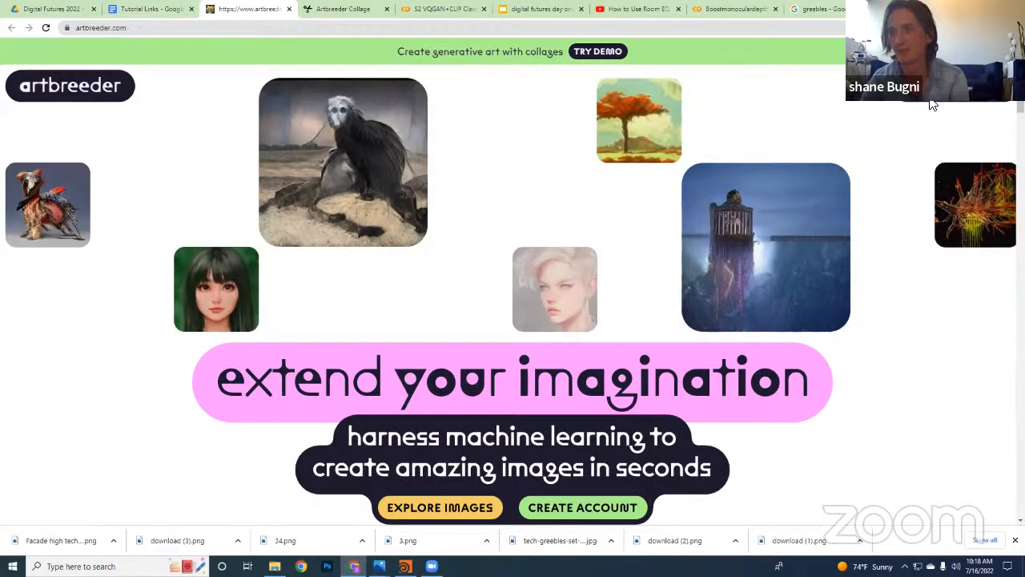
{"action": "left_click", "coordinate": [145, 9]}
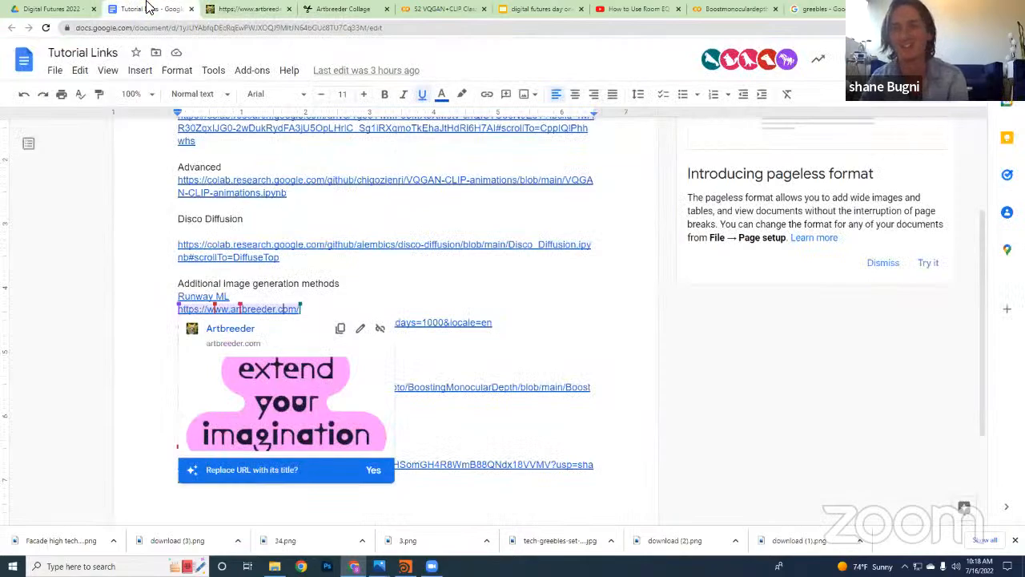